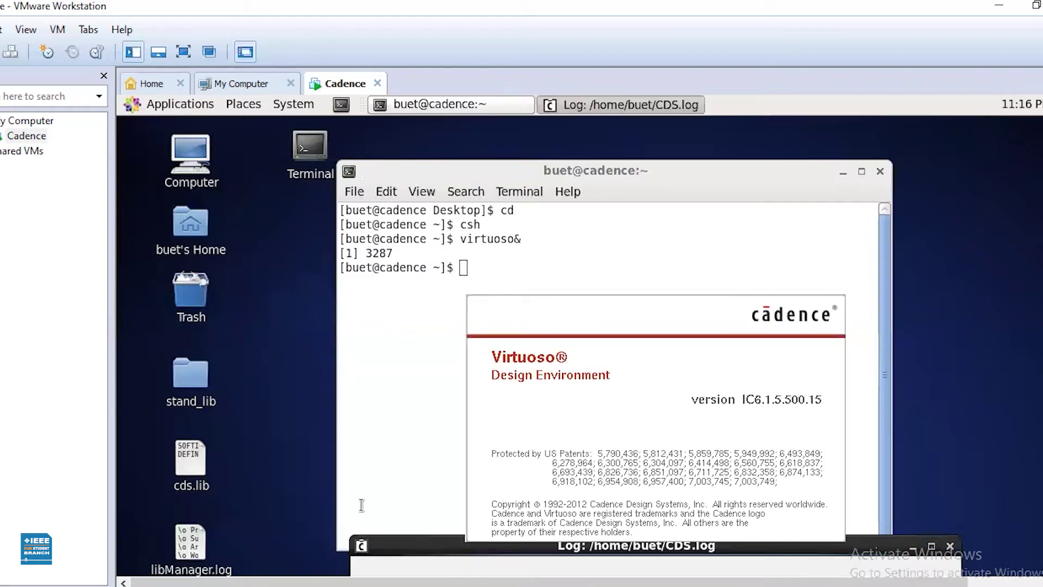
- Create a new library named iee_stand, choosing to attach it to an existing technology library
{"action": "left_click_drag", "start_coordinate": [419, 544], "coordinate": [402, 301]}
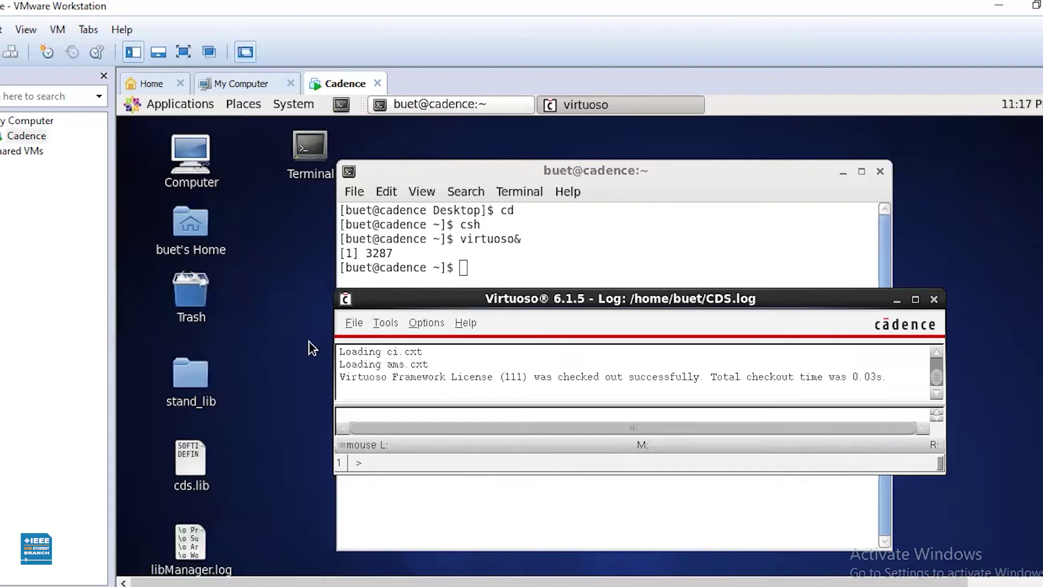
{"action": "left_click", "coordinate": [354, 324]}
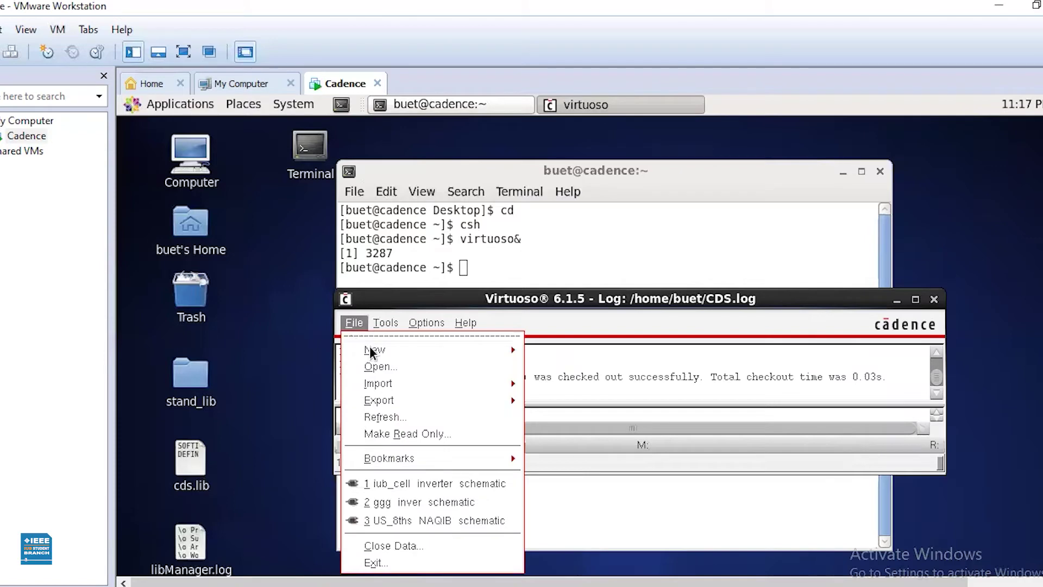
{"action": "mouse_move", "coordinate": [371, 351]}
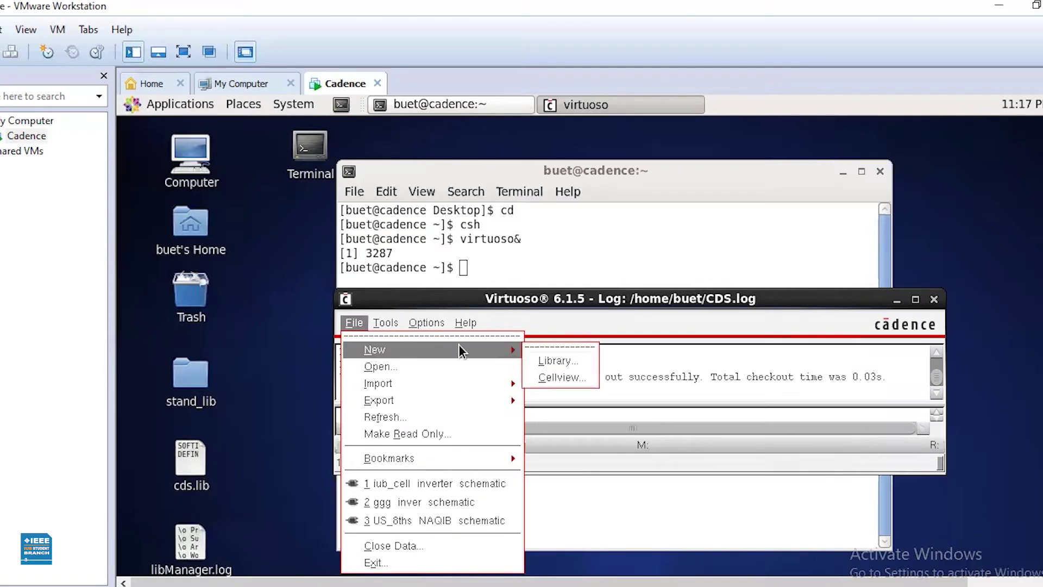
{"action": "left_click", "coordinate": [550, 361]}
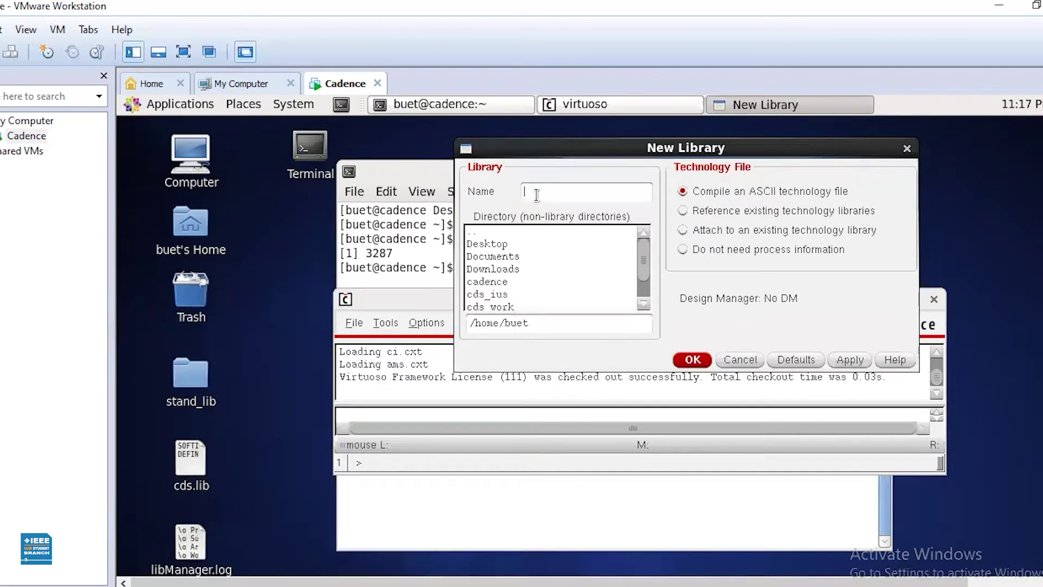
{"action": "type", "text": "iee"}
{"action": "key", "text": "BackSpace"}
{"action": "type", "text": "_stand"}
{"action": "left_click", "coordinate": [683, 230]}
{"action": "left_click", "coordinate": [693, 361]}
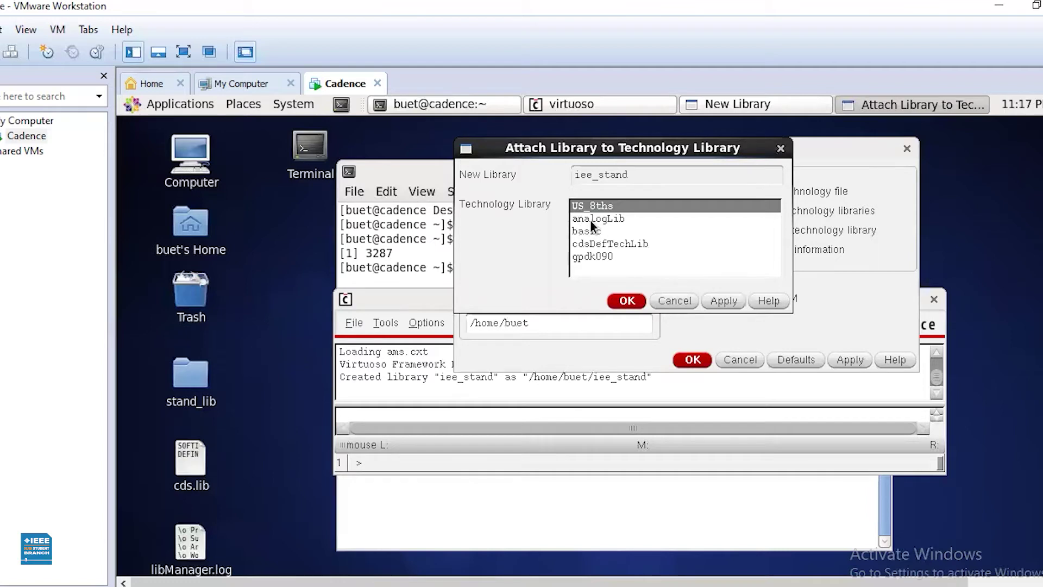
- Attach the iee_stand library to the gpdk090 technology library
{"action": "left_click", "coordinate": [593, 256]}
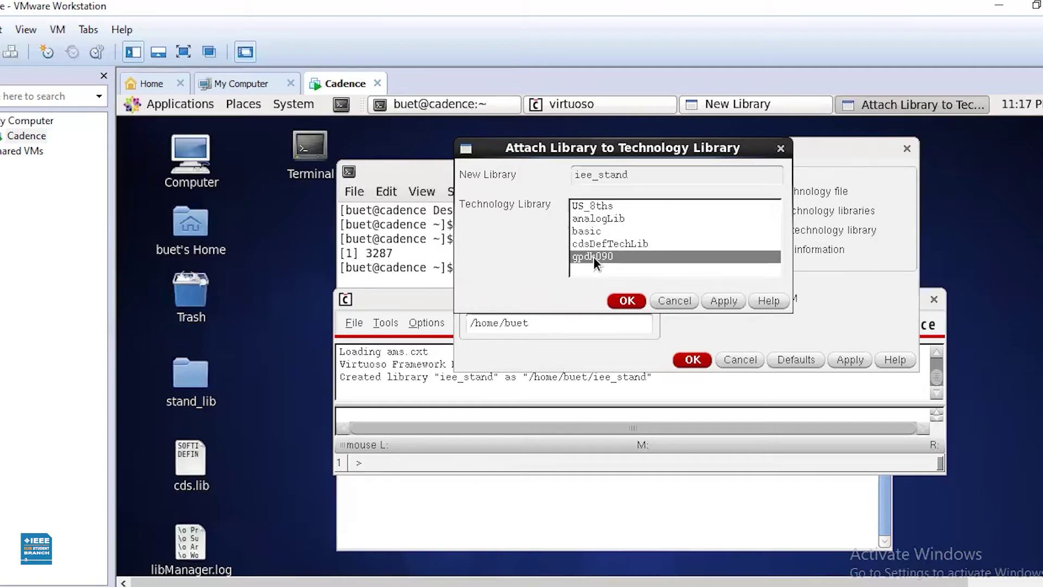
{"action": "left_click", "coordinate": [622, 301]}
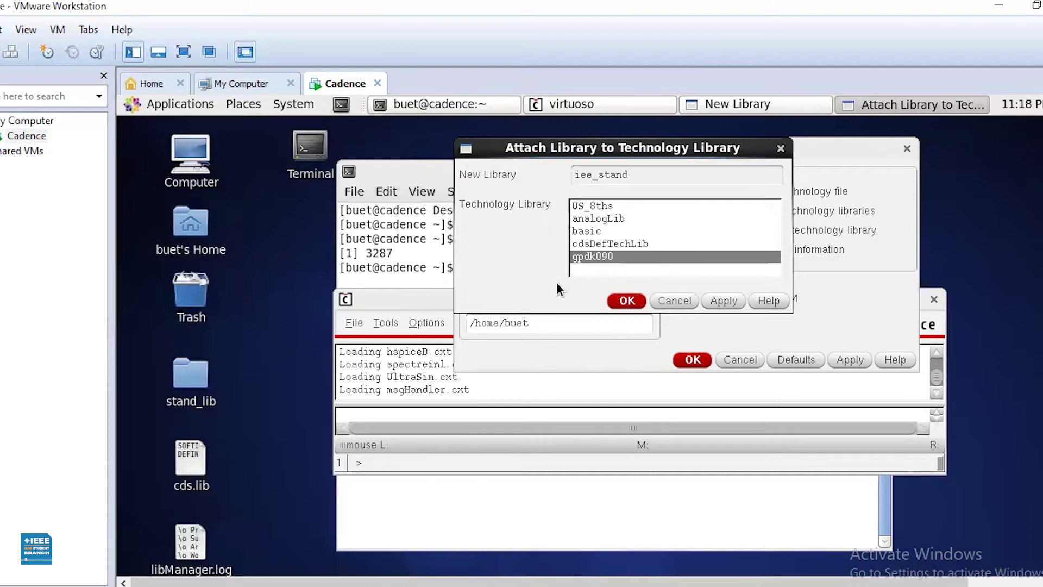
{"action": "key", "text": "Return"}
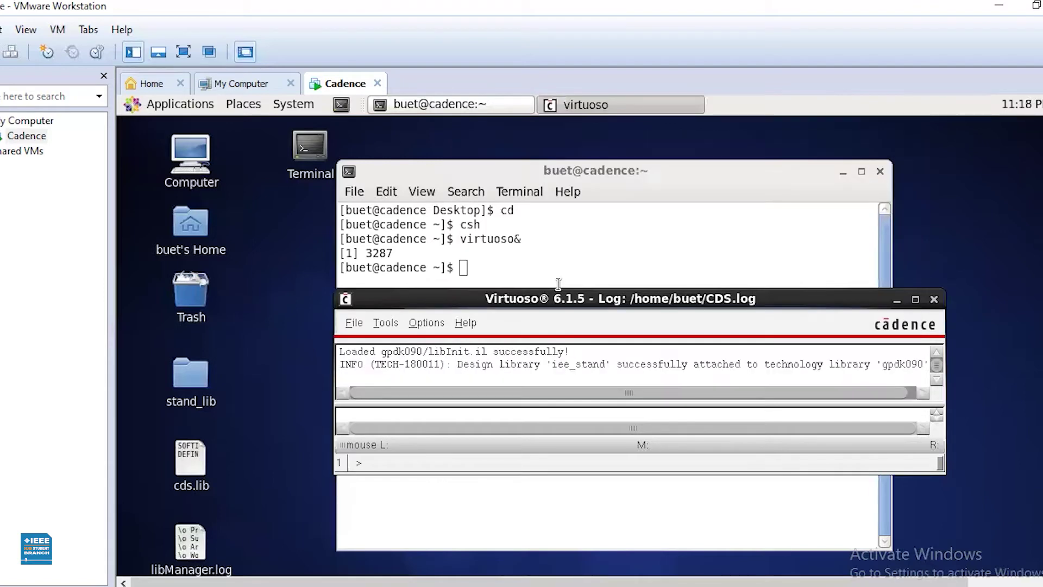
- Open the Library Manager and select the iee_stand library
{"action": "left_click", "coordinate": [385, 322]}
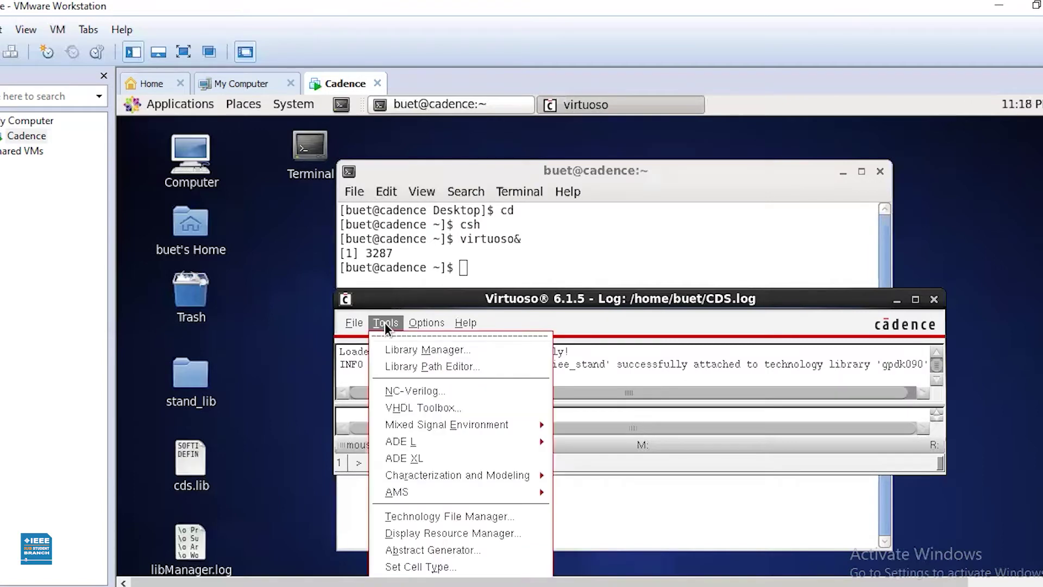
{"action": "left_click", "coordinate": [408, 348]}
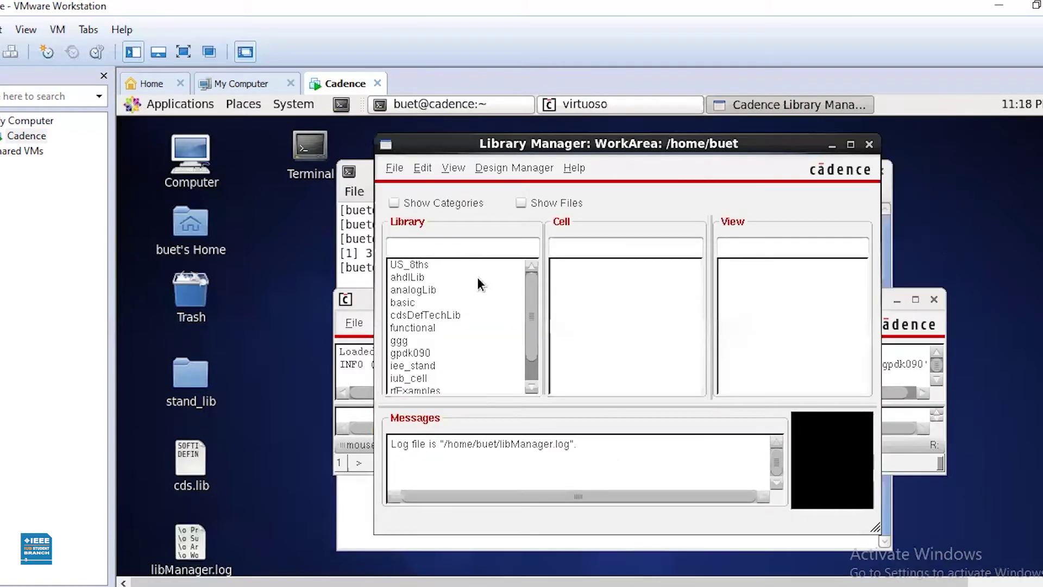
{"action": "left_click", "coordinate": [410, 364]}
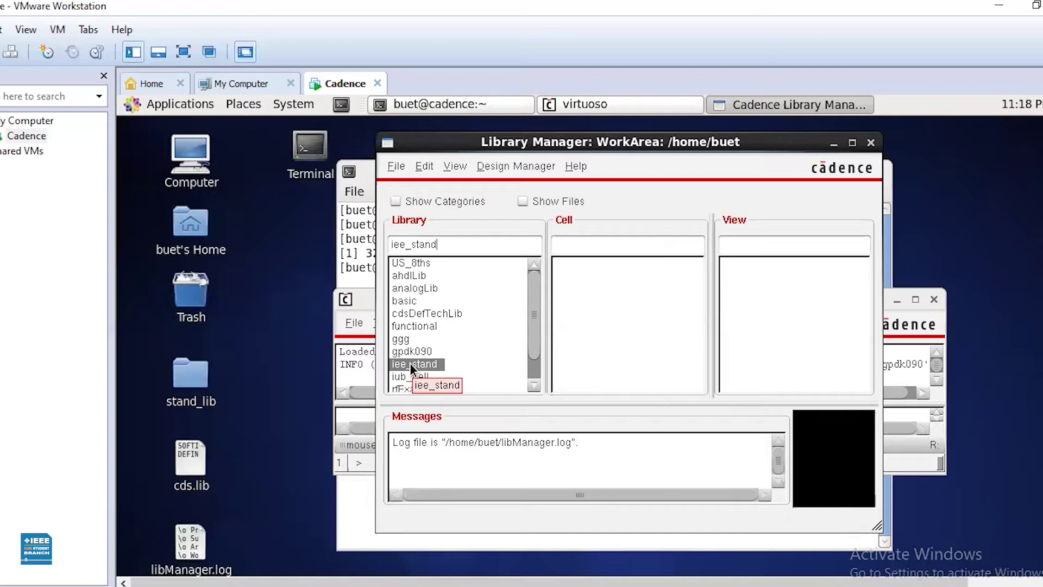
- Create a schematic cell view named Inverter in iee_stand with Schematics XL as its application, and bring up its editor window
{"action": "left_click", "coordinate": [400, 165]}
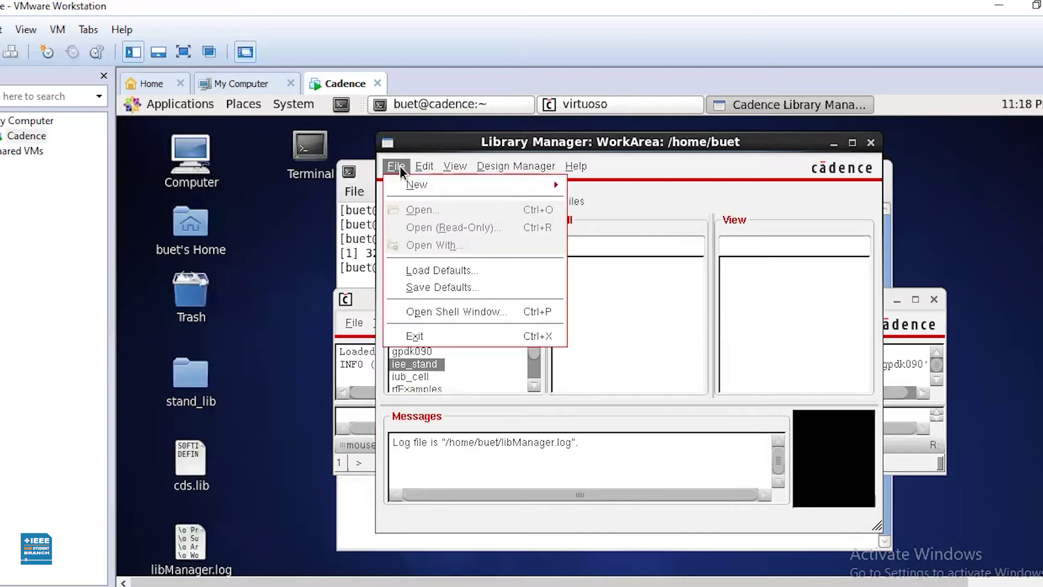
{"action": "mouse_move", "coordinate": [458, 185]}
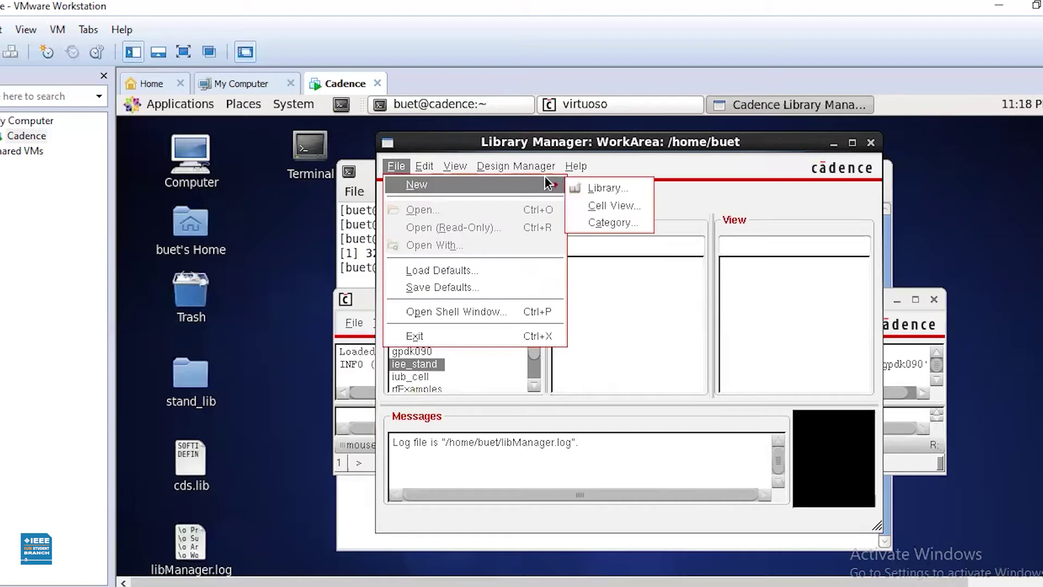
{"action": "left_click", "coordinate": [609, 206]}
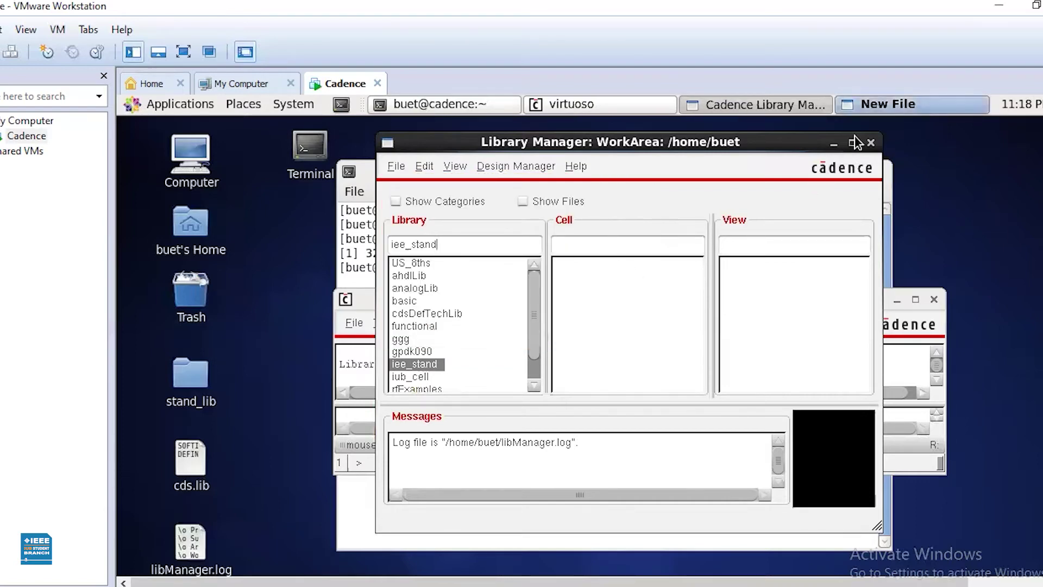
{"action": "left_click", "coordinate": [880, 109]}
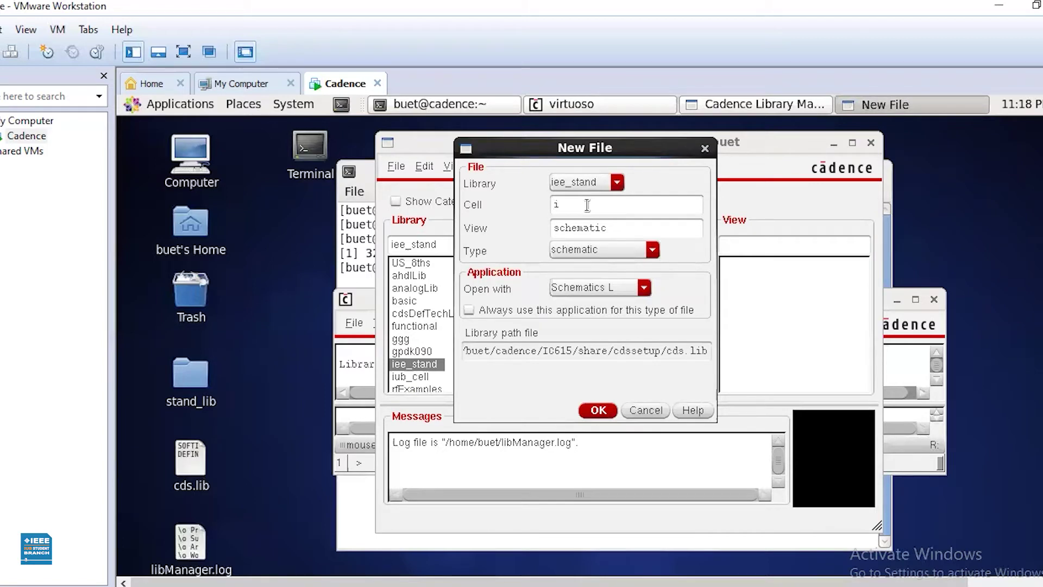
{"action": "type", "text": "nverter"}
{"action": "key", "text": "Home"}
{"action": "key", "text": "Delete"}
{"action": "type", "text": "I"}
{"action": "left_click", "coordinate": [643, 288]}
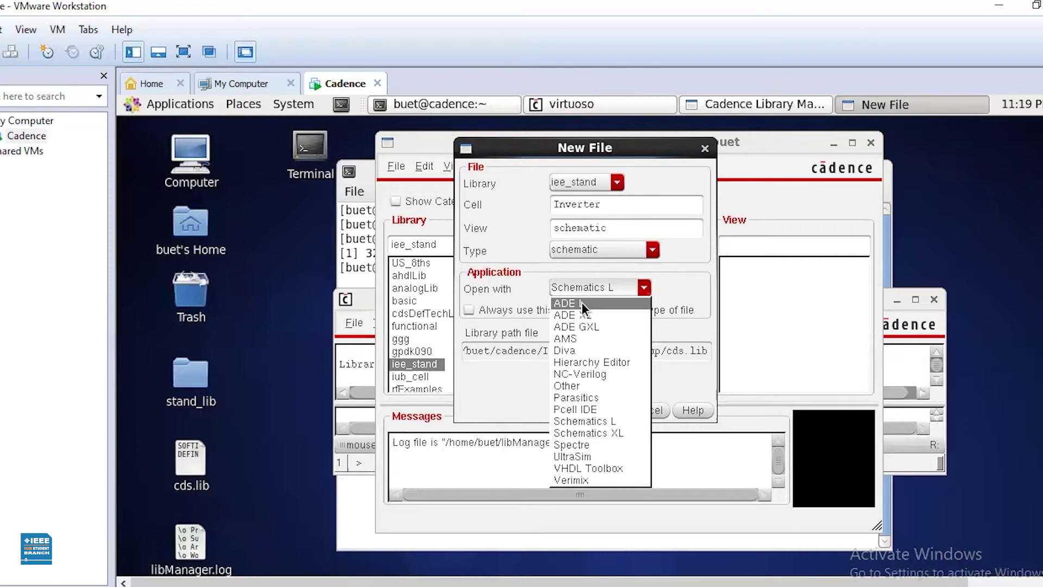
{"action": "left_click", "coordinate": [602, 433]}
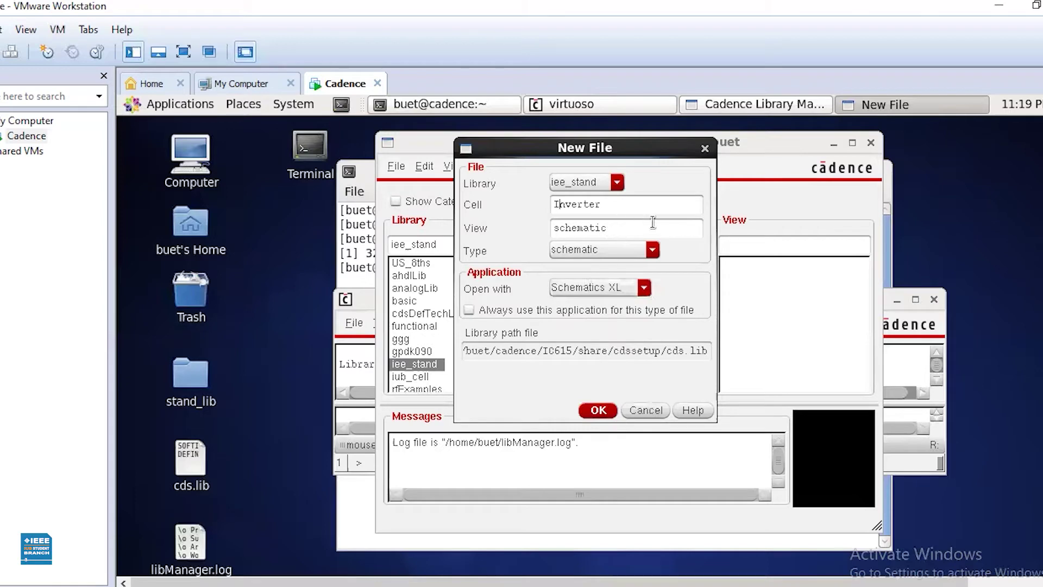
{"action": "left_click", "coordinate": [598, 410]}
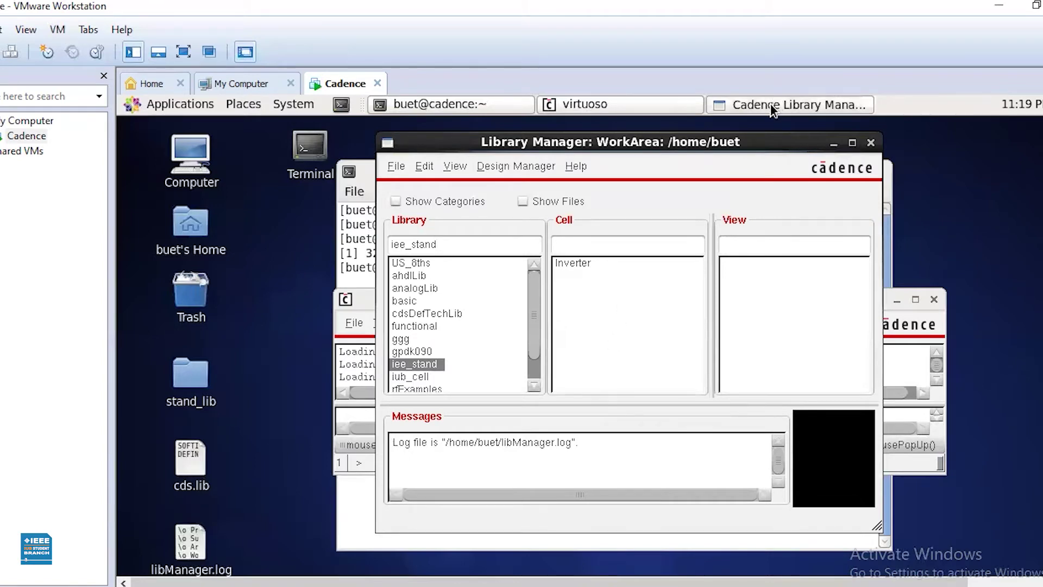
{"action": "left_click", "coordinate": [856, 104]}
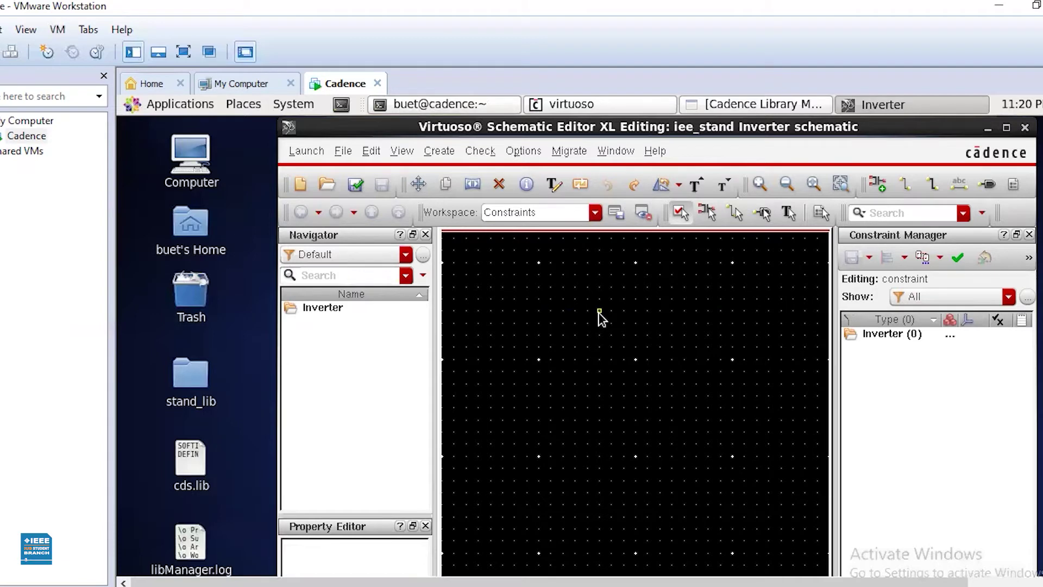
- Place a pmos1v symbol instance from the gpdk090 library near the middle of the Inverter schematic
{"action": "key", "text": "i"}
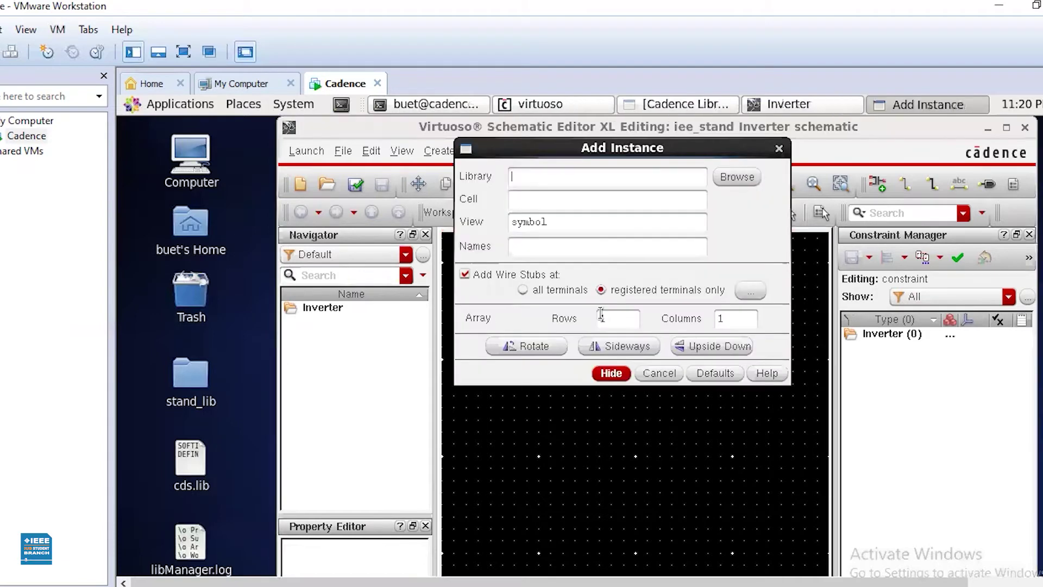
{"action": "left_click", "coordinate": [738, 177]}
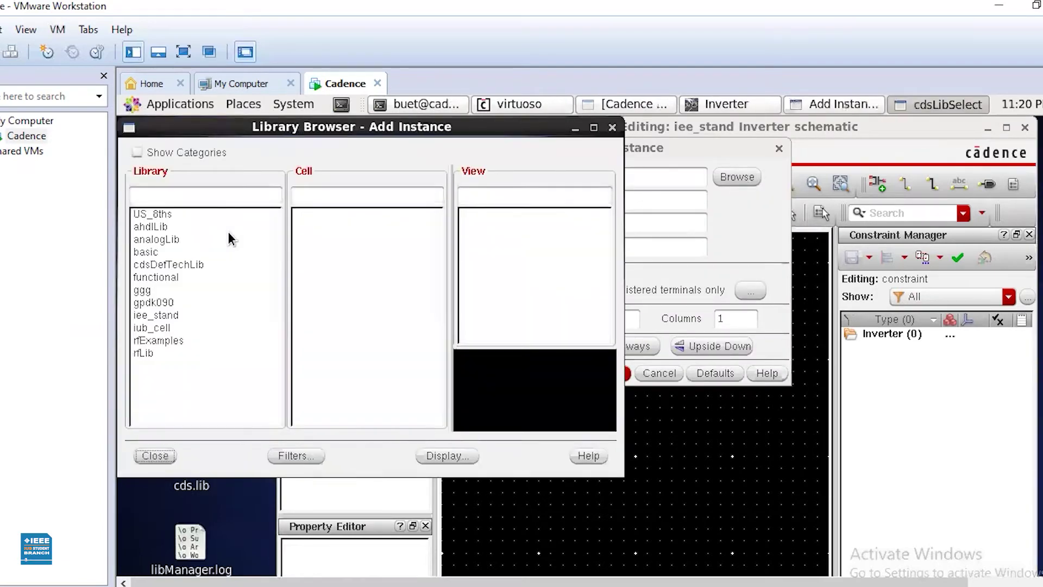
{"action": "left_click", "coordinate": [156, 303]}
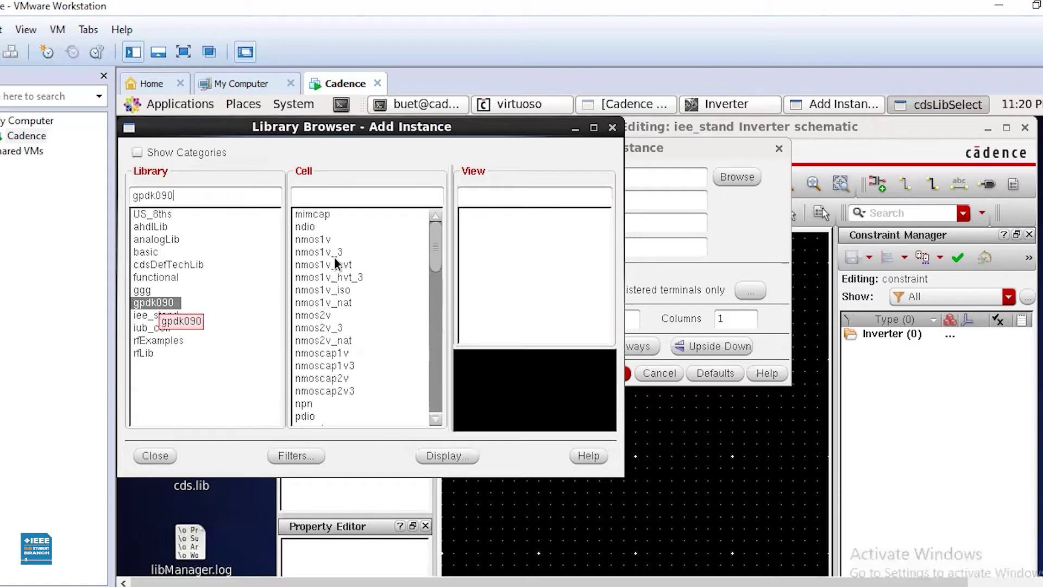
{"action": "scroll", "coordinate": [369, 296], "scroll_direction": "down", "scroll_amount": 2}
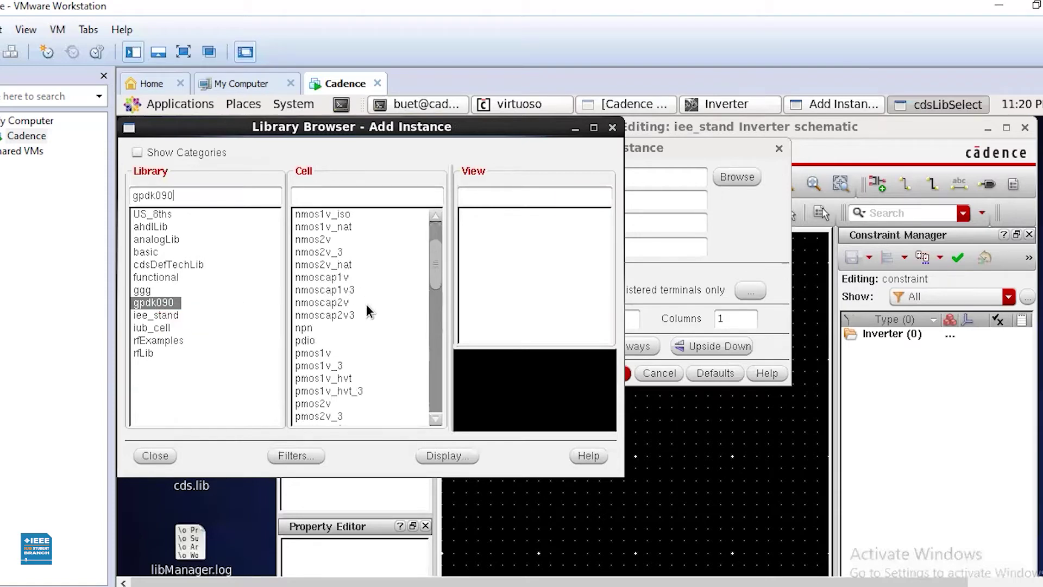
{"action": "left_click", "coordinate": [308, 354]}
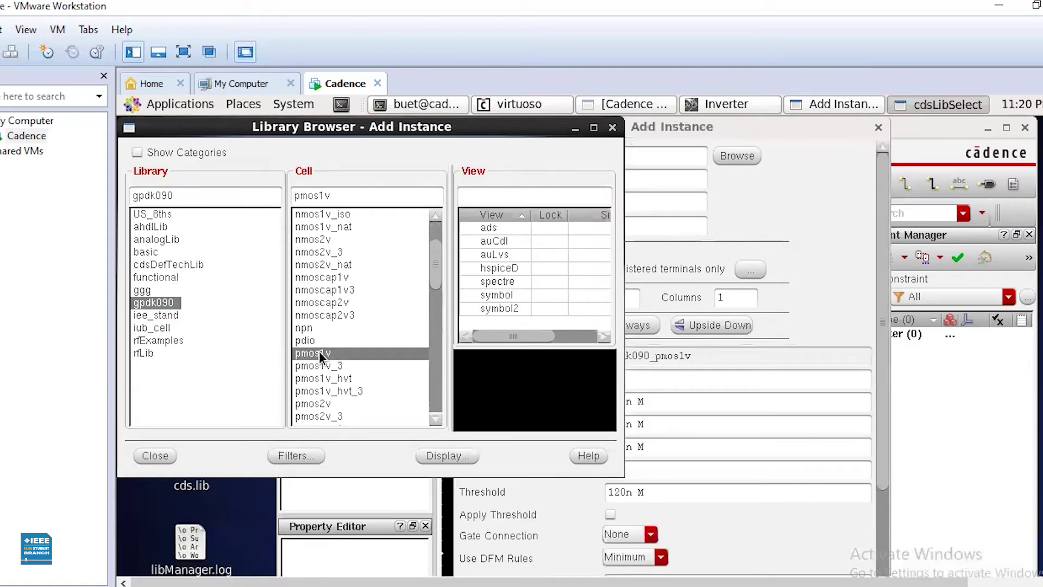
{"action": "left_click_drag", "start_coordinate": [366, 204], "coordinate": [288, 264], "text": "alt"}
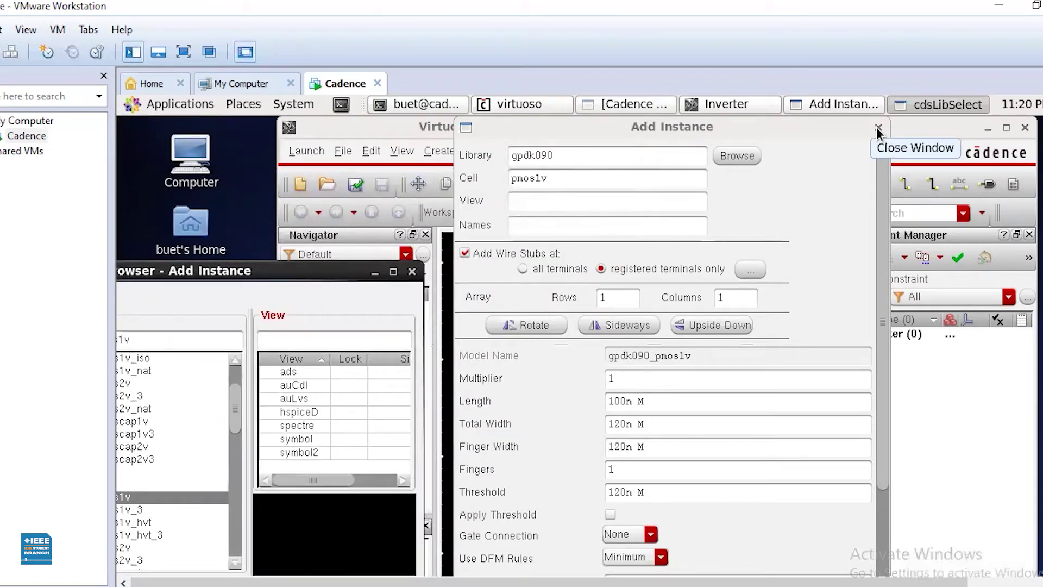
{"action": "left_click", "coordinate": [298, 439]}
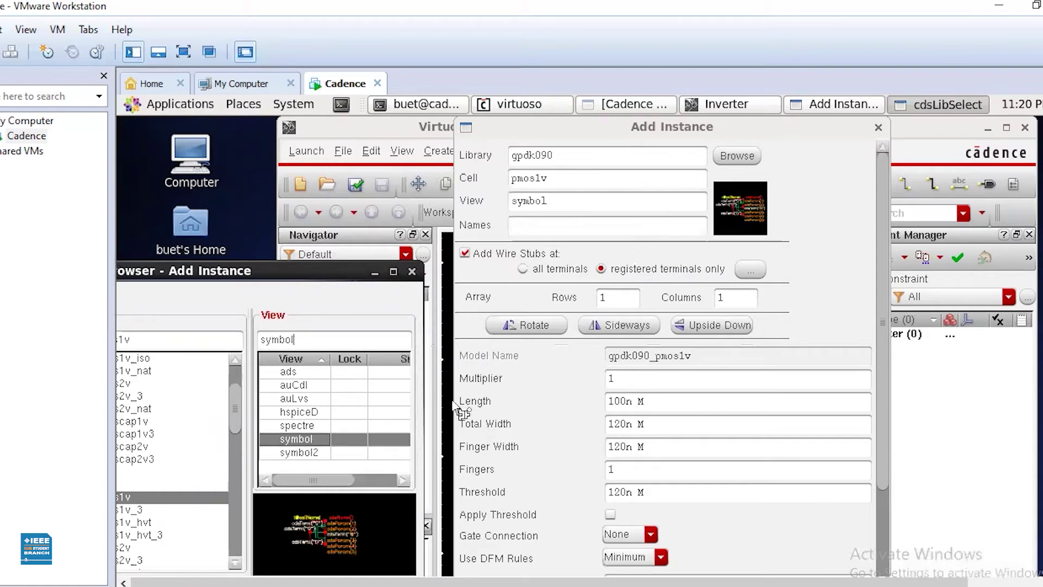
{"action": "left_click", "coordinate": [878, 127]}
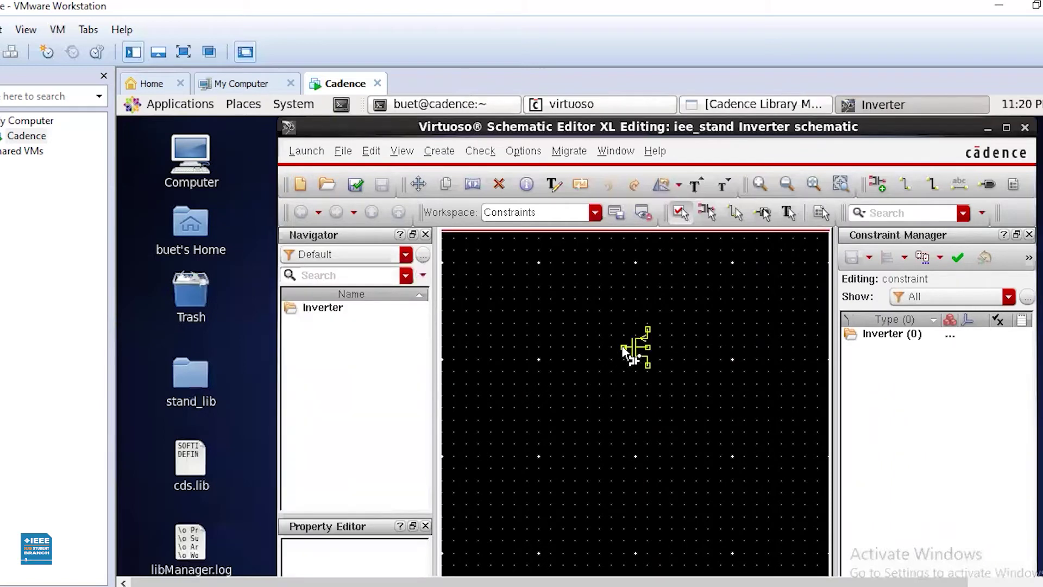
{"action": "left_click", "coordinate": [615, 353]}
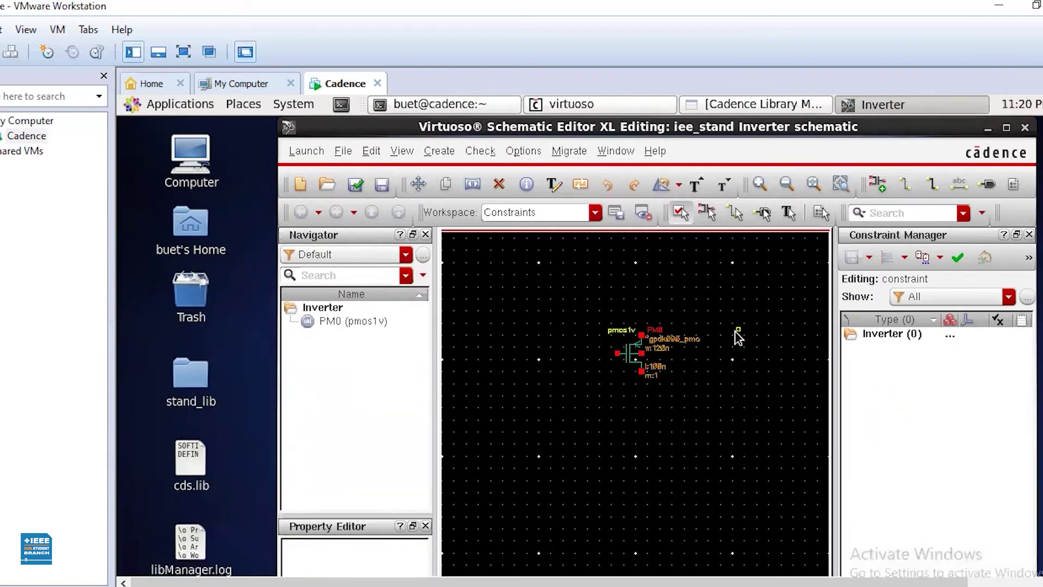
- Start adding another instance and look through the cells of the gpdk090 library in the Library Browser
{"action": "key", "text": "i"}
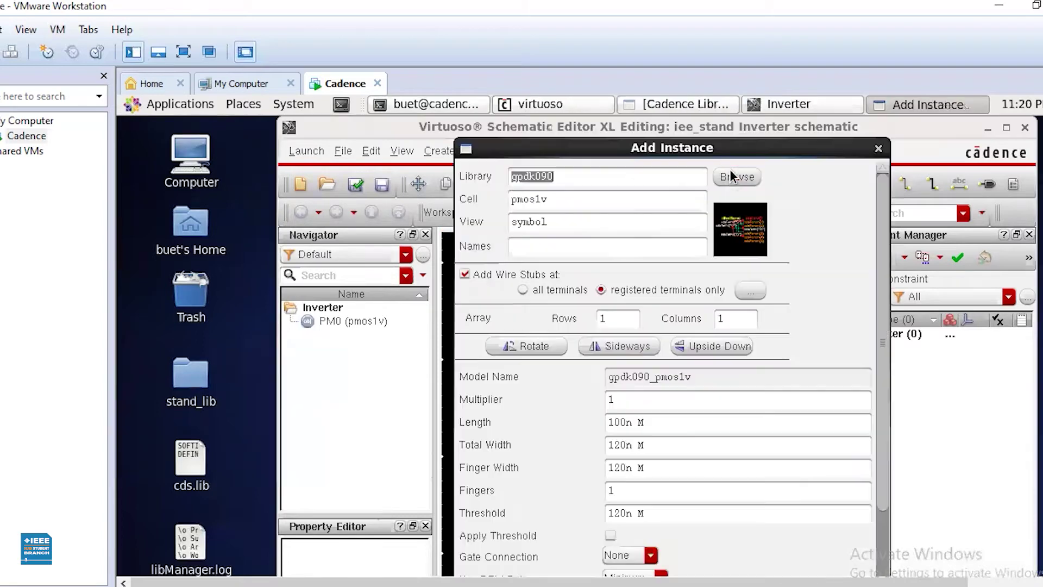
{"action": "left_click", "coordinate": [730, 177]}
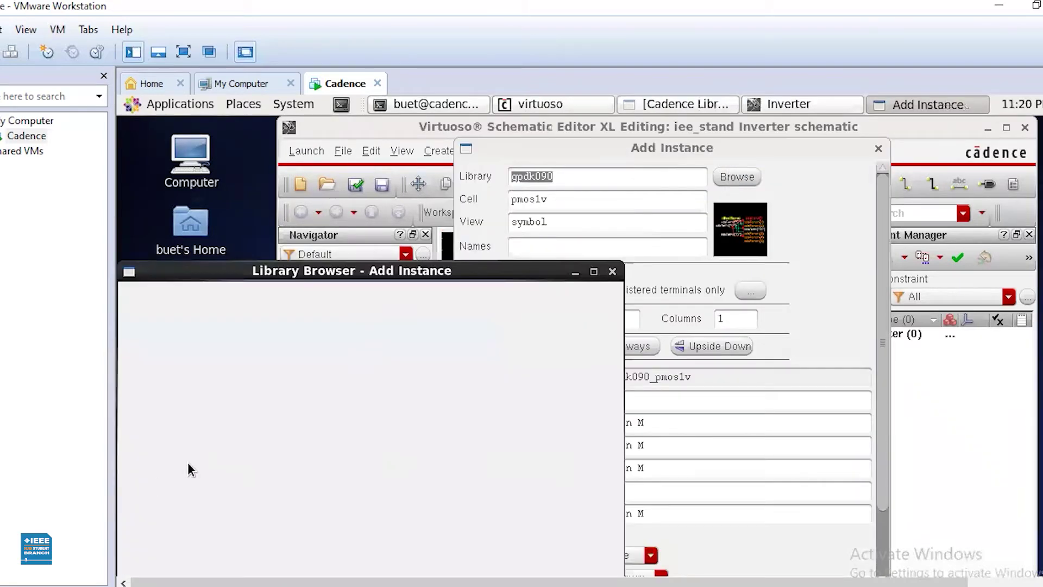
{"action": "scroll", "coordinate": [371, 471], "scroll_direction": "down", "scroll_amount": 1}
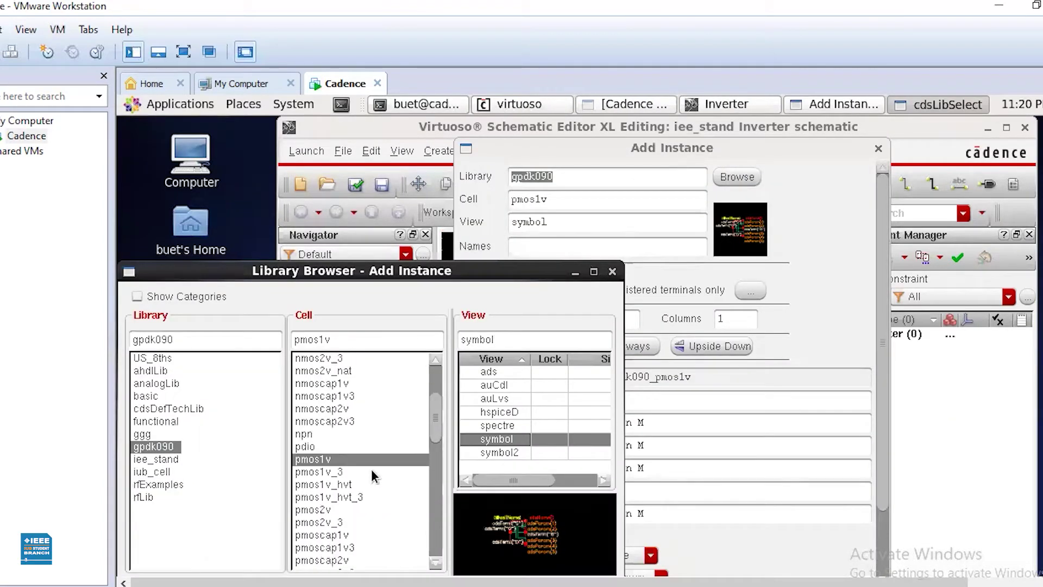
{"action": "scroll", "coordinate": [373, 477], "scroll_direction": "down", "scroll_amount": 1}
{"action": "scroll", "coordinate": [373, 477], "scroll_direction": "down", "scroll_amount": 1}
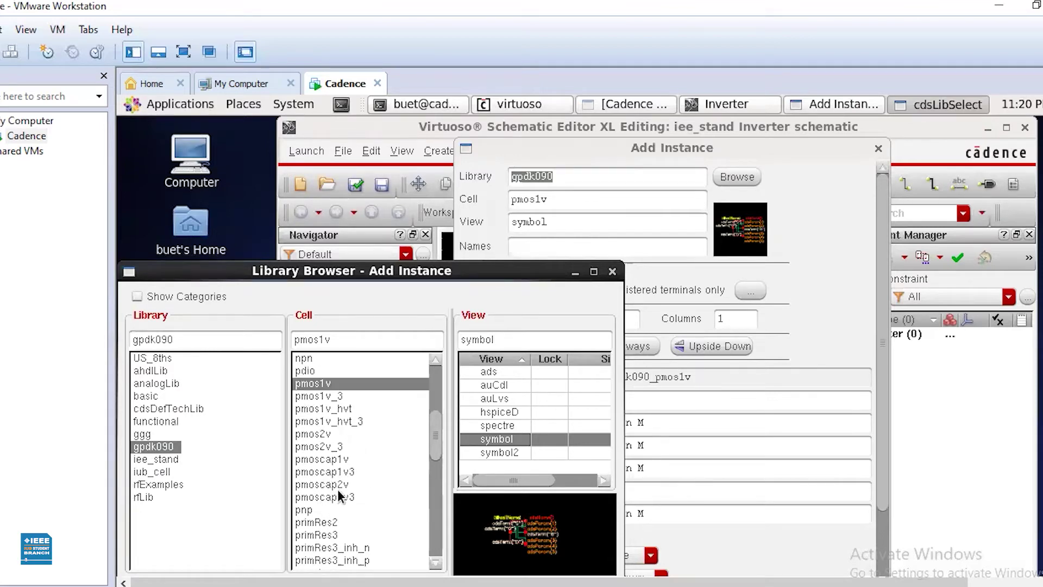
{"action": "scroll", "coordinate": [339, 496], "scroll_direction": "down", "scroll_amount": 3}
{"action": "scroll", "coordinate": [340, 495], "scroll_direction": "down", "scroll_amount": 1}
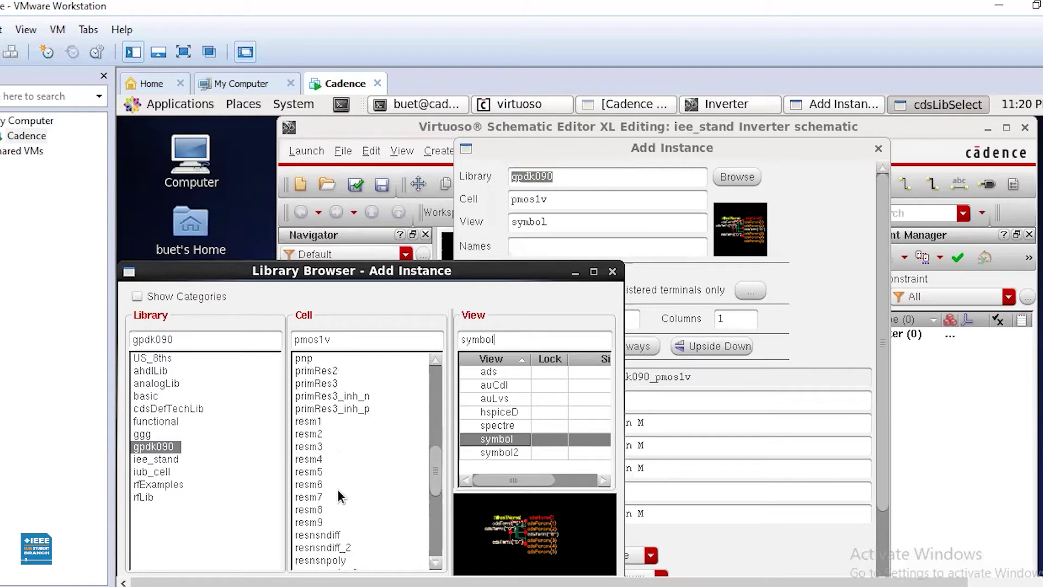
{"action": "scroll", "coordinate": [339, 495], "scroll_direction": "down", "scroll_amount": 5}
{"action": "scroll", "coordinate": [339, 496], "scroll_direction": "up", "scroll_amount": 1}
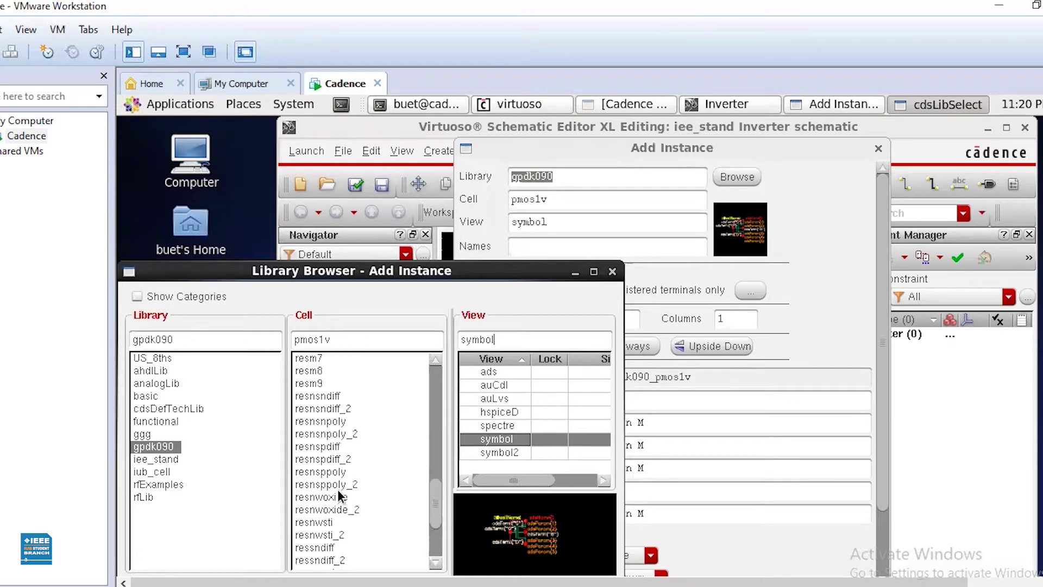
{"action": "scroll", "coordinate": [337, 489], "scroll_direction": "up", "scroll_amount": 5}
{"action": "scroll", "coordinate": [312, 419], "scroll_direction": "up", "scroll_amount": 5}
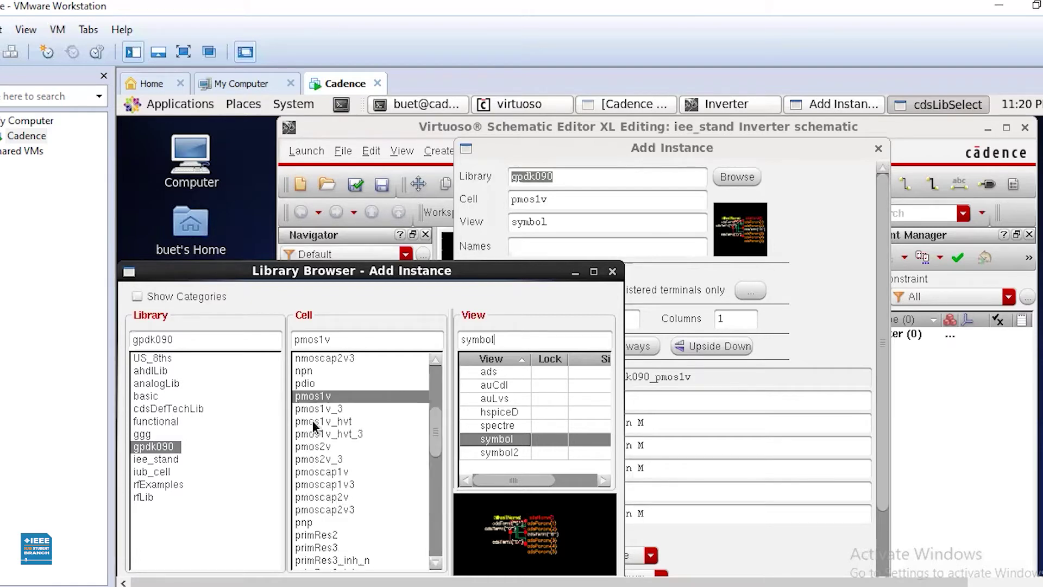
{"action": "scroll", "coordinate": [363, 473], "scroll_direction": "down", "scroll_amount": 1}
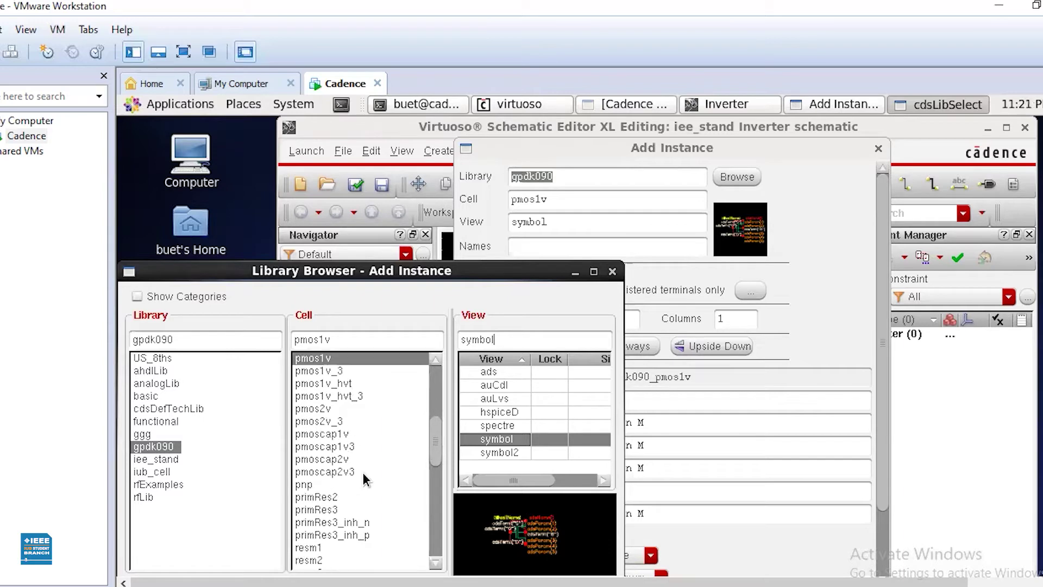
{"action": "scroll", "coordinate": [348, 473], "scroll_direction": "up", "scroll_amount": 2}
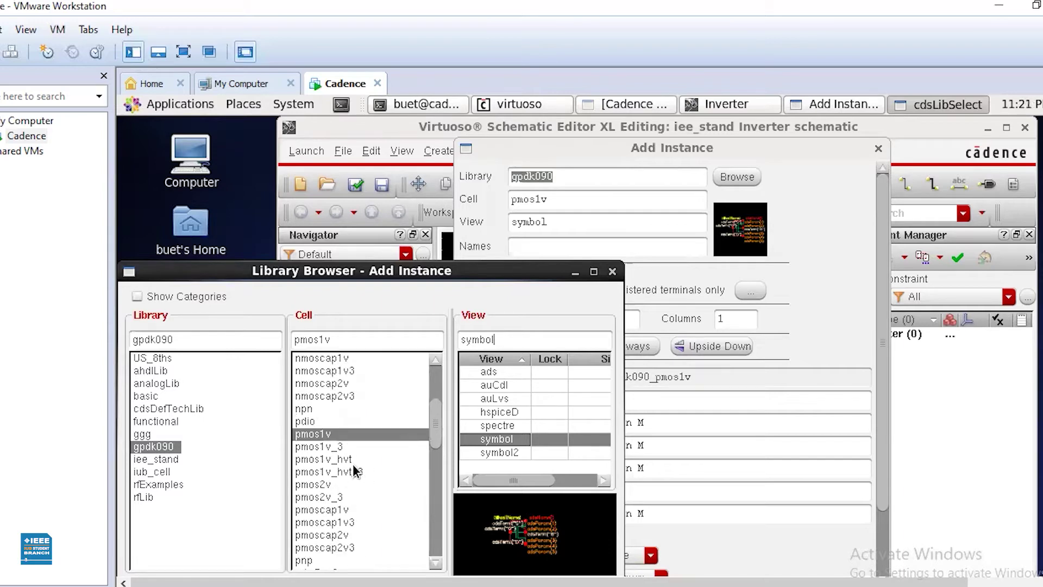
{"action": "scroll", "coordinate": [354, 470], "scroll_direction": "down", "scroll_amount": 5}
{"action": "scroll", "coordinate": [354, 471], "scroll_direction": "down", "scroll_amount": 6}
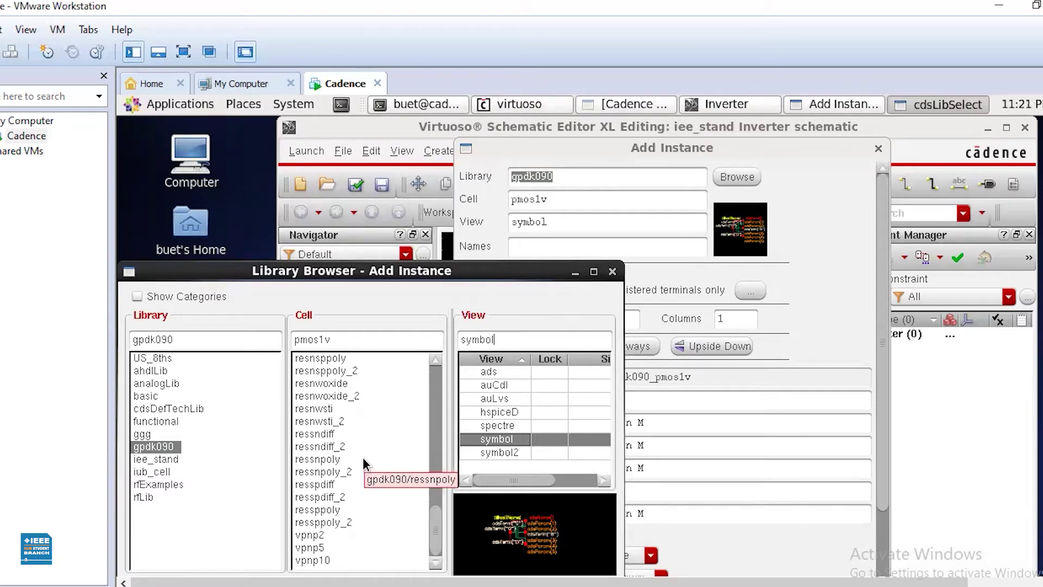
{"action": "scroll", "coordinate": [361, 455], "scroll_direction": "up", "scroll_amount": 6}
{"action": "scroll", "coordinate": [356, 445], "scroll_direction": "up", "scroll_amount": 6}
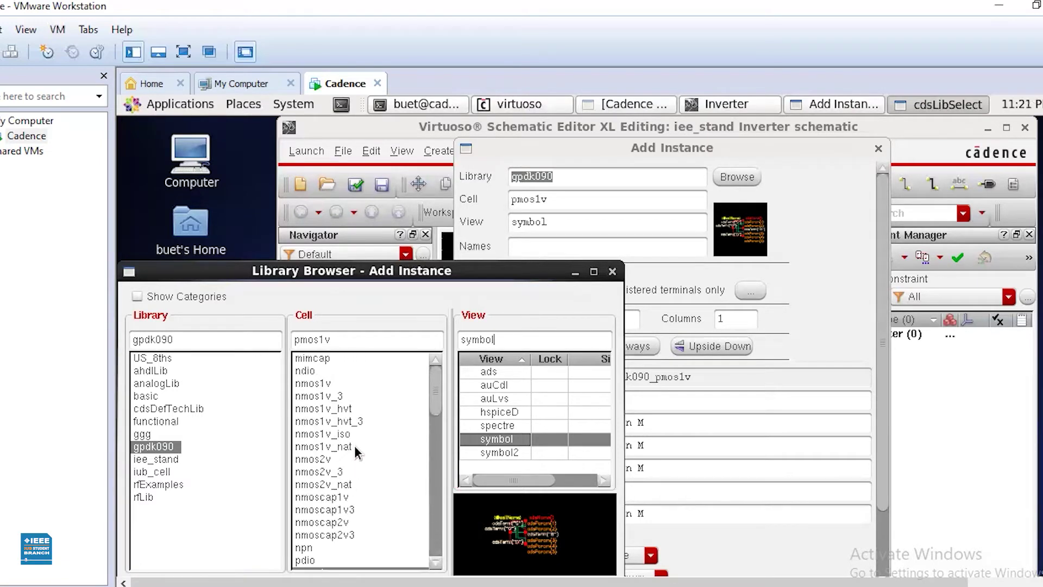
- Place an nmos1v symbol instance from the gpdk090 library directly below the pmos1v transistor
{"action": "left_click", "coordinate": [343, 345]}
{"action": "key", "text": "BackSpace"}
{"action": "key", "text": "BackSpace"}
{"action": "key", "text": "BackSpace"}
{"action": "key", "text": "BackSpace"}
{"action": "key", "text": "BackSpace"}
{"action": "key", "text": "BackSpace"}
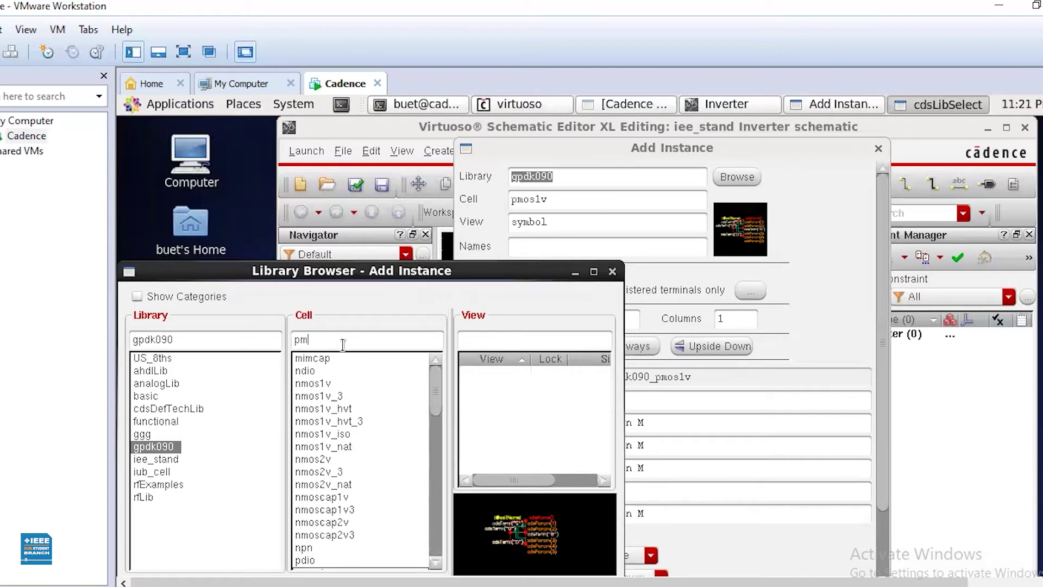
{"action": "type", "text": "nmos"}
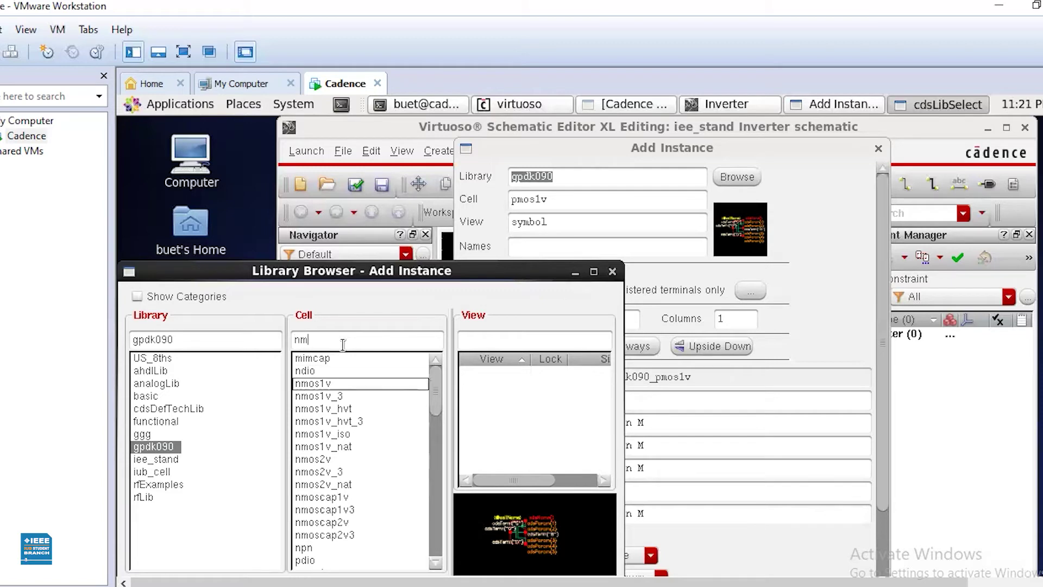
{"action": "left_click", "coordinate": [318, 383]}
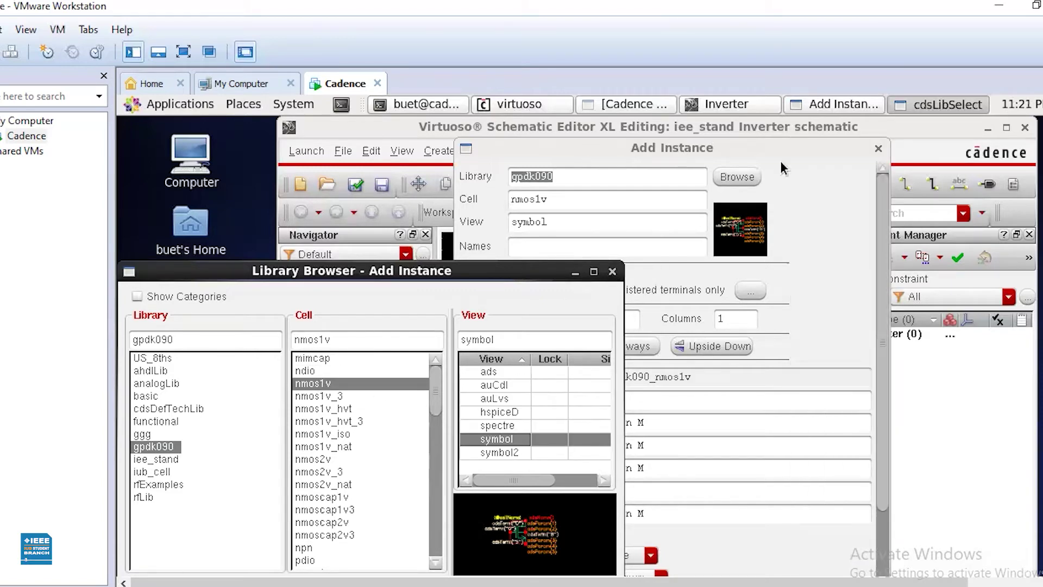
{"action": "left_click", "coordinate": [878, 148]}
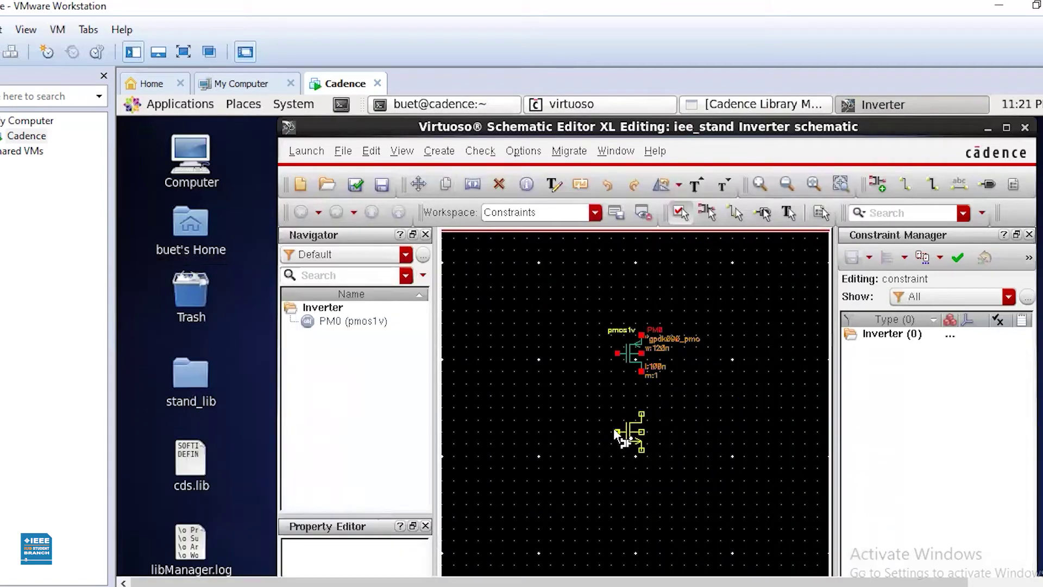
{"action": "left_click", "coordinate": [614, 429]}
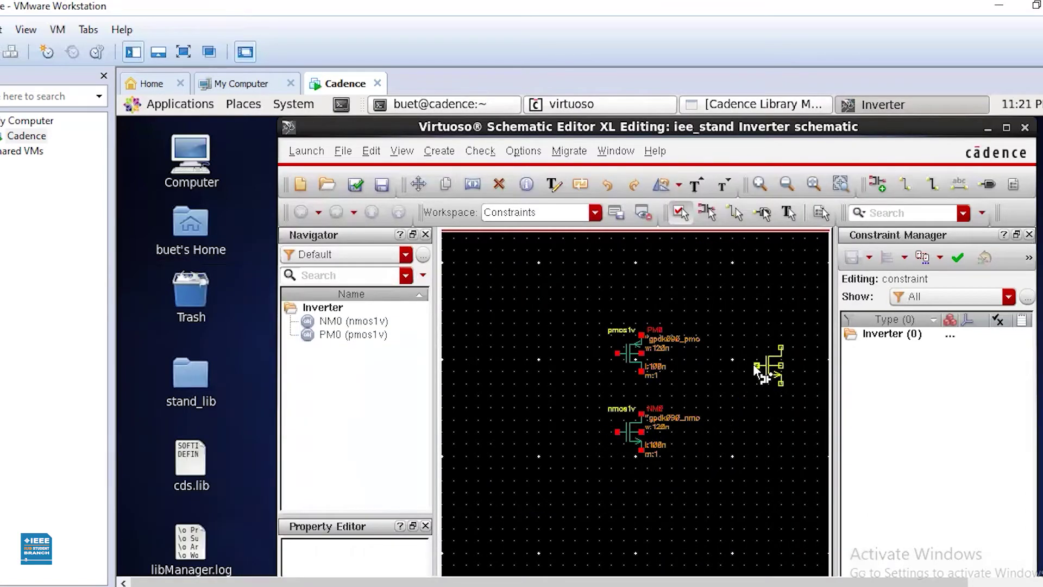
{"action": "key", "text": "Escape"}
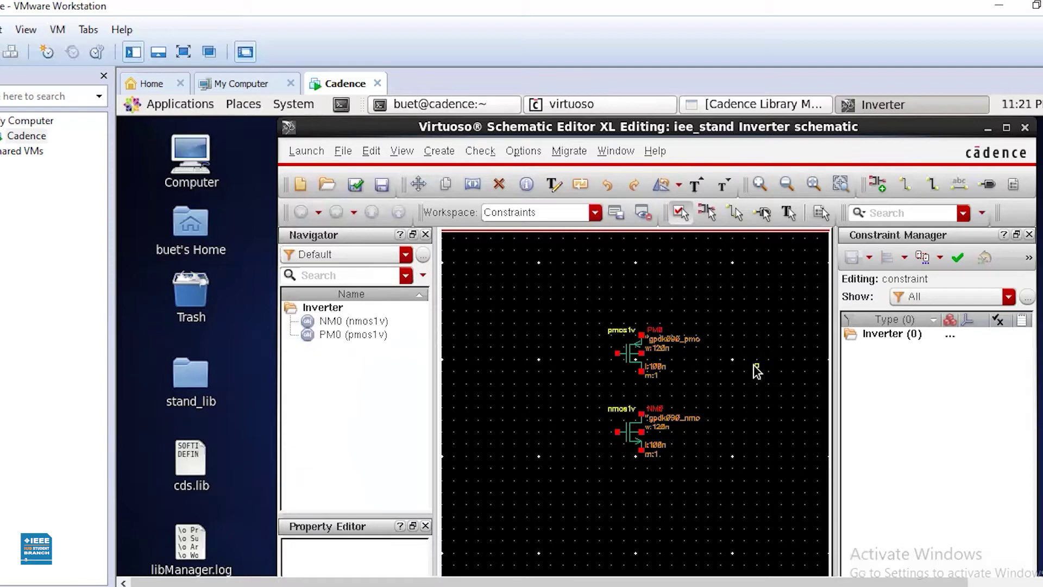
- Move the nmos1v instance slightly closer to the pmos1v above it, with the two transistors vertically aligned
{"action": "left_click", "coordinate": [630, 435]}
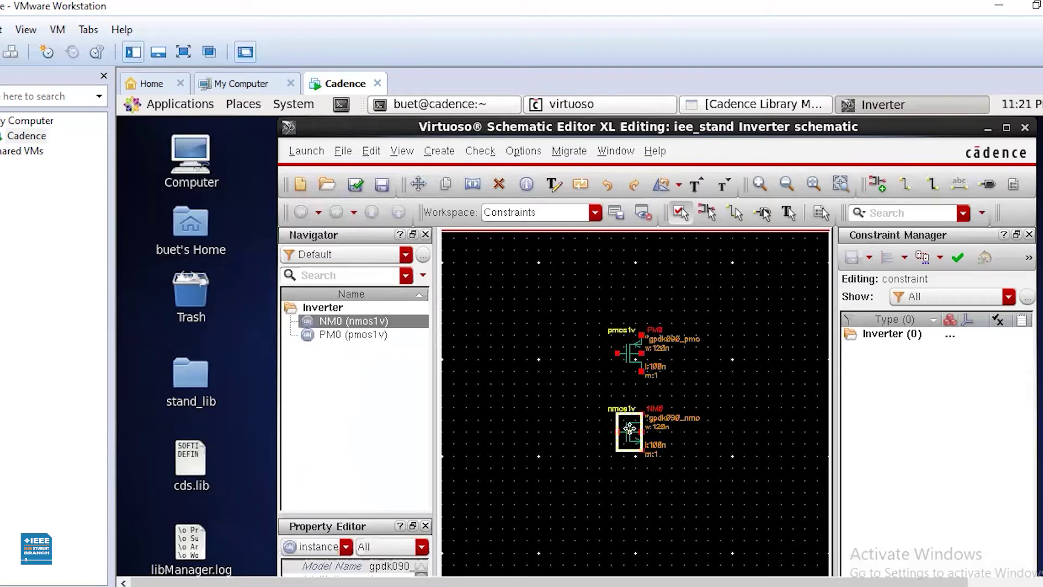
{"action": "left_click_drag", "start_coordinate": [630, 429], "coordinate": [623, 430]}
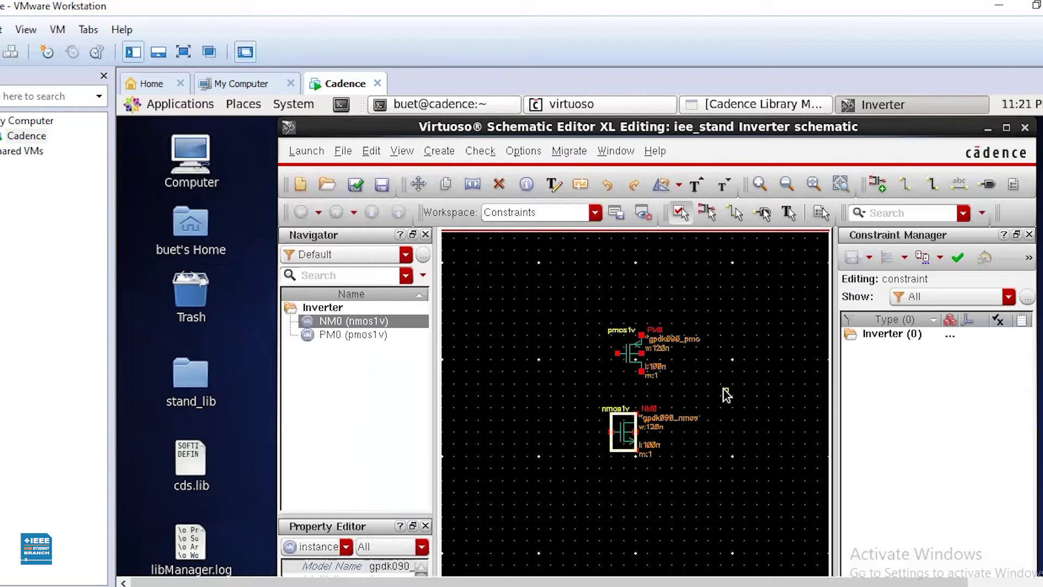
{"action": "left_click", "coordinate": [727, 395]}
{"action": "left_click", "coordinate": [624, 434]}
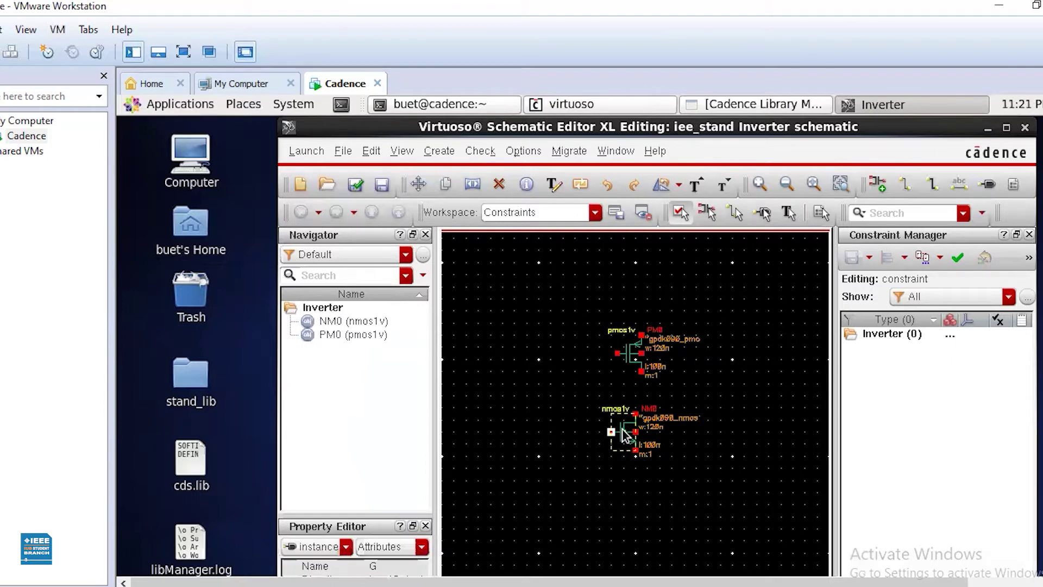
{"action": "left_click", "coordinate": [624, 434]}
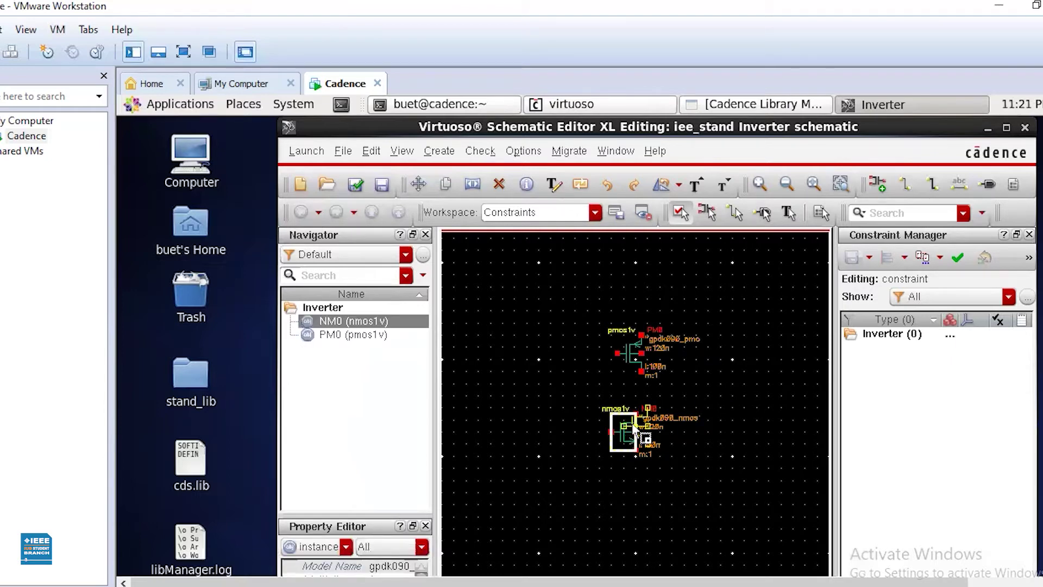
{"action": "left_click_drag", "start_coordinate": [635, 431], "coordinate": [634, 431]}
{"action": "left_click", "coordinate": [729, 367]}
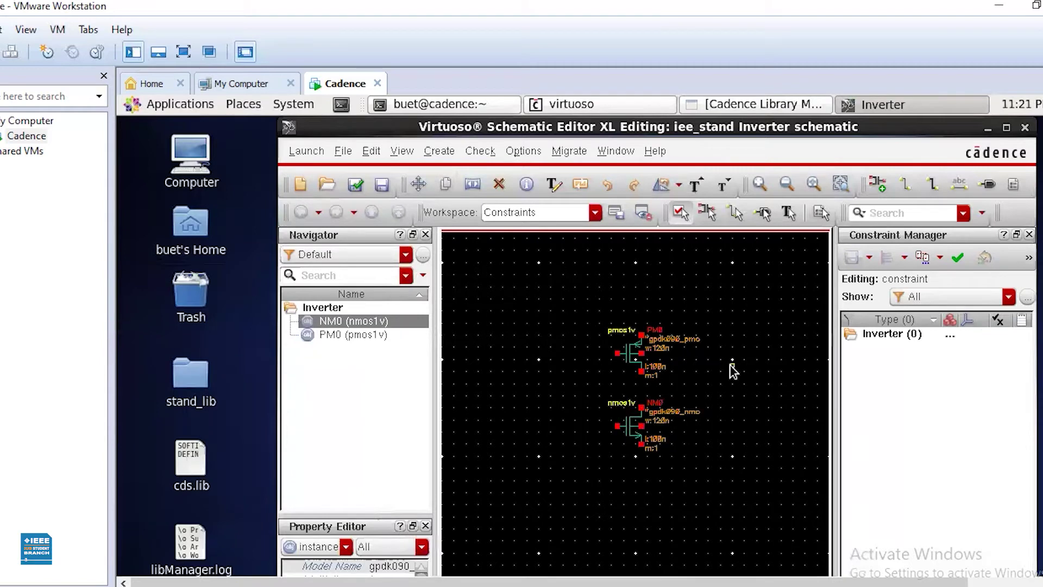
{"action": "left_click", "coordinate": [629, 356]}
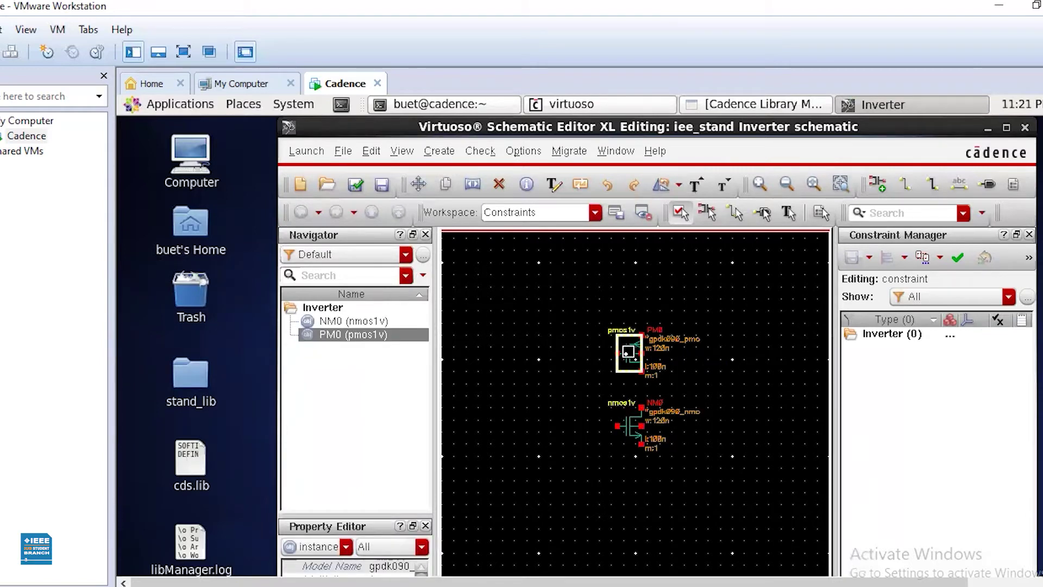
{"action": "key", "text": "q"}
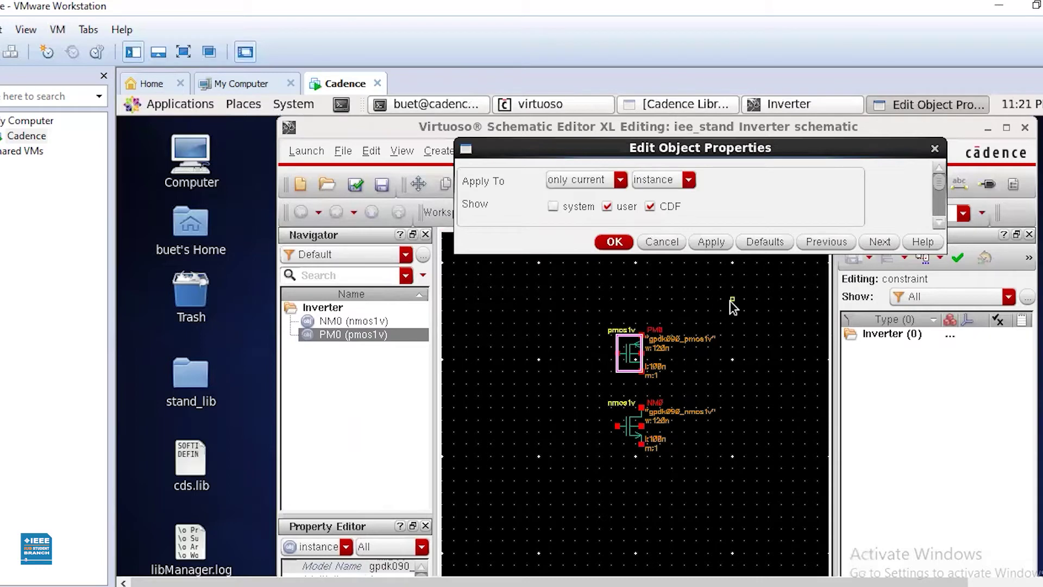
{"action": "key", "text": "Escape"}
{"action": "key", "text": "q"}
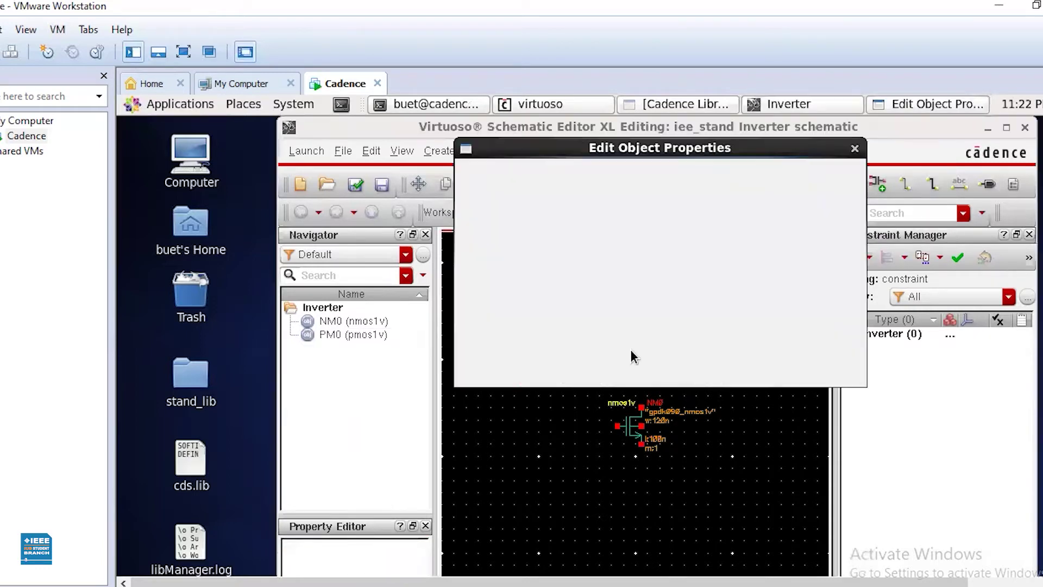
{"action": "left_click", "coordinate": [850, 149]}
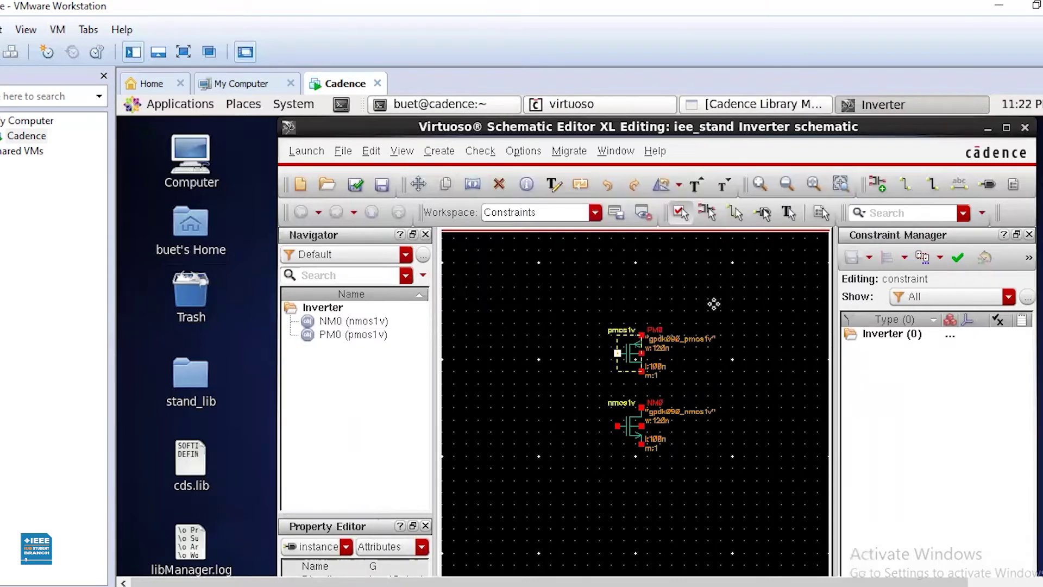
- Examine the CDF parameters in the pmos1v instance's object properties, such as its length, widths and diffusion values
{"action": "left_click", "coordinate": [629, 360]}
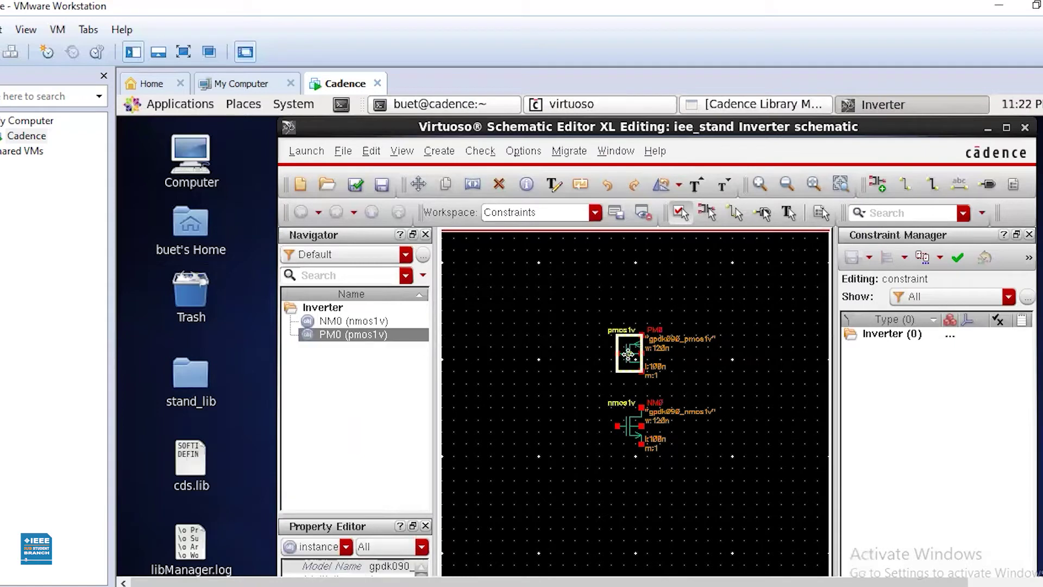
{"action": "right_click", "coordinate": [629, 361]}
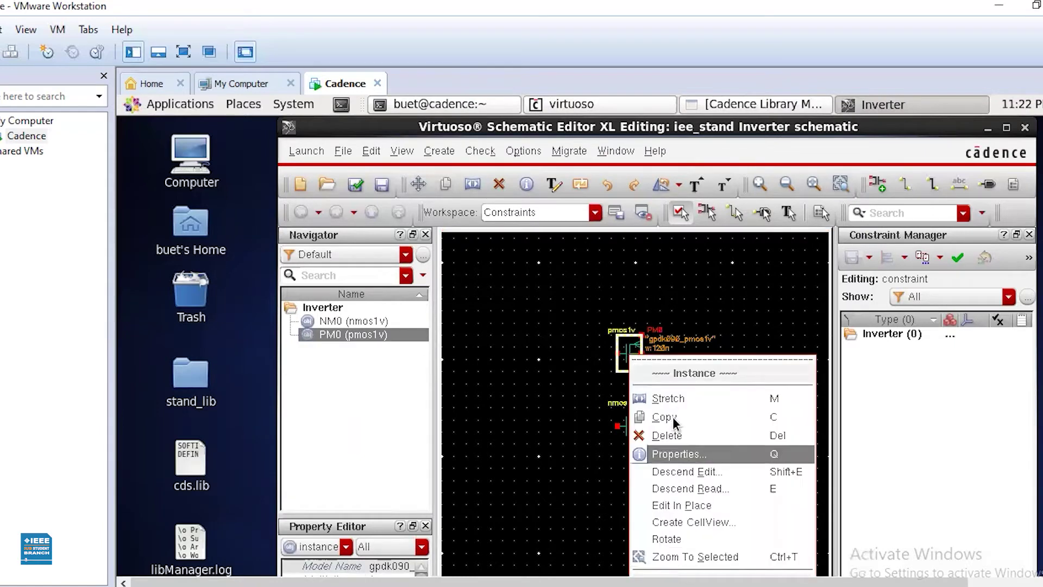
{"action": "left_click", "coordinate": [677, 454]}
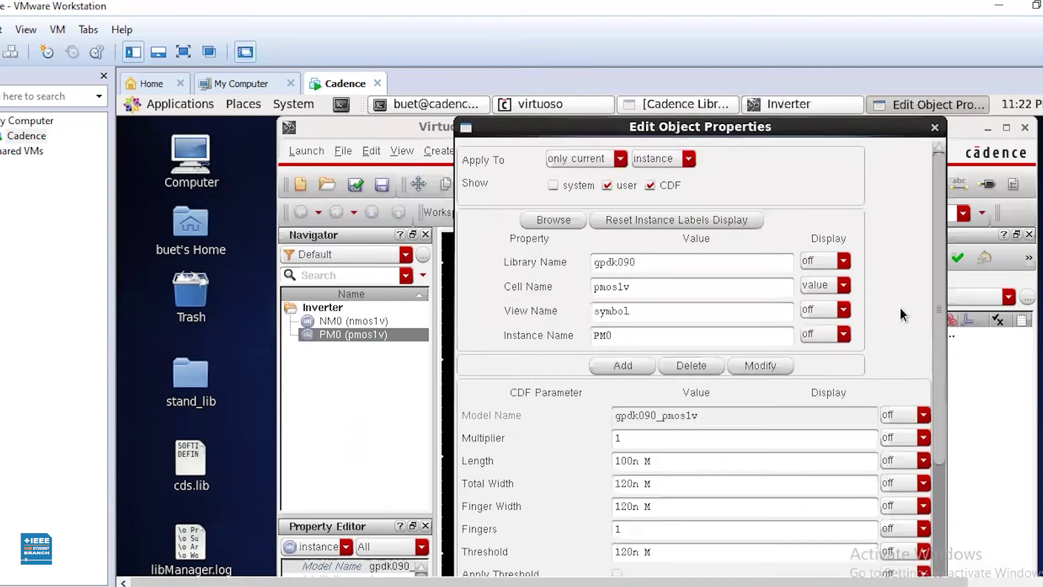
{"action": "scroll", "coordinate": [595, 426], "scroll_direction": "down", "scroll_amount": 1}
{"action": "scroll", "coordinate": [462, 391], "scroll_direction": "down", "scroll_amount": 1}
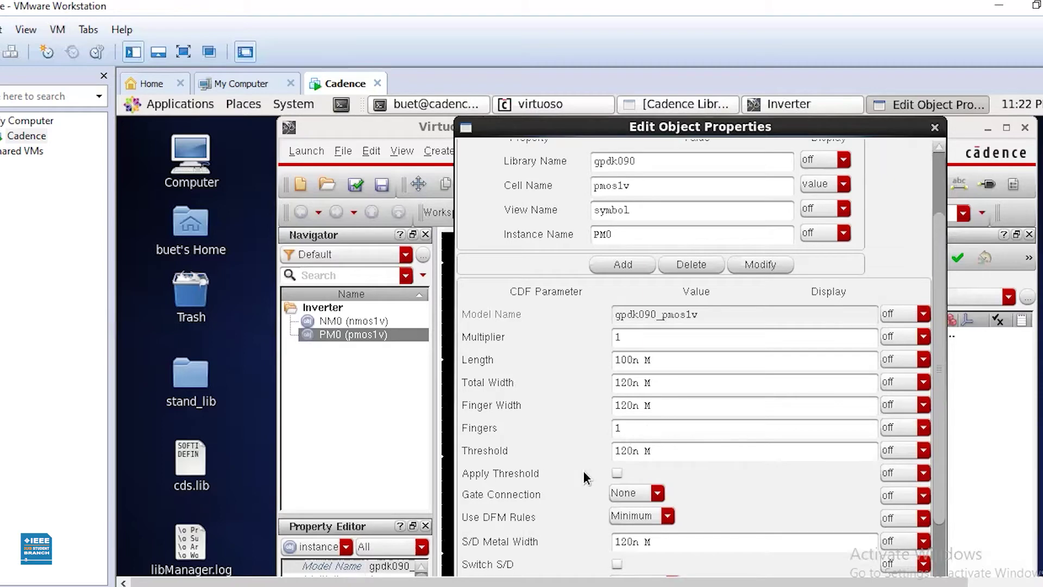
{"action": "scroll", "coordinate": [670, 454], "scroll_direction": "down", "scroll_amount": 5}
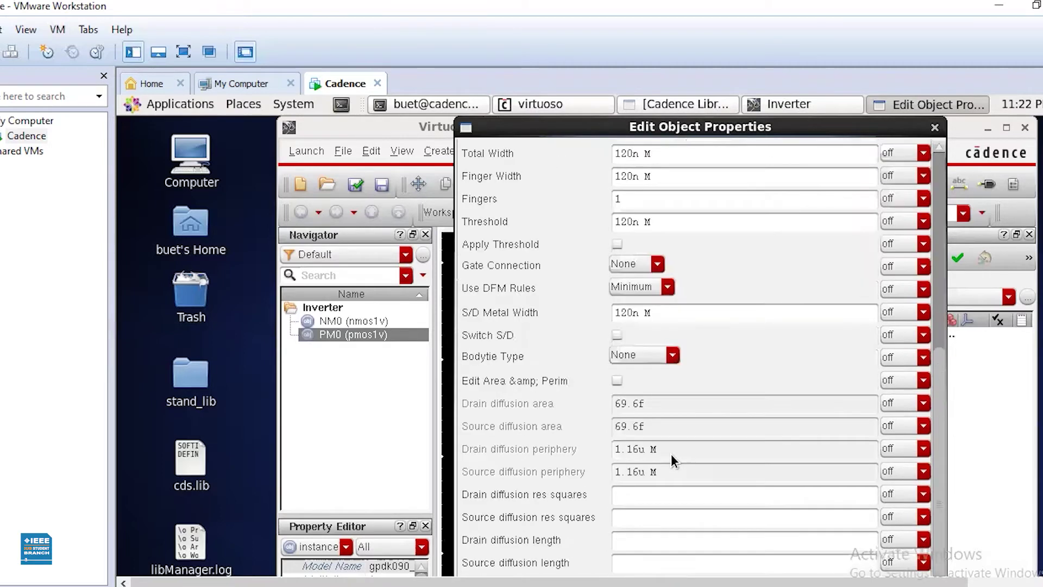
{"action": "scroll", "coordinate": [671, 459], "scroll_direction": "up", "scroll_amount": 2}
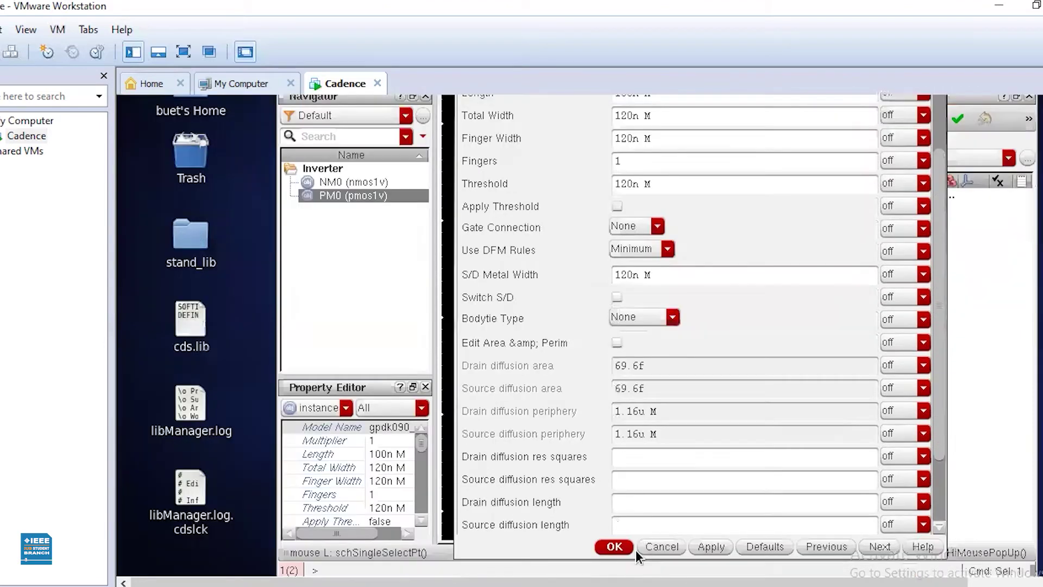
{"action": "left_click", "coordinate": [631, 557]}
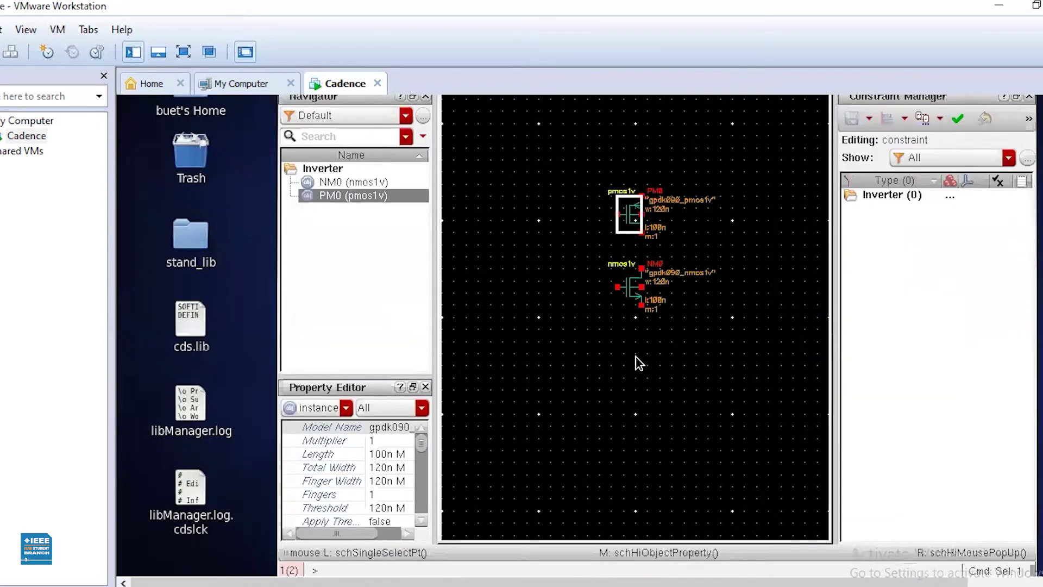
{"action": "left_click", "coordinate": [641, 380]}
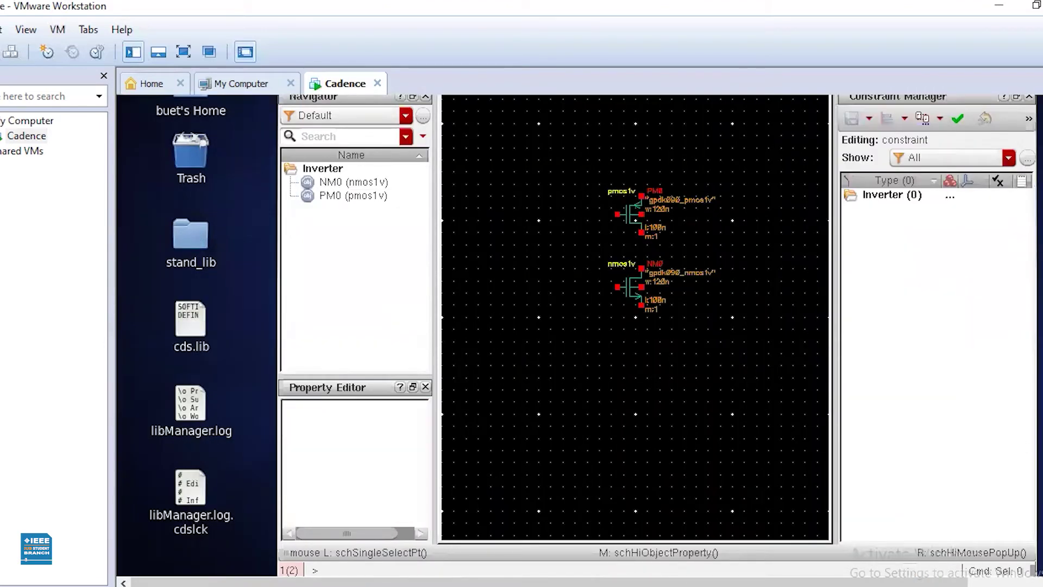
{"action": "scroll", "coordinate": [592, 360], "scroll_direction": "up", "scroll_amount": 2}
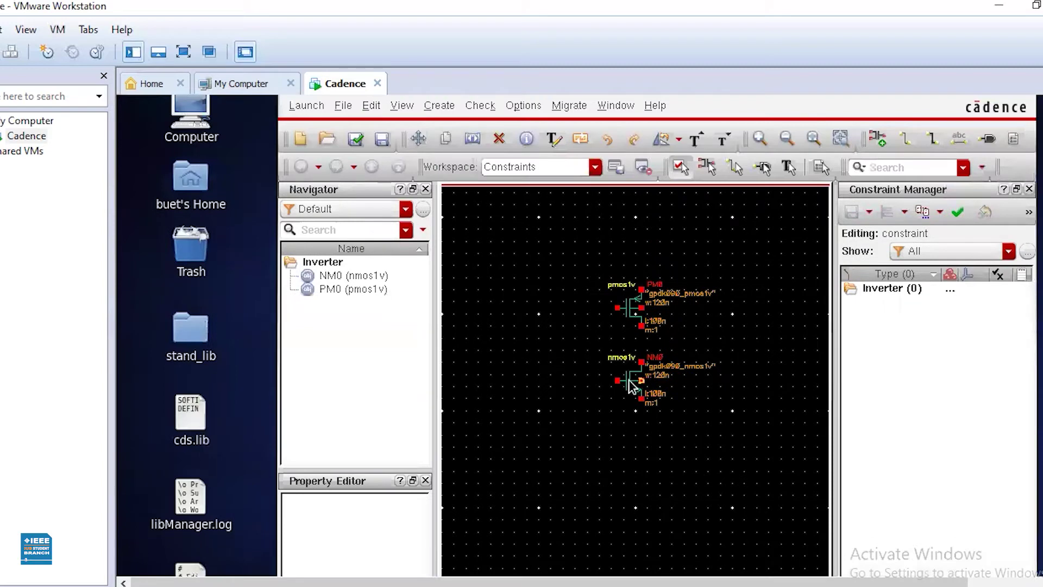
- Move the nmos1v instance further down, leaving a larger gap below the pmos1v transistor
{"action": "left_click_drag", "start_coordinate": [630, 384], "coordinate": [631, 408]}
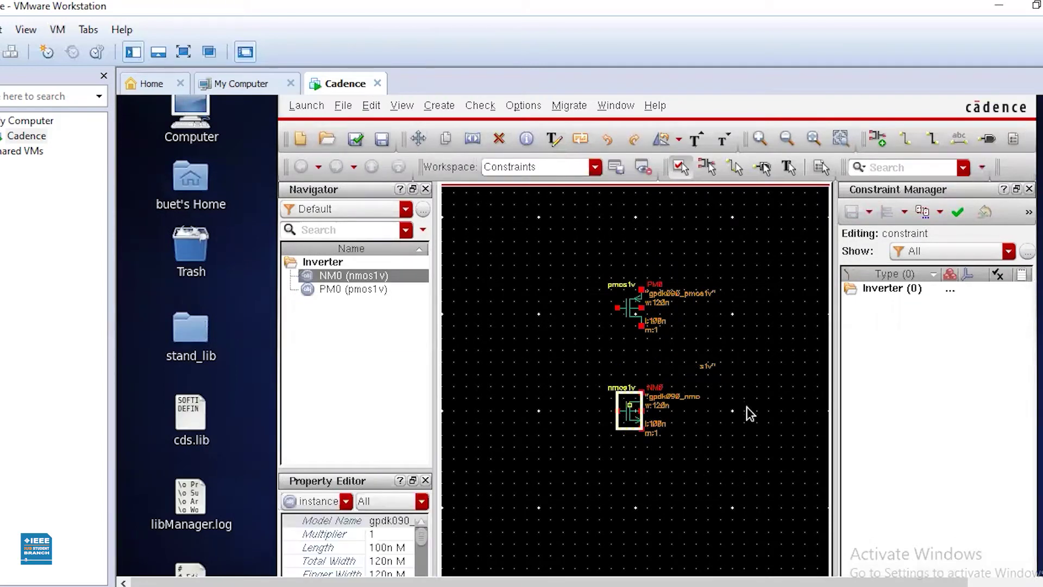
{"action": "left_click", "coordinate": [540, 342]}
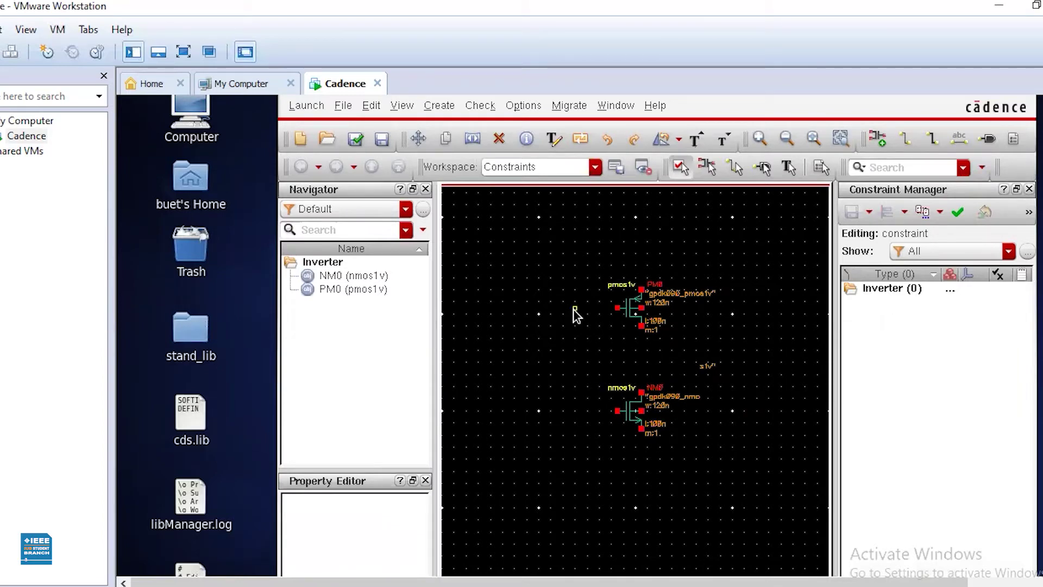
- Place an input pin named vin in front of the nmos1v gate
{"action": "key", "text": "p"}
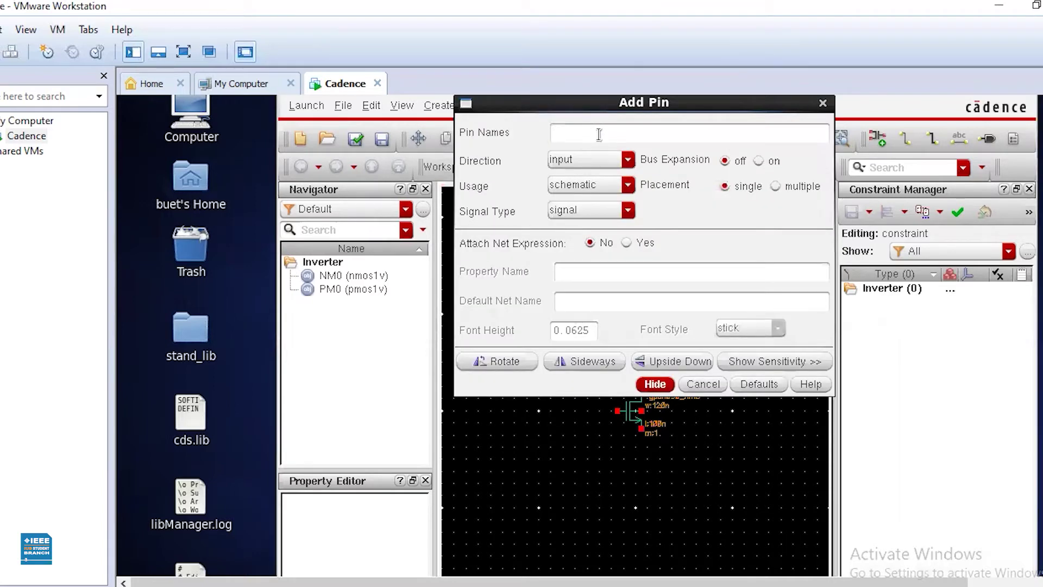
{"action": "type", "text": "vin"}
{"action": "left_click", "coordinate": [556, 411]}
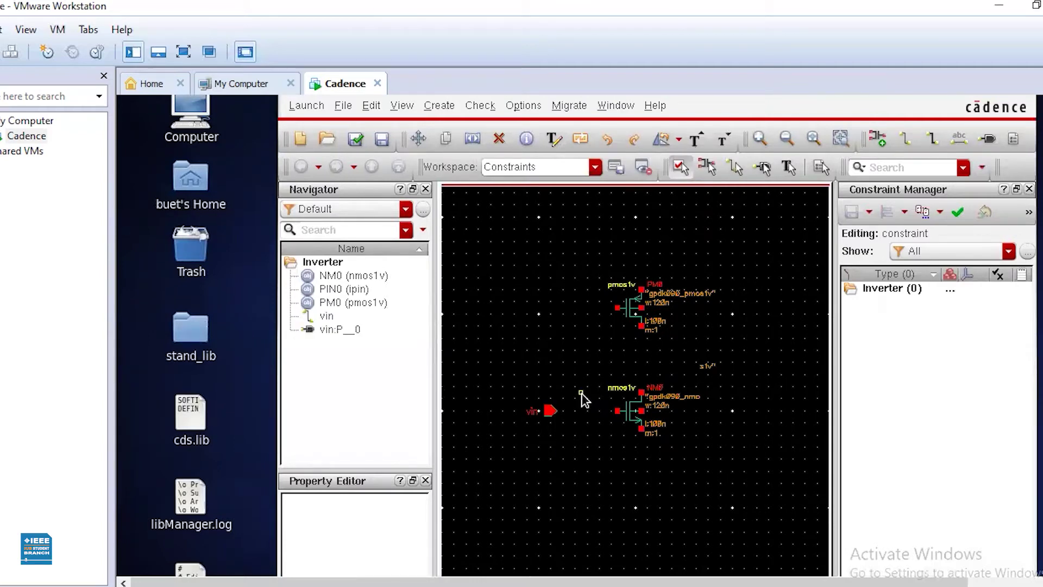
- Place two inputOutput pins named vdd and vss in the empty area below the vin pin
{"action": "key", "text": "p"}
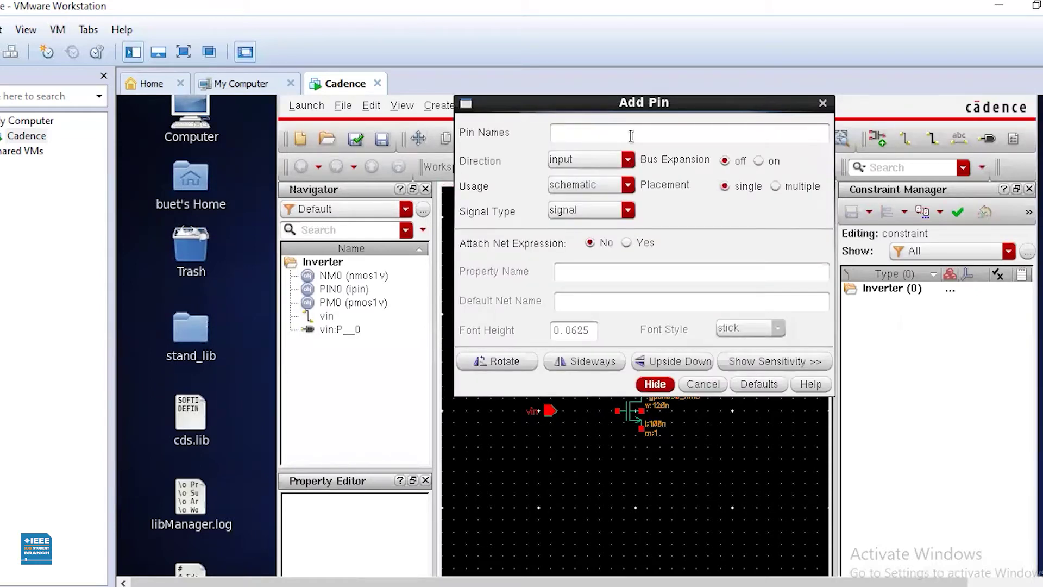
{"action": "type", "text": "vdd"}
{"action": "type", "text": "vss"}
{"action": "left_click", "coordinate": [628, 160]}
{"action": "left_click", "coordinate": [605, 198]}
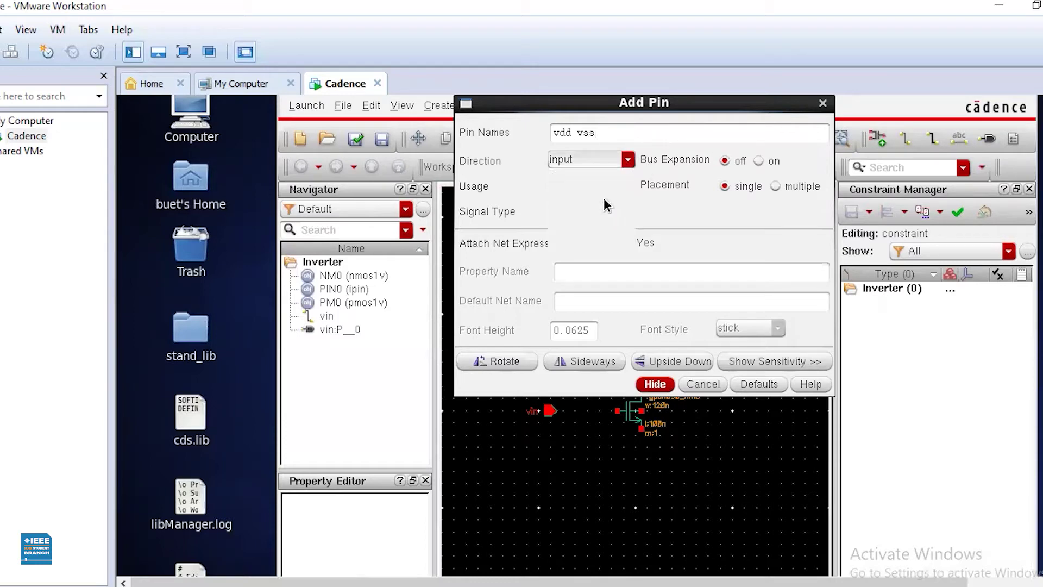
{"action": "left_click", "coordinate": [542, 466]}
{"action": "left_click", "coordinate": [601, 482]}
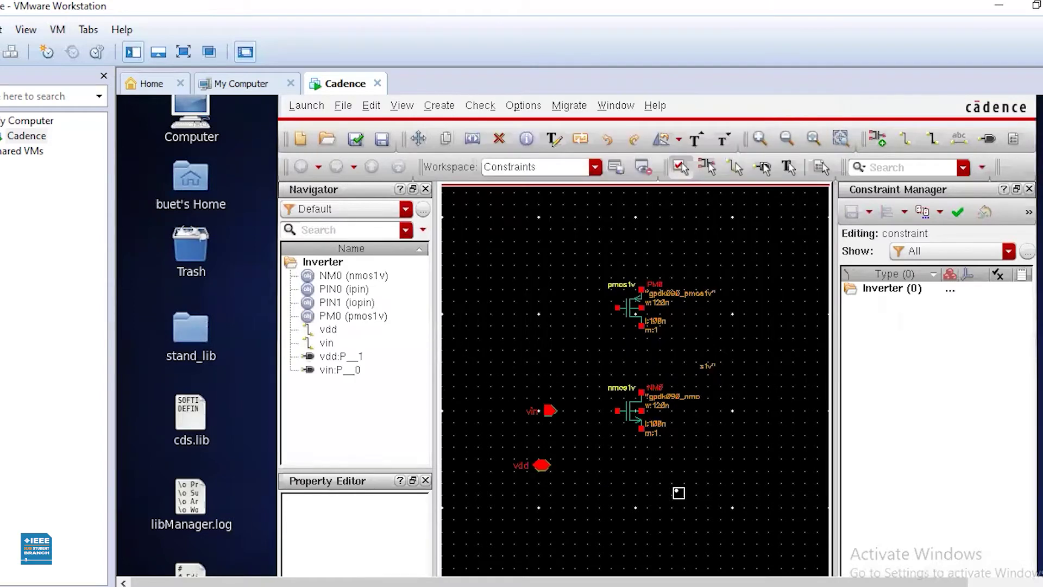
- Move the vdd pin directly above the pmos1v transistor and the vss pin directly below the nmos1v transistor
{"action": "left_click", "coordinate": [542, 466]}
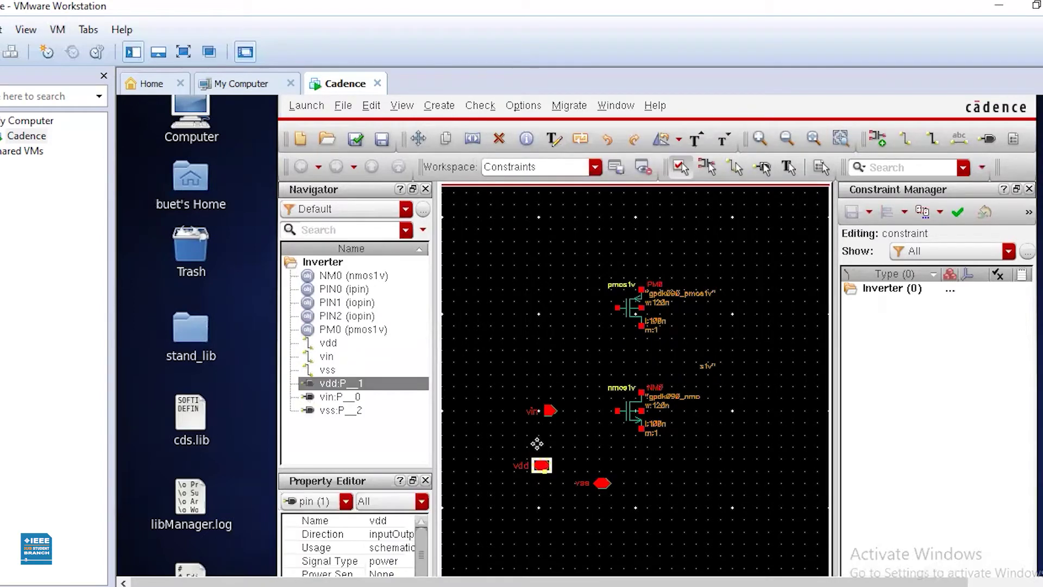
{"action": "left_click", "coordinate": [640, 243]}
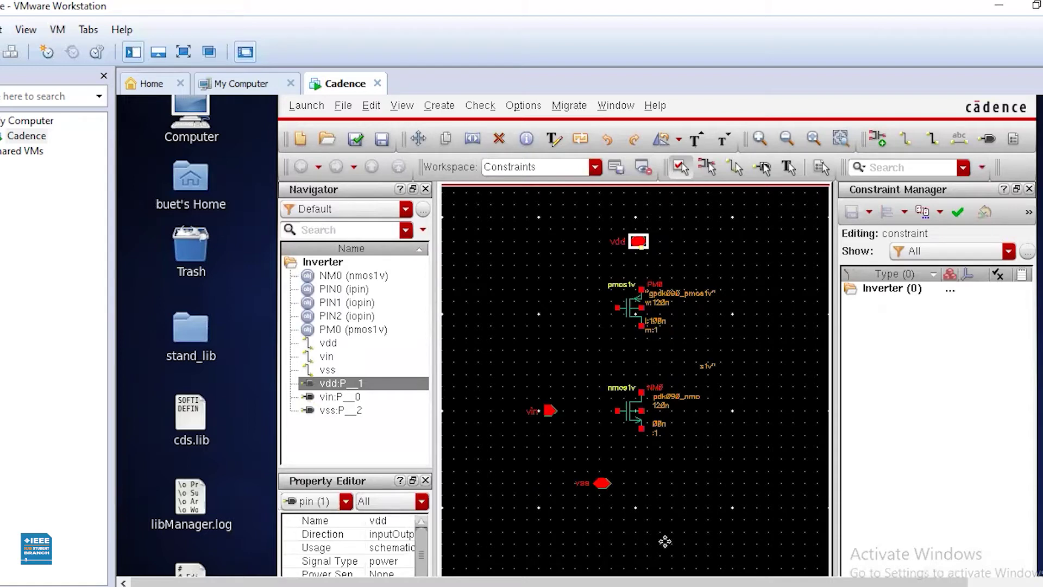
{"action": "left_click", "coordinate": [602, 483]}
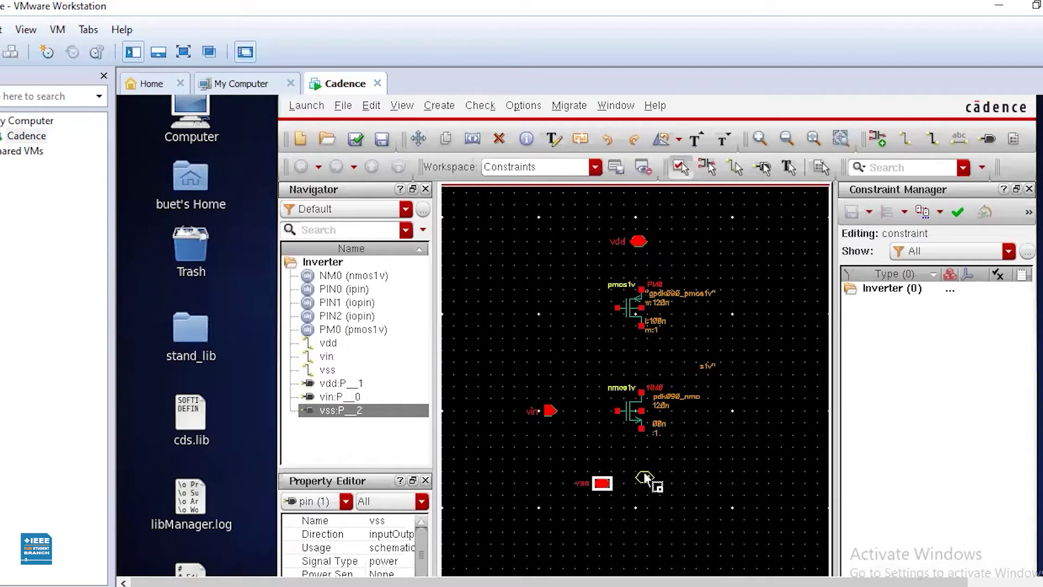
{"action": "left_click", "coordinate": [645, 474]}
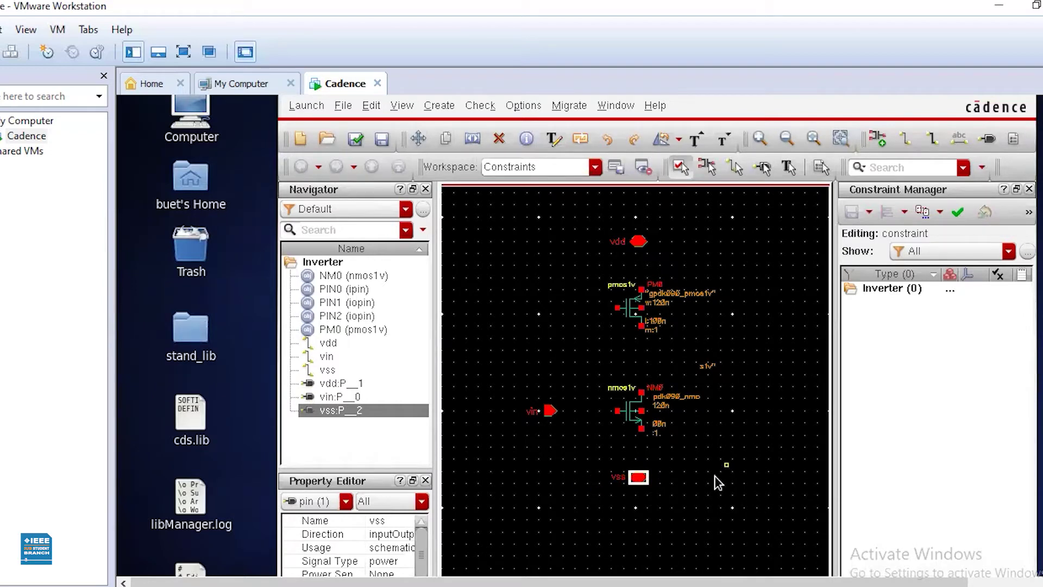
{"action": "left_click", "coordinate": [714, 479]}
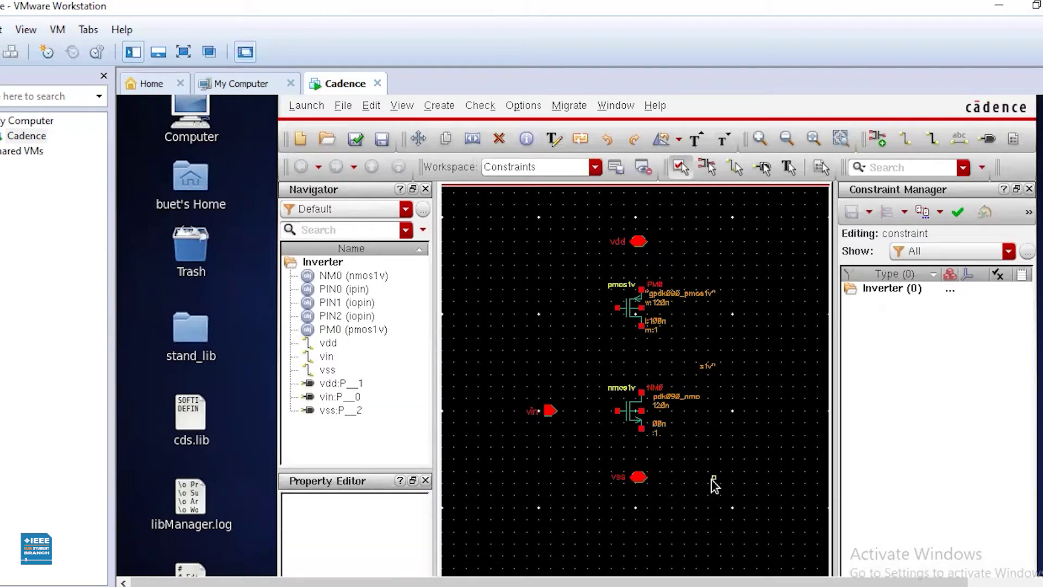
- Wire the pmos1v and nmos1v gates together, and connect the two transistors' drains with a vertical wire
{"action": "left_click", "coordinate": [902, 143]}
{"action": "left_click", "coordinate": [618, 308]}
{"action": "double_click", "coordinate": [586, 308]}
{"action": "left_click", "coordinate": [595, 411]}
{"action": "left_click", "coordinate": [617, 411]}
{"action": "left_click", "coordinate": [642, 390]}
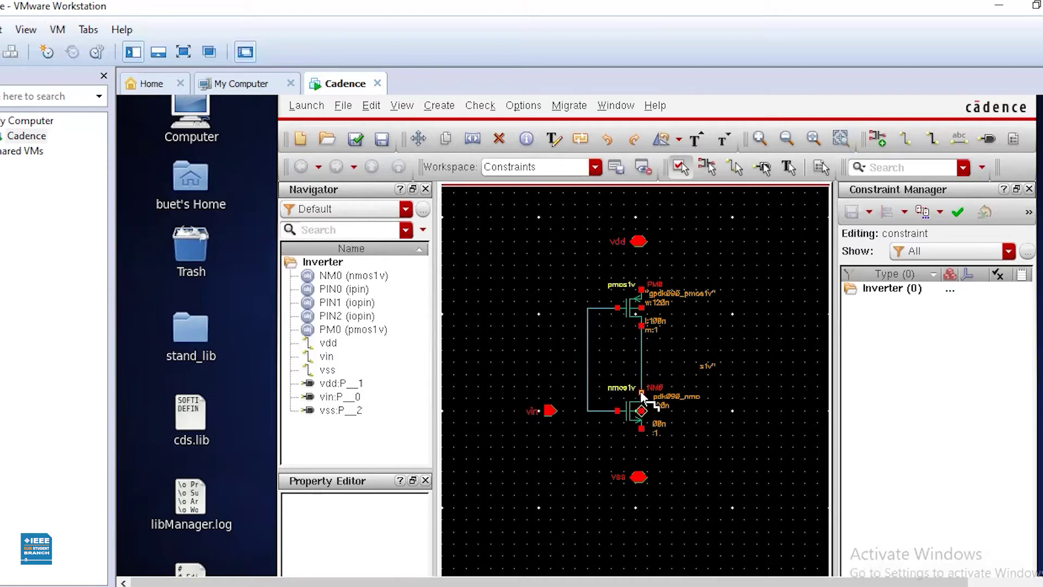
- Wire the vdd pin to the pmos1v source and the nmos1v source to the vss pin
{"action": "left_click", "coordinate": [639, 242]}
{"action": "left_click", "coordinate": [642, 291]}
{"action": "left_click", "coordinate": [640, 427]}
{"action": "left_click", "coordinate": [634, 478]}
- Move the vin pin up to a height between the two transistors and wire it to the common gate wire
{"action": "left_click_drag", "start_coordinate": [551, 414], "coordinate": [551, 371]}
{"action": "left_click", "coordinate": [826, 213]}
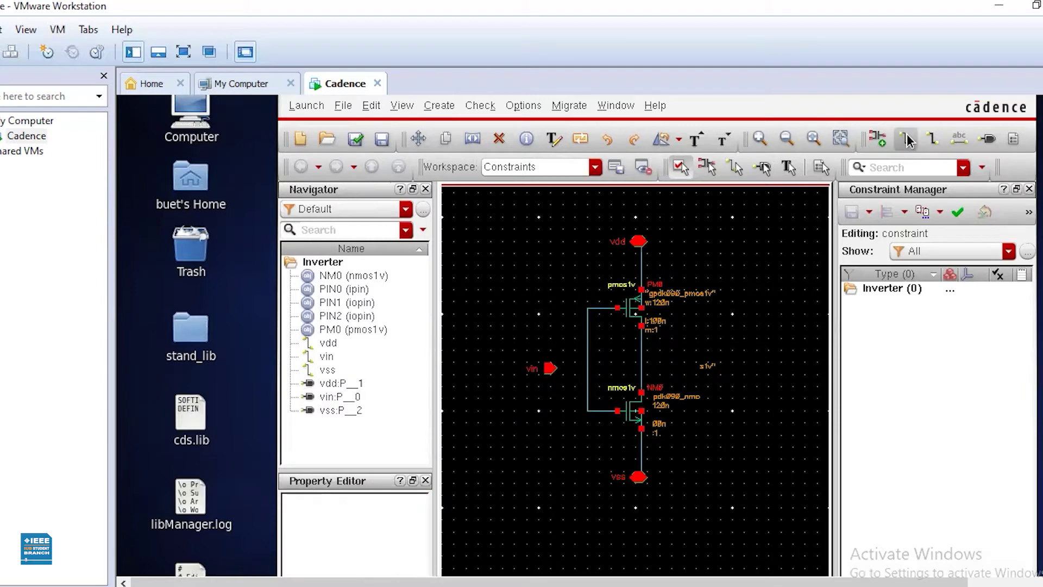
{"action": "key", "text": "w"}
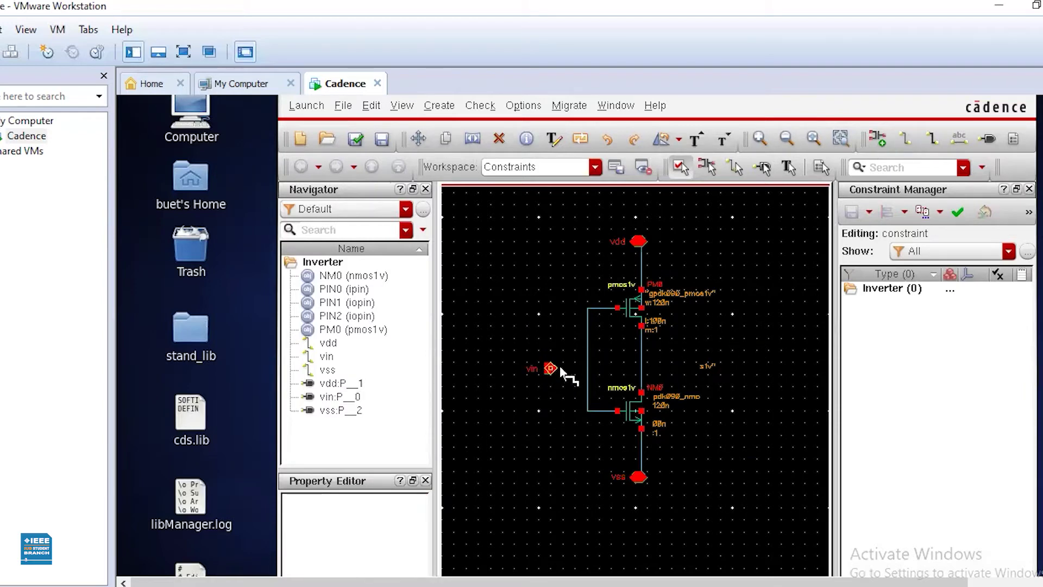
{"action": "left_click", "coordinate": [587, 368]}
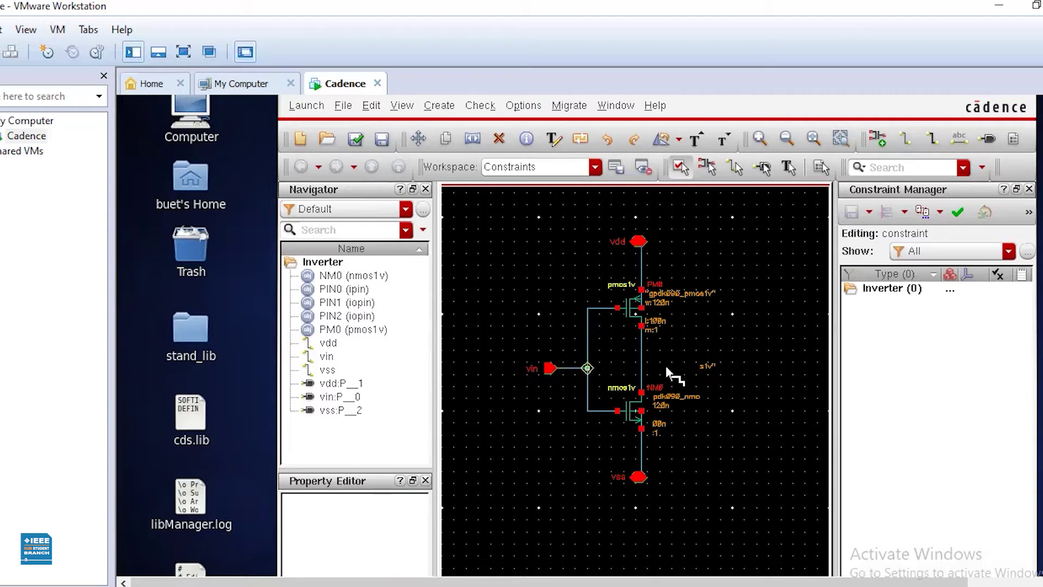
{"action": "key", "text": "Escape"}
- Place an output pin named vout beside the wire joining the two transistor drains
{"action": "key", "text": "p"}
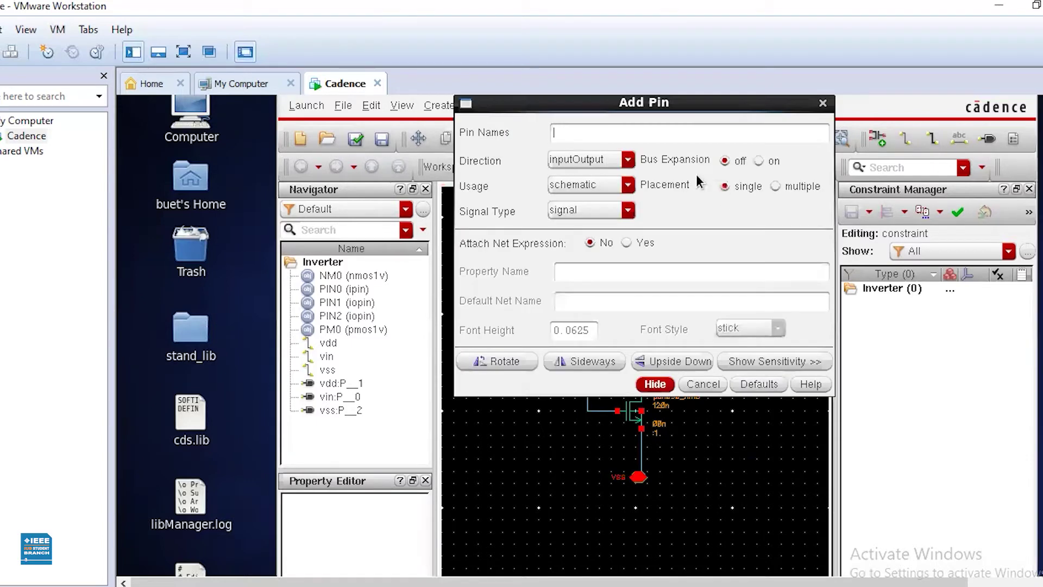
{"action": "left_click", "coordinate": [629, 160]}
{"action": "left_click", "coordinate": [568, 187]}
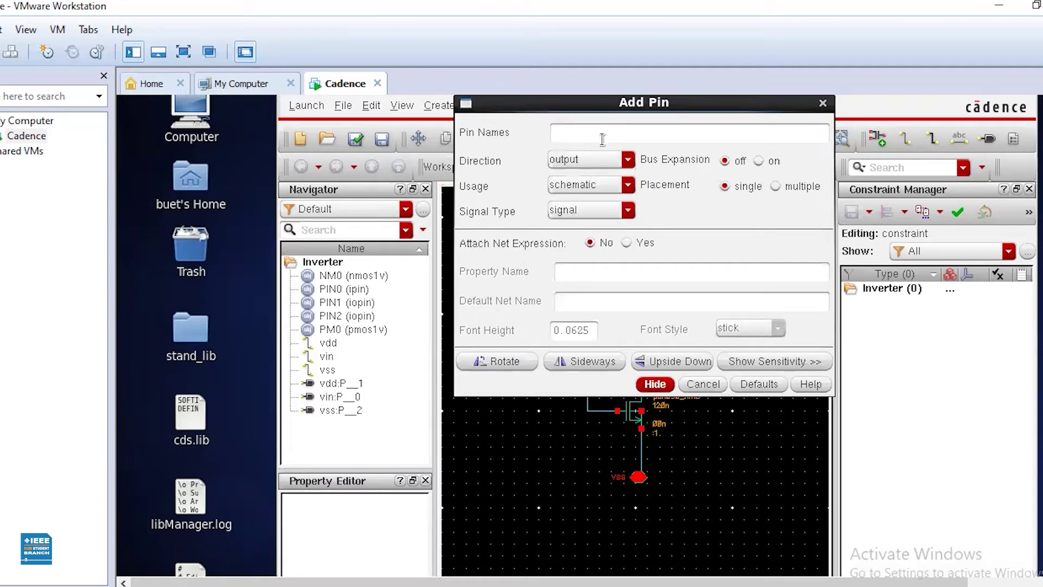
{"action": "type", "text": "vout"}
{"action": "left_click", "coordinate": [657, 384]}
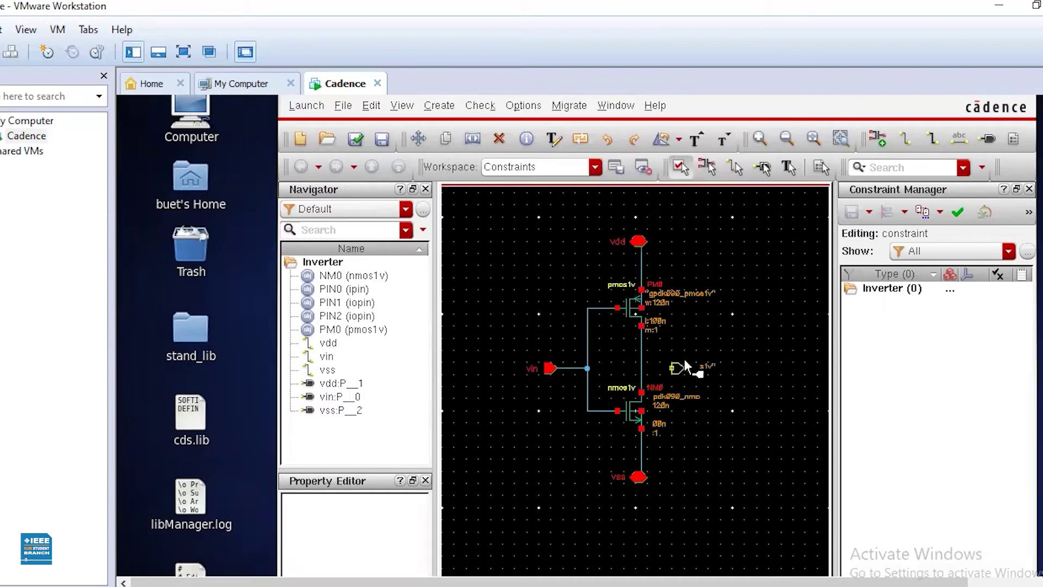
{"action": "left_click", "coordinate": [688, 363]}
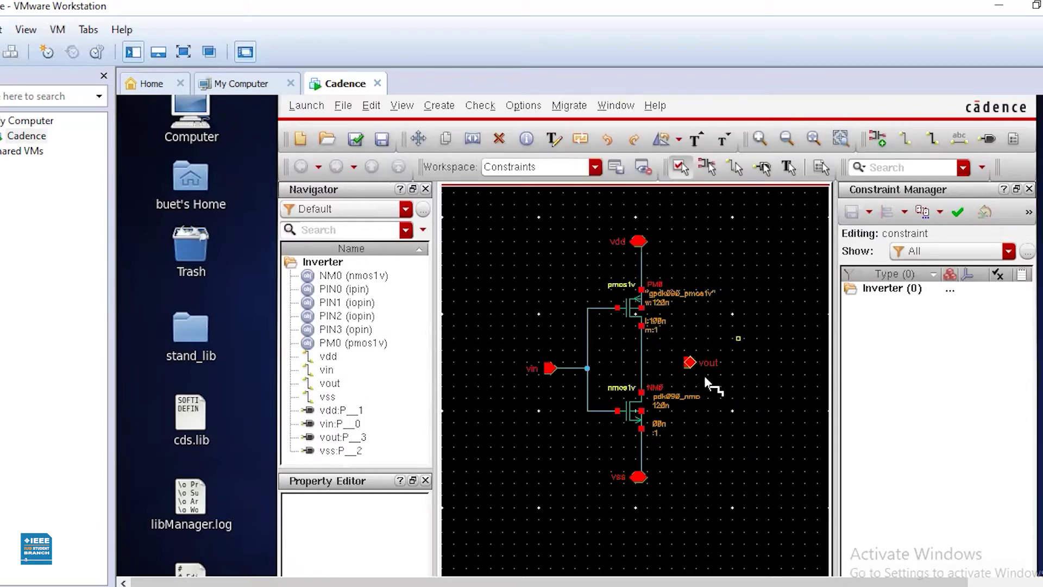
- Wire the vout pin to the common drain wire, and check and save the schematic
{"action": "left_click_drag", "start_coordinate": [689, 362], "coordinate": [642, 362]}
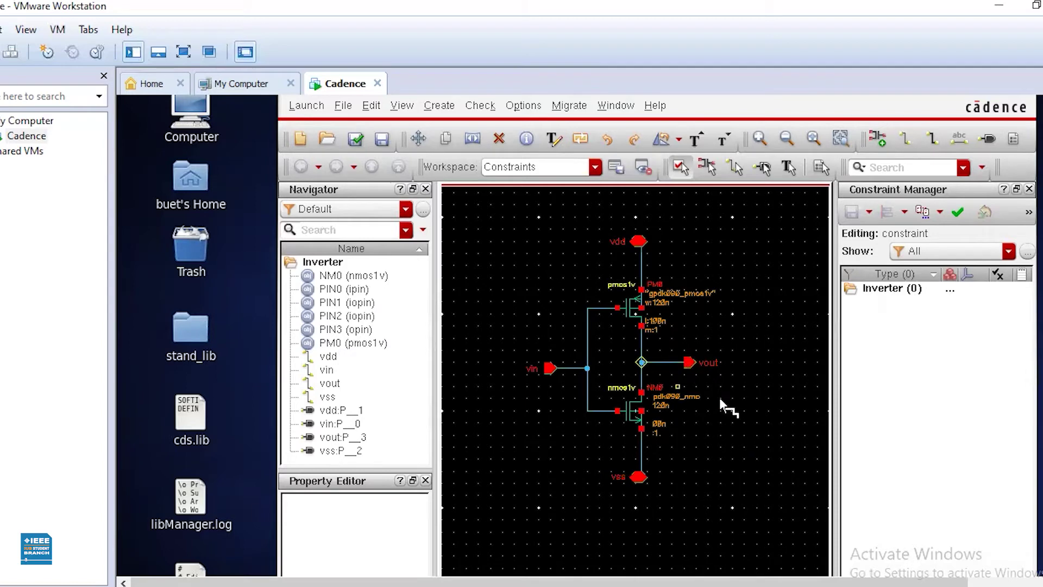
{"action": "key", "text": "Escape"}
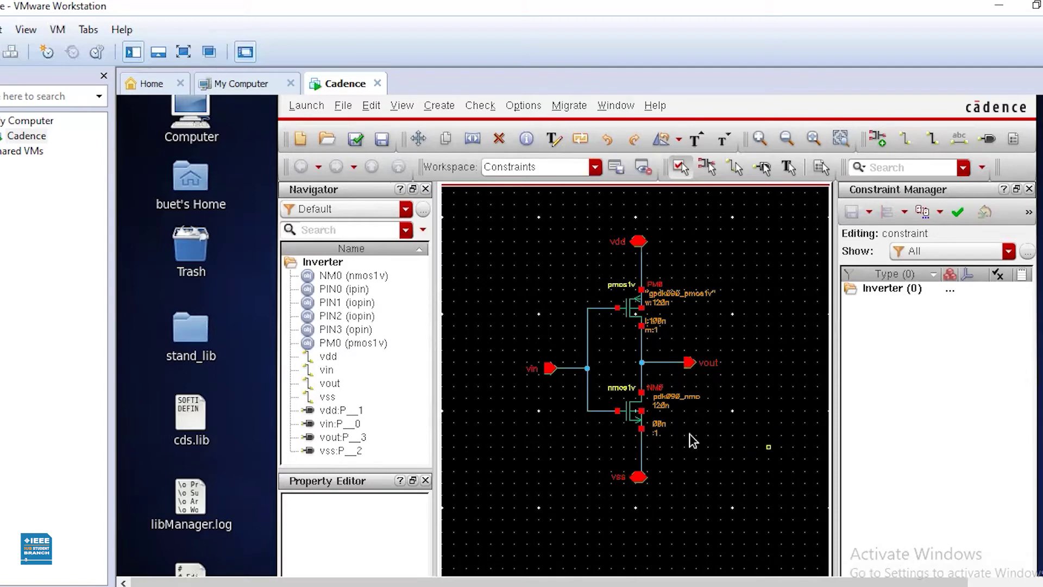
{"action": "left_click", "coordinate": [357, 139]}
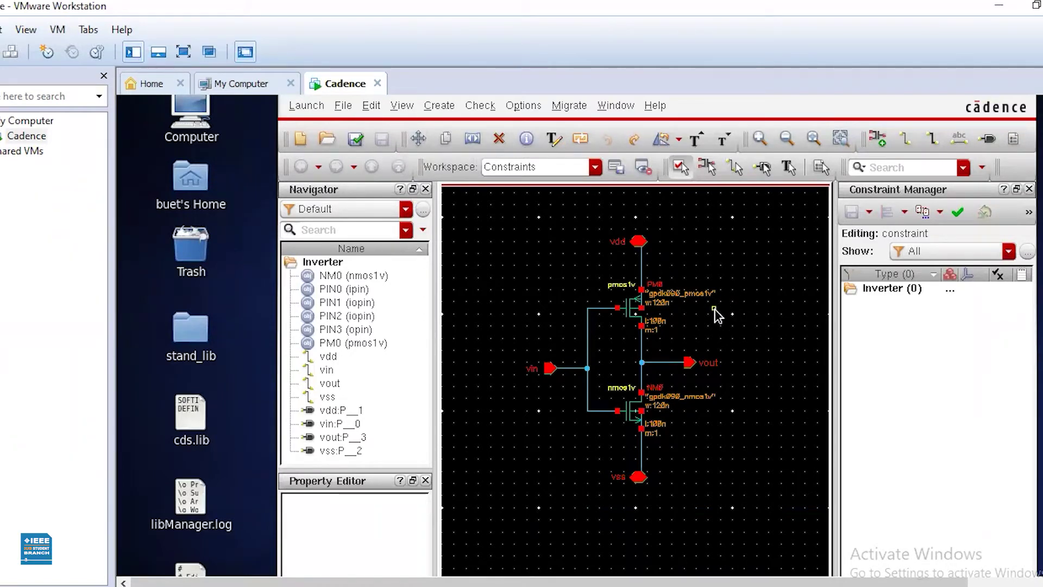
- Start adding an instance and select the analogLib library in the Library Browser
{"action": "key", "text": "i"}
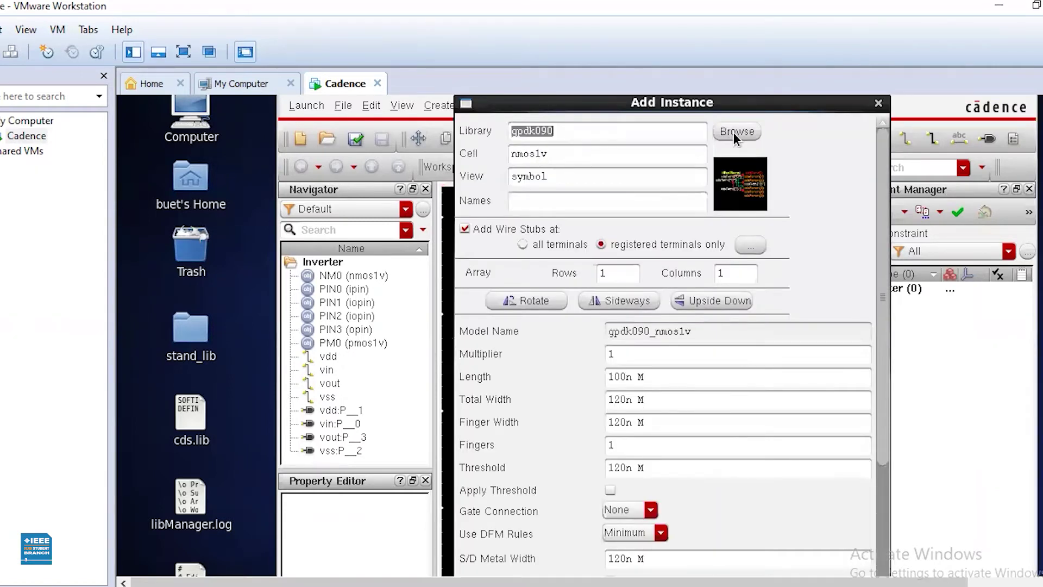
{"action": "left_click", "coordinate": [735, 132]}
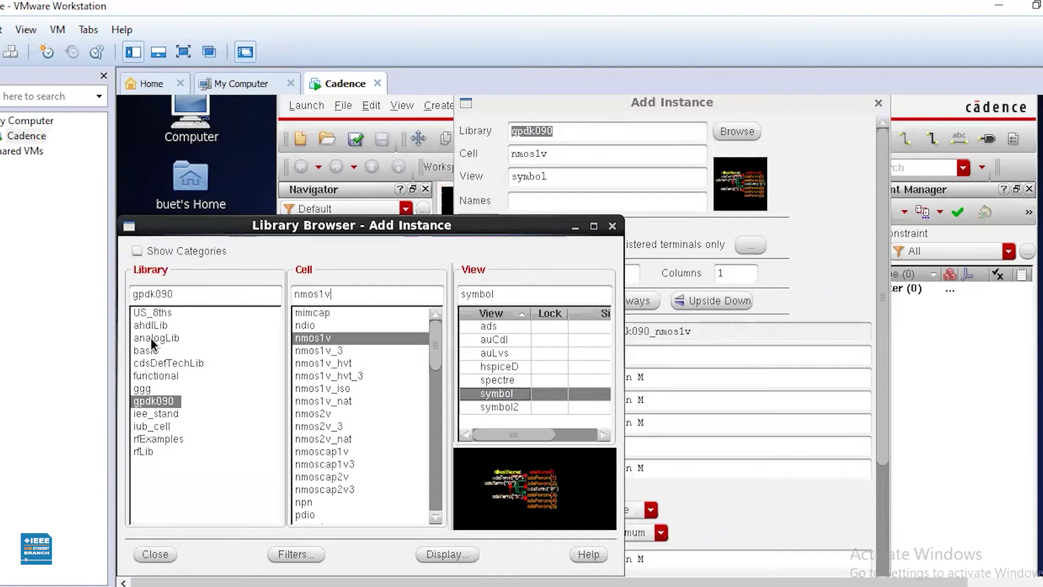
{"action": "left_click", "coordinate": [156, 338]}
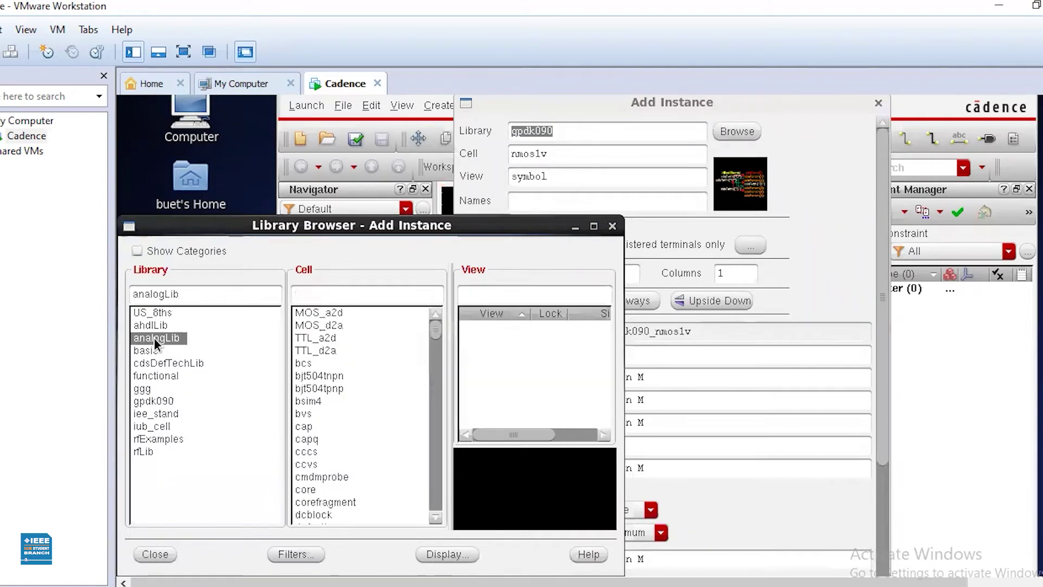
{"action": "left_click", "coordinate": [339, 294]}
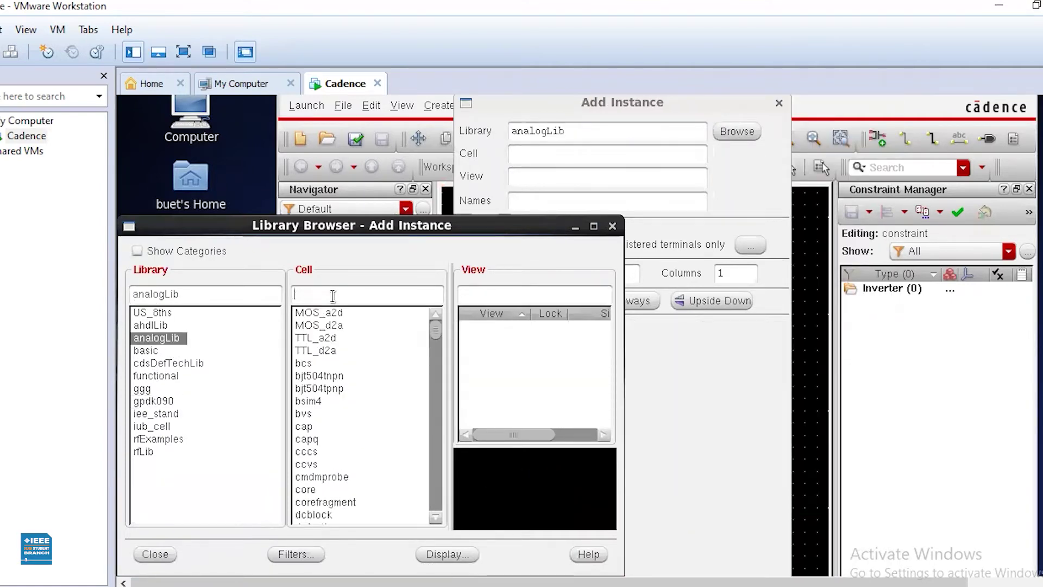
{"action": "type", "text": "g"}
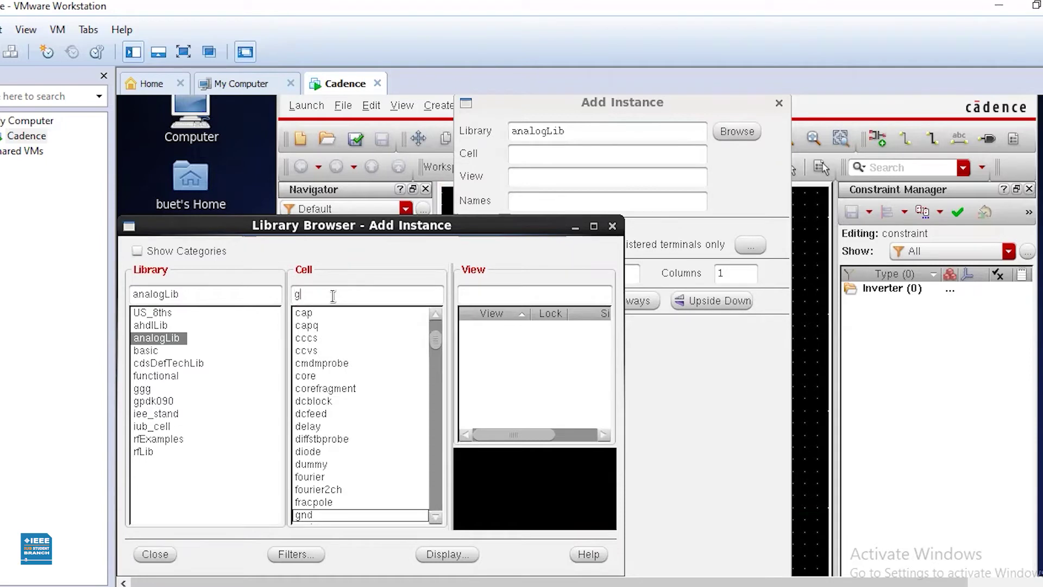
{"action": "type", "text": "nd"}
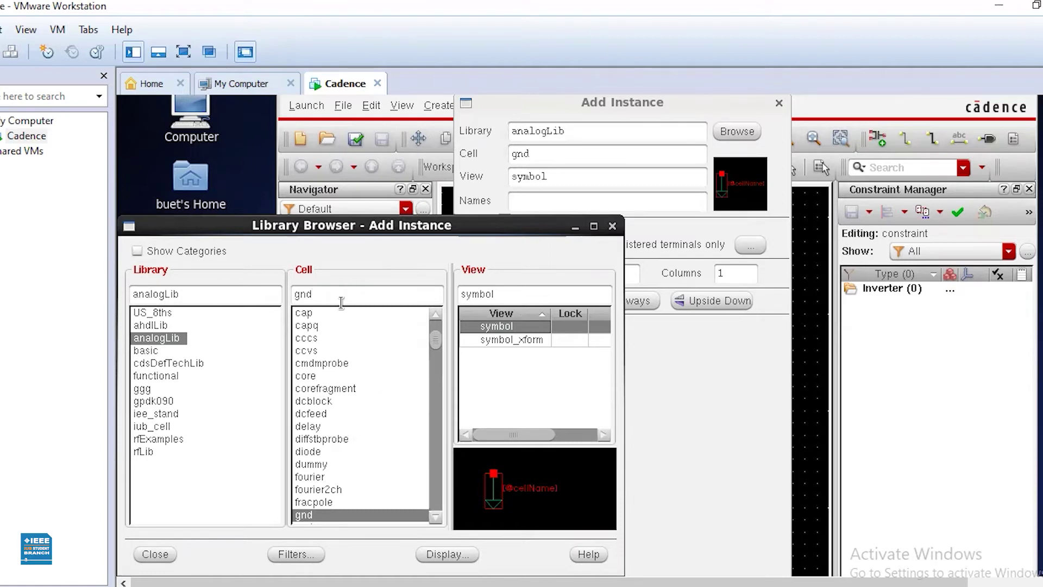
{"action": "key", "text": "BackSpace"}
{"action": "key", "text": "BackSpace"}
{"action": "key", "text": "BackSpace"}
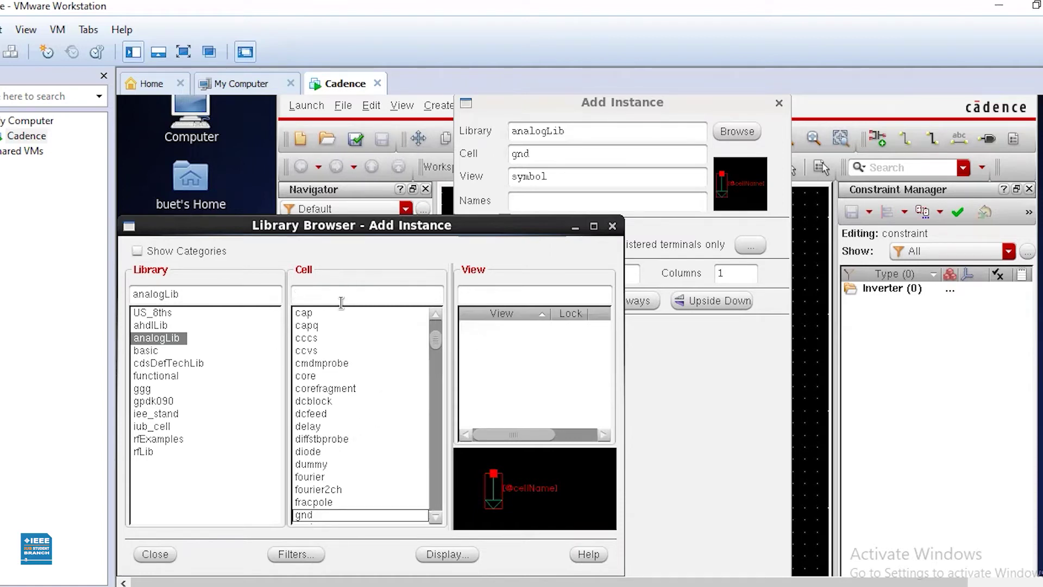
- Place a vdc symbol instance from analogLib beside the vdd pin, on the same side as vin
{"action": "type", "text": "vdc"}
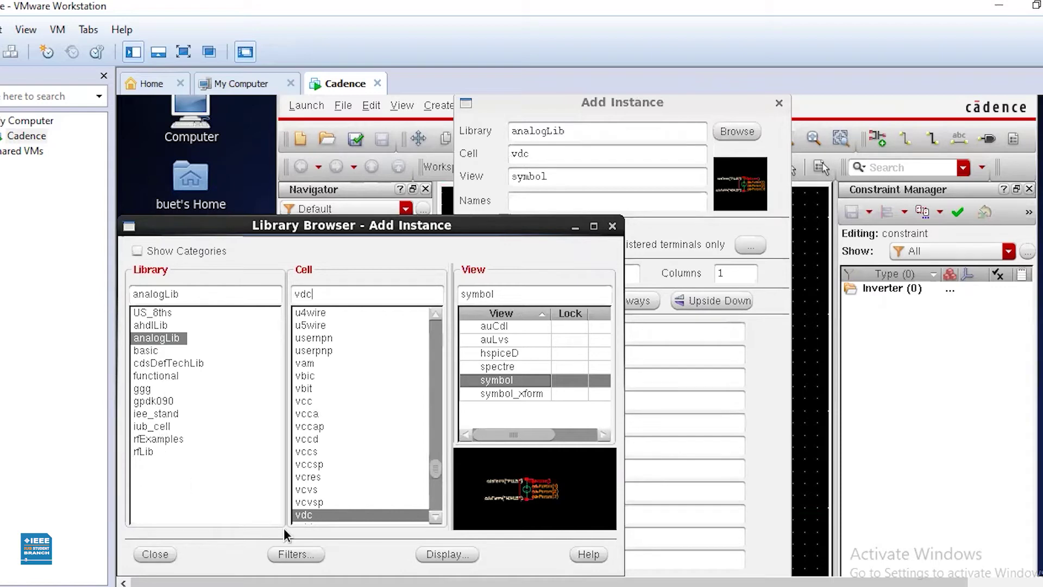
{"action": "left_click", "coordinate": [574, 227]}
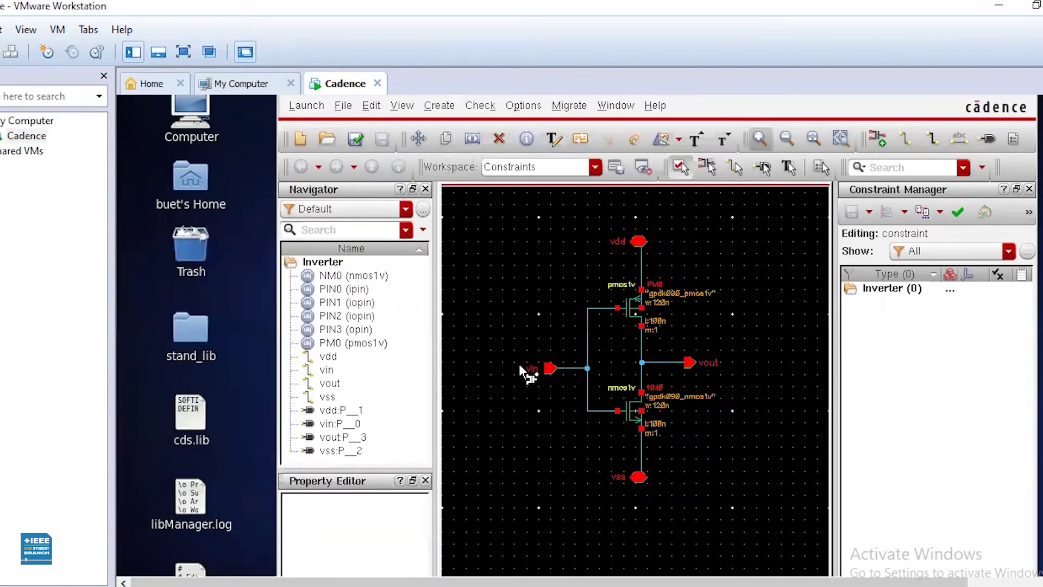
{"action": "left_click", "coordinate": [544, 247]}
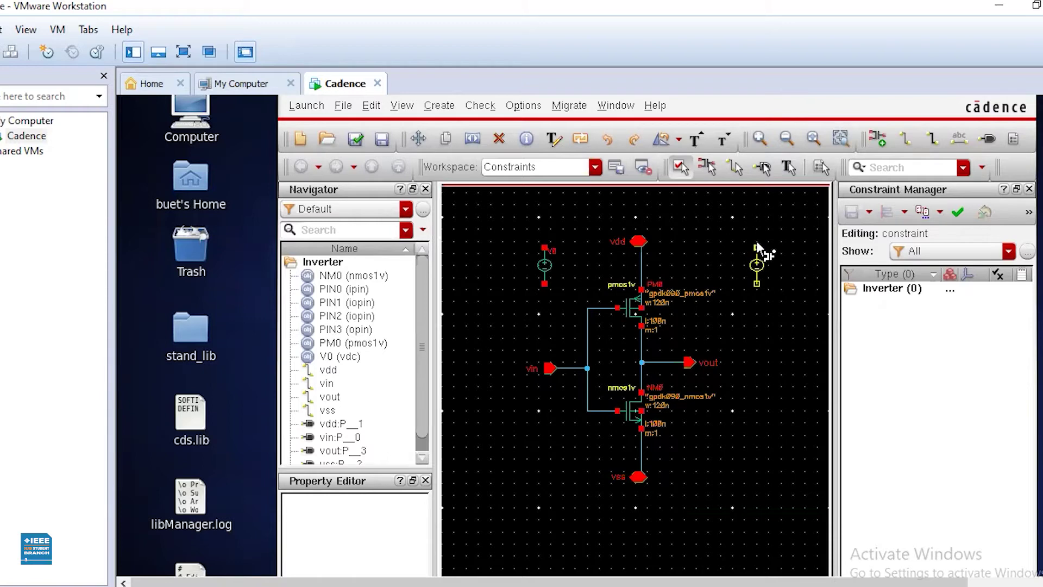
{"action": "key", "text": "Escape"}
- Place a vpulse symbol instance from analogLib just below the wire leaving the vin pin
{"action": "key", "text": "i"}
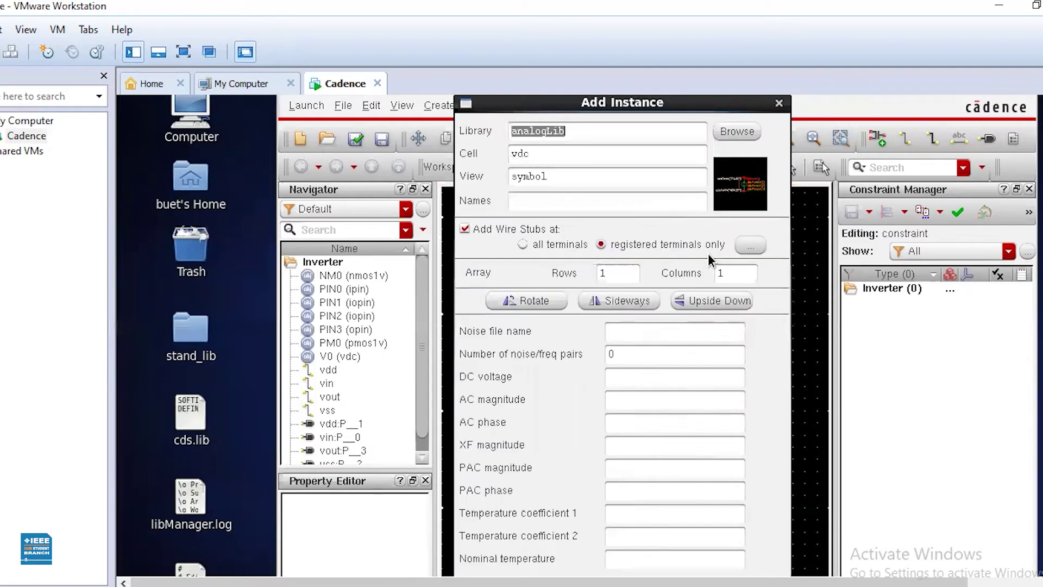
{"action": "left_click", "coordinate": [733, 131]}
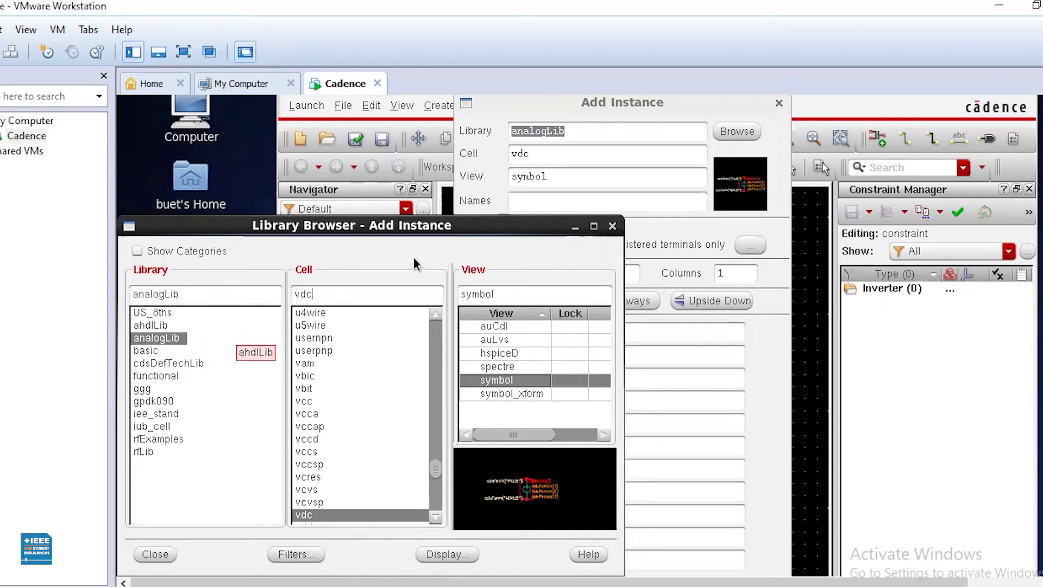
{"action": "key", "text": "BackSpace"}
{"action": "key", "text": "BackSpace"}
{"action": "key", "text": "BackSpace"}
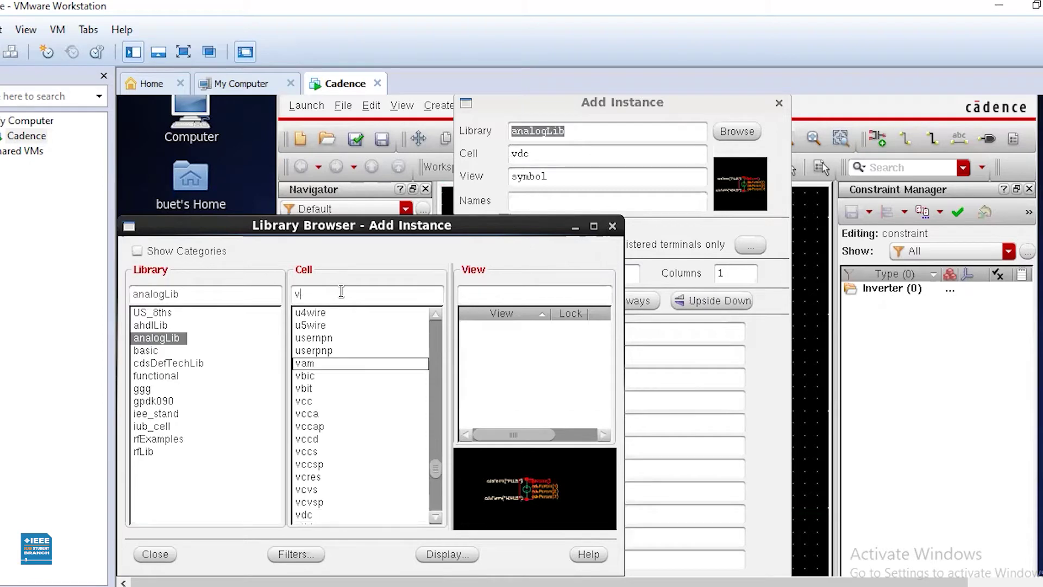
{"action": "type", "text": "vpuls"}
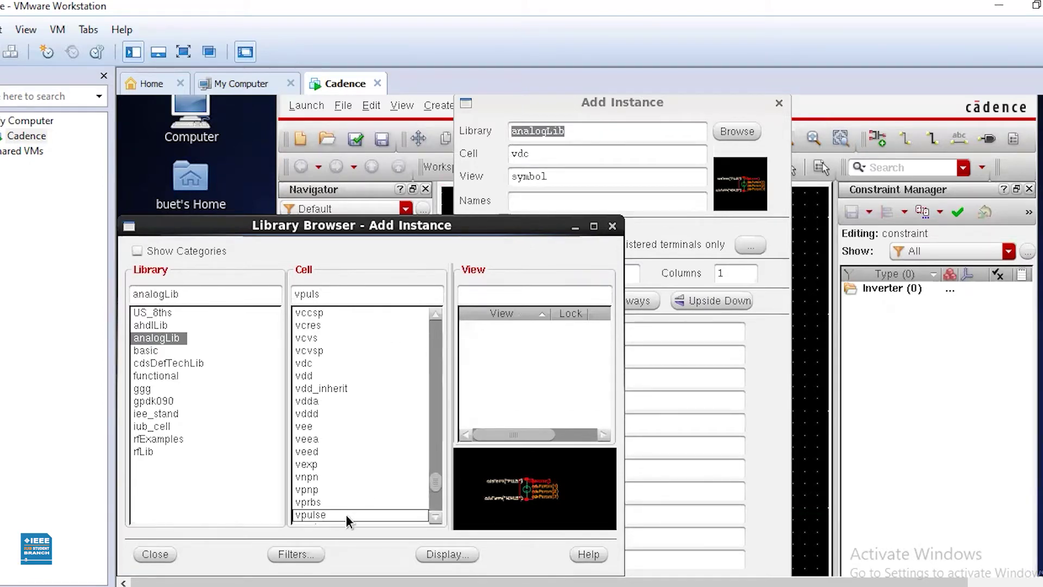
{"action": "left_click", "coordinate": [314, 514]}
{"action": "left_click", "coordinate": [575, 227]}
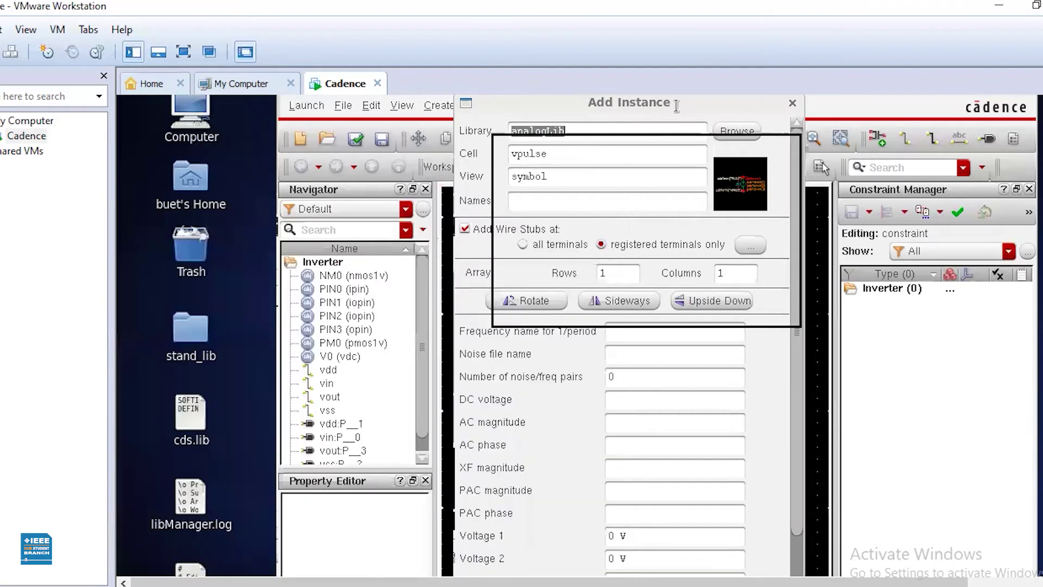
{"action": "left_click", "coordinate": [793, 102]}
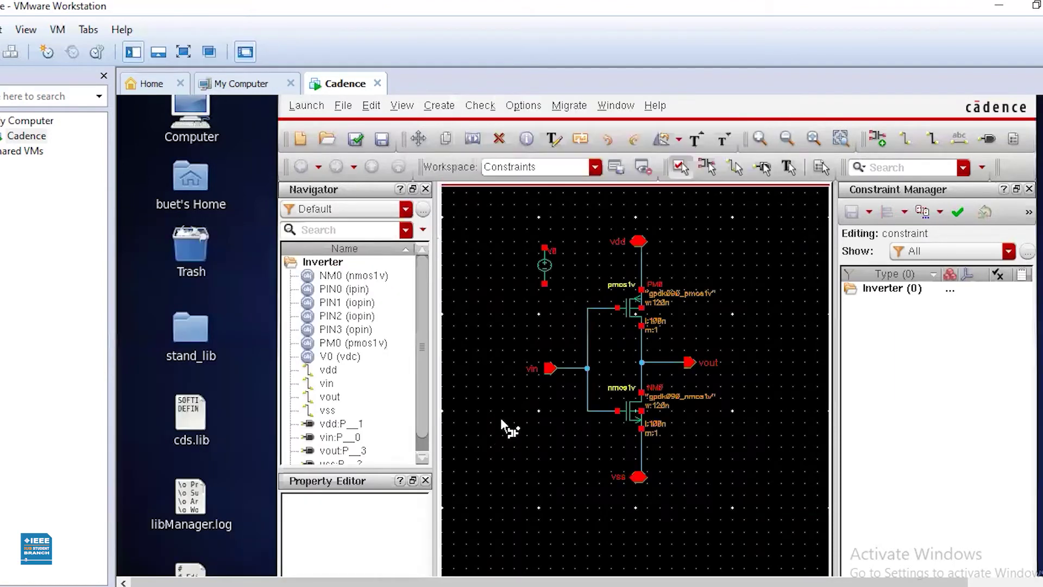
{"action": "left_click", "coordinate": [563, 393]}
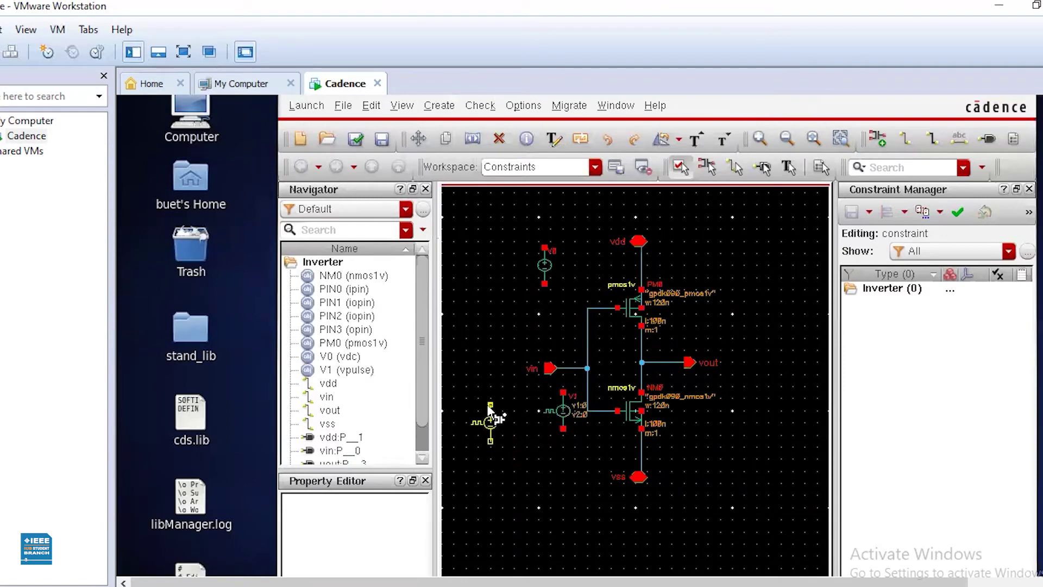
{"action": "key", "text": "Escape"}
- Start adding another instance and select the gnd symbol from analogLib
{"action": "key", "text": "i"}
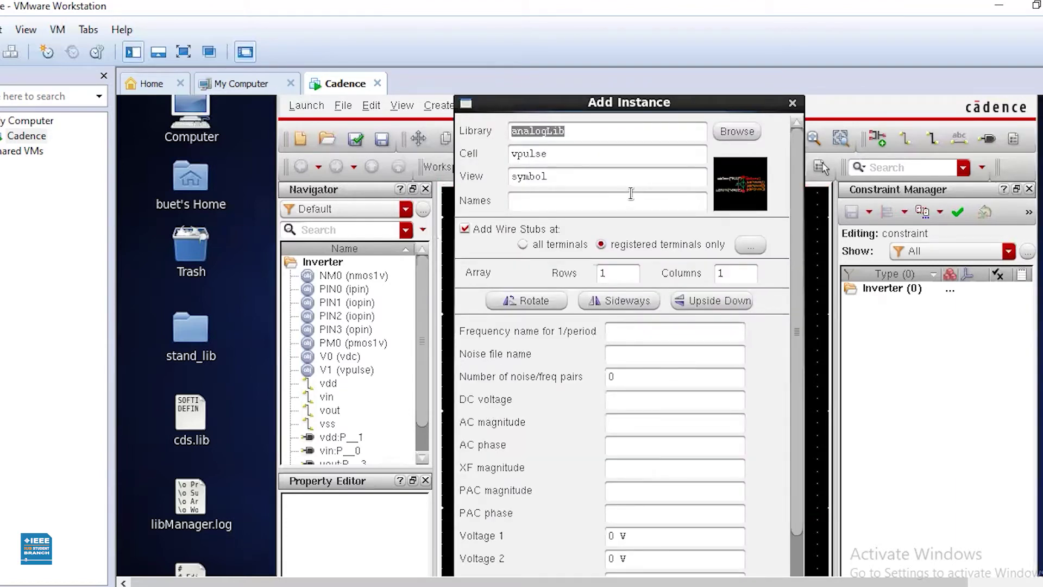
{"action": "left_click", "coordinate": [725, 132]}
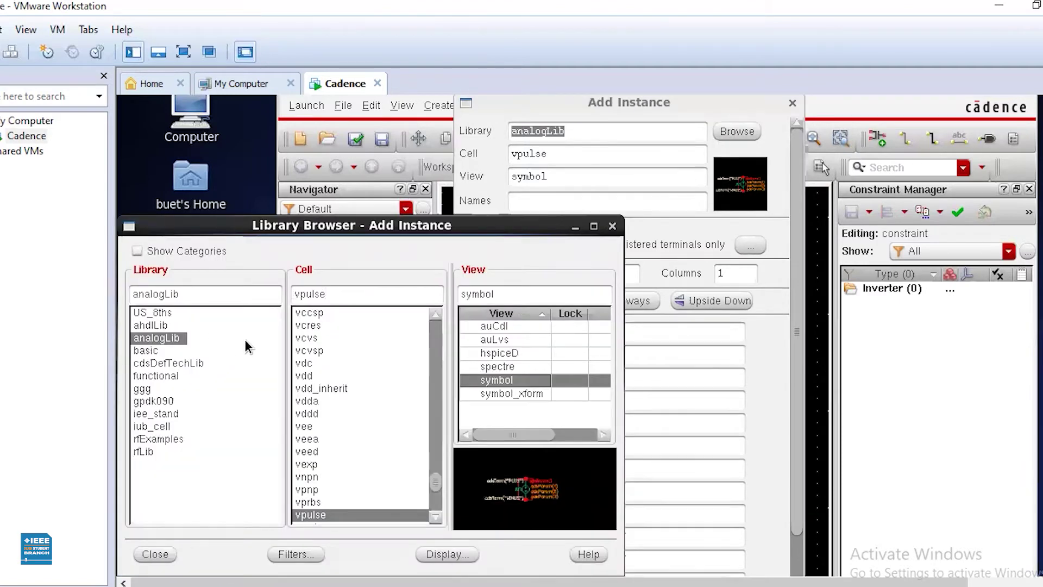
{"action": "key", "text": "BackSpace"}
{"action": "key", "text": "BackSpace"}
{"action": "key", "text": "BackSpace"}
{"action": "key", "text": "BackSpace"}
{"action": "key", "text": "BackSpace"}
{"action": "key", "text": "BackSpace"}
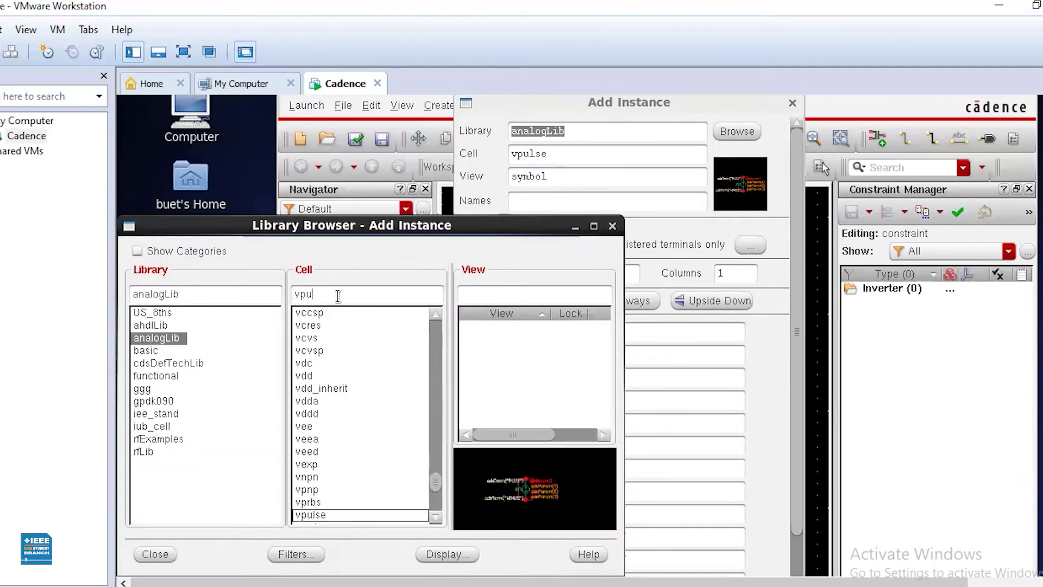
{"action": "type", "text": "gnd"}
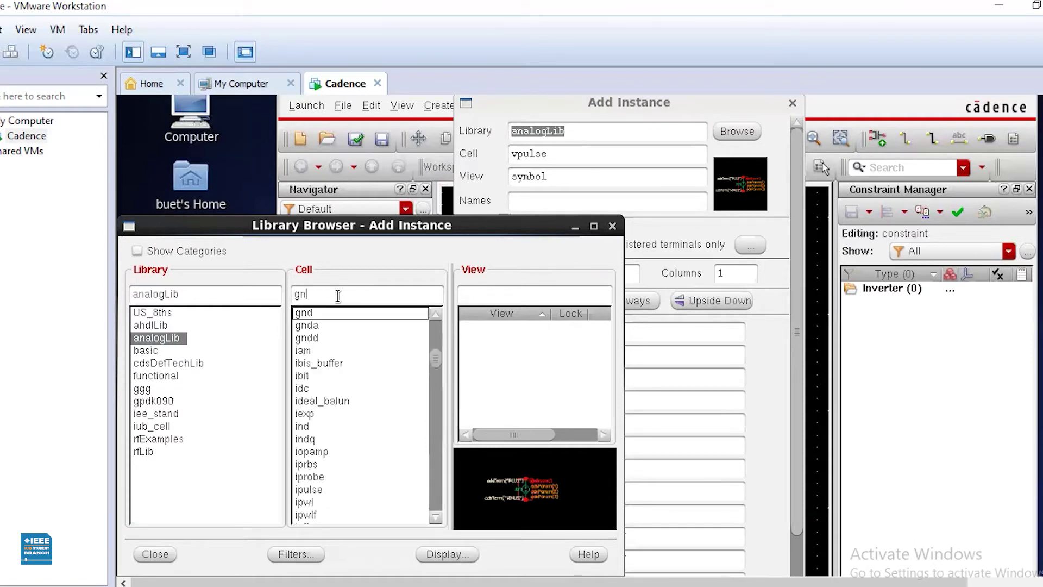
{"action": "left_click", "coordinate": [612, 225]}
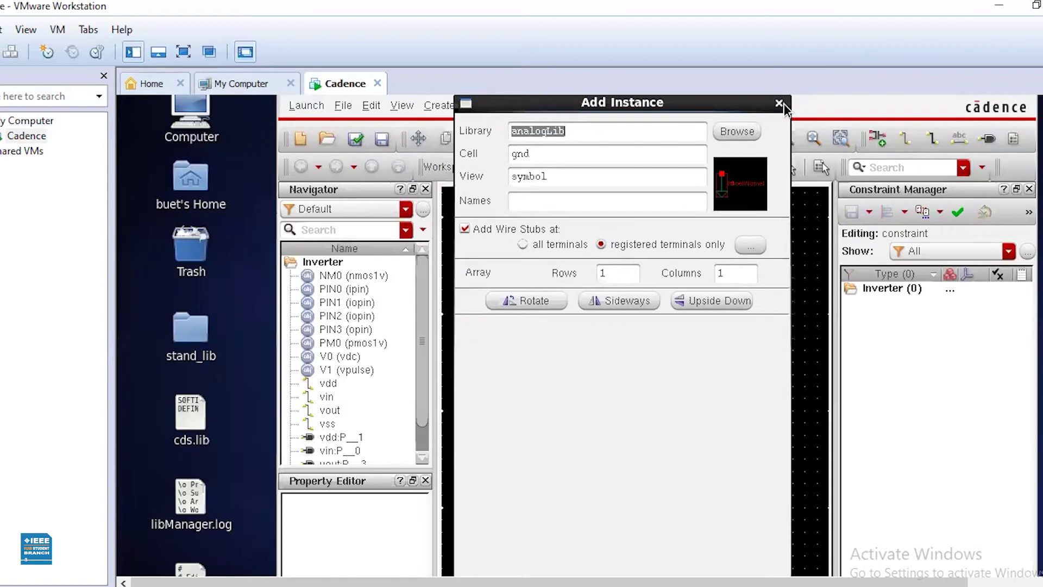
- Place three gnd instances: beside the vdc source, under the vpulse source, and beside the vss pin
{"action": "left_click", "coordinate": [779, 102]}
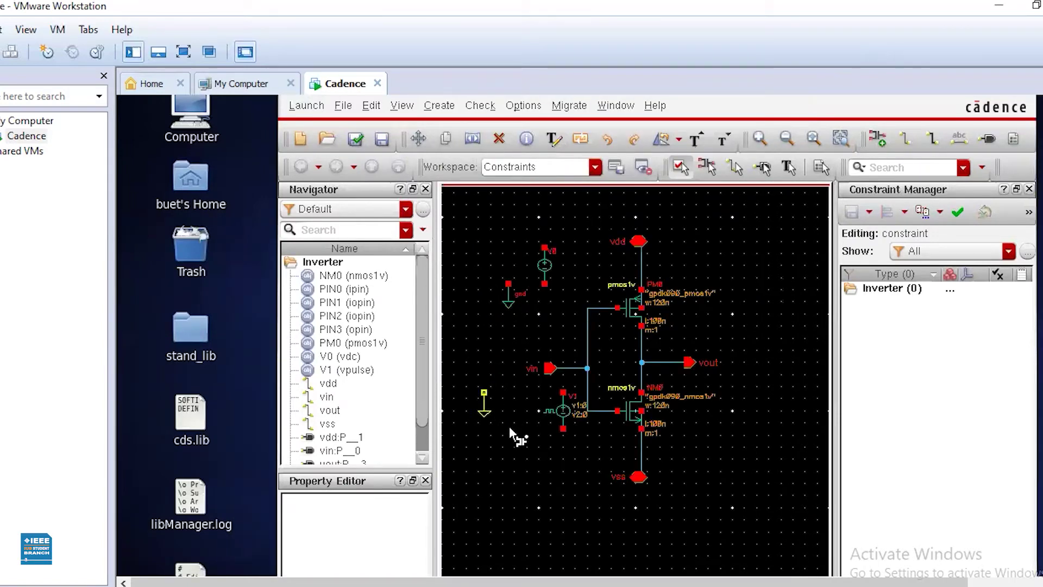
{"action": "left_click", "coordinate": [562, 452]}
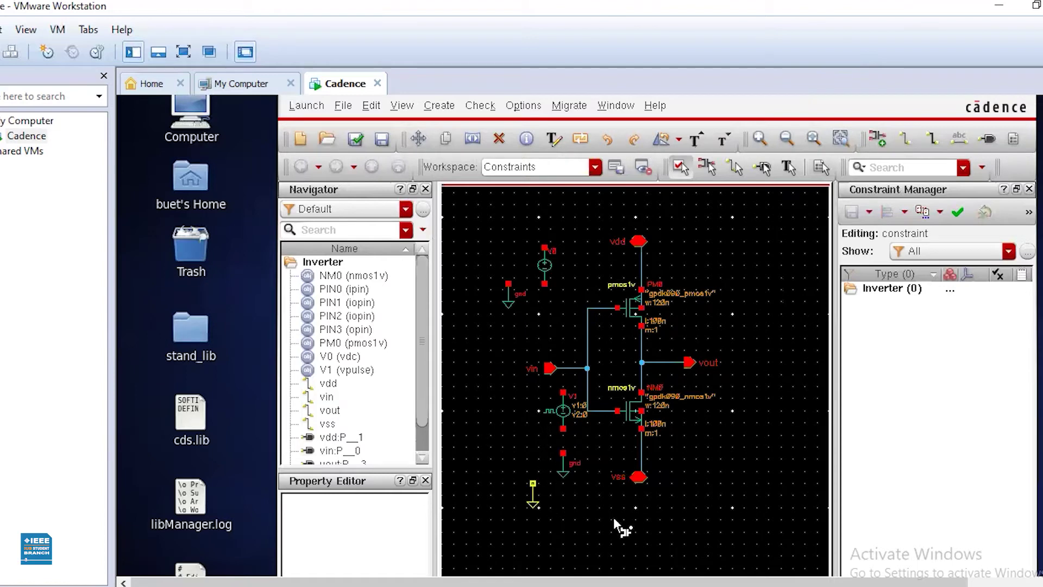
{"action": "left_click", "coordinate": [671, 458]}
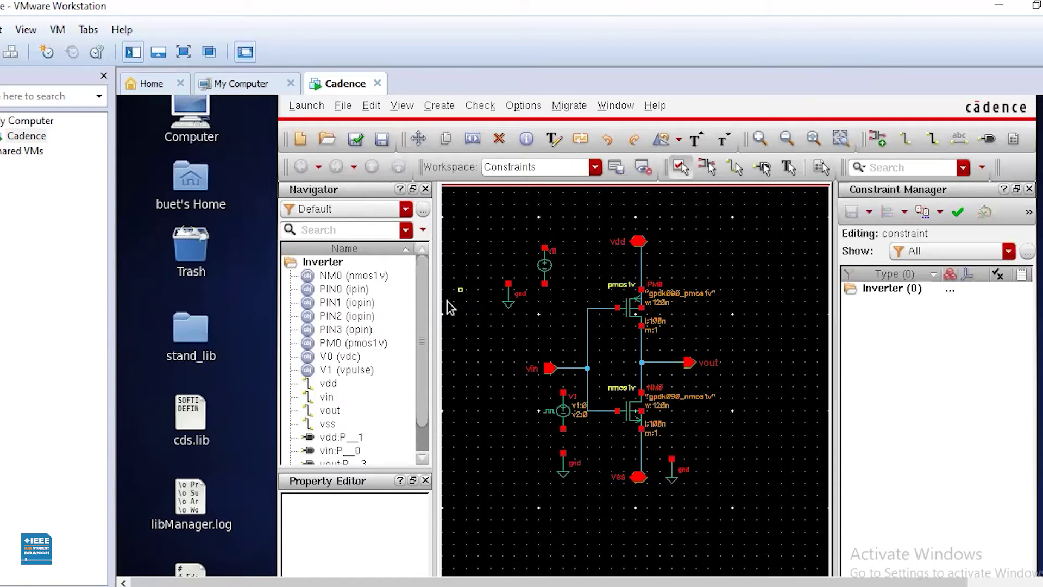
- Wire the vdc source's negative terminal to its gnd symbol and its positive terminal to the vdd wire
{"action": "left_click", "coordinate": [905, 141]}
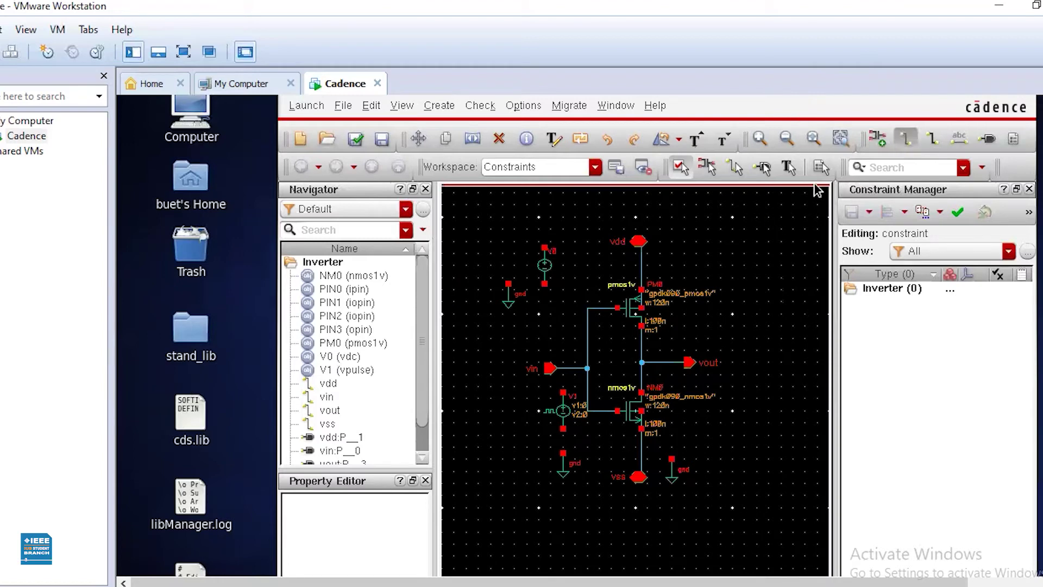
{"action": "left_click", "coordinate": [544, 283]}
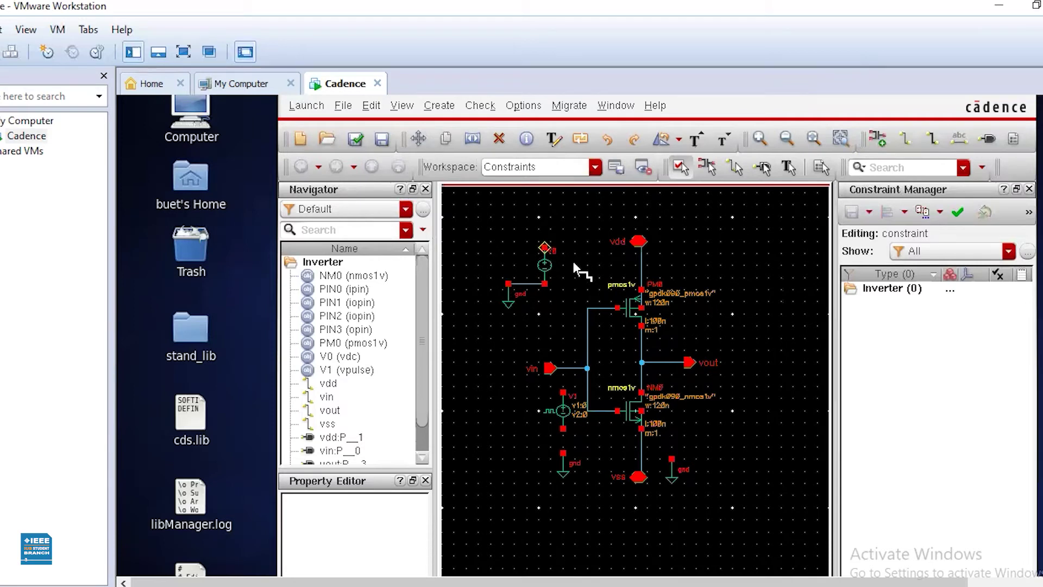
{"action": "left_click", "coordinate": [642, 266]}
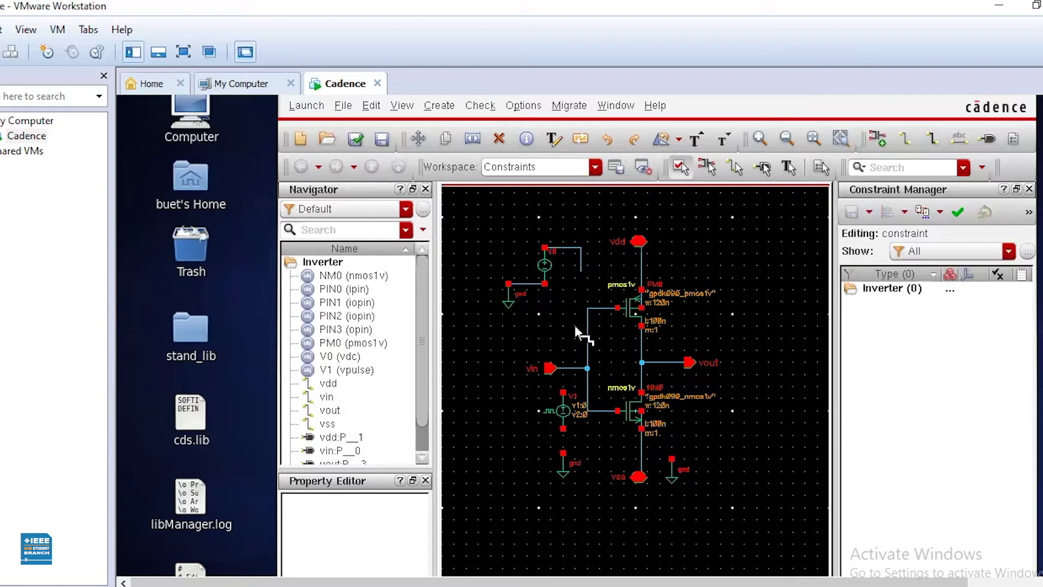
- Wire the vpulse source's upper terminal to the vin wire and its lower terminal to the gnd below it
{"action": "left_click", "coordinate": [563, 389]}
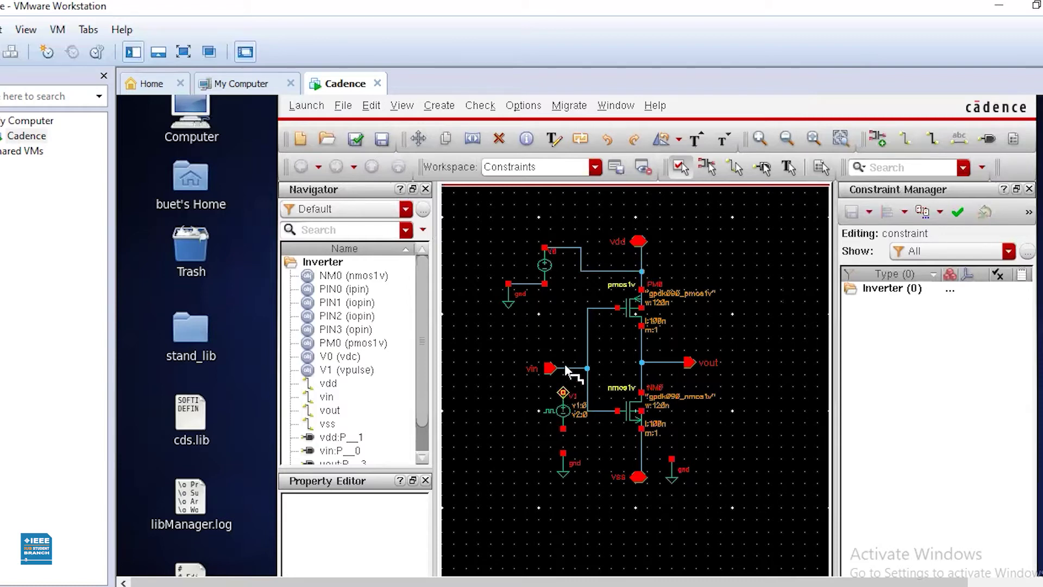
{"action": "left_click", "coordinate": [562, 369]}
{"action": "left_click", "coordinate": [563, 430]}
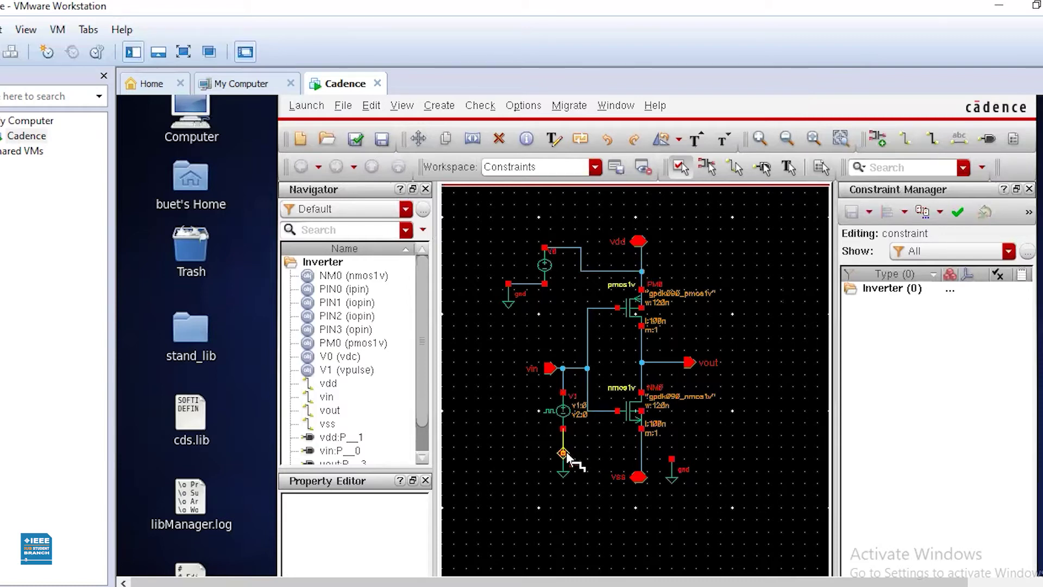
{"action": "left_click", "coordinate": [563, 453]}
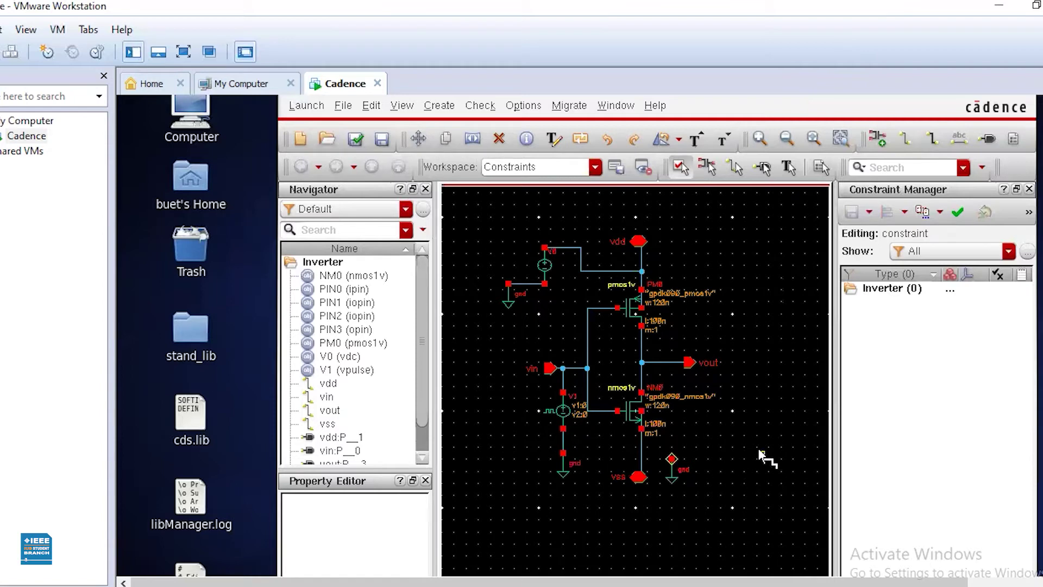
- Wire the gnd symbol beside the vss pin to the NMOS source wire
{"action": "left_click", "coordinate": [672, 459]}
{"action": "left_click", "coordinate": [664, 447]}
- Delete the vss pin, and check and save the schematic
{"action": "left_click", "coordinate": [638, 479]}
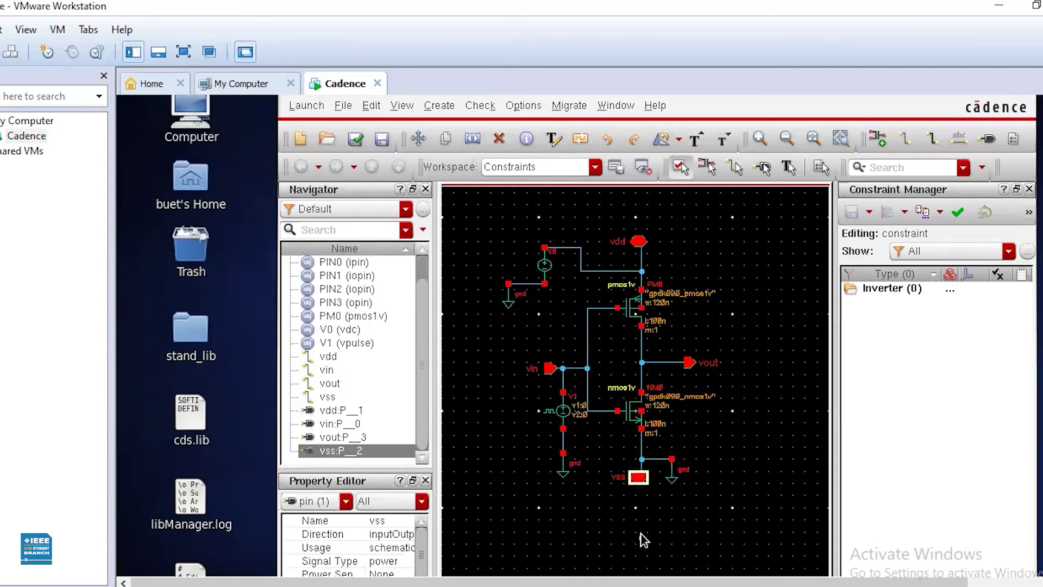
{"action": "key", "text": "Delete"}
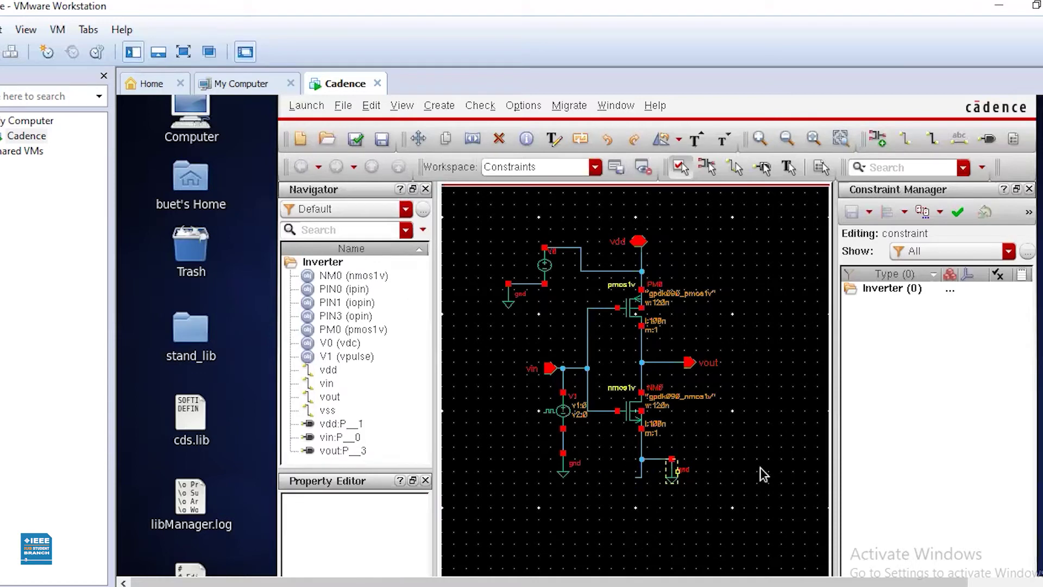
{"action": "left_click", "coordinate": [355, 141]}
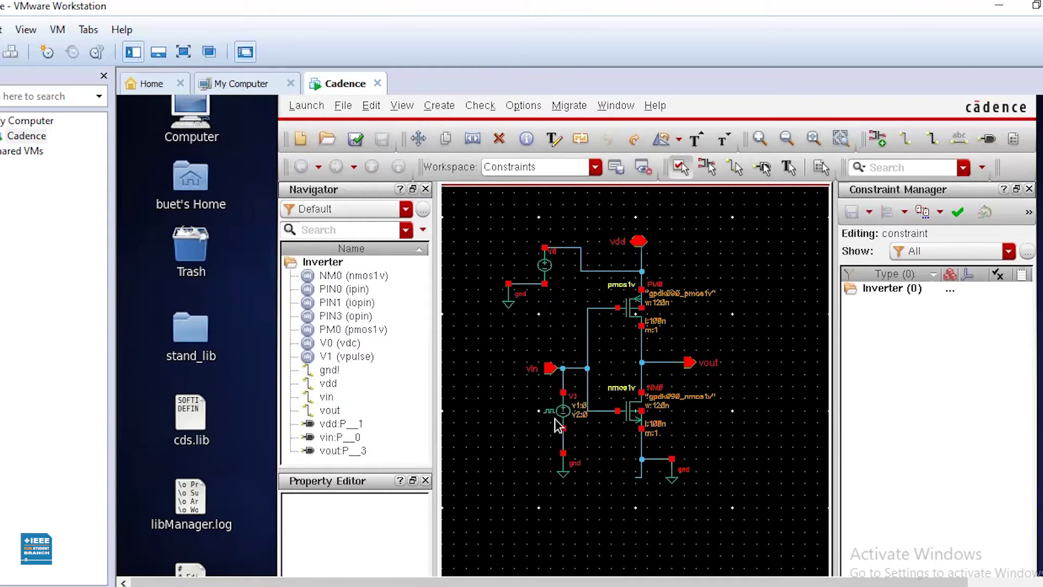
- Set the DC voltage of the vdc source to 1.8 V
{"action": "left_click", "coordinate": [546, 266]}
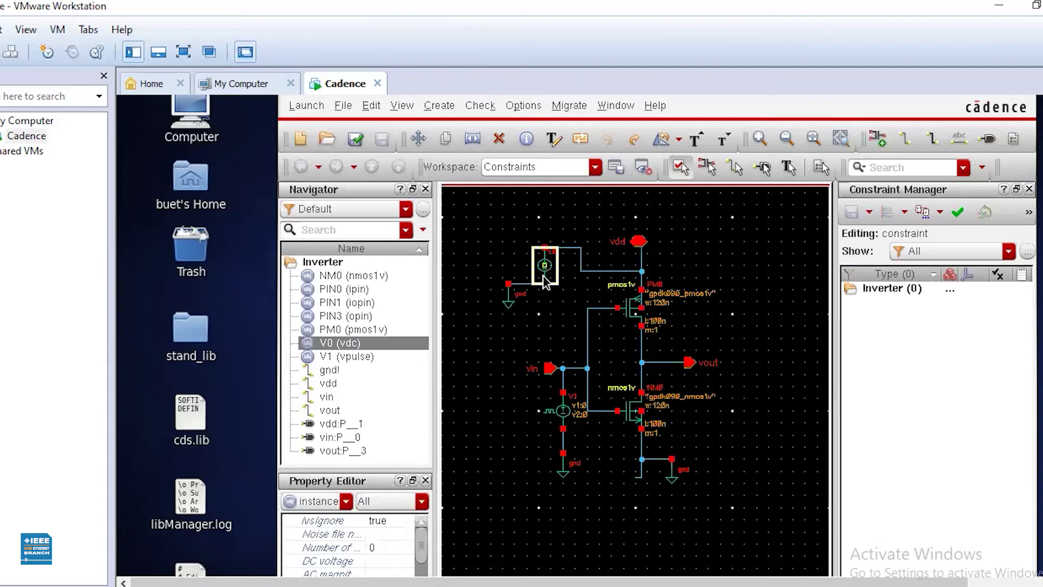
{"action": "key", "text": "q"}
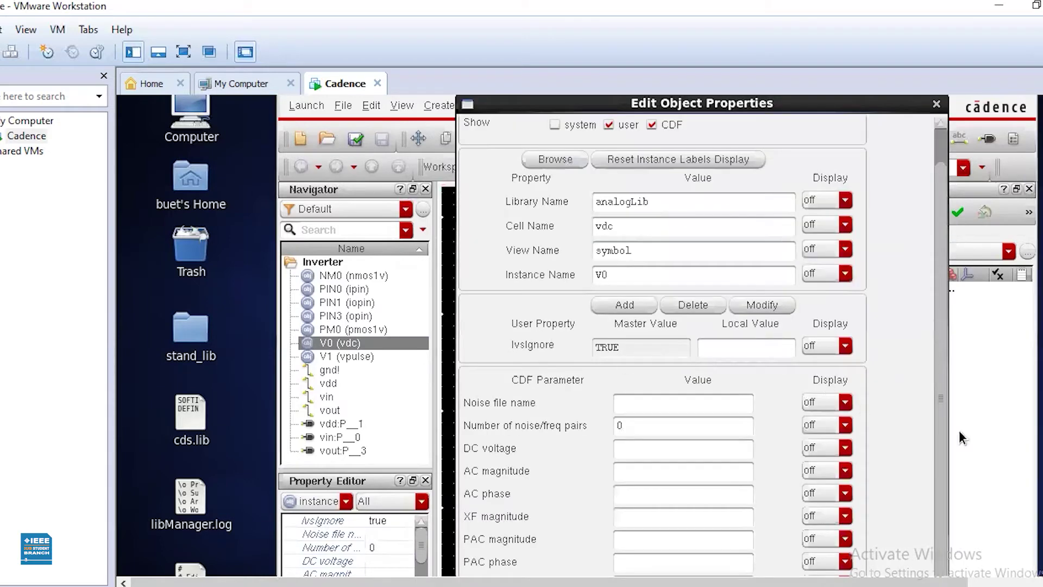
{"action": "left_click", "coordinate": [622, 448]}
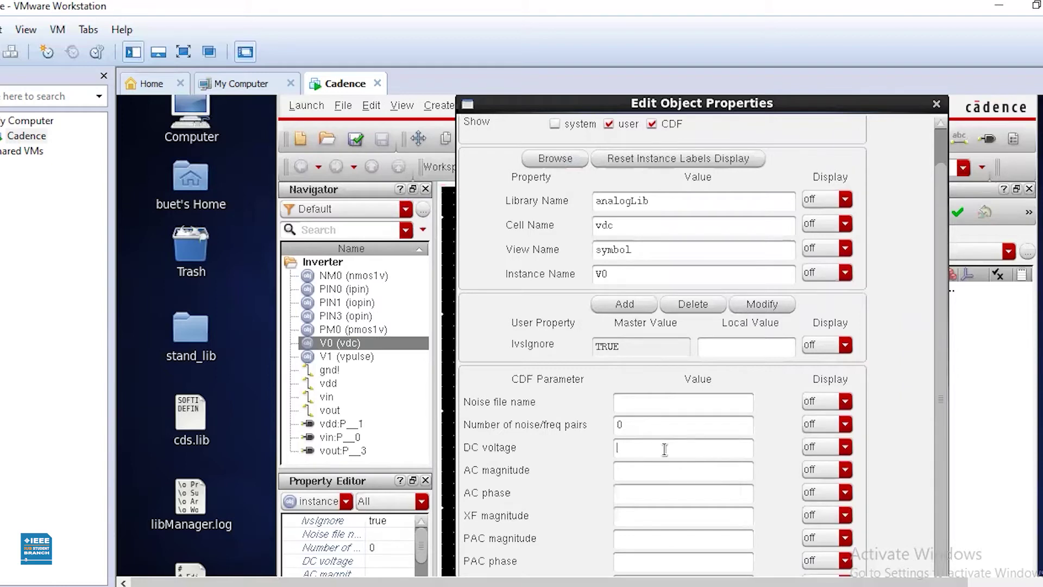
{"action": "type", "text": "1.8"}
{"action": "left_click", "coordinate": [652, 472]}
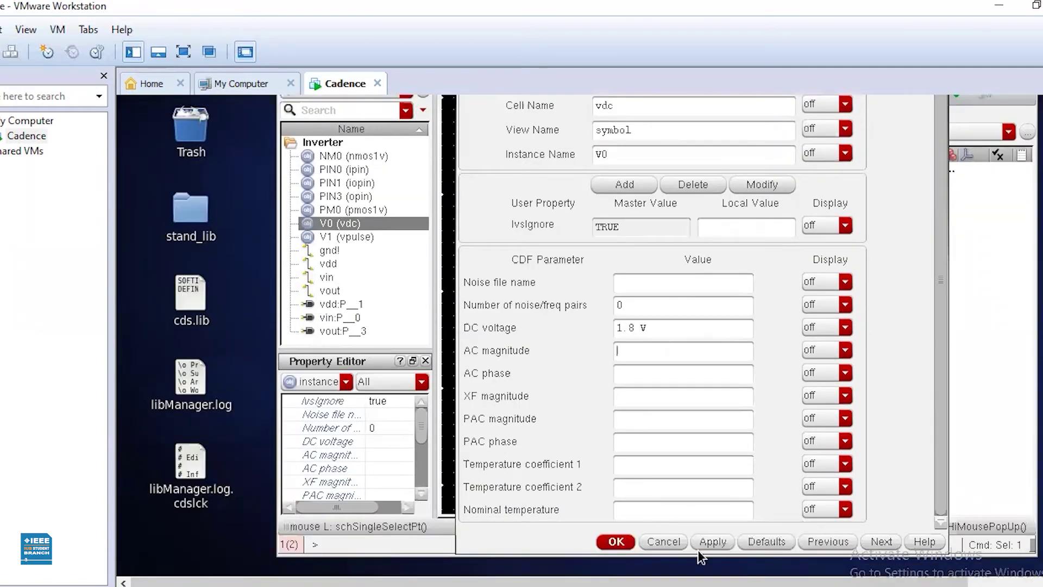
{"action": "left_click", "coordinate": [713, 543]}
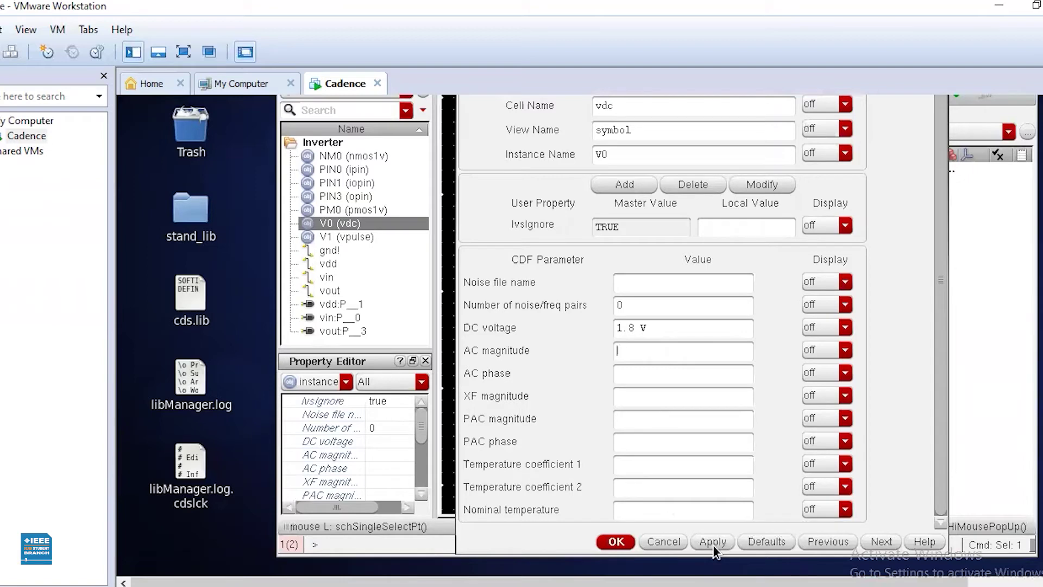
{"action": "left_click", "coordinate": [616, 543]}
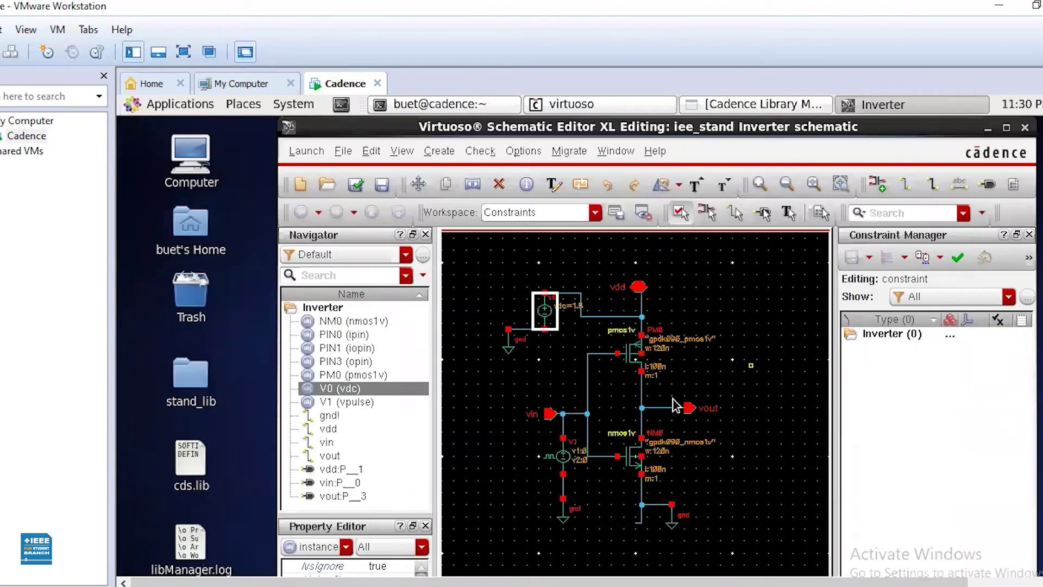
{"action": "left_click", "coordinate": [776, 396]}
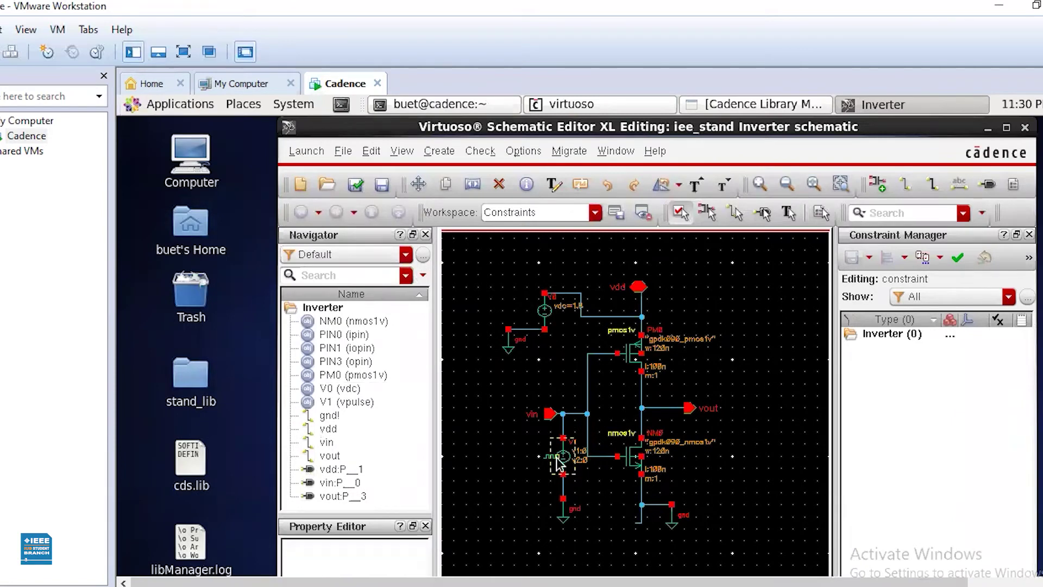
- Set the vpulse source's Voltage 2 to 1.8 V and its period to 40n
{"action": "left_click", "coordinate": [558, 458]}
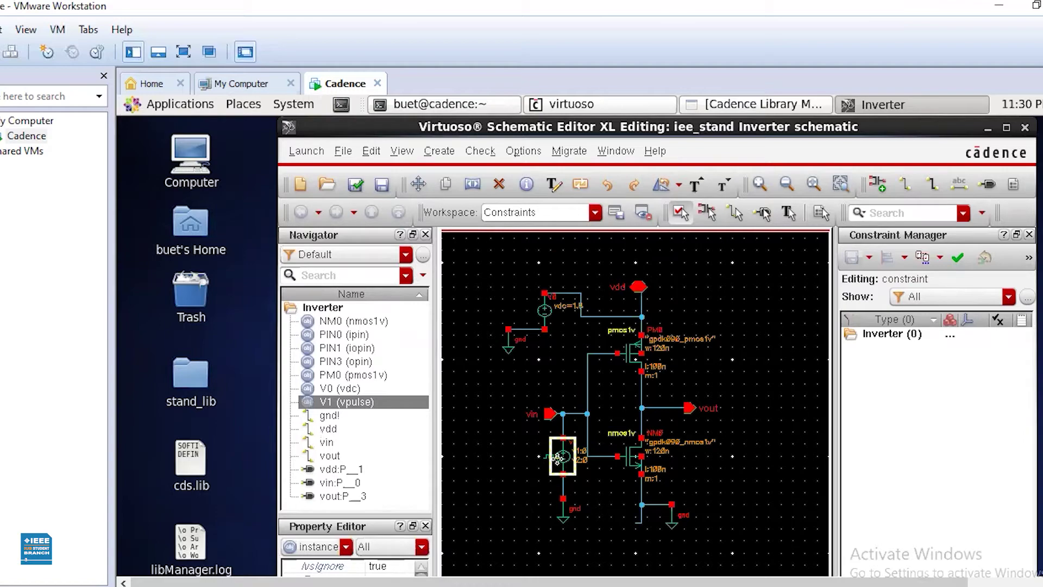
{"action": "key", "text": "q"}
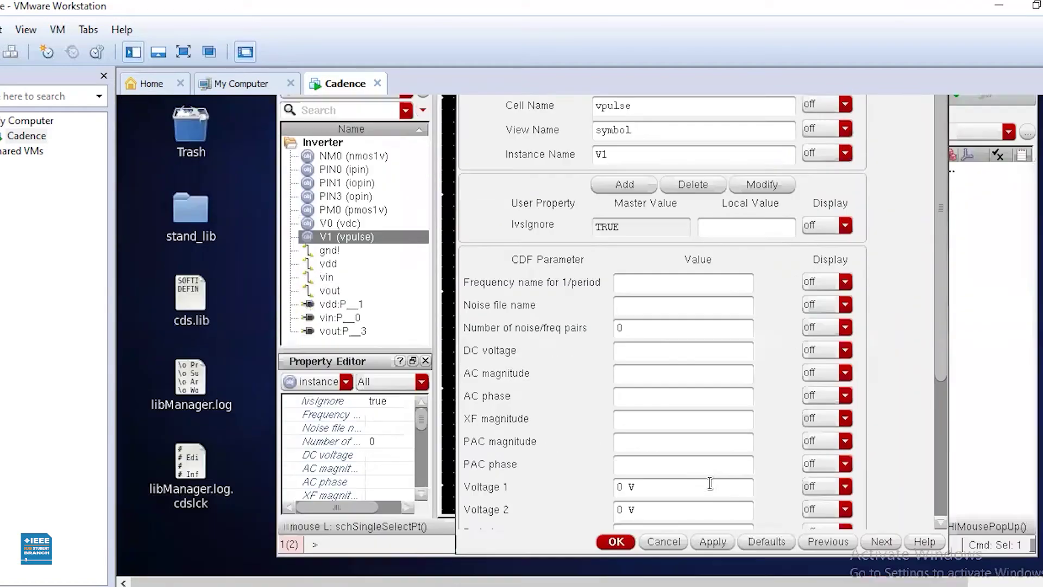
{"action": "scroll", "coordinate": [941, 464], "scroll_direction": "down", "scroll_amount": 4}
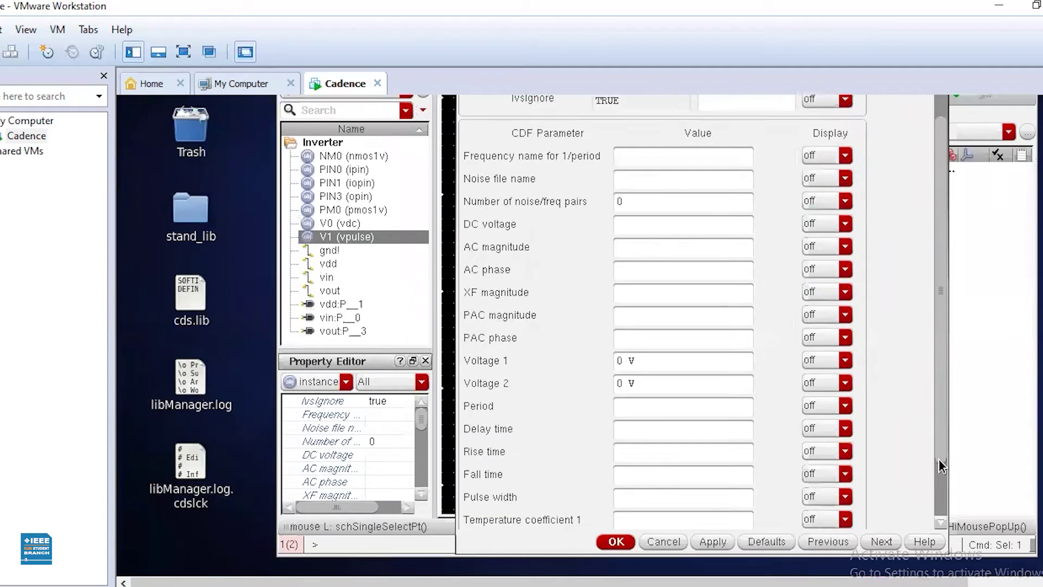
{"action": "scroll", "coordinate": [646, 358], "scroll_direction": "down", "scroll_amount": 1}
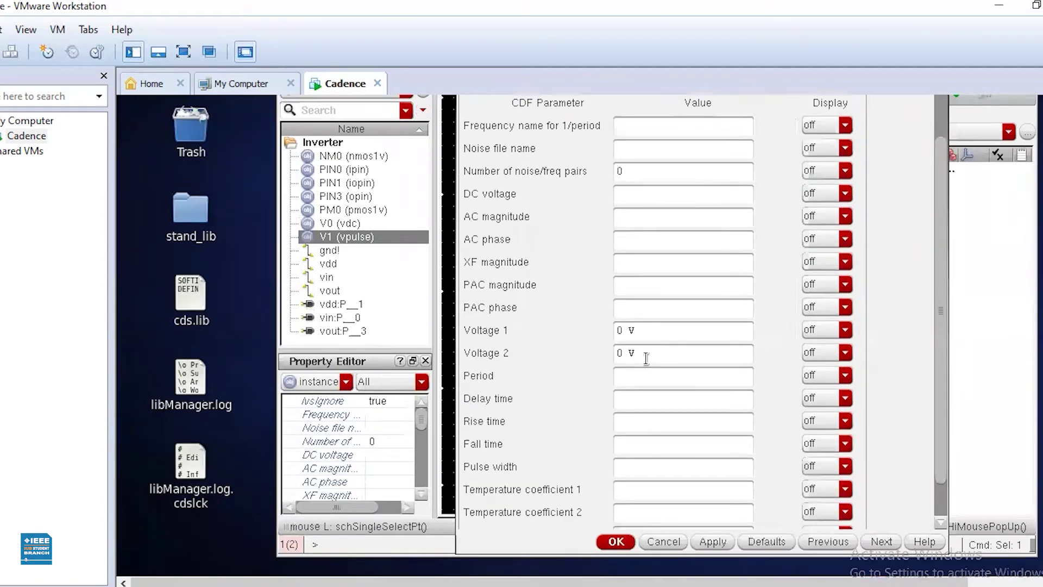
{"action": "triple_click", "coordinate": [646, 359]}
{"action": "key", "text": "BackSpace"}
{"action": "type", "text": "1.8"}
{"action": "left_click", "coordinate": [647, 379]}
{"action": "type", "text": "40n"}
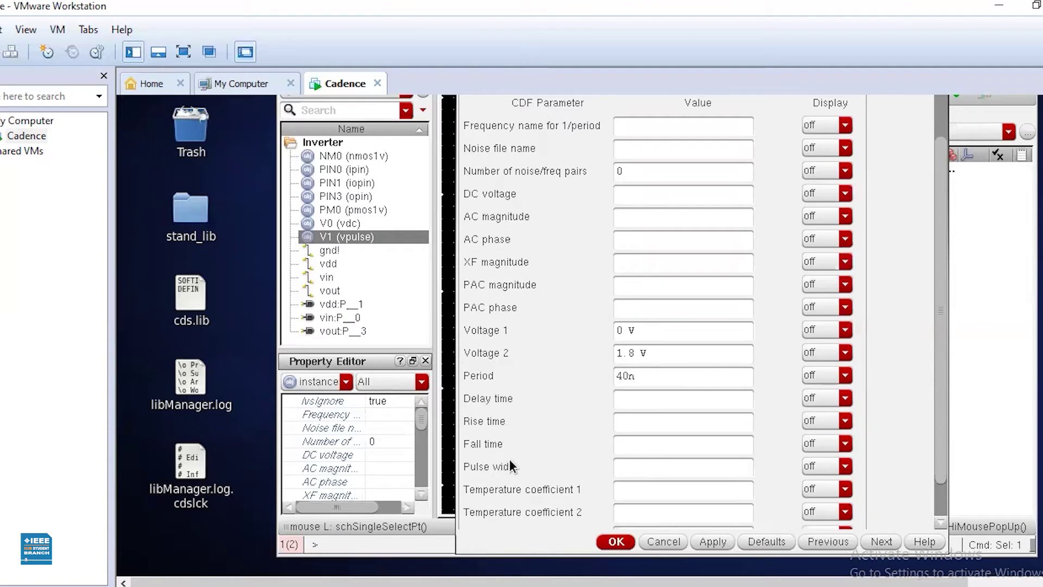
- Set the vpulse source's pulse width to 20n and accept the edited properties
{"action": "left_click", "coordinate": [651, 466]}
{"action": "type", "text": "20n s"}
{"action": "left_click", "coordinate": [615, 543]}
{"action": "left_click", "coordinate": [792, 438]}
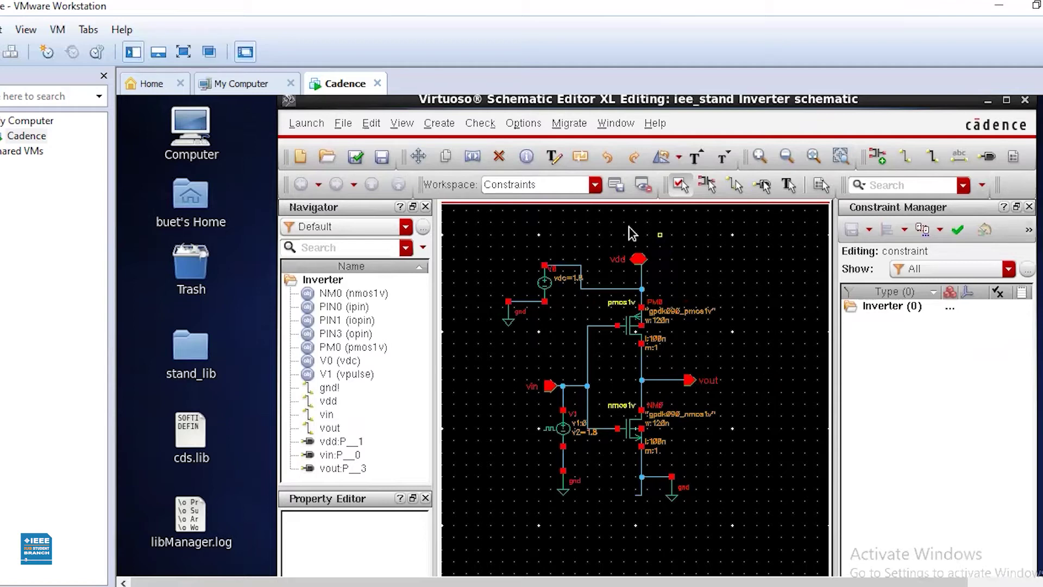
- Check and save the schematic, and launch ADE L for it
{"action": "left_click", "coordinate": [353, 155]}
{"action": "left_click", "coordinate": [305, 124]}
{"action": "left_click", "coordinate": [315, 152]}
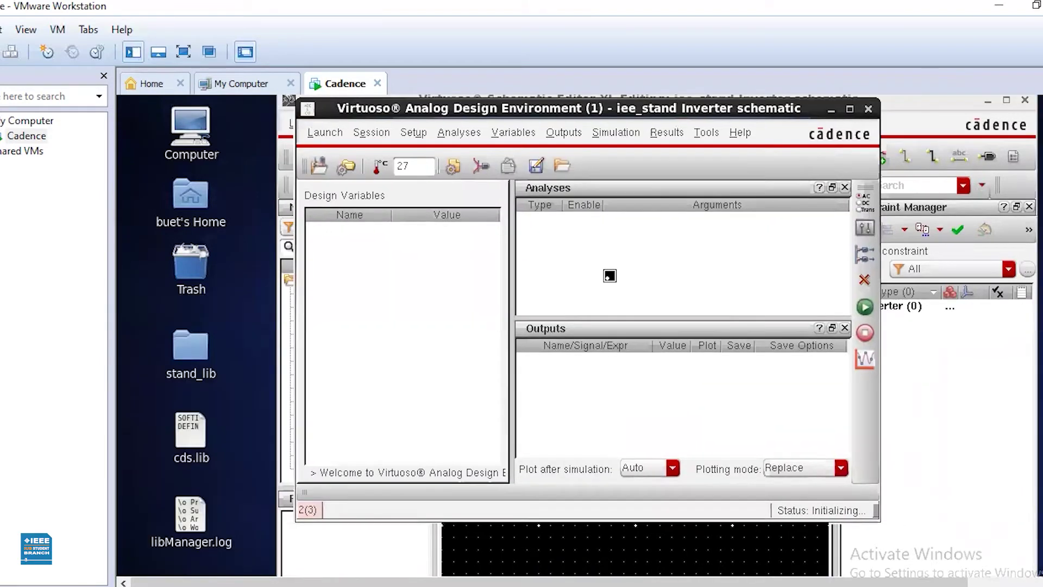
- Add an enabled transient analysis with a stop time of 80n and moderate accuracy
{"action": "left_click", "coordinate": [450, 137]}
{"action": "left_click", "coordinate": [472, 161]}
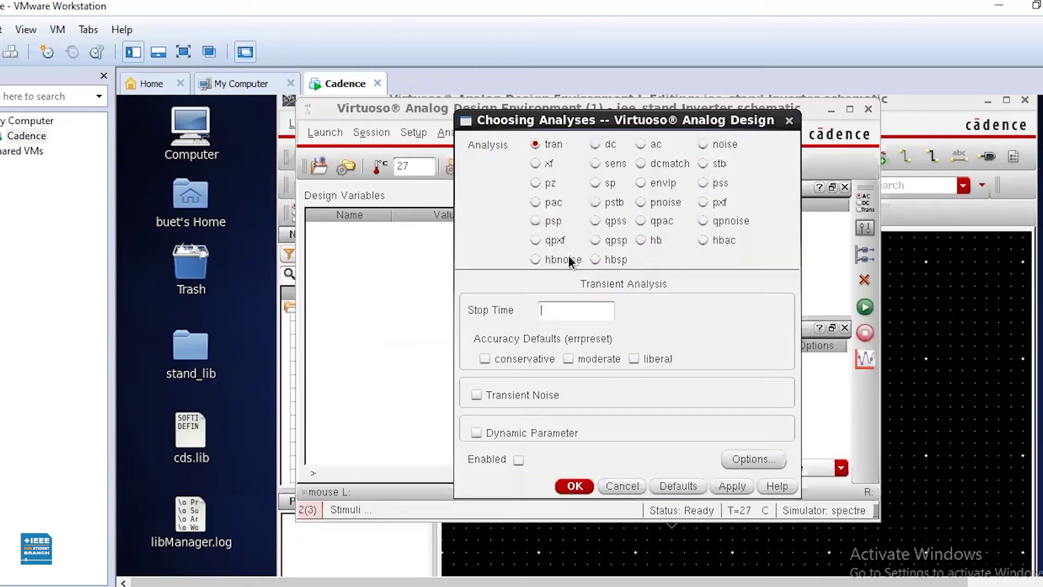
{"action": "left_click", "coordinate": [565, 310]}
{"action": "type", "text": "80n"}
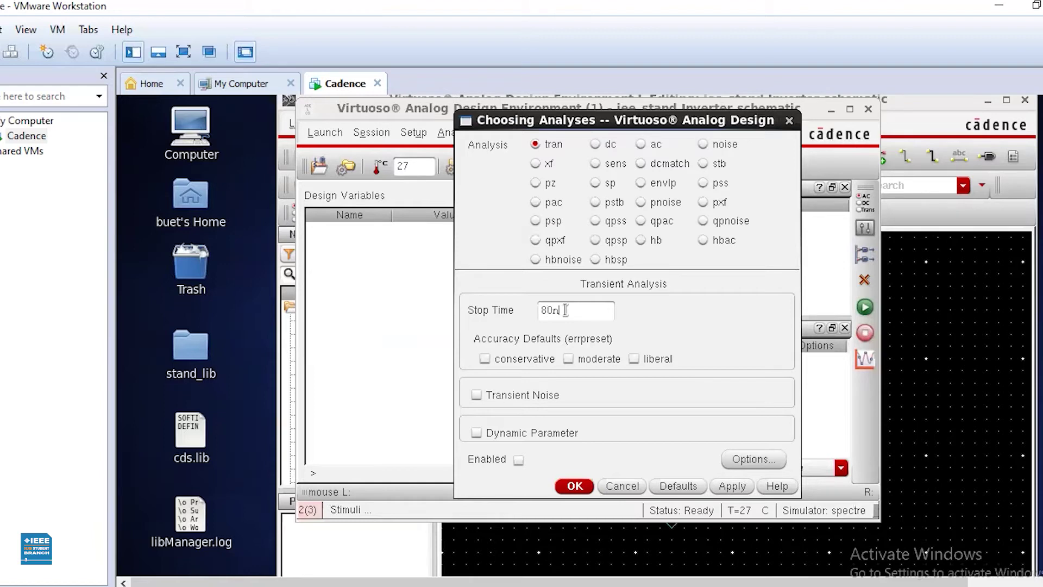
{"action": "left_click", "coordinate": [568, 359]}
{"action": "left_click", "coordinate": [519, 460]}
{"action": "left_click", "coordinate": [575, 486]}
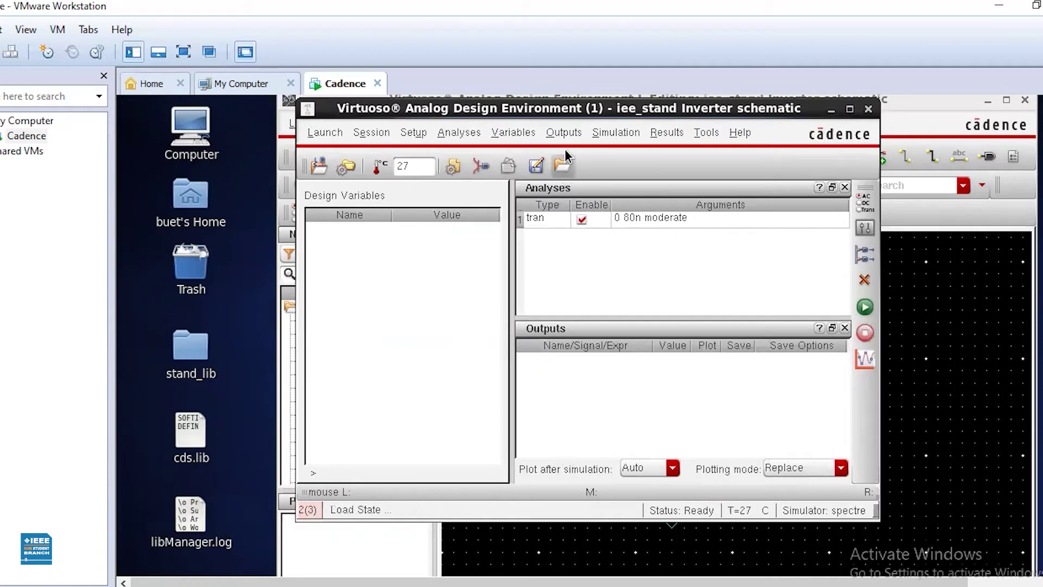
- Choose the vin and vout nets on the schematic as the outputs to plot
{"action": "left_click", "coordinate": [566, 132]}
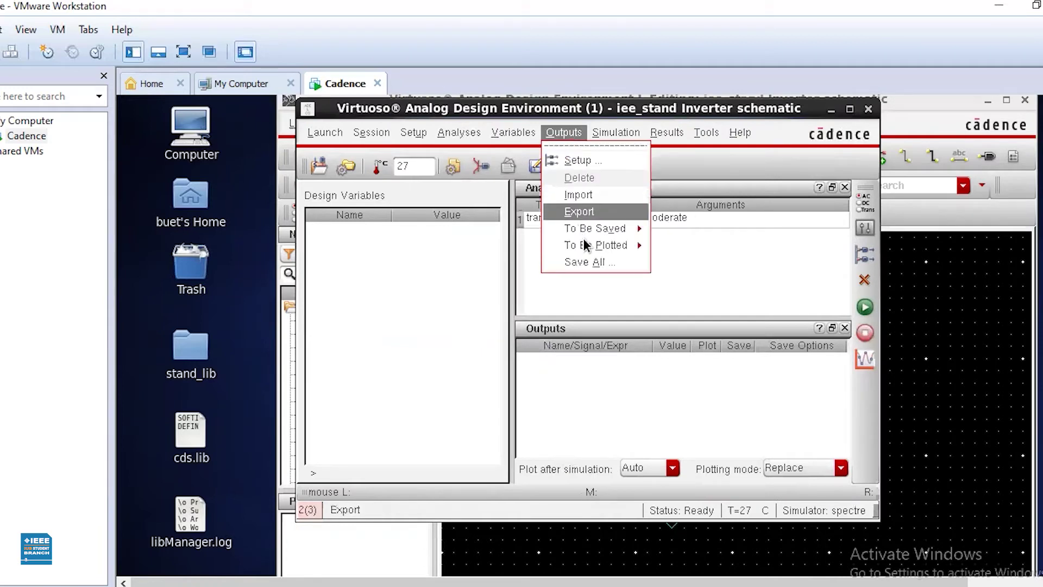
{"action": "mouse_move", "coordinate": [586, 239]}
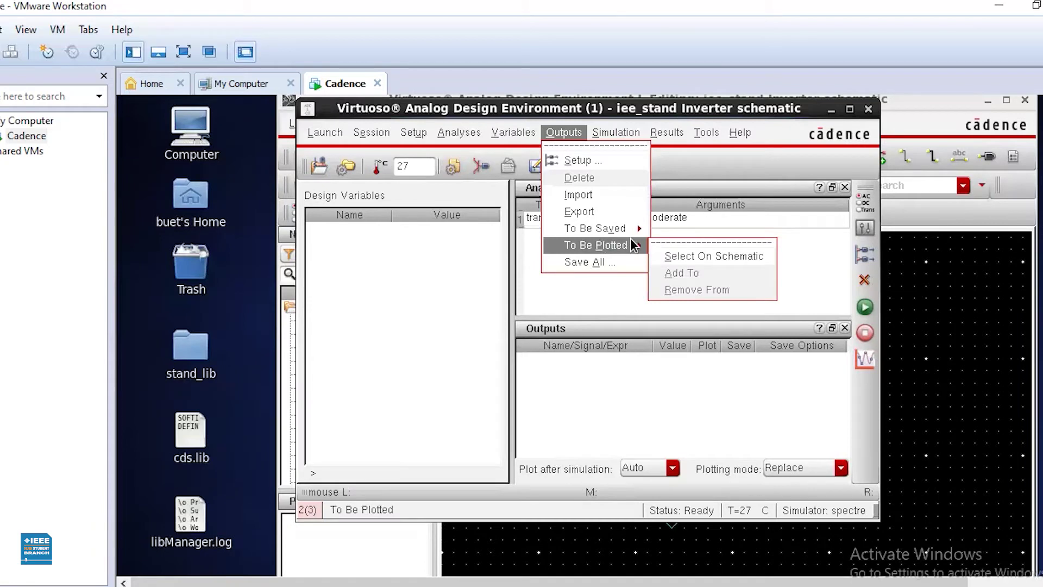
{"action": "left_click", "coordinate": [682, 255]}
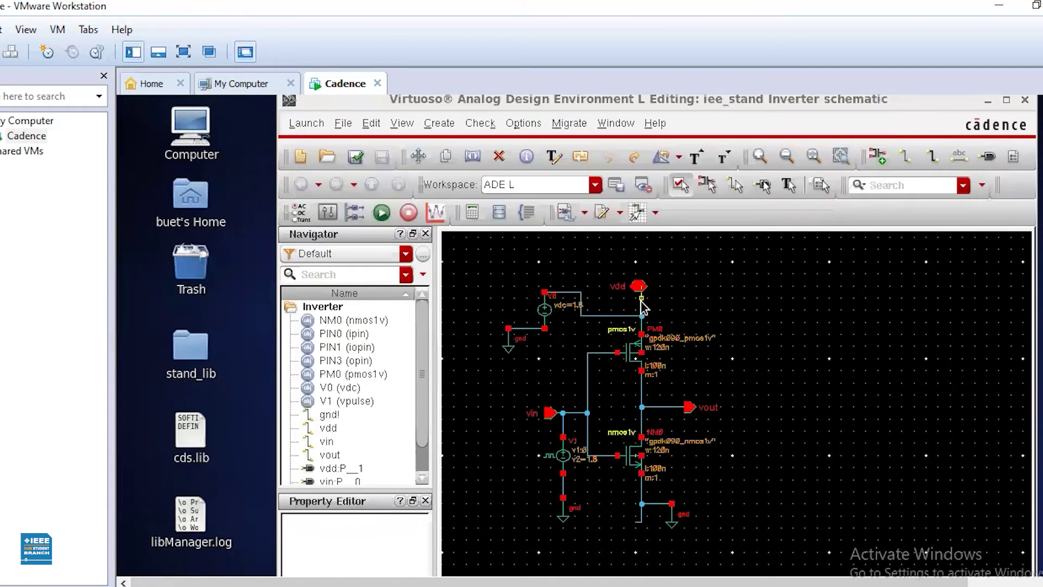
{"action": "left_click", "coordinate": [548, 417]}
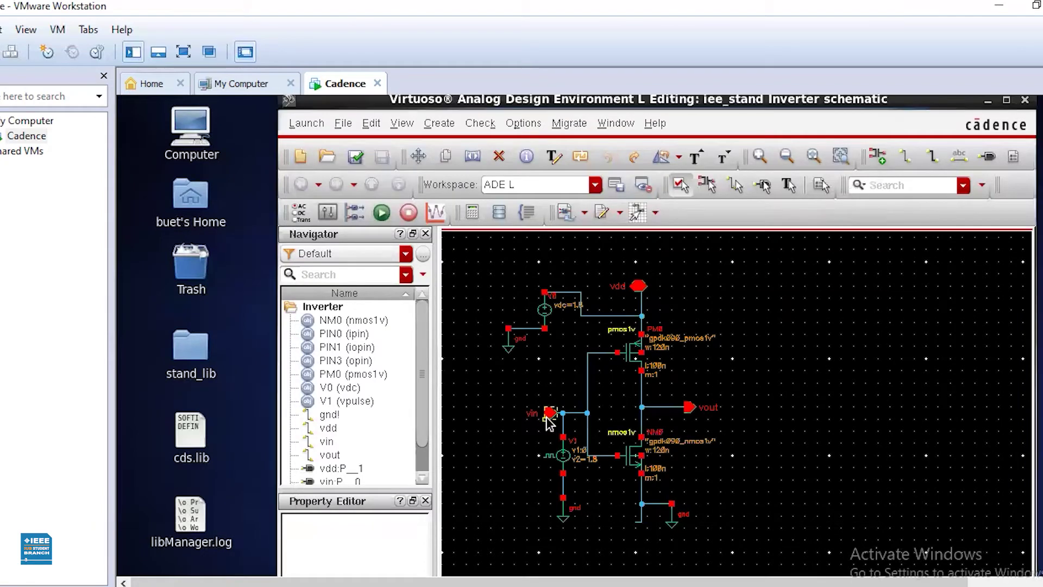
{"action": "left_click", "coordinate": [689, 407]}
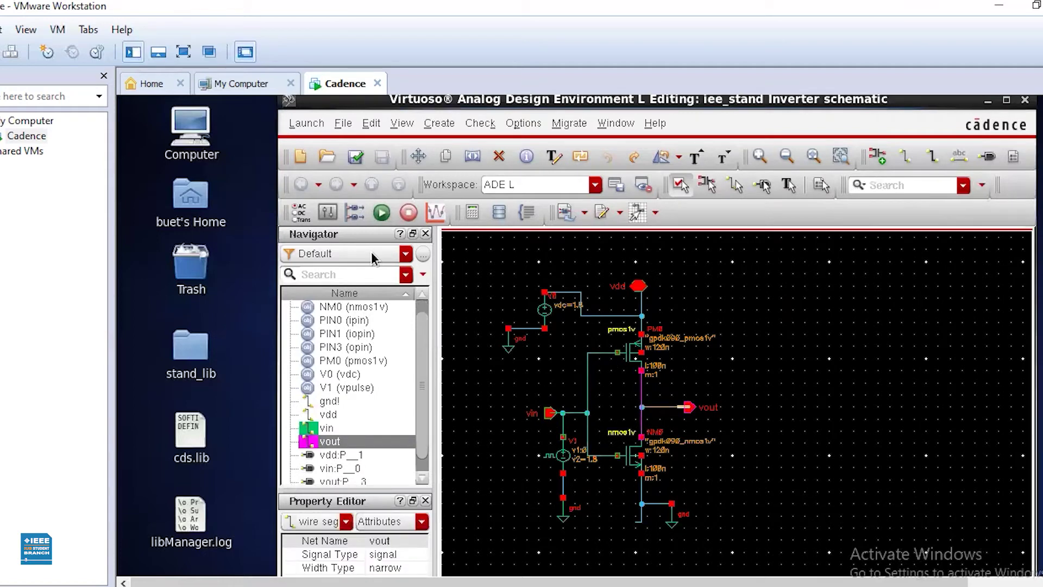
- Run the transient simulation and split the vin and vout waveforms into separate strips
{"action": "left_click", "coordinate": [381, 213]}
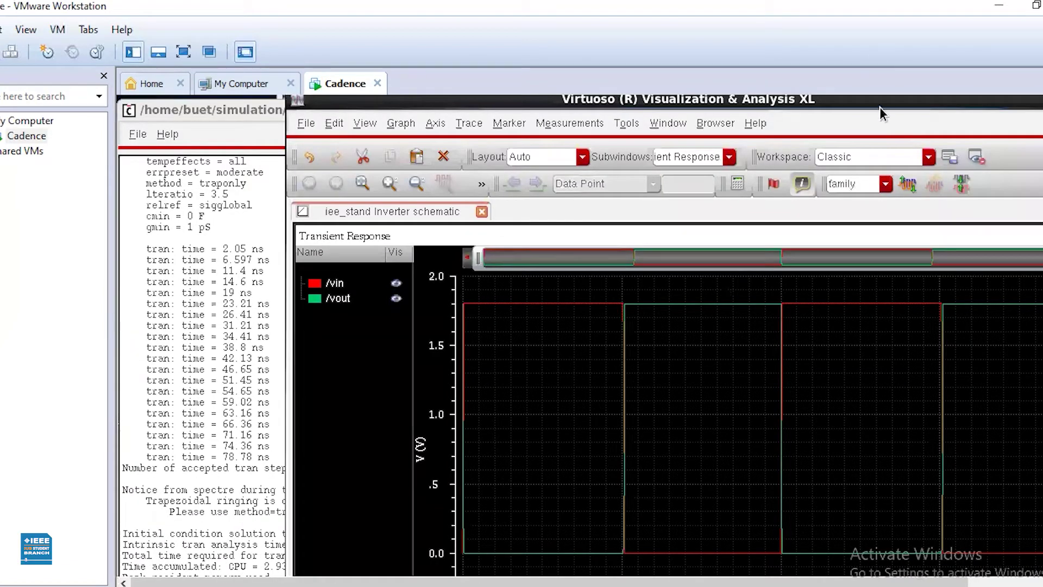
{"action": "left_click_drag", "start_coordinate": [880, 107], "coordinate": [849, 118]}
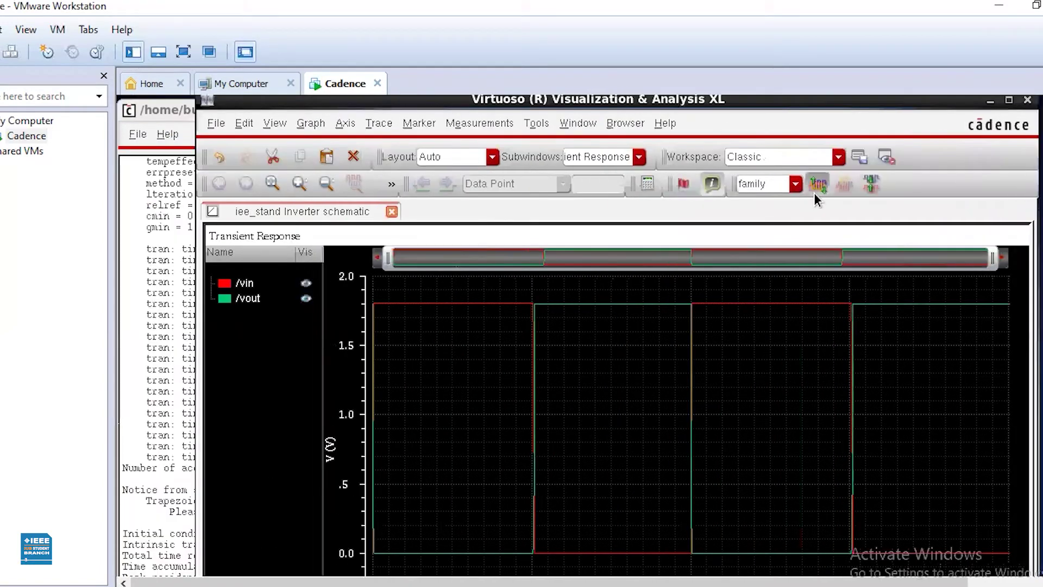
{"action": "left_click", "coordinate": [814, 193]}
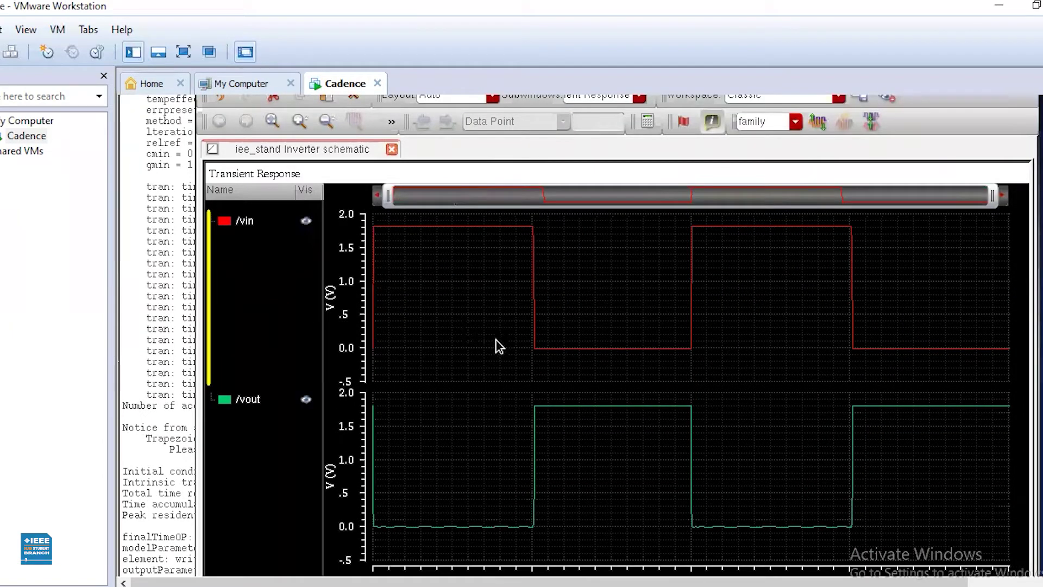
{"action": "mouse_move", "coordinate": [375, 247]}
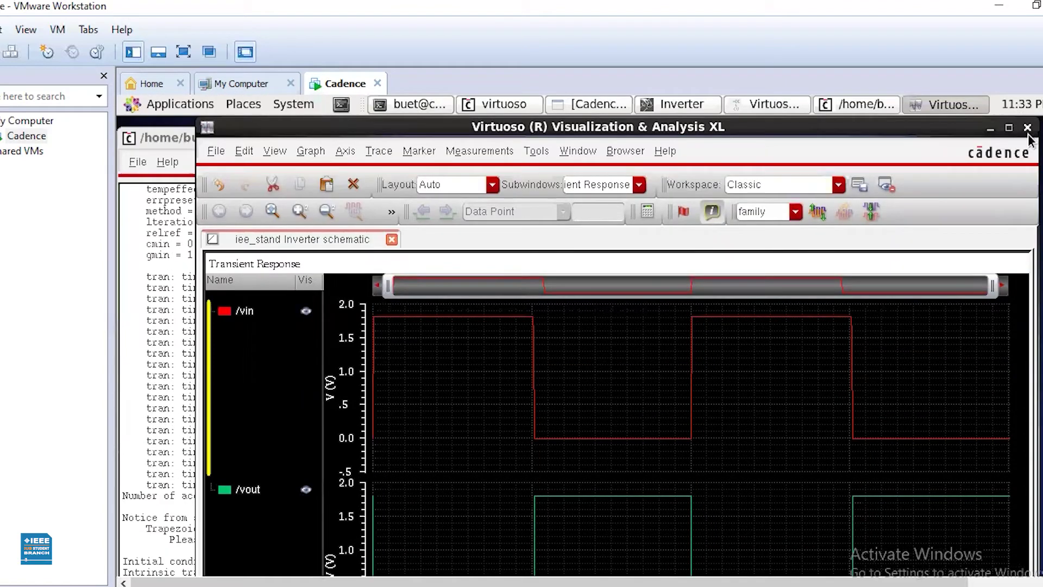
- Close the waveform and simulation log windows, and set up a DC analysis that sweeps a component parameter
{"action": "left_click", "coordinate": [1027, 128]}
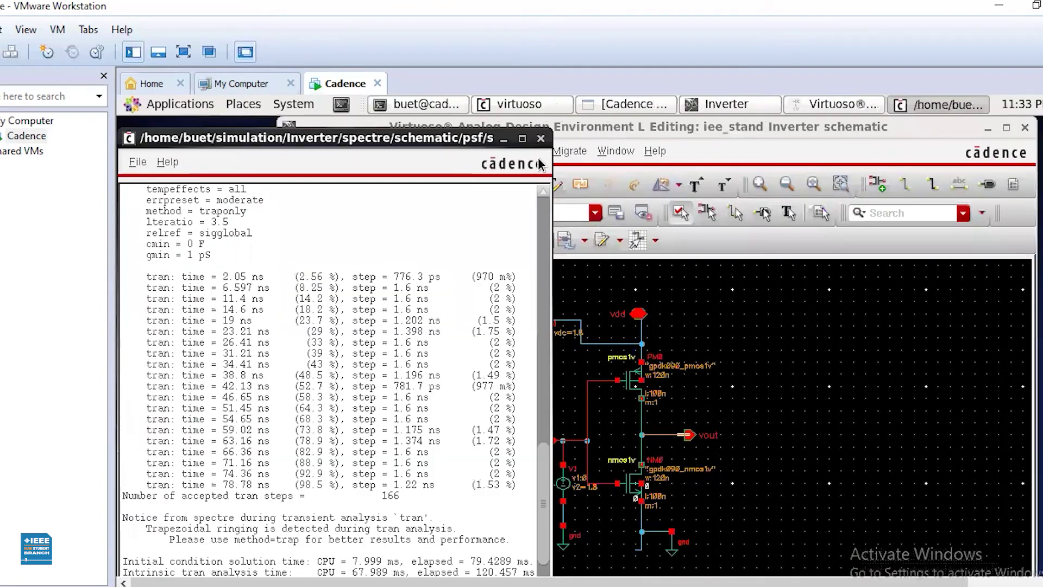
{"action": "left_click", "coordinate": [541, 138]}
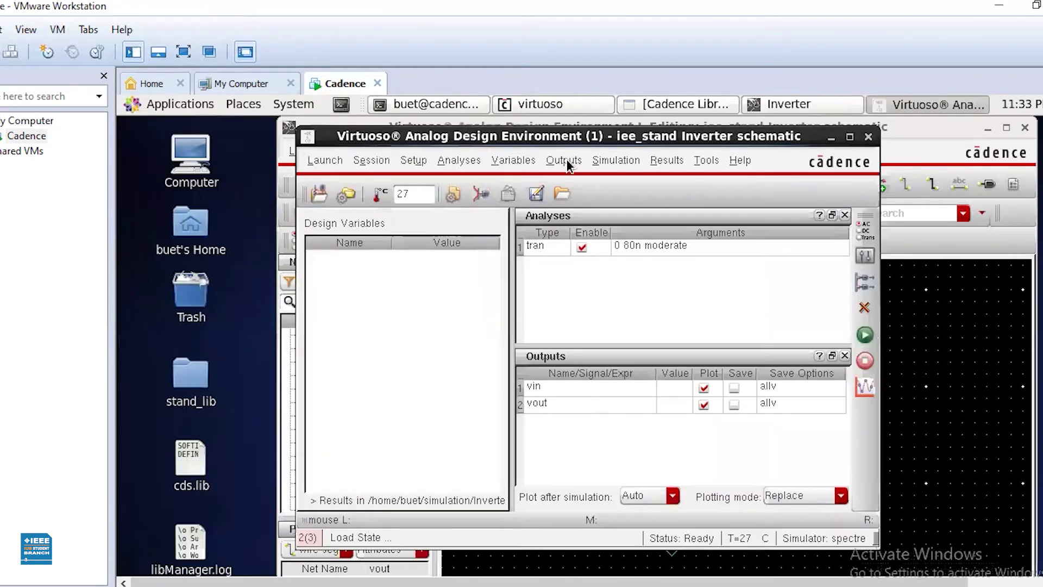
{"action": "left_click", "coordinate": [458, 160]}
{"action": "left_click", "coordinate": [473, 190]}
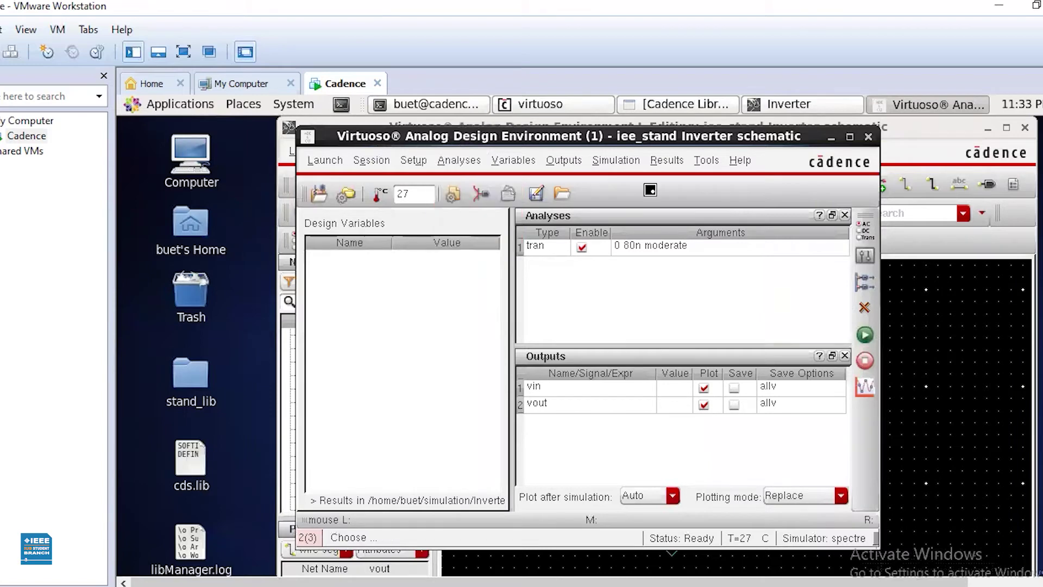
{"action": "left_click", "coordinate": [596, 172]}
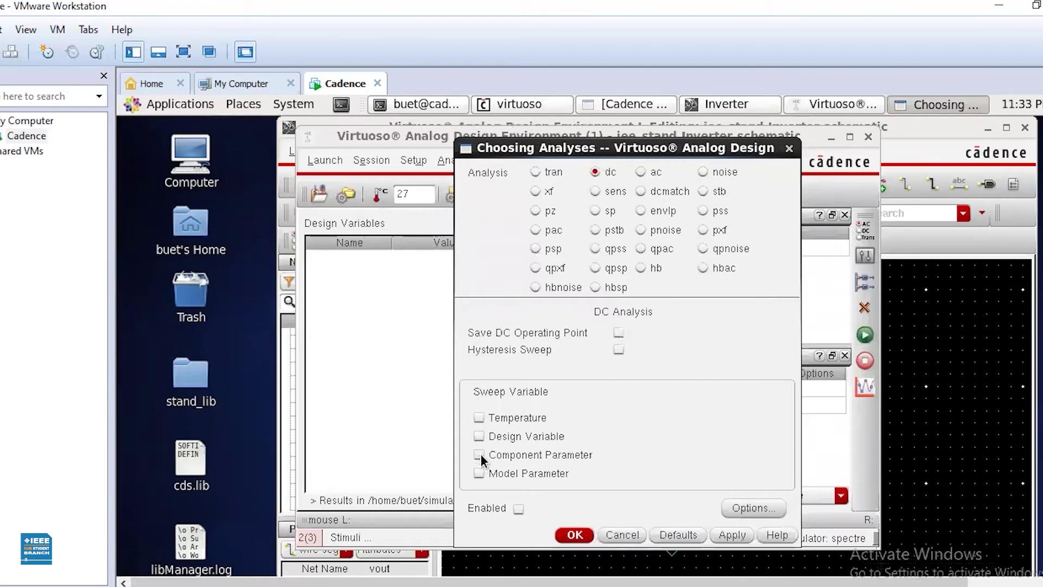
{"action": "left_click", "coordinate": [537, 461]}
- Pick the vpulse source on the schematic as the sweep component, with its DC voltage as the parameter
{"action": "left_click", "coordinate": [663, 433]}
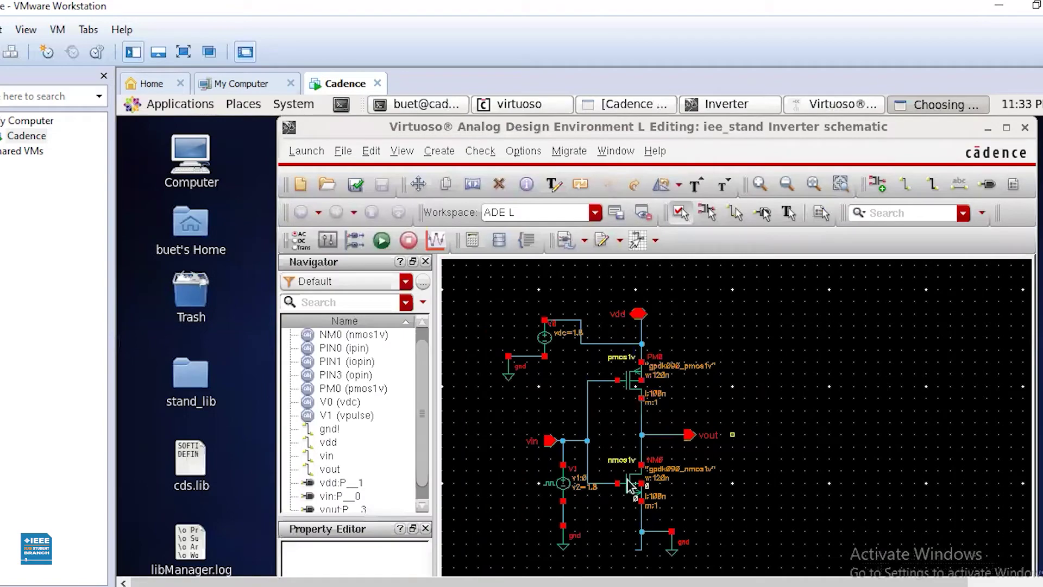
{"action": "left_click", "coordinate": [568, 477]}
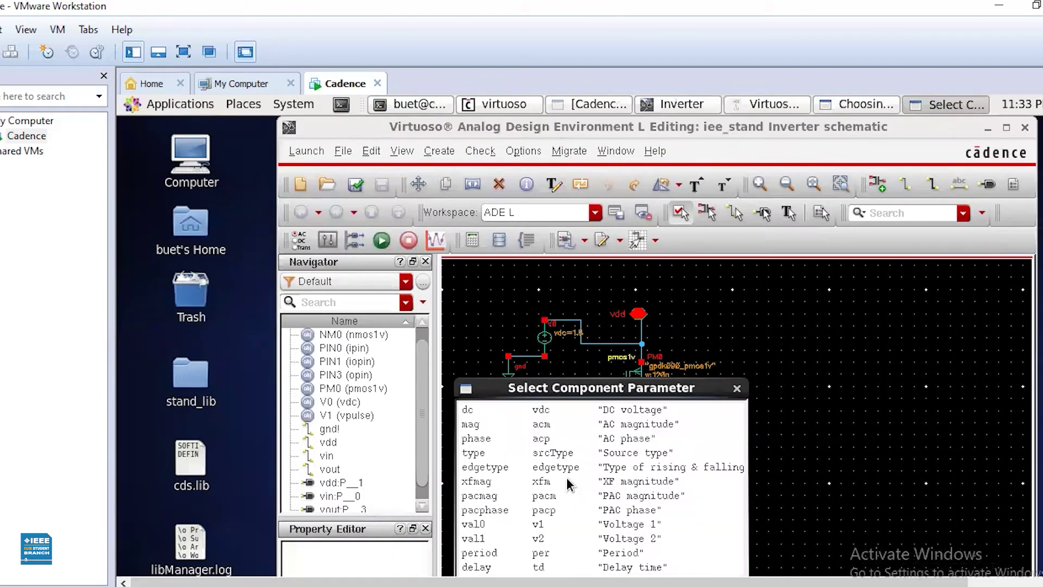
{"action": "left_click", "coordinate": [634, 410]}
{"action": "left_click_drag", "start_coordinate": [644, 391], "coordinate": [686, 175]}
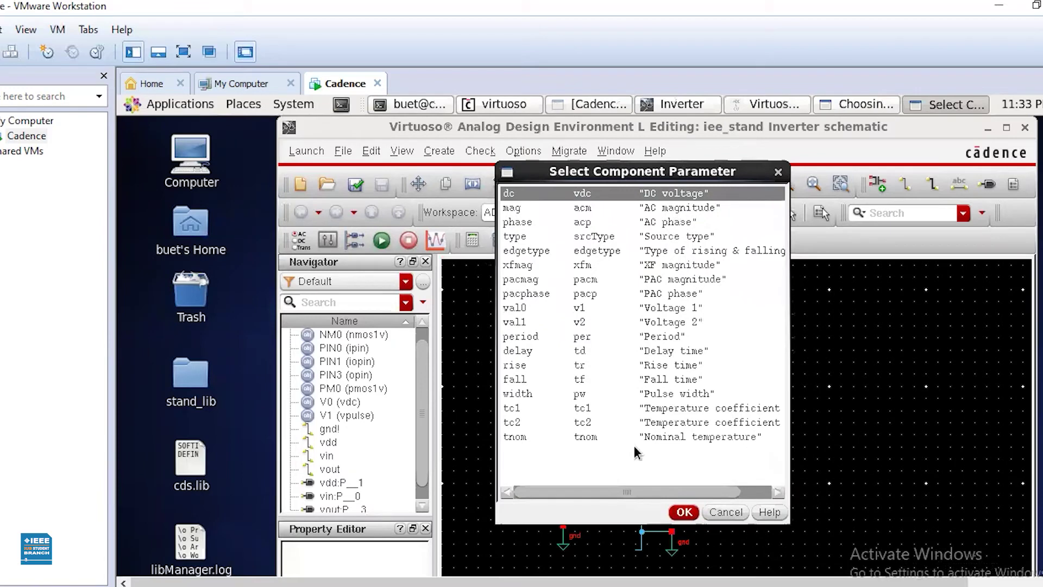
{"action": "left_click", "coordinate": [682, 513]}
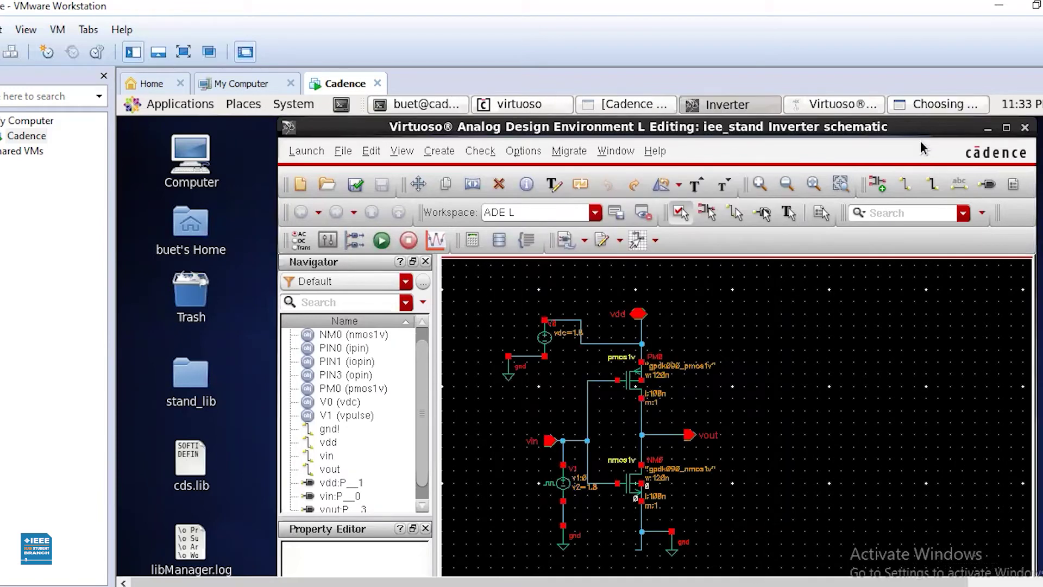
- Set the DC sweep range from 0 to 1.8 and confirm the analysis
{"action": "left_click", "coordinate": [924, 105]}
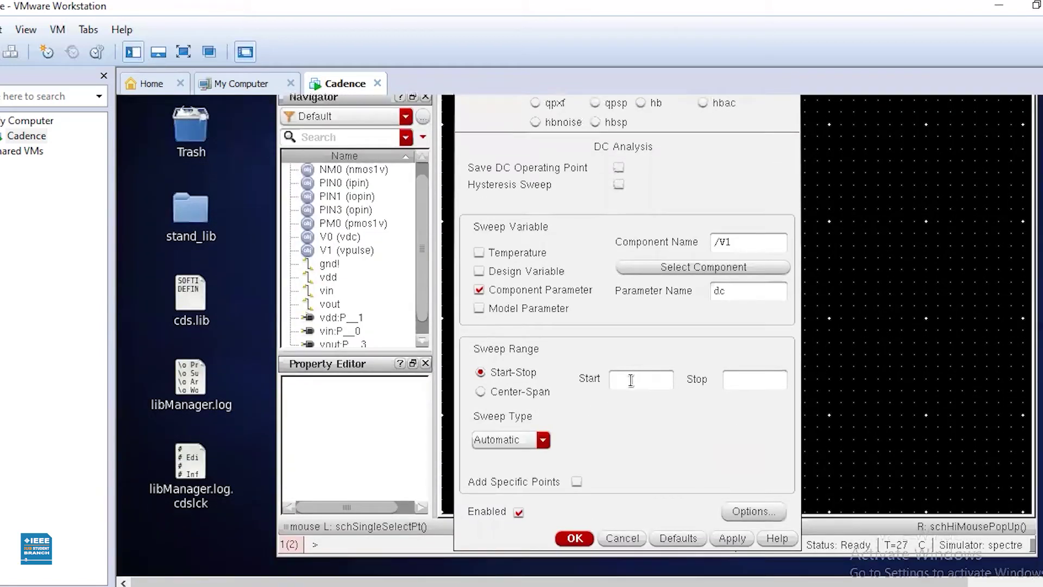
{"action": "left_click", "coordinate": [631, 381]}
{"action": "type", "text": "0"}
{"action": "left_click", "coordinate": [761, 372]}
{"action": "type", "text": "1.8"}
{"action": "key", "text": "Return"}
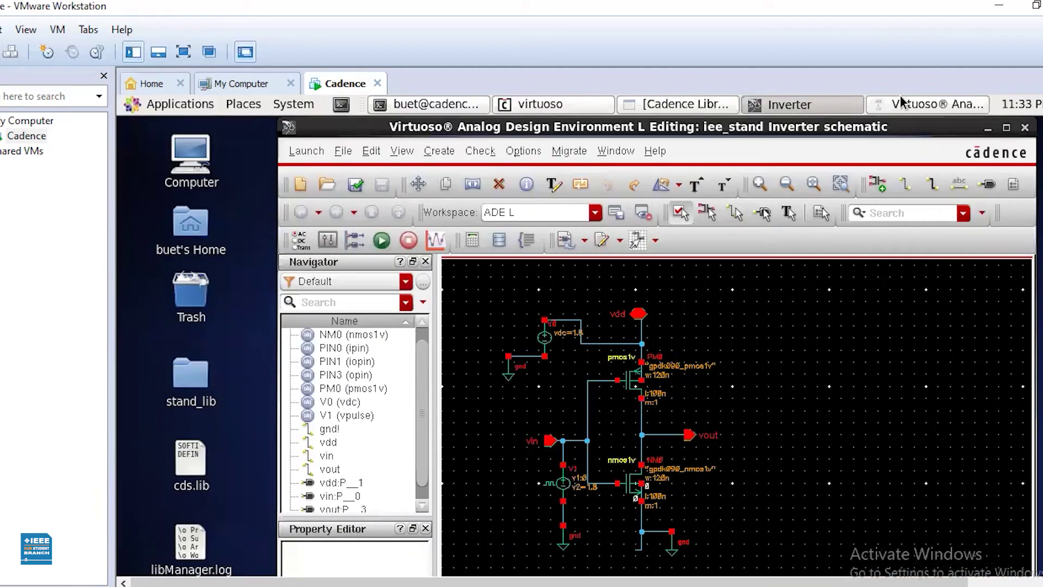
- Run both analyses, and split vin and vout into separate strips in the transient and DC response plots
{"action": "left_click", "coordinate": [909, 107]}
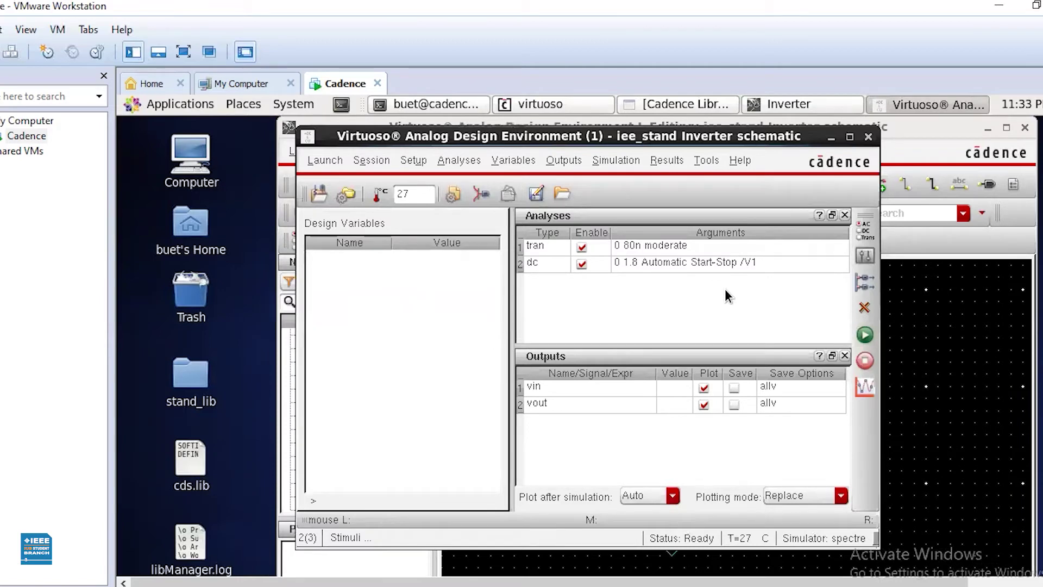
{"action": "left_click", "coordinate": [864, 336]}
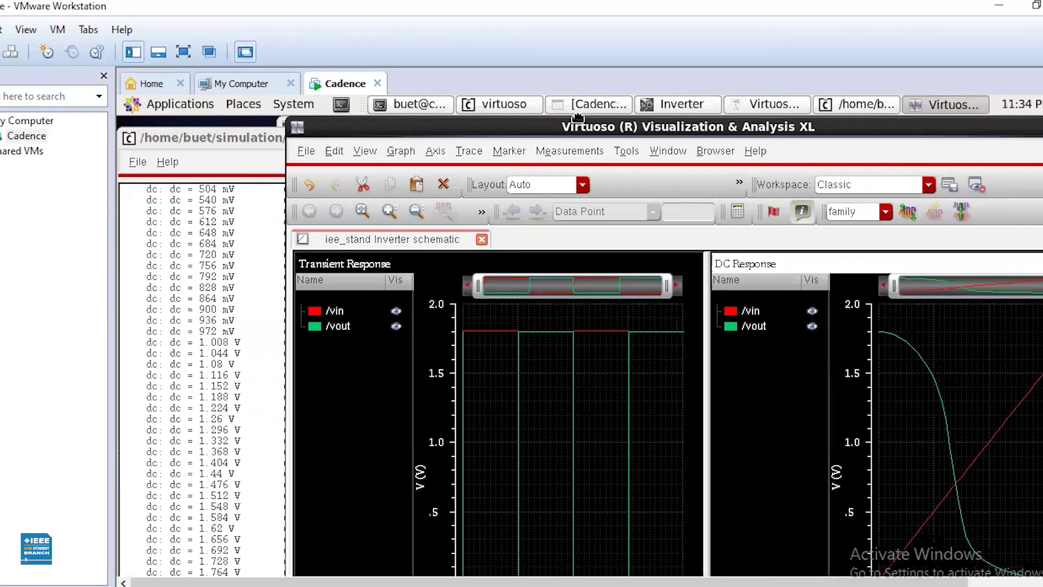
{"action": "left_click_drag", "start_coordinate": [507, 95], "coordinate": [360, 96]}
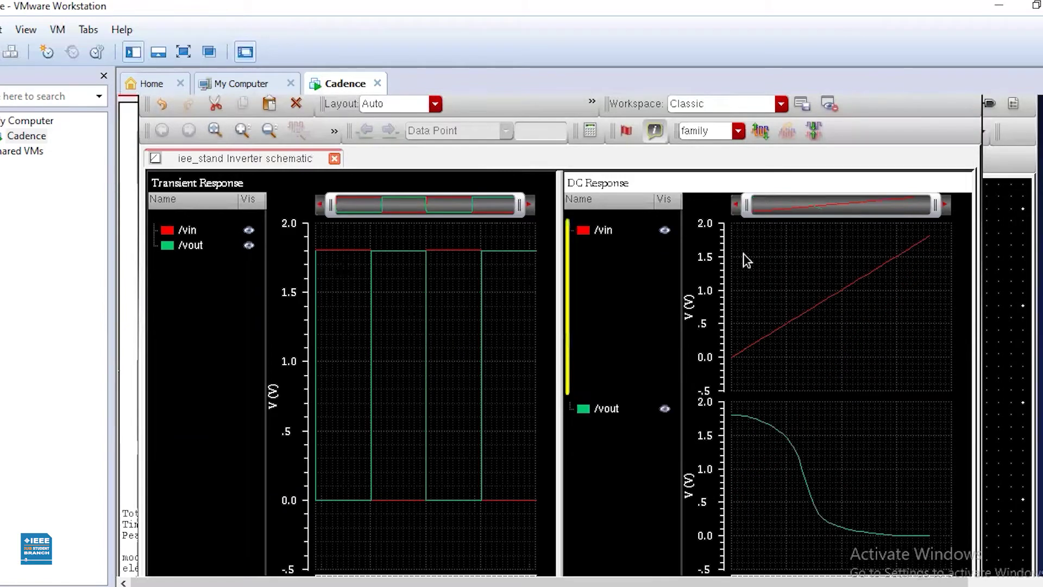
{"action": "left_click", "coordinate": [445, 317]}
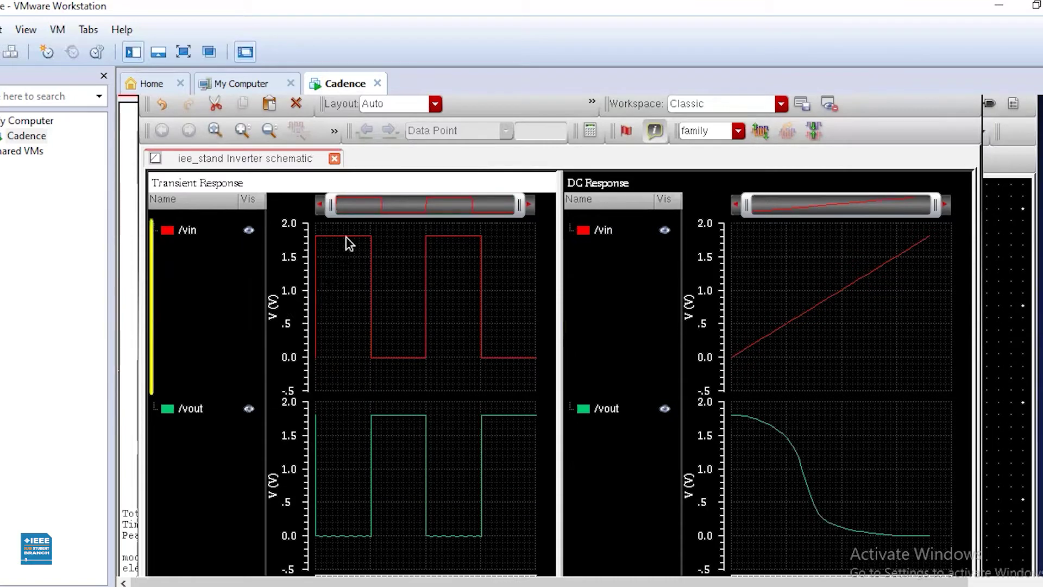
{"action": "mouse_move", "coordinate": [349, 537]}
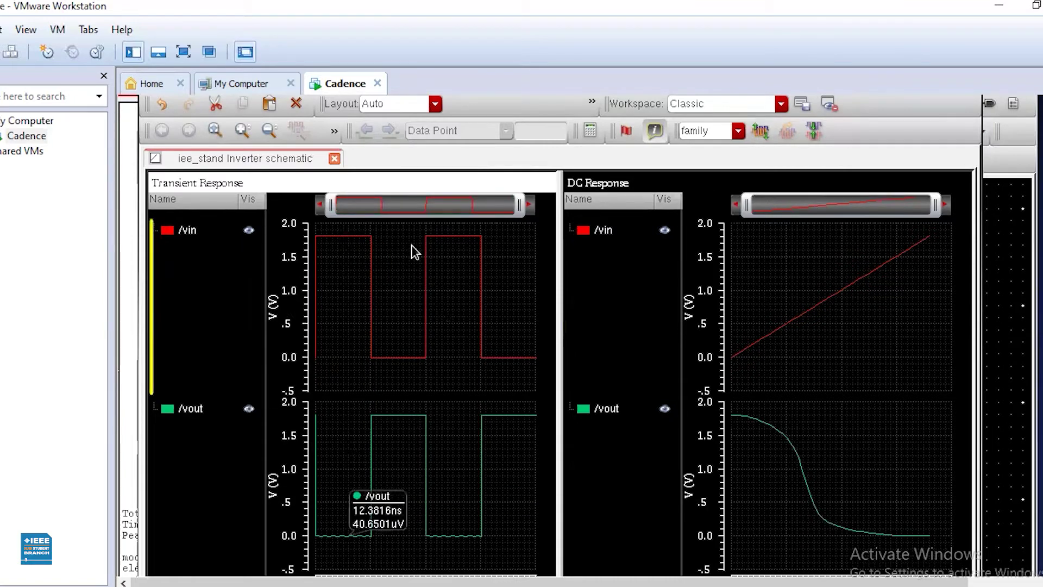
{"action": "mouse_move", "coordinate": [404, 363]}
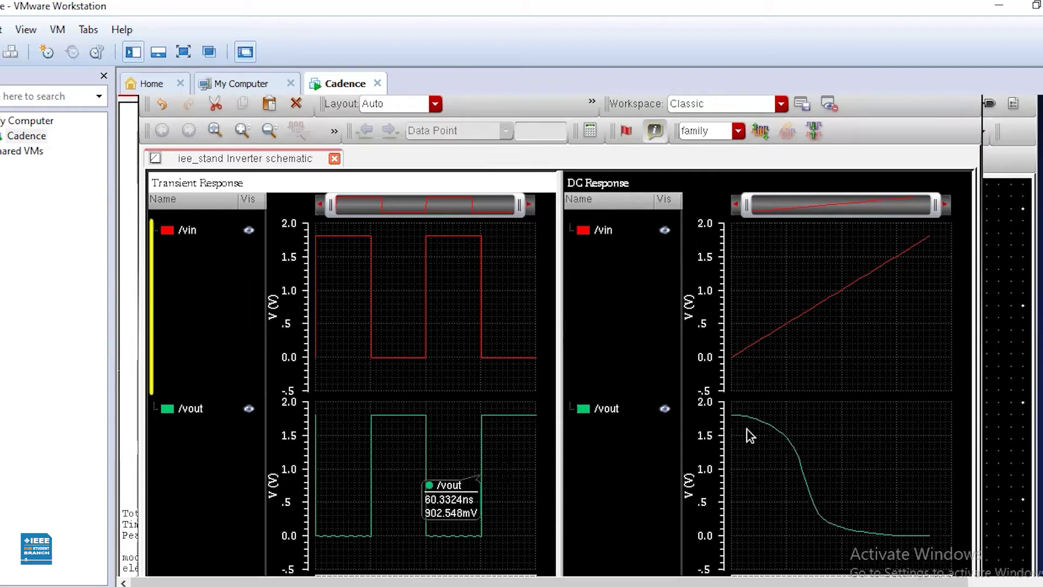
- Close the waveform window, and close ADE L without saving the current state
{"action": "mouse_move", "coordinate": [734, 360]}
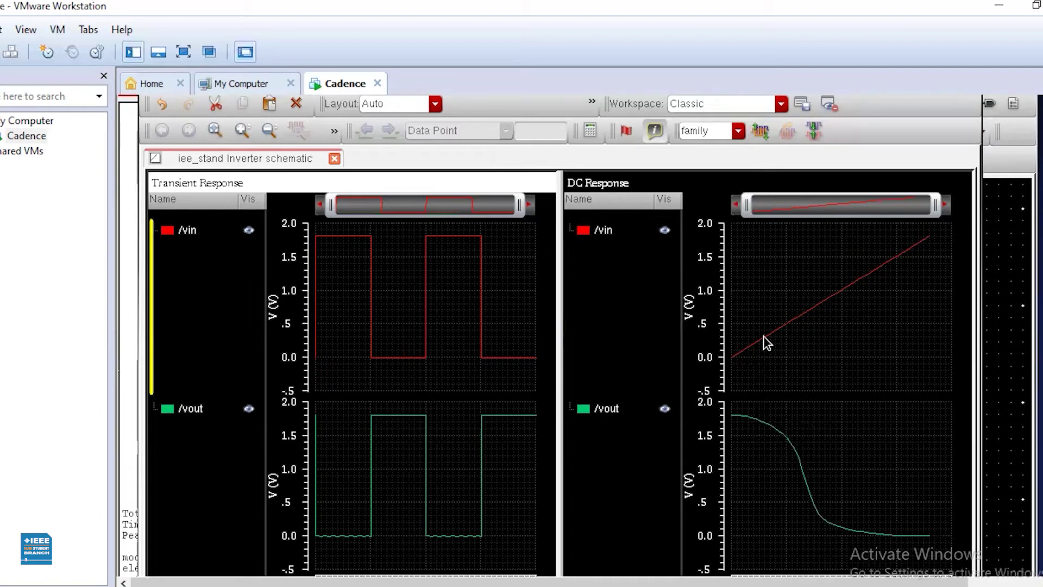
{"action": "mouse_move", "coordinate": [876, 274]}
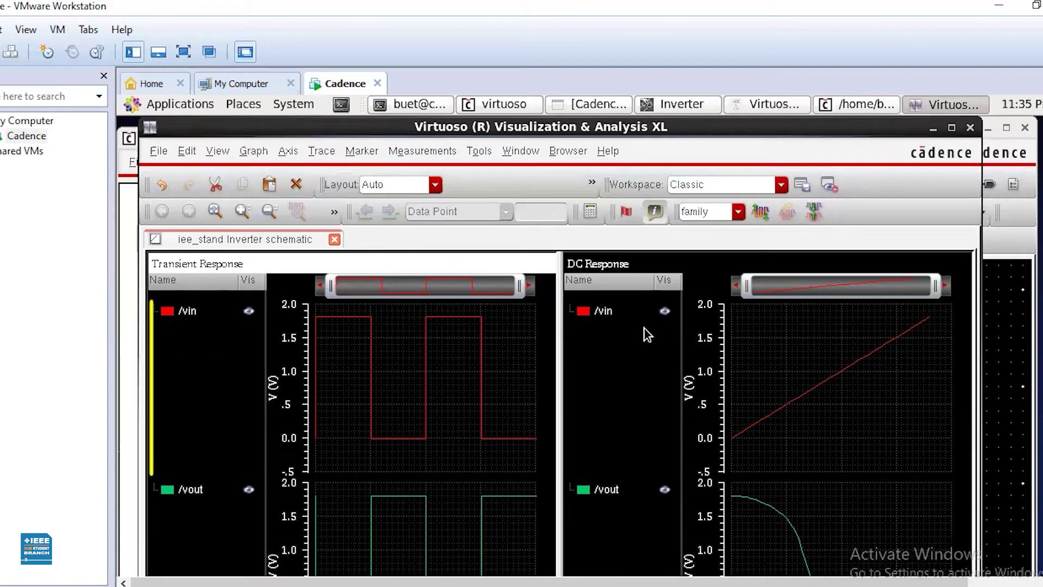
{"action": "left_click", "coordinate": [970, 129]}
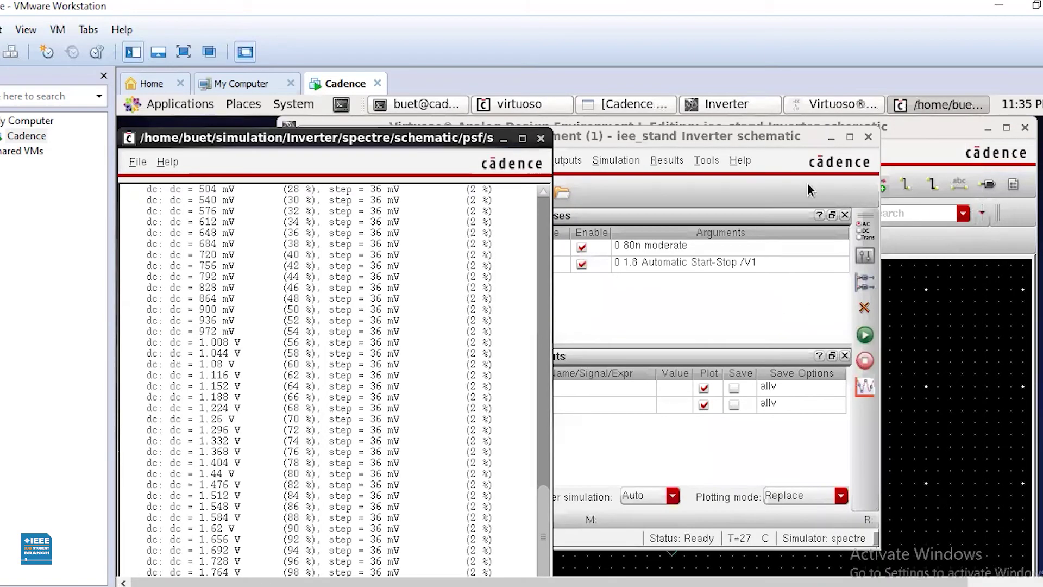
{"action": "left_click", "coordinate": [869, 138]}
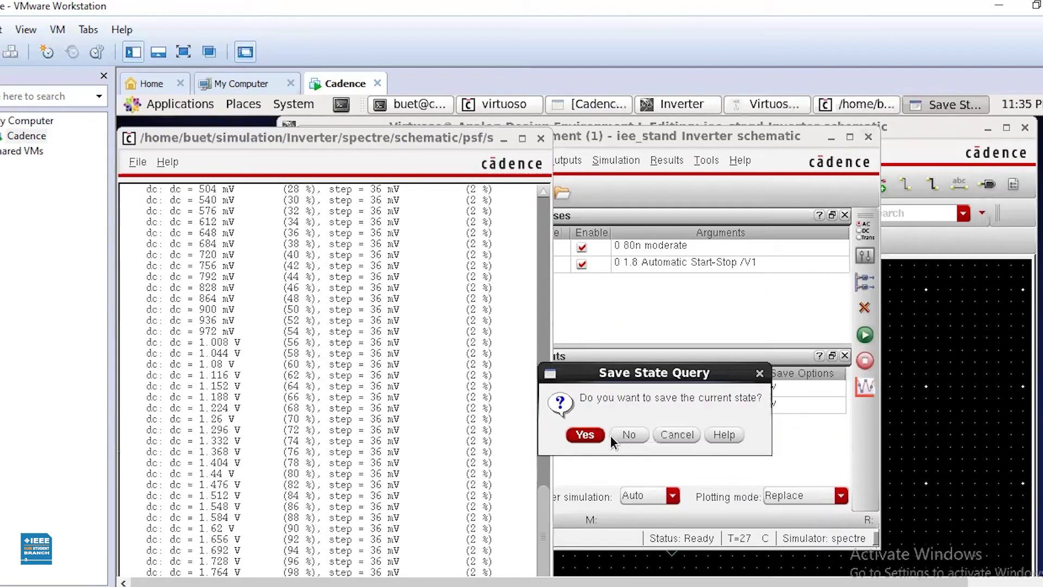
{"action": "left_click", "coordinate": [619, 434]}
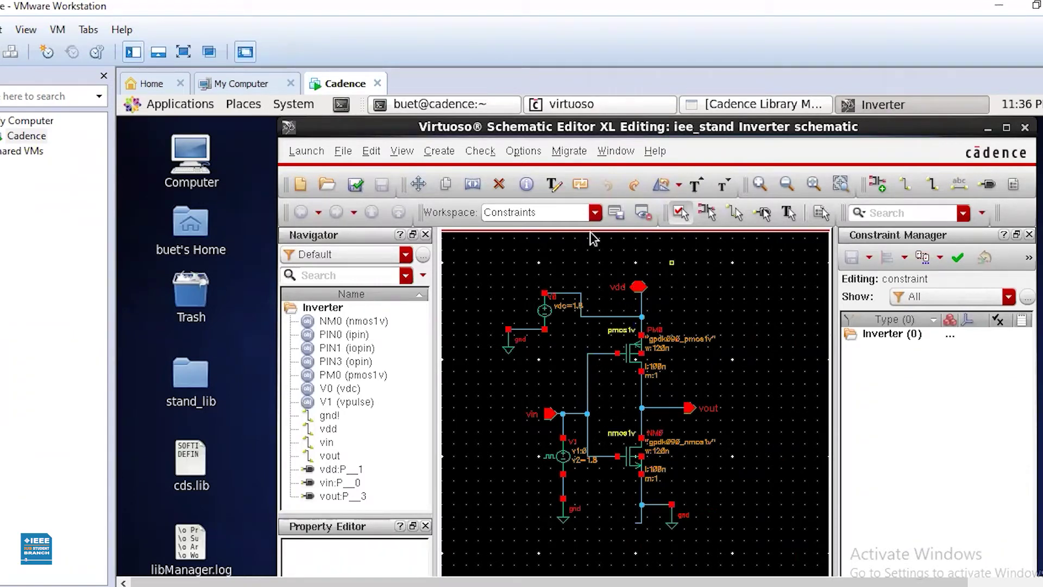
- Delete the vdc source, the vpulse source and all gnd symbols from the inverter schematic, along with their connecting wires
{"action": "left_click", "coordinate": [498, 187]}
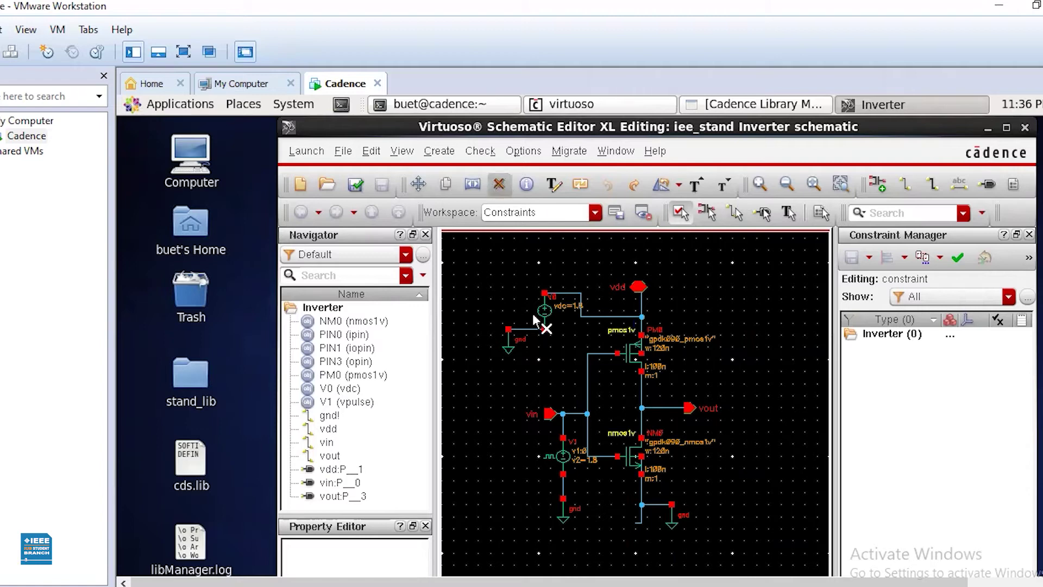
{"action": "left_click_drag", "start_coordinate": [472, 267], "coordinate": [563, 357]}
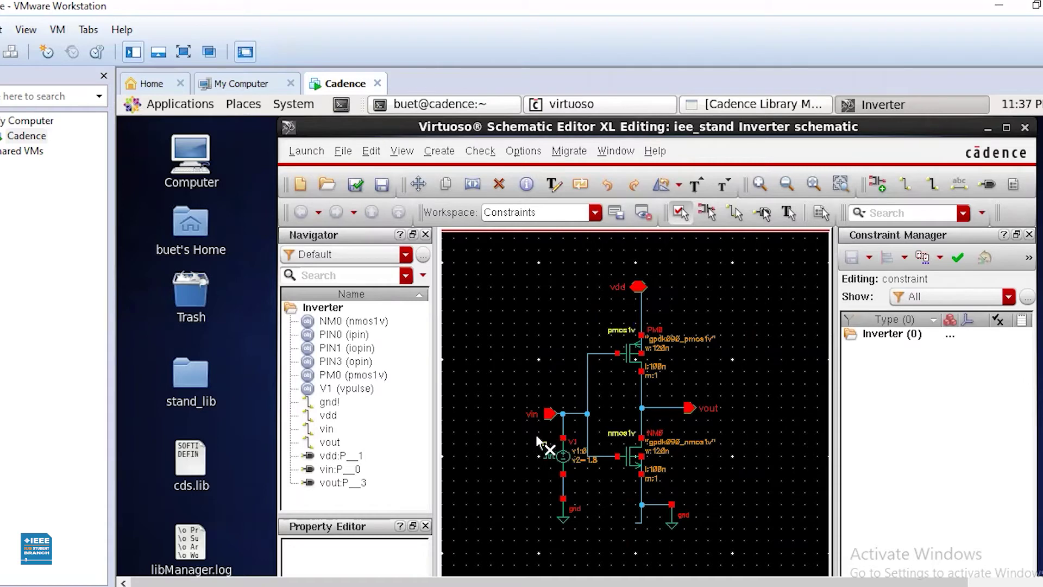
{"action": "left_click_drag", "start_coordinate": [539, 438], "coordinate": [581, 530]}
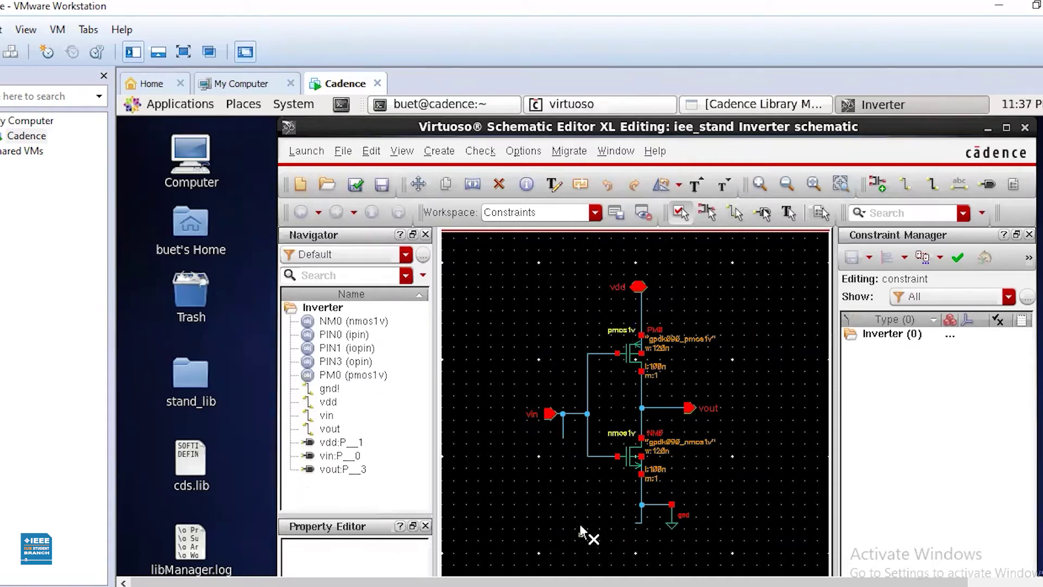
{"action": "left_click", "coordinate": [562, 431]}
{"action": "left_click_drag", "start_coordinate": [661, 493], "coordinate": [702, 542]}
{"action": "left_click", "coordinate": [656, 502]}
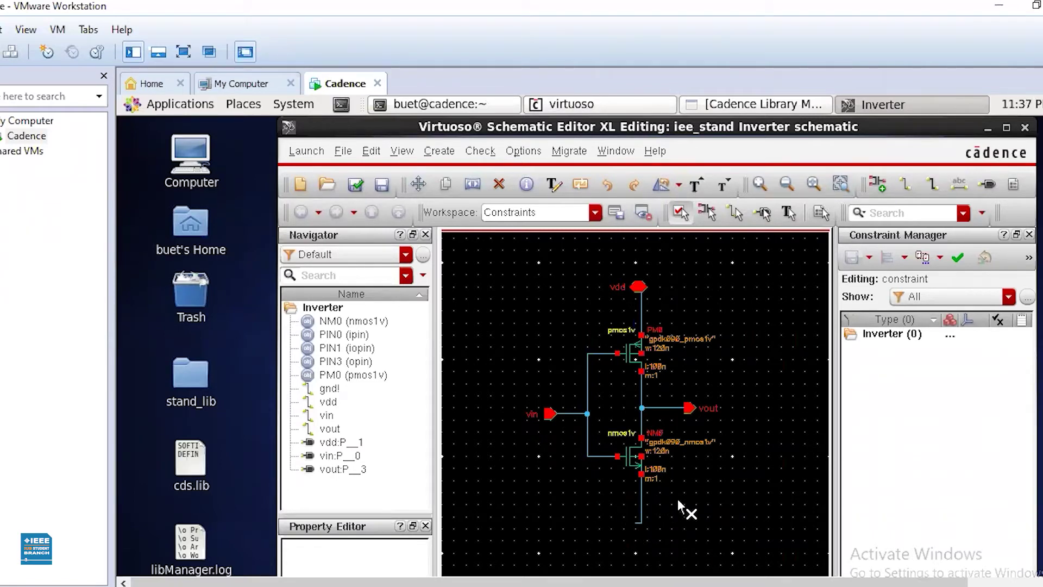
{"action": "key", "text": "Escape"}
- Add an input-output pin named vss near the lower end of the nmos source wire
{"action": "key", "text": "p"}
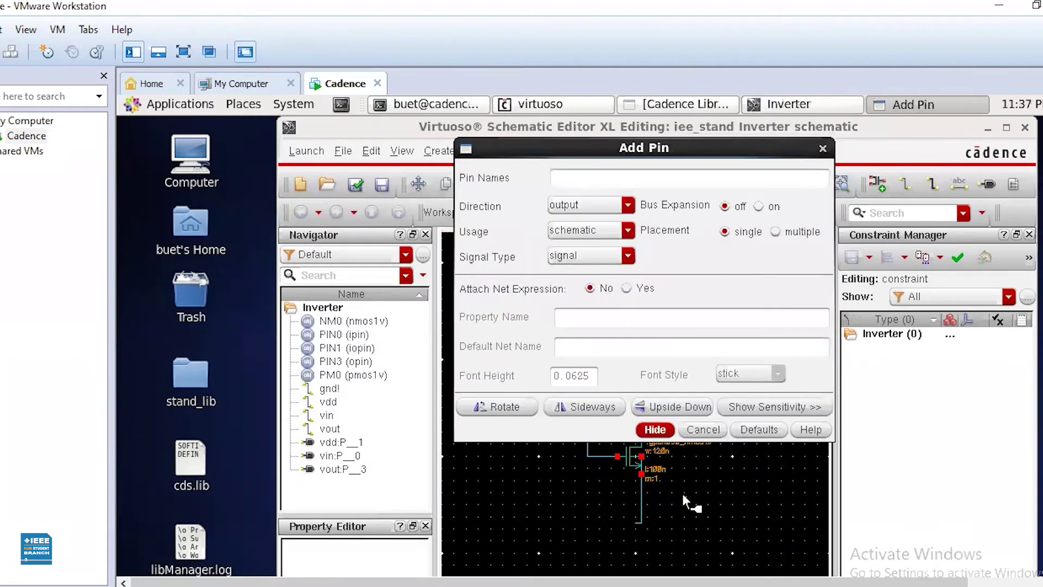
{"action": "left_click", "coordinate": [628, 209]}
{"action": "left_click", "coordinate": [609, 244]}
{"action": "left_click", "coordinate": [648, 430]}
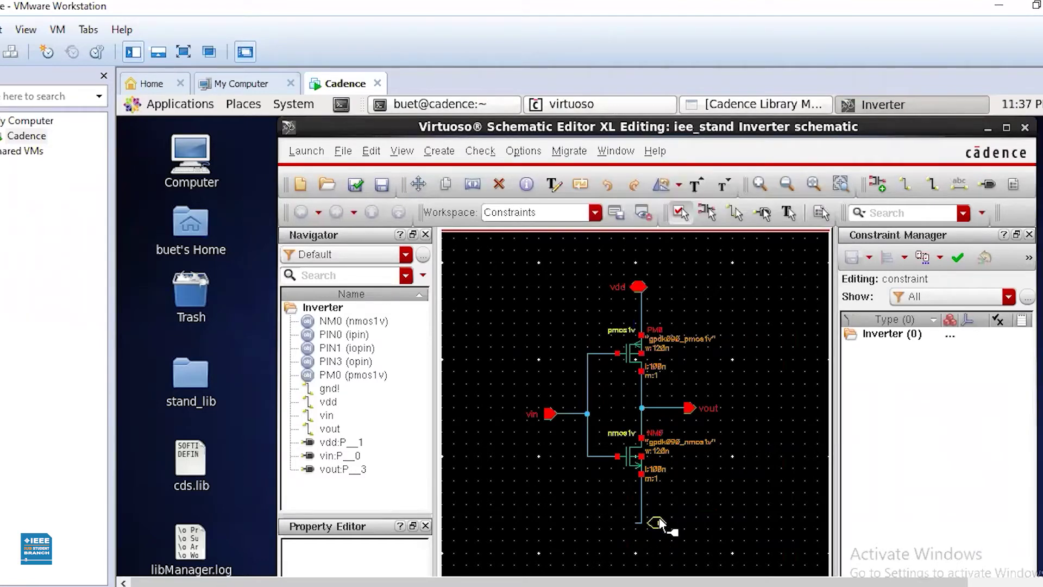
{"action": "left_click", "coordinate": [659, 519]}
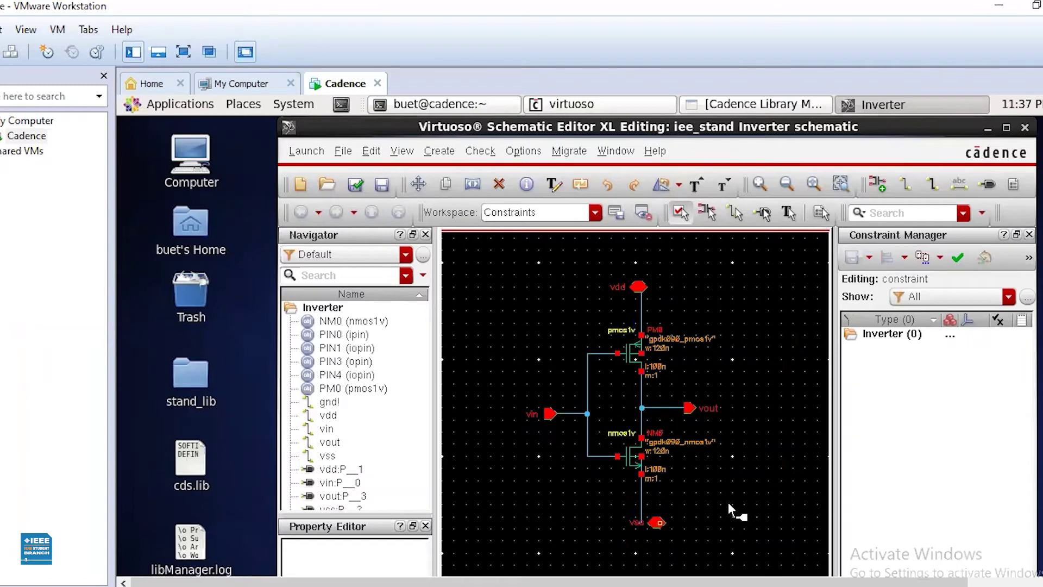
- Delete the leftover gnd! wire below the nmos transistor, and move the vss pin directly beneath the transistor
{"action": "left_click", "coordinate": [642, 497]}
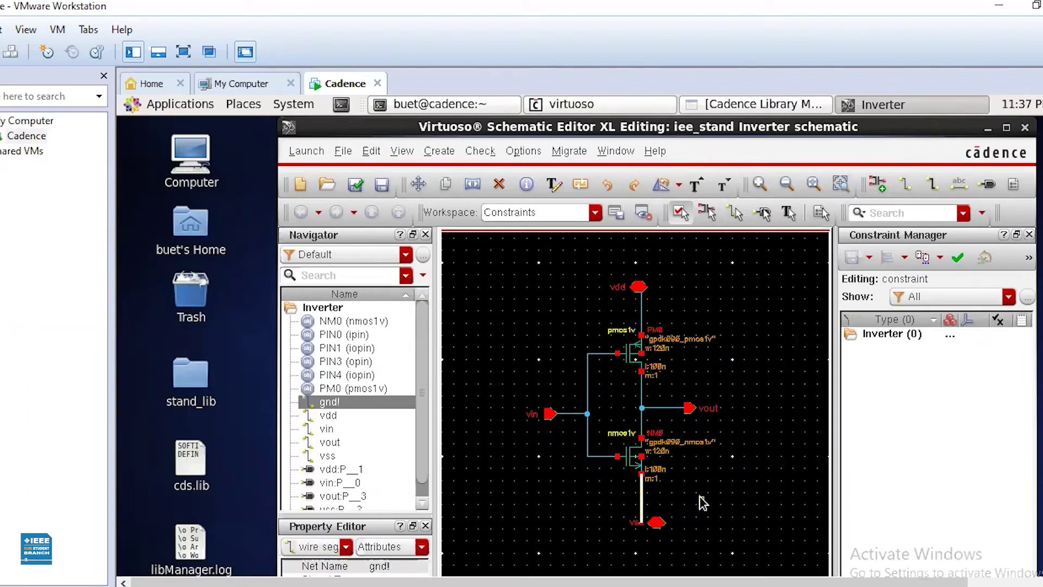
{"action": "key", "text": "Delete"}
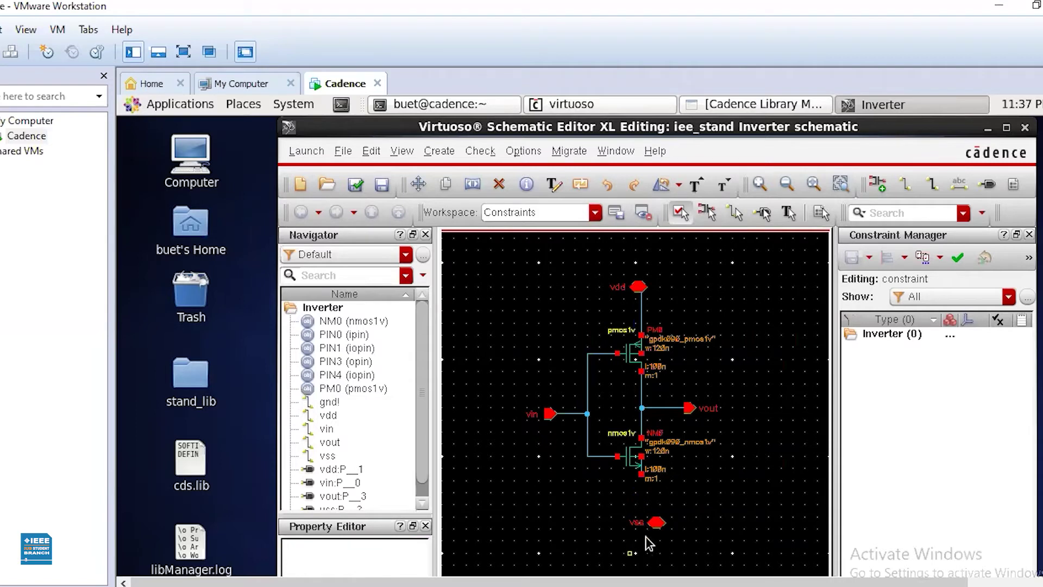
{"action": "left_click", "coordinate": [658, 524]}
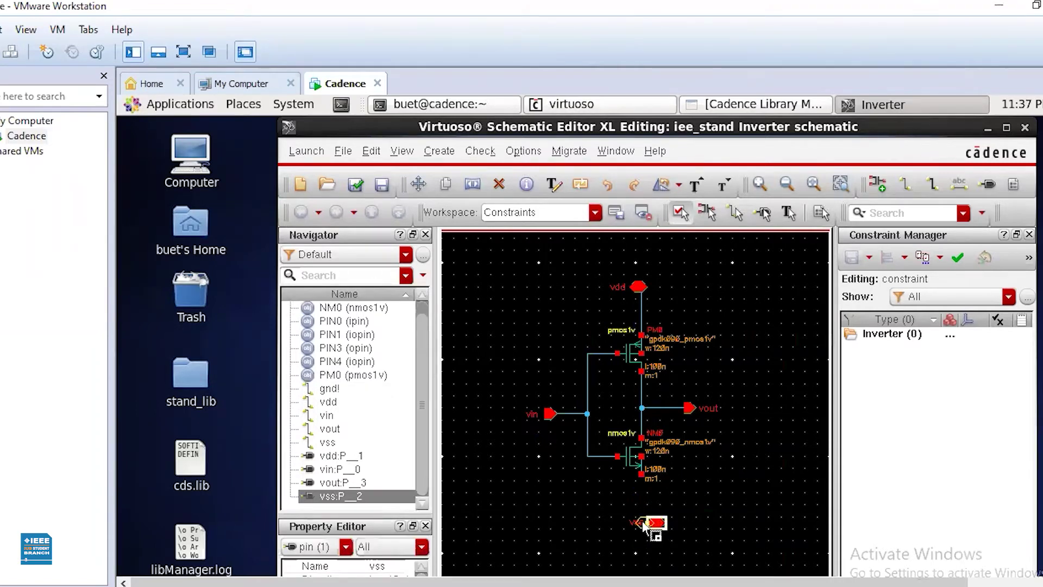
{"action": "left_click", "coordinate": [721, 500]}
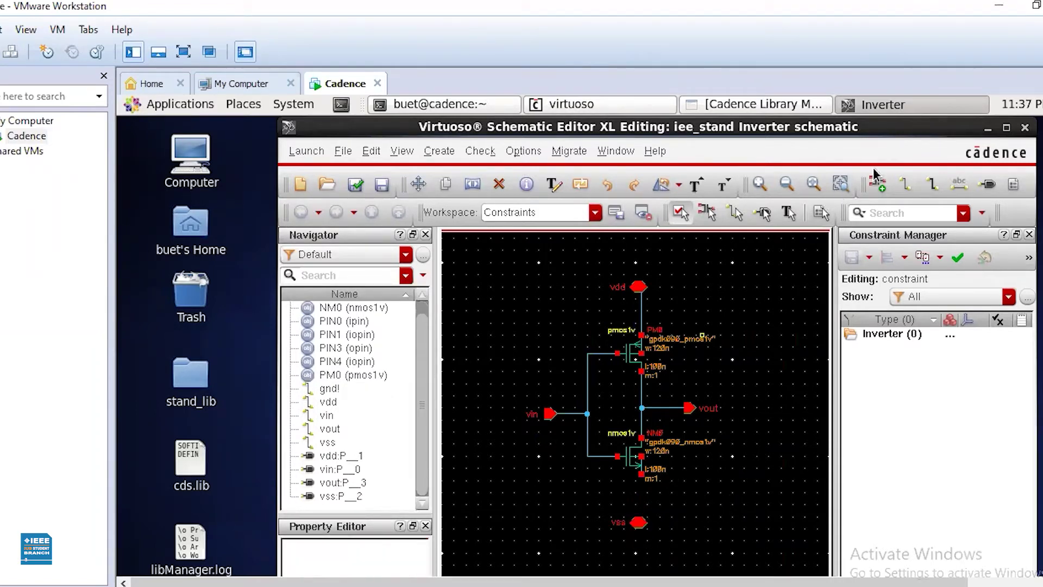
- Wire the nmos source to the vss pin, and check and save the schematic
{"action": "left_click", "coordinate": [904, 185]}
{"action": "left_click", "coordinate": [355, 186]}
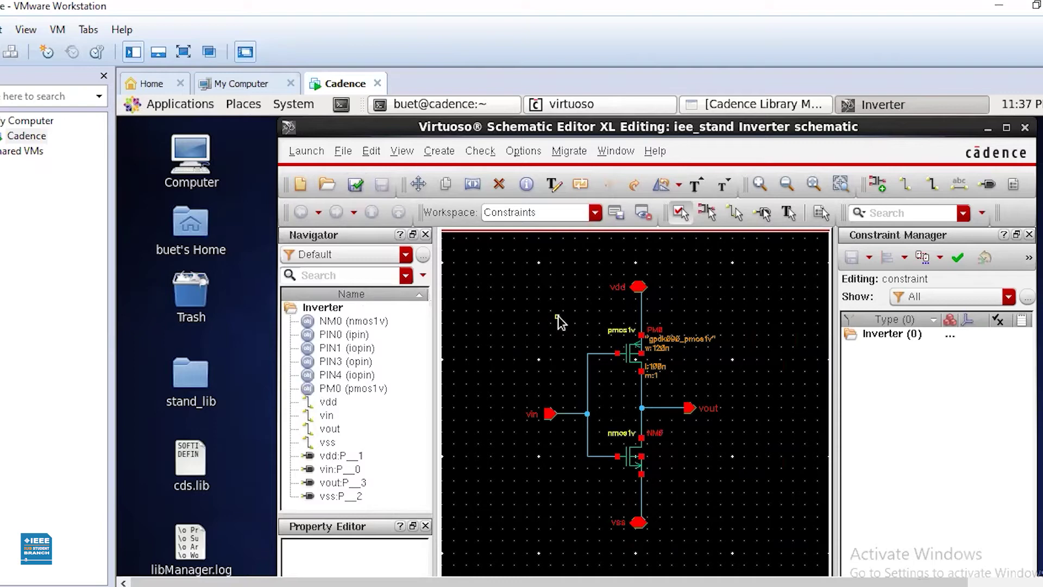
- Create a symbol cellview for the Inverter cell from its schematic view, using the schematicSymbol data type
{"action": "left_click", "coordinate": [443, 150]}
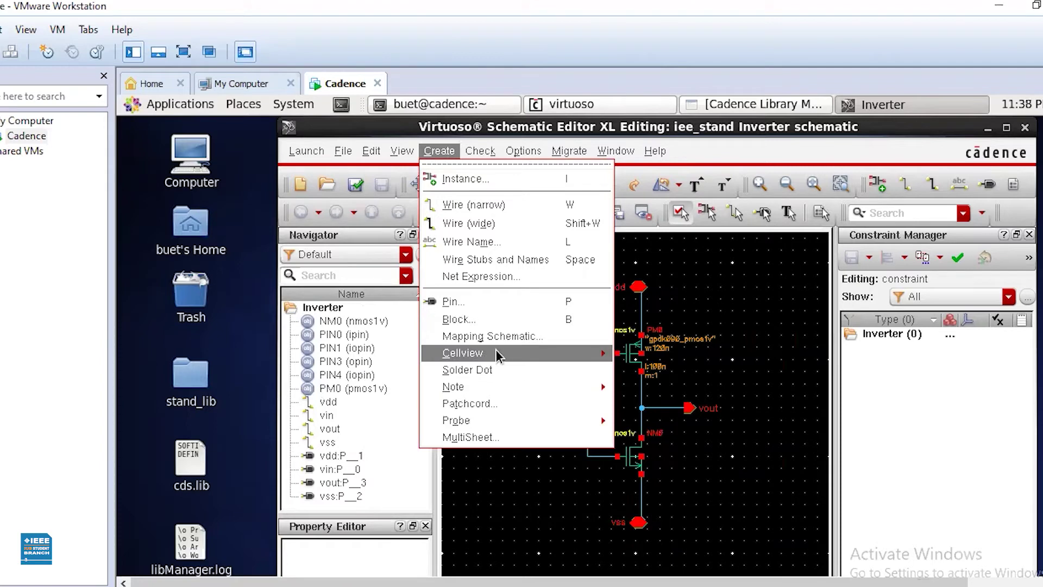
{"action": "mouse_move", "coordinate": [500, 356]}
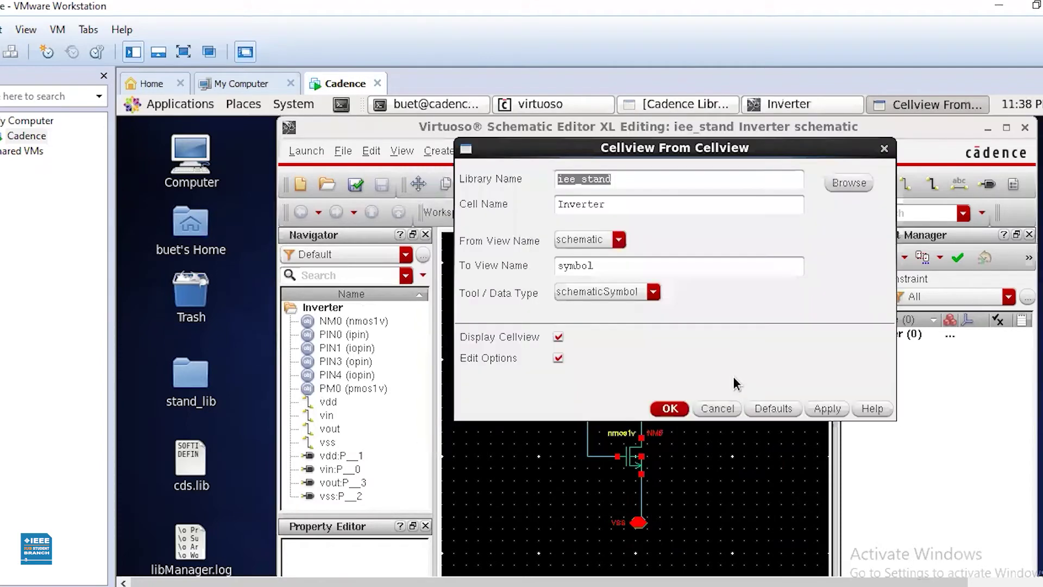
{"action": "left_click", "coordinate": [671, 409]}
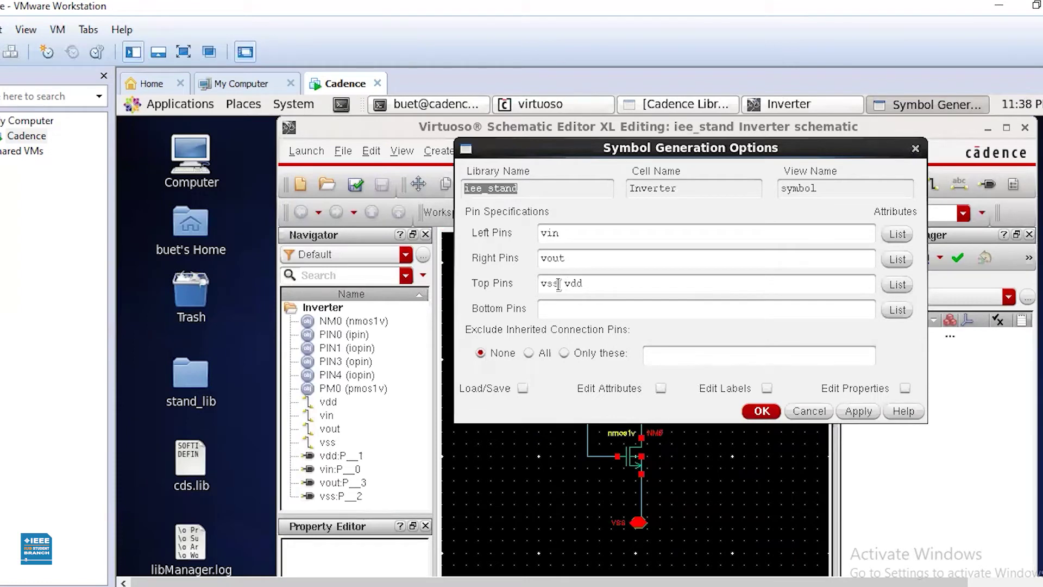
- Move vss from the top pins to the bottom pins in the symbol generation options, and generate the symbol
{"action": "left_click_drag", "start_coordinate": [566, 283], "coordinate": [543, 283]}
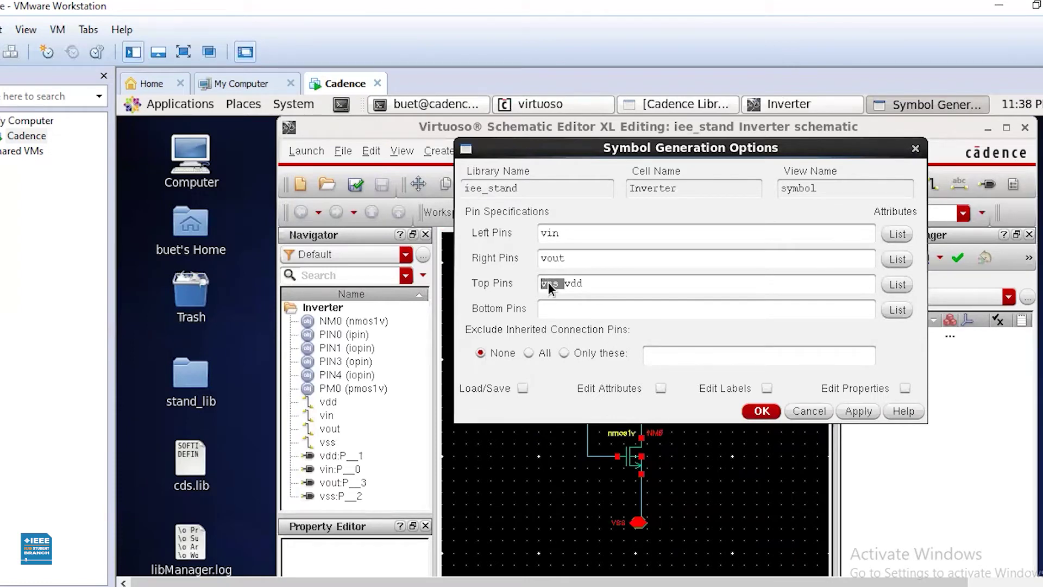
{"action": "right_click", "coordinate": [549, 282]}
{"action": "left_click", "coordinate": [572, 334]}
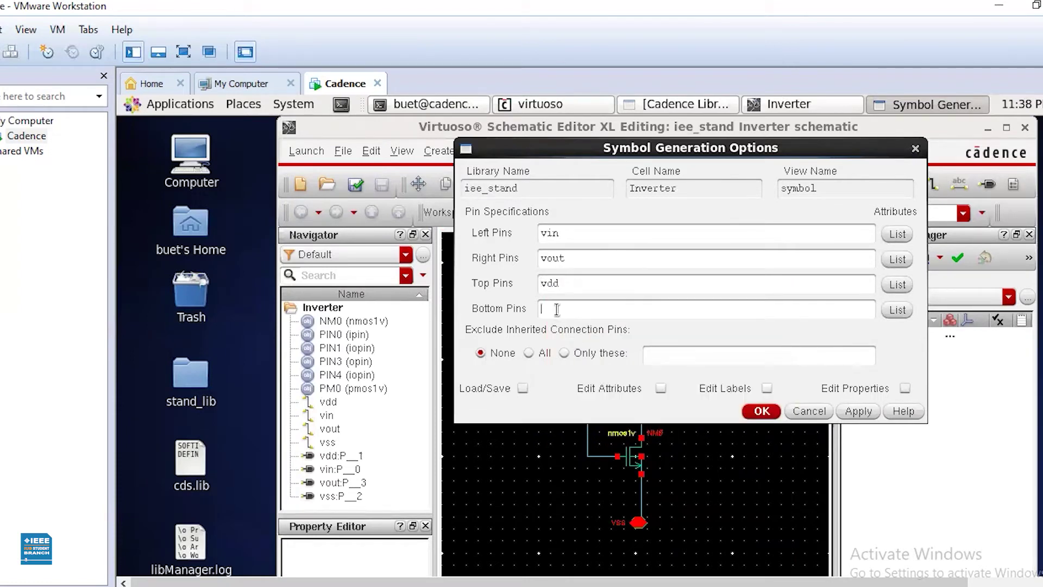
{"action": "right_click", "coordinate": [556, 309]}
{"action": "left_click", "coordinate": [585, 396]}
{"action": "left_click", "coordinate": [761, 412]}
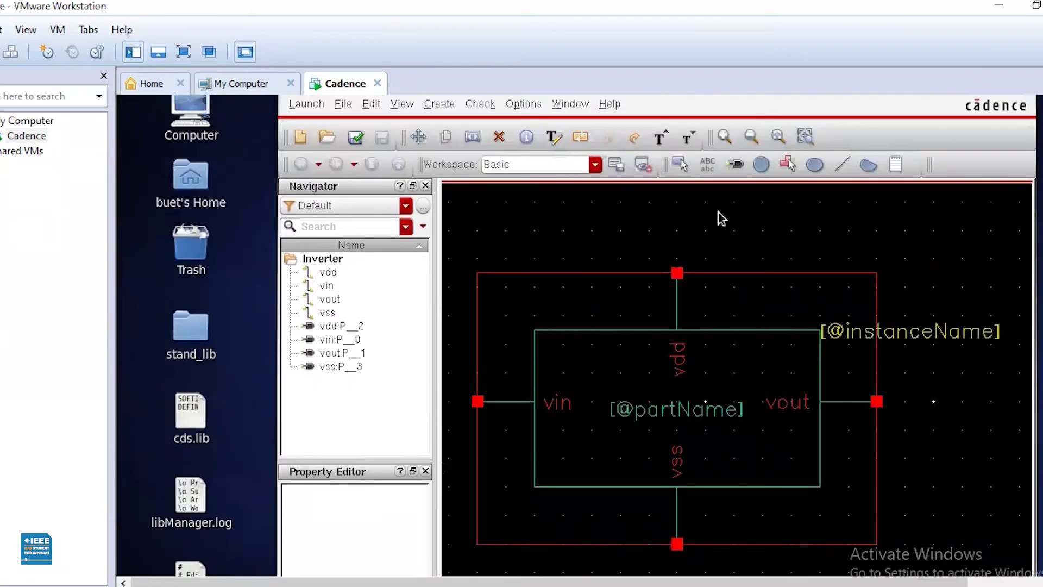
{"action": "left_click", "coordinate": [499, 137]}
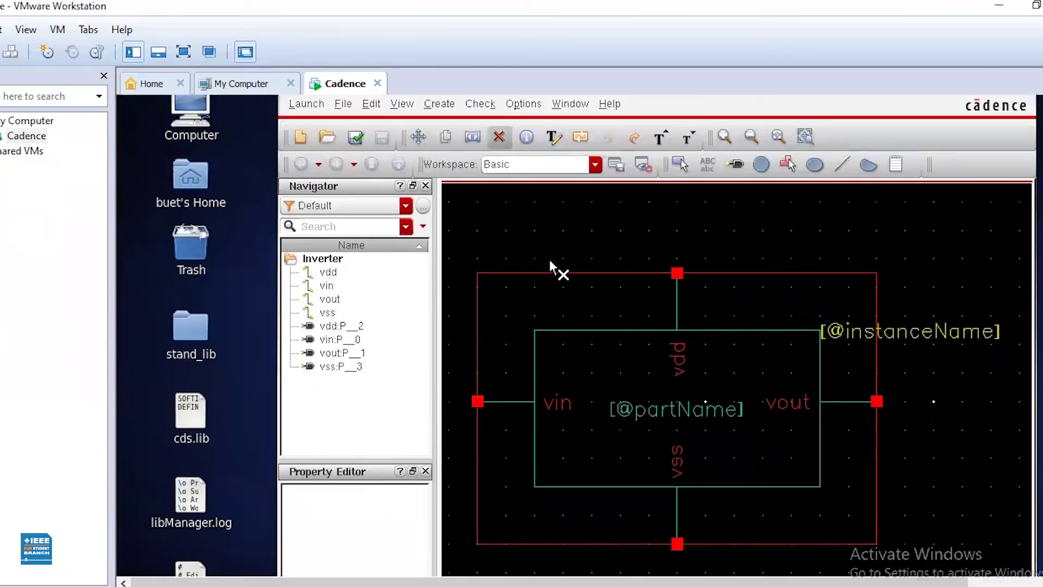
{"action": "left_click", "coordinate": [546, 277]}
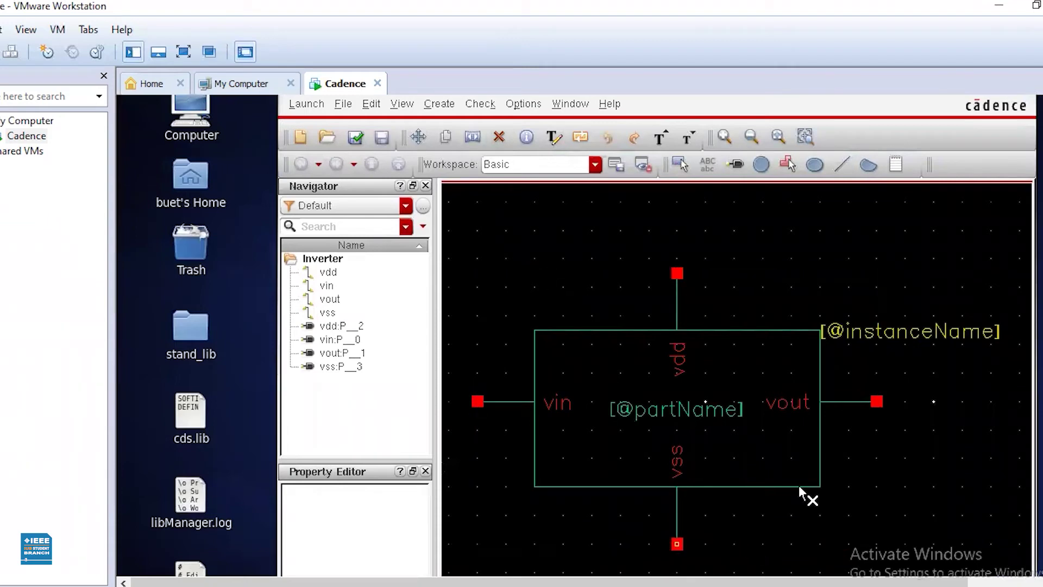
{"action": "left_click", "coordinate": [600, 330]}
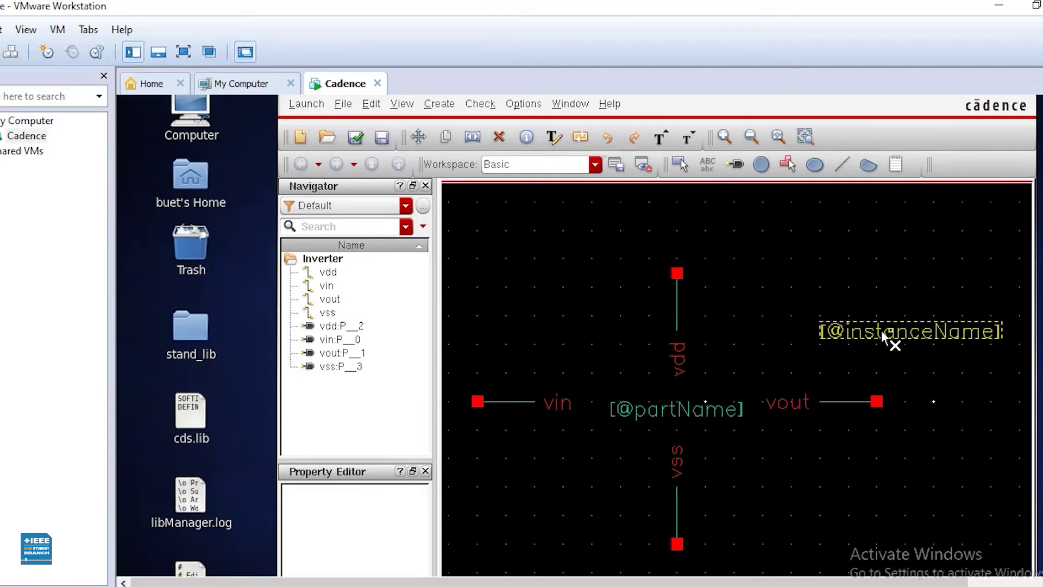
{"action": "left_click", "coordinate": [837, 322]}
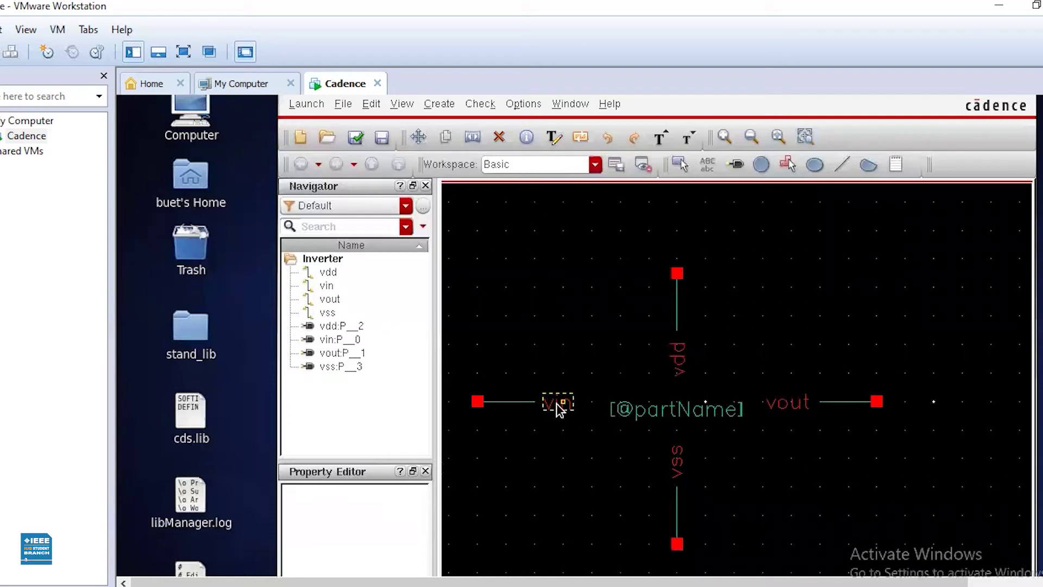
- Place the vin label above its pin, and shift the vin pin with its line inward toward the symbol's centre
{"action": "left_click_drag", "start_coordinate": [559, 411], "coordinate": [572, 438]}
{"action": "left_click", "coordinate": [490, 436]}
{"action": "left_click_drag", "start_coordinate": [478, 403], "coordinate": [526, 402]}
{"action": "left_click", "coordinate": [554, 461]}
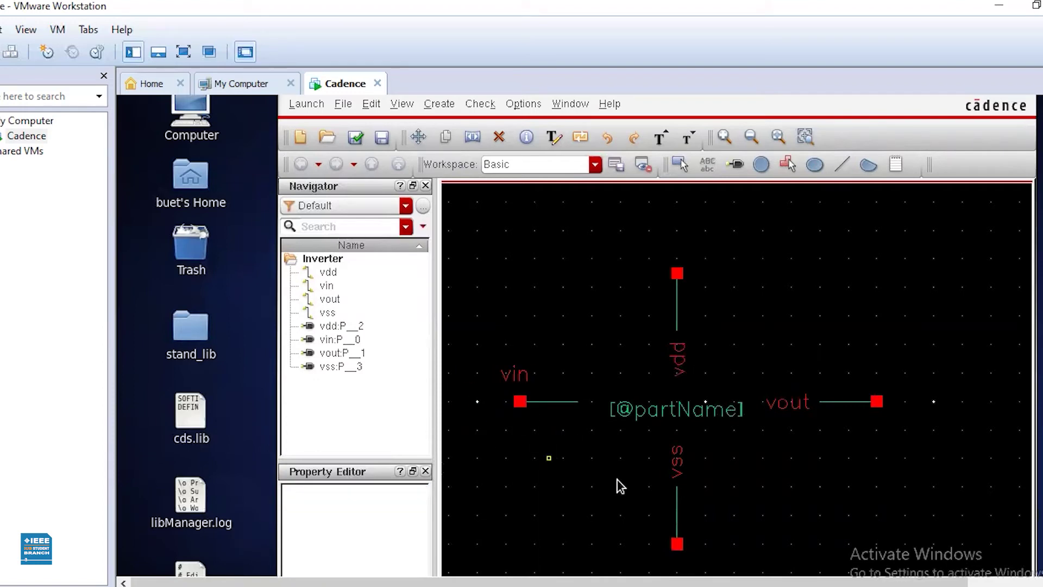
- Move the vdd and vss labels to the right of their respective pins
{"action": "left_click_drag", "start_coordinate": [678, 363], "coordinate": [694, 270]}
{"action": "left_click", "coordinate": [730, 326]}
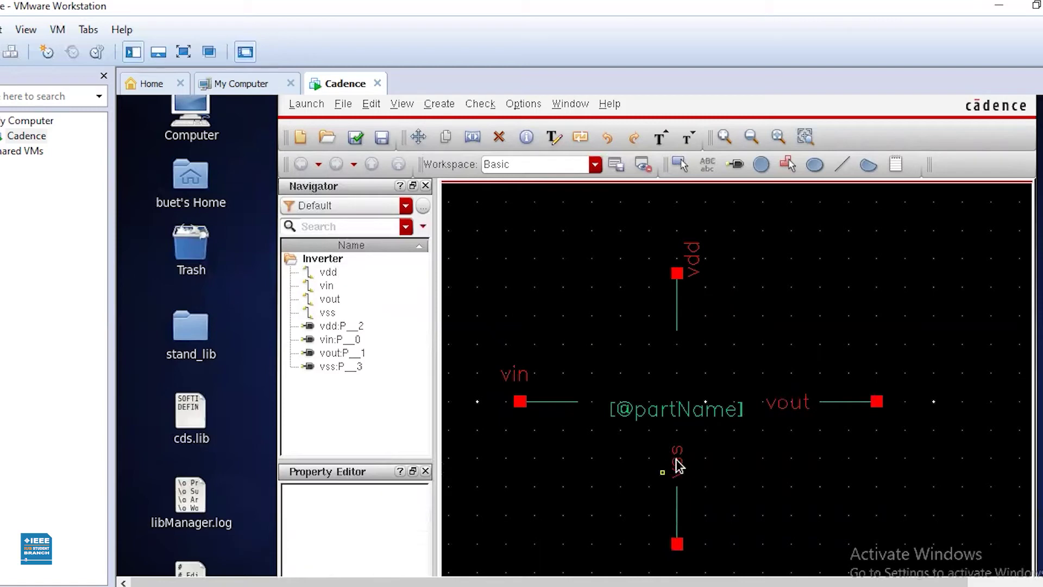
{"action": "left_click", "coordinate": [675, 462]}
{"action": "key", "text": "m"}
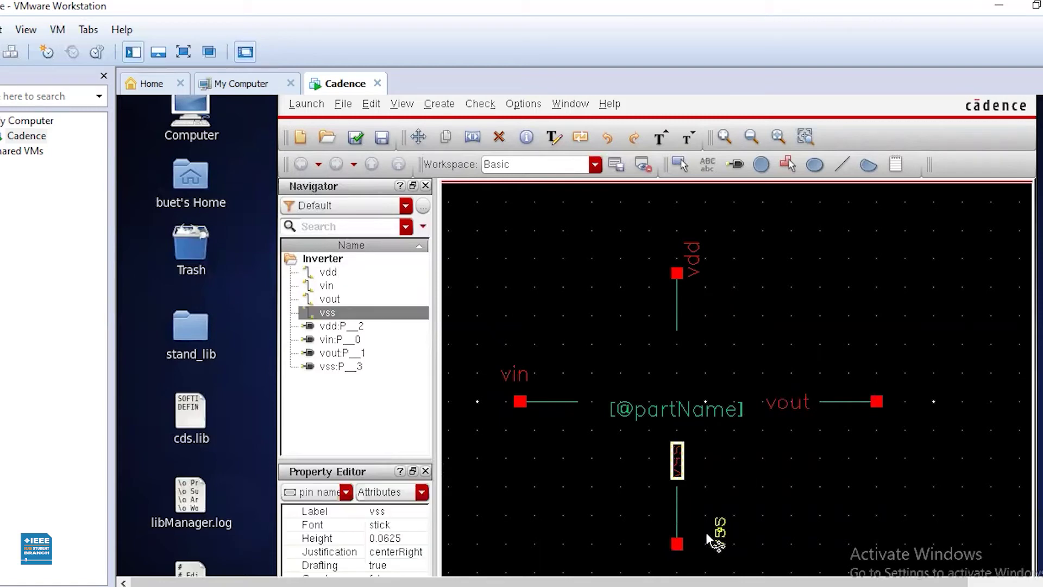
{"action": "left_click", "coordinate": [702, 534]}
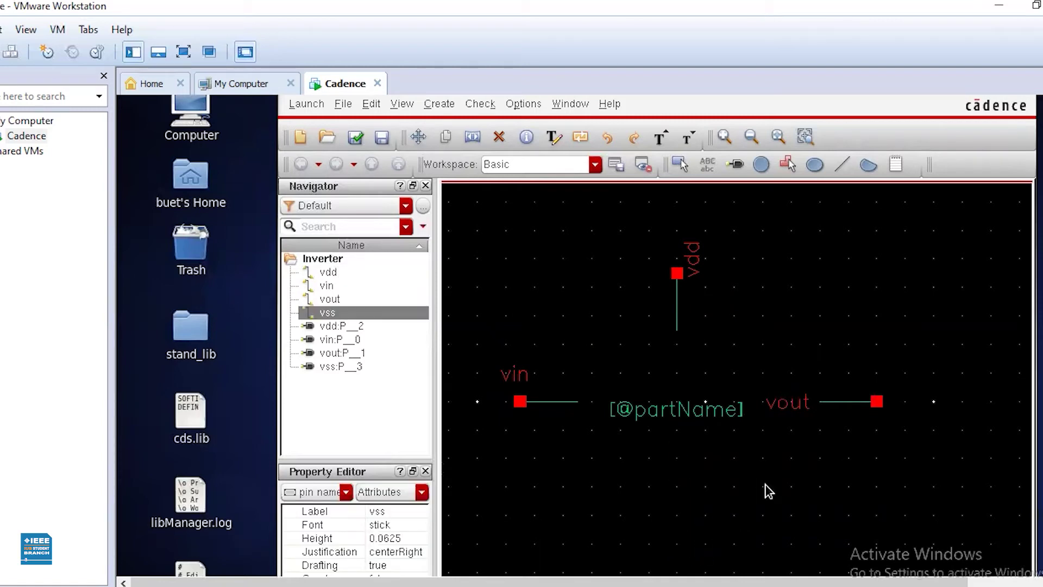
{"action": "left_click", "coordinate": [790, 405]}
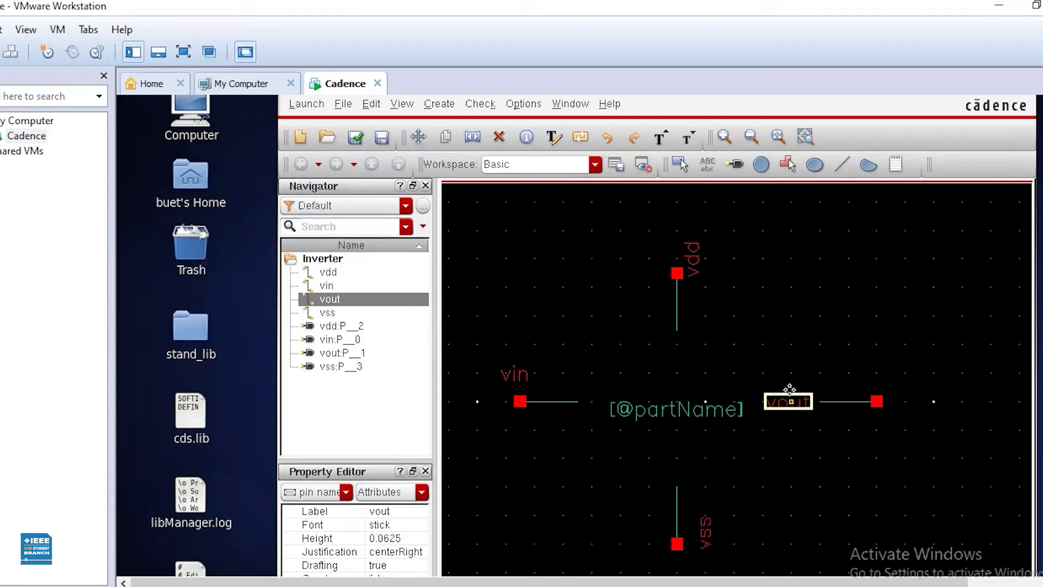
{"action": "key", "text": "m"}
{"action": "left_click", "coordinate": [665, 413]}
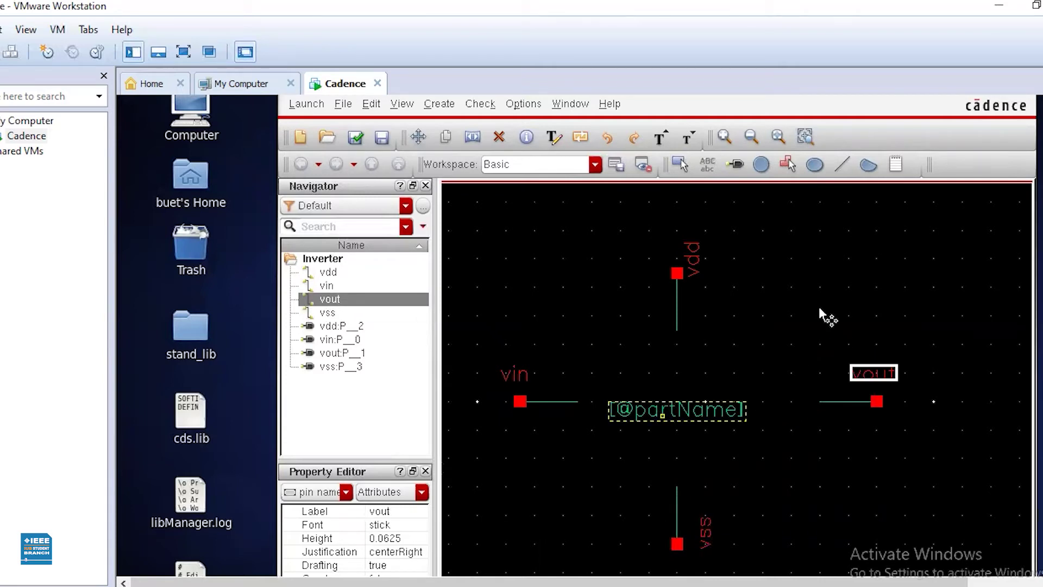
{"action": "left_click", "coordinate": [876, 268]}
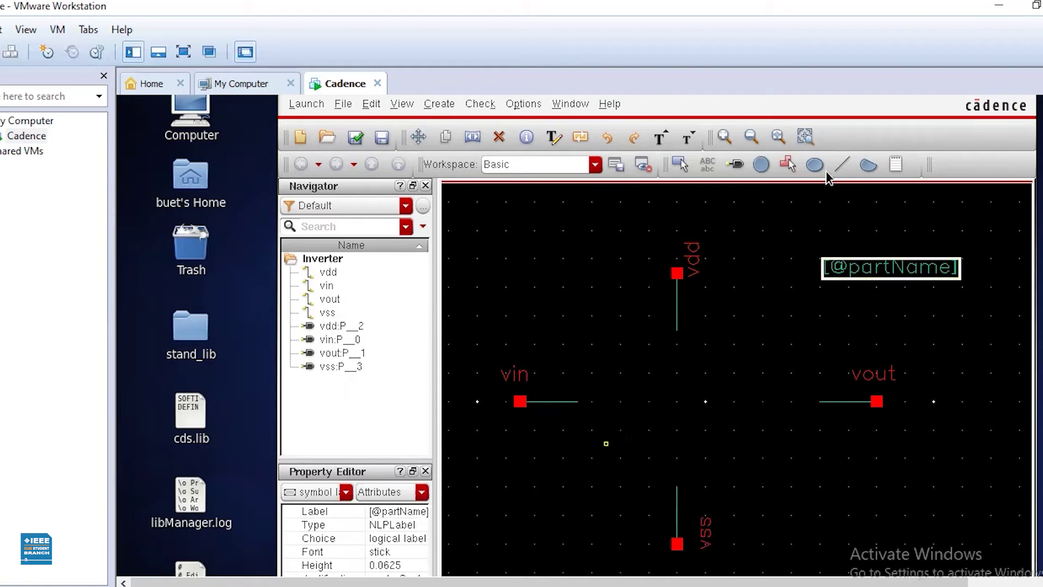
- Draw a closed triangle with lines, its vertical side at the vin pin line and its tip pointing toward vout
{"action": "left_click", "coordinate": [842, 165]}
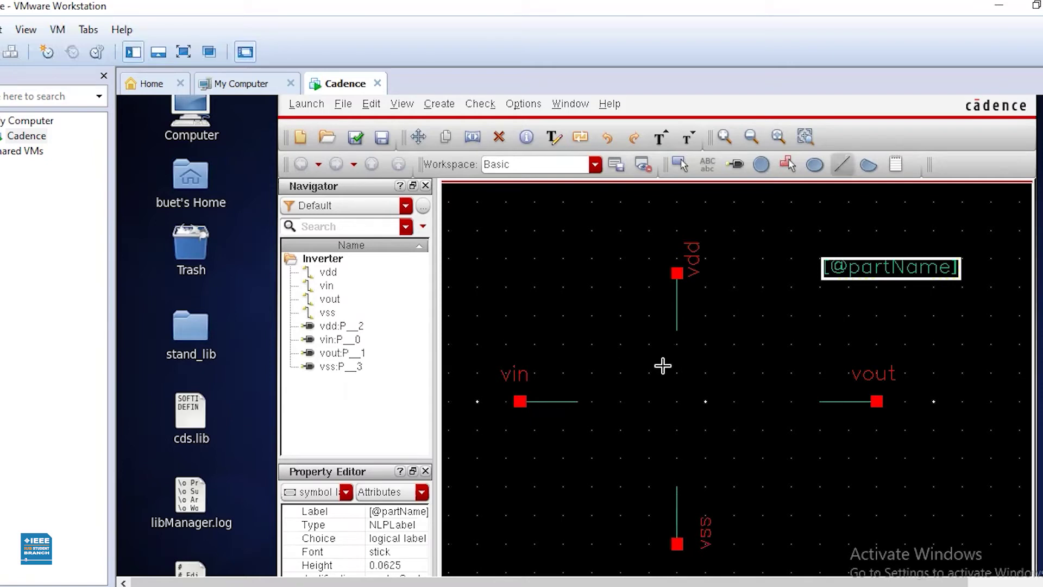
{"action": "left_click", "coordinate": [580, 346]}
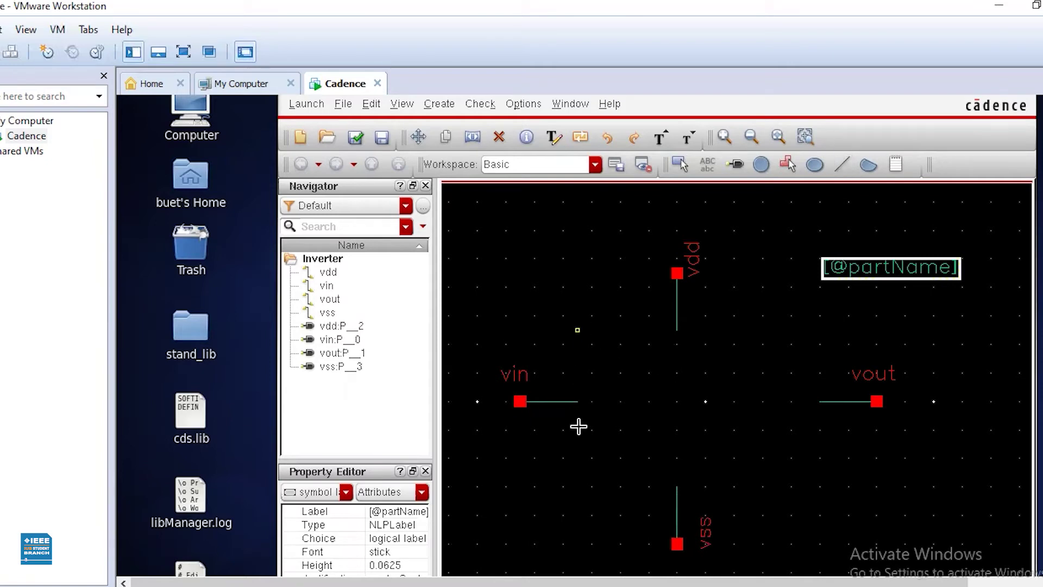
{"action": "left_click", "coordinate": [579, 459]}
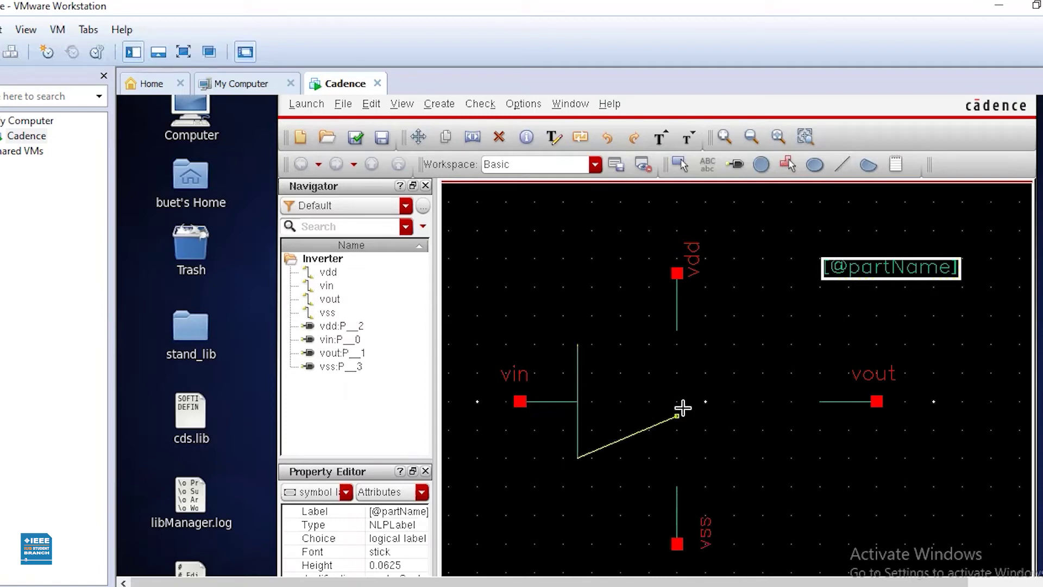
{"action": "left_click", "coordinate": [706, 401]}
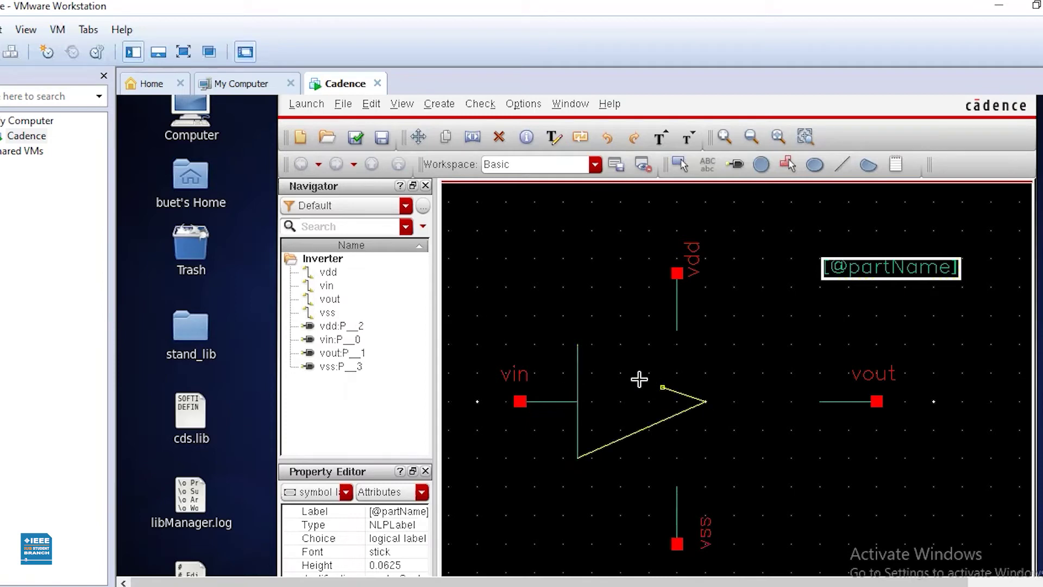
{"action": "left_click", "coordinate": [580, 344]}
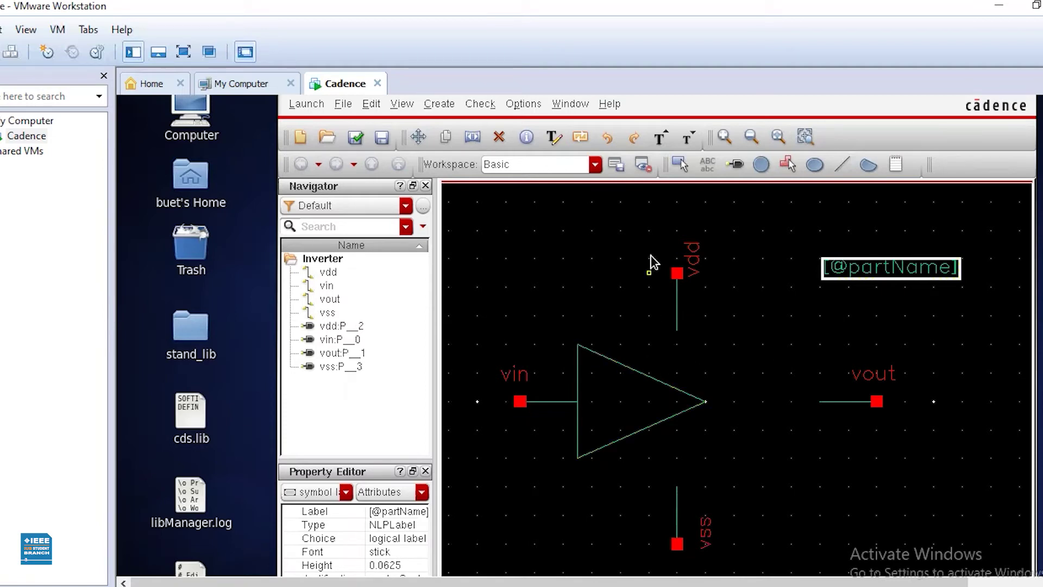
- Move the vdd and vss pins with their lines and labels onto the triangle's upper and lower edges
{"action": "left_click_drag", "start_coordinate": [647, 243], "coordinate": [746, 370]}
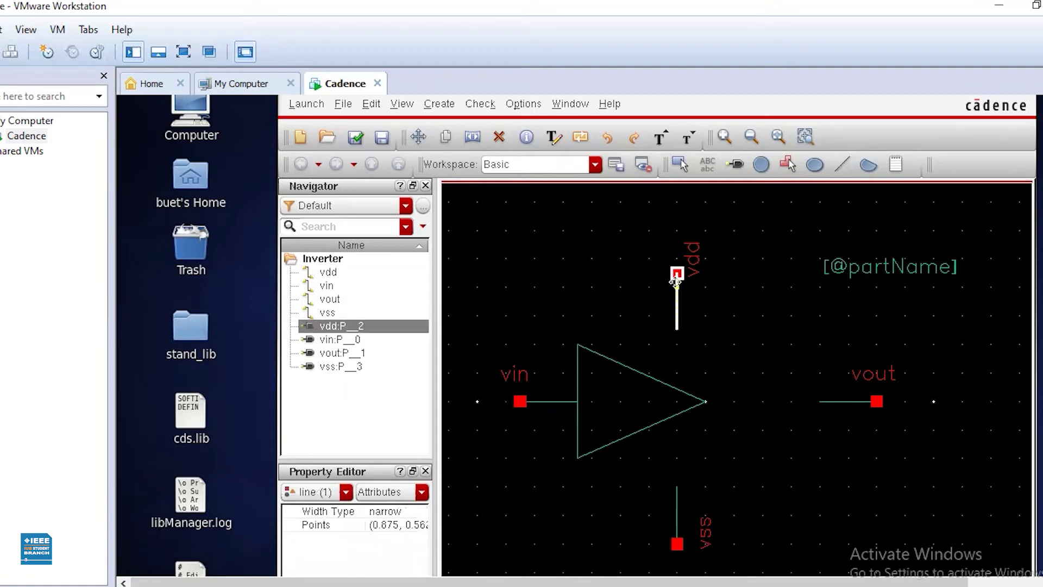
{"action": "left_click_drag", "start_coordinate": [670, 280], "coordinate": [628, 325]}
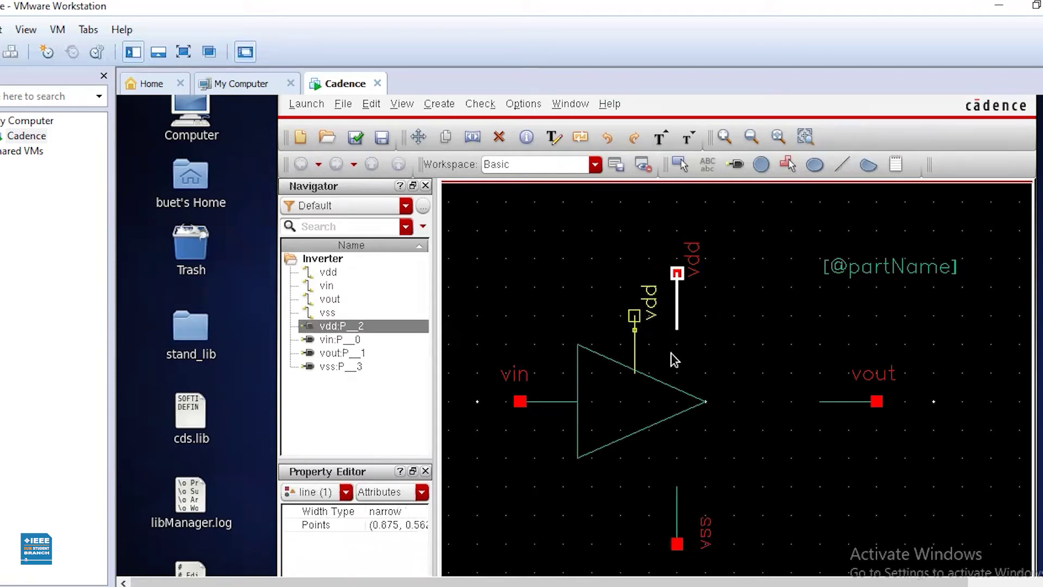
{"action": "left_click", "coordinate": [717, 356]}
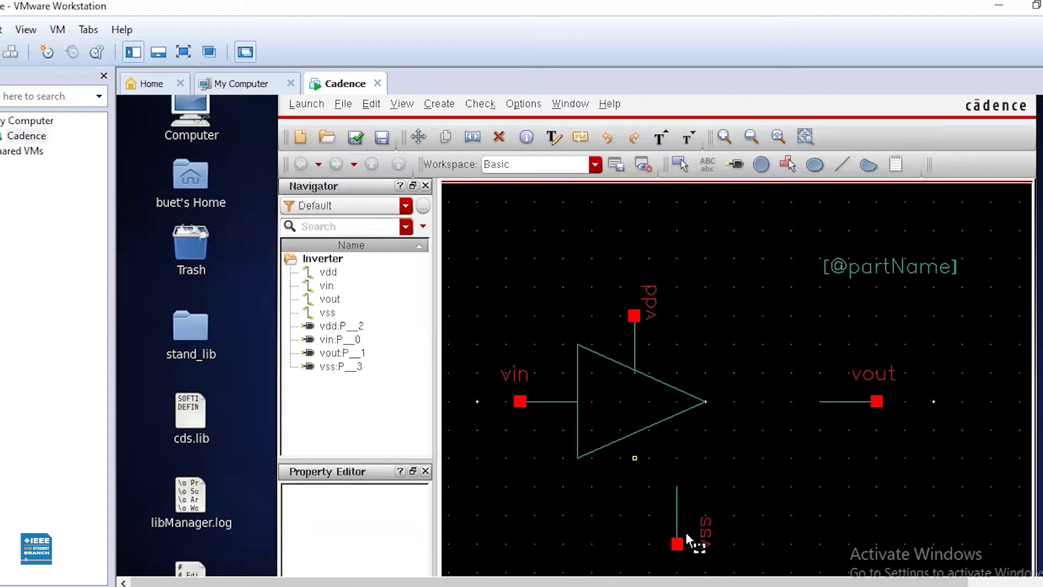
{"action": "left_click_drag", "start_coordinate": [687, 534], "coordinate": [720, 561]}
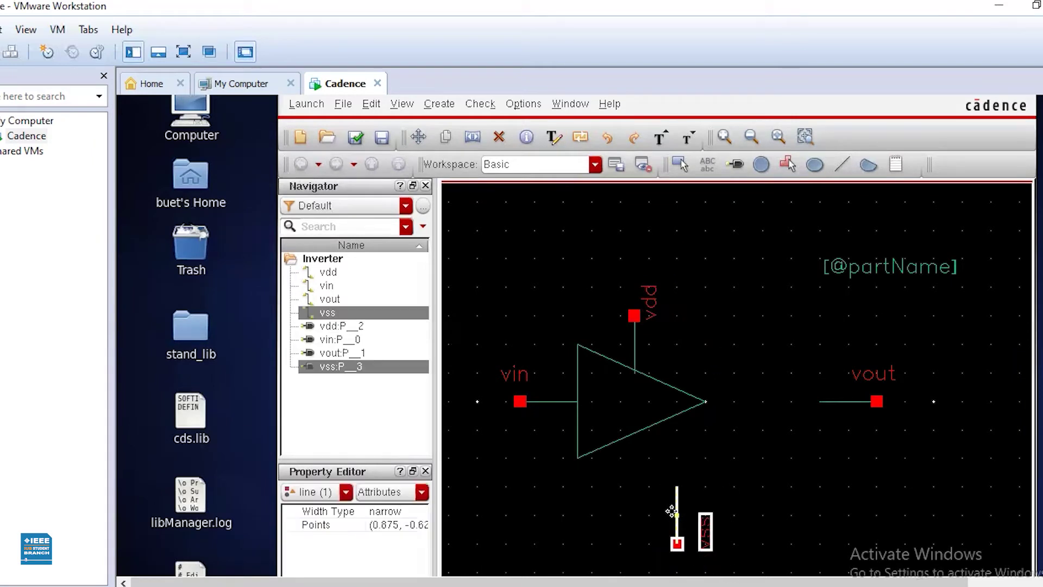
{"action": "left_click_drag", "start_coordinate": [675, 511], "coordinate": [635, 458]}
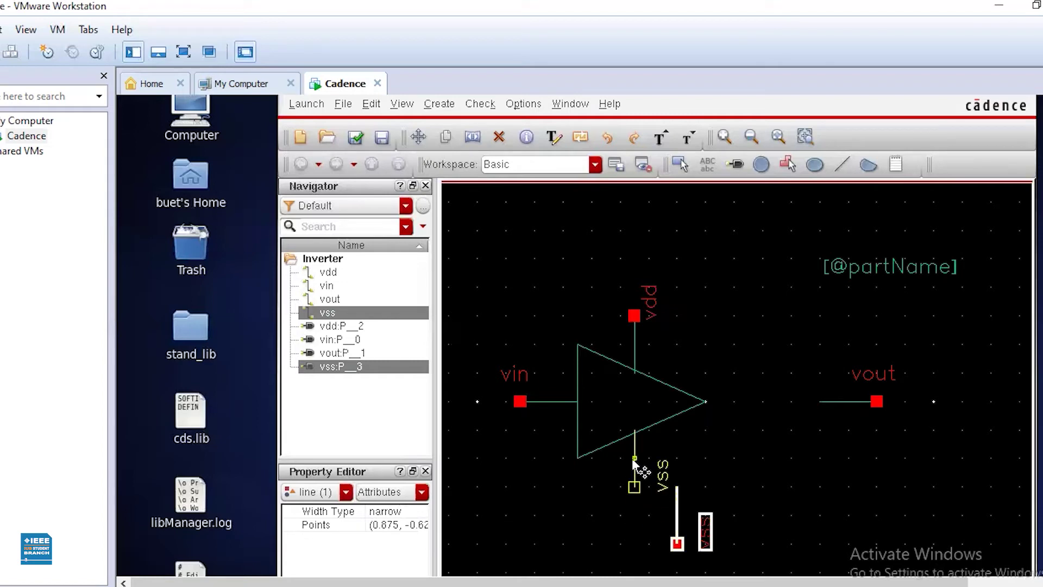
{"action": "left_click_drag", "start_coordinate": [634, 464], "coordinate": [634, 465]}
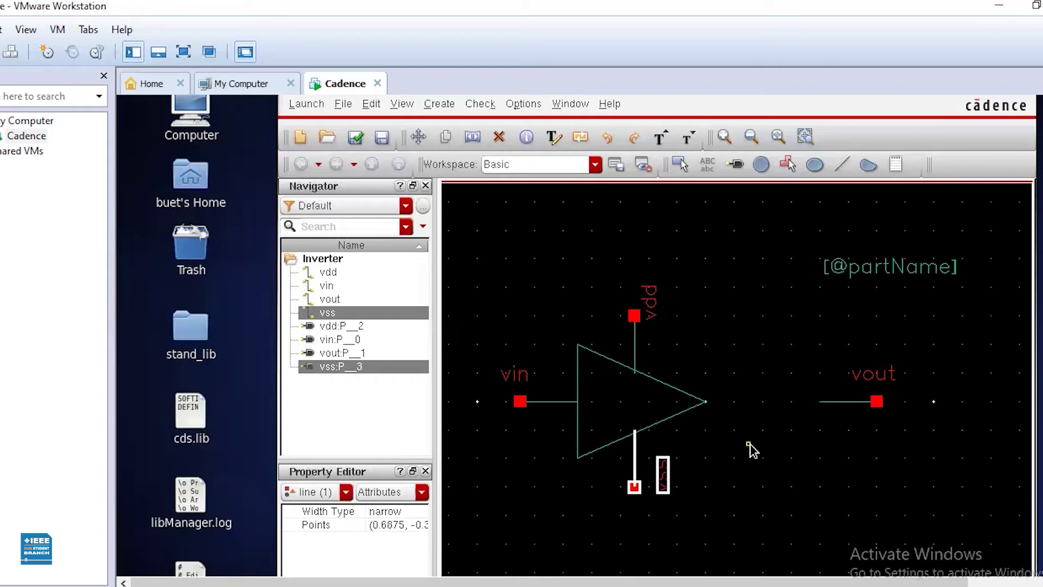
{"action": "left_click", "coordinate": [815, 452]}
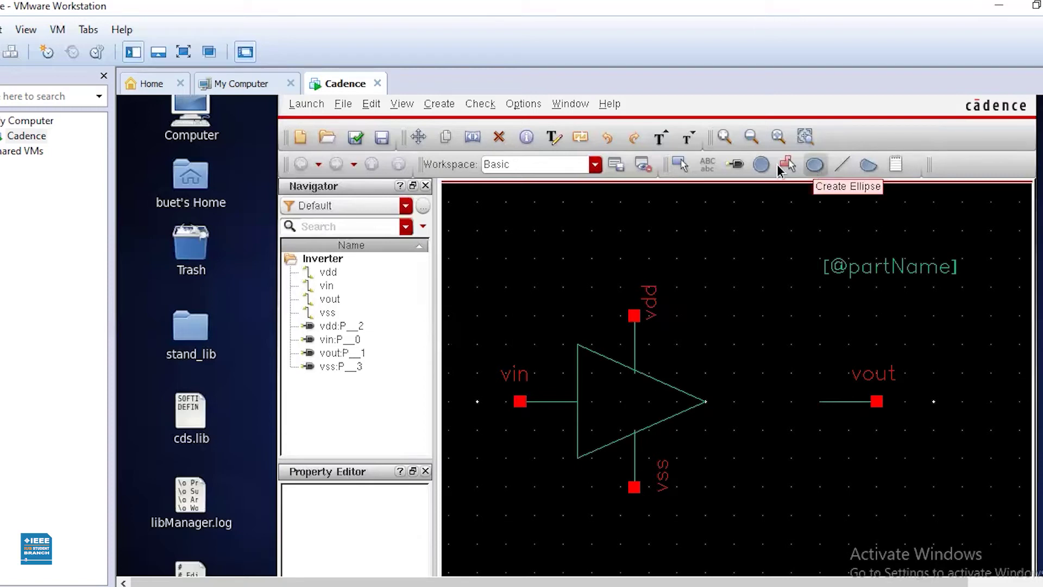
- Draw a small inversion circle centred on the triangle's tip
{"action": "left_click", "coordinate": [759, 169]}
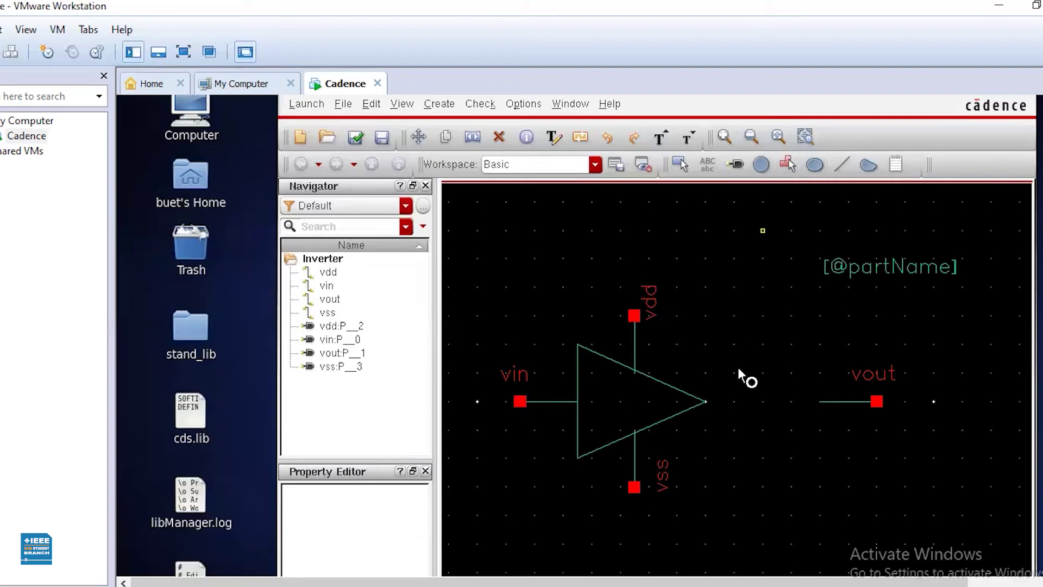
{"action": "left_click", "coordinate": [705, 403]}
{"action": "left_click", "coordinate": [711, 393]}
{"action": "key", "text": "Escape"}
- Move the vout pin with its line and label inward so that the line meets the inversion circle
{"action": "left_click_drag", "start_coordinate": [792, 358], "coordinate": [918, 446]}
{"action": "left_click_drag", "start_coordinate": [858, 401], "coordinate": [767, 403]}
{"action": "left_click", "coordinate": [939, 347]}
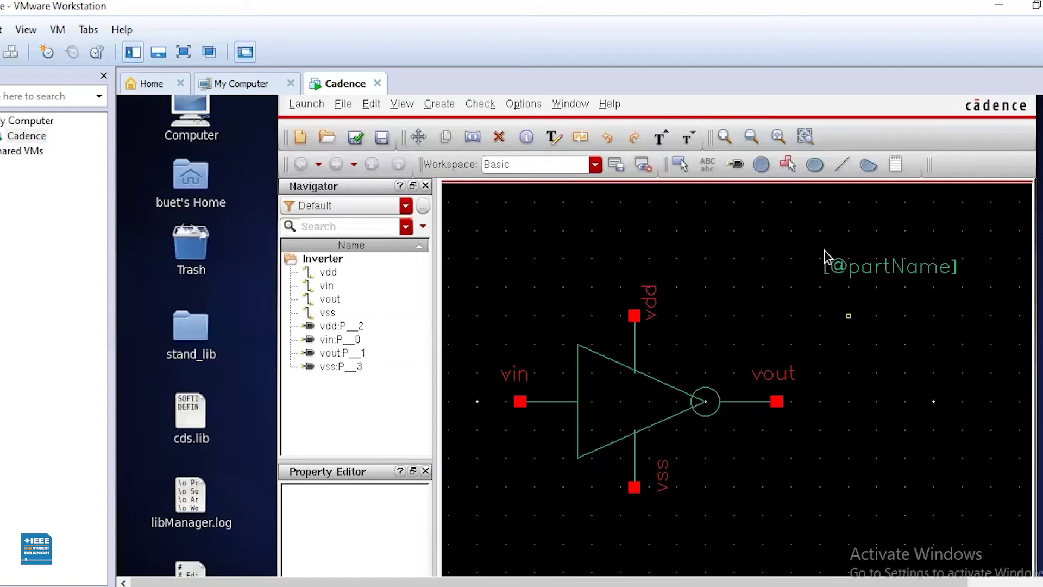
{"action": "left_click", "coordinate": [862, 267]}
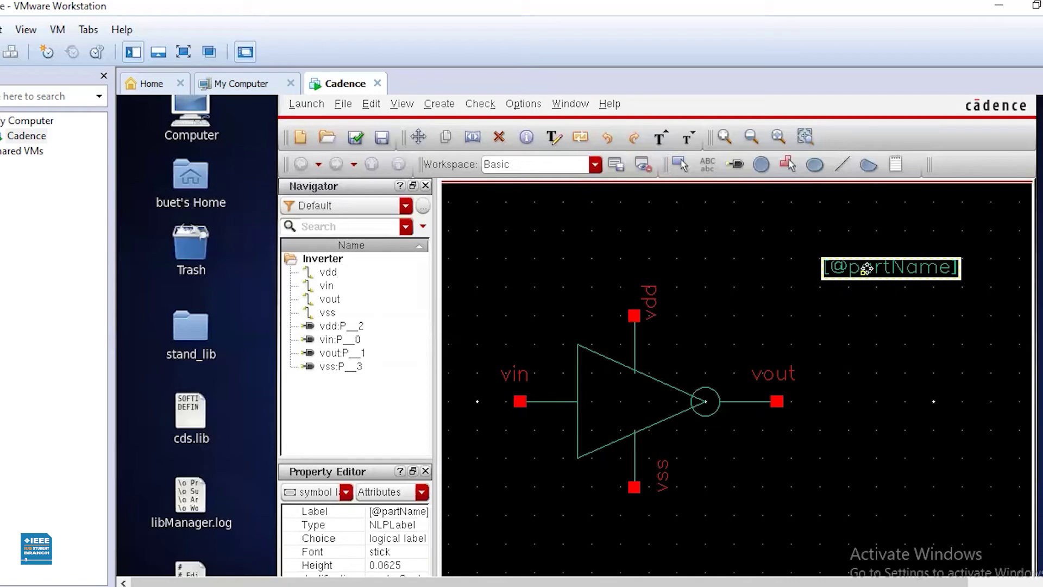
{"action": "key", "text": "q"}
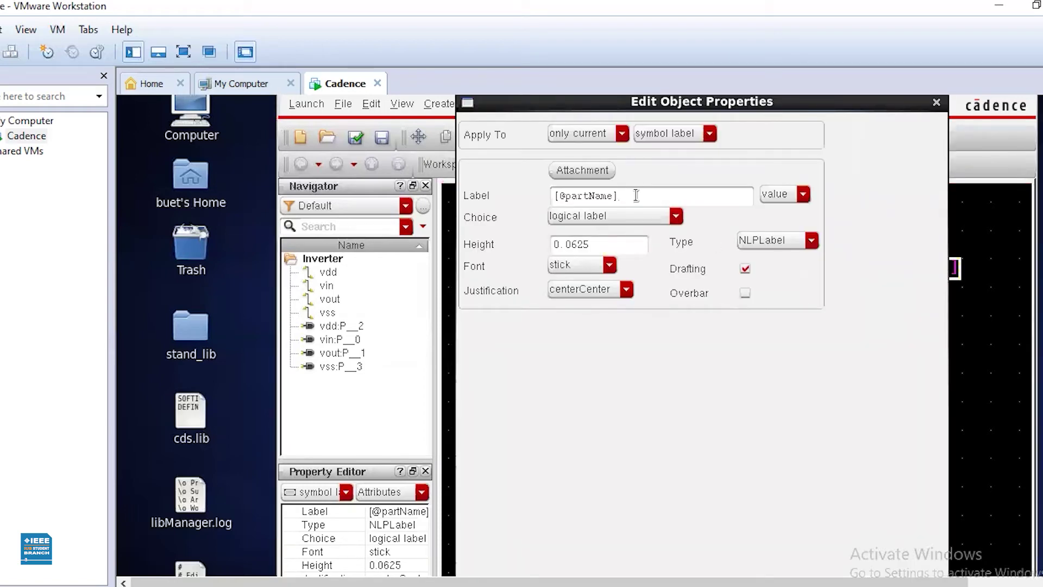
{"action": "key", "text": "BackSpace"}
{"action": "key", "text": "BackSpace"}
{"action": "key", "text": "BackSpace"}
{"action": "key", "text": "BackSpace"}
{"action": "key", "text": "BackSpace"}
{"action": "key", "text": "BackSpace"}
{"action": "key", "text": "BackSpace"}
{"action": "key", "text": "BackSpace"}
{"action": "key", "text": "BackSpace"}
{"action": "key", "text": "BackSpace"}
{"action": "key", "text": "BackSpace"}
{"action": "type", "text": "inv"}
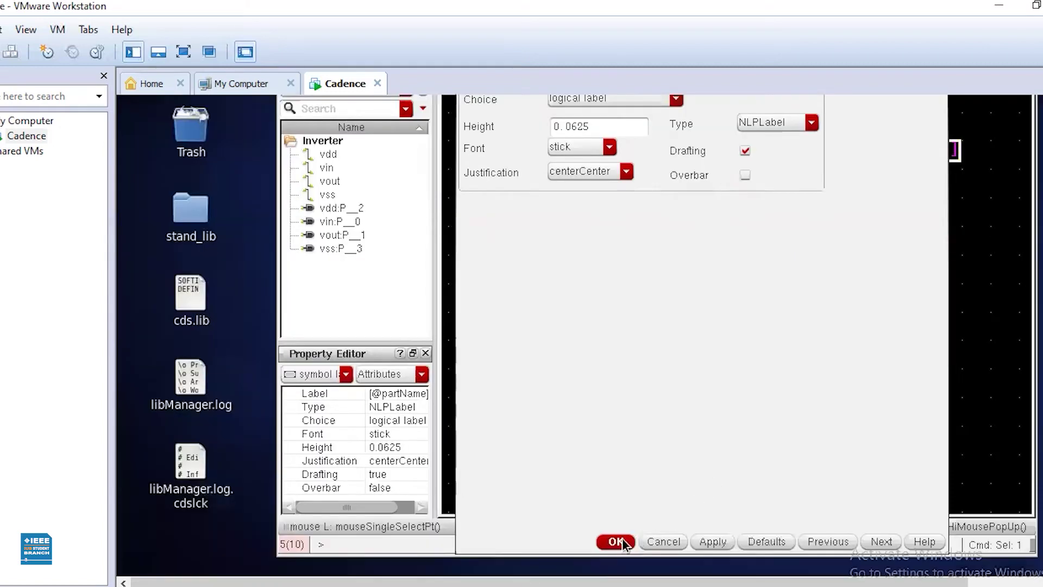
{"action": "left_click", "coordinate": [617, 542]}
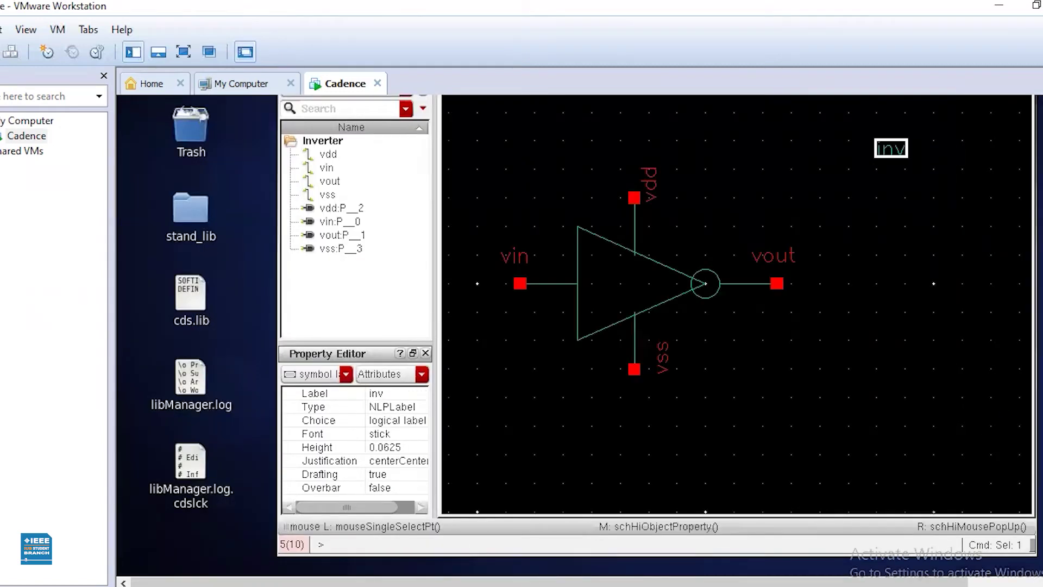
{"action": "left_click", "coordinate": [907, 297]}
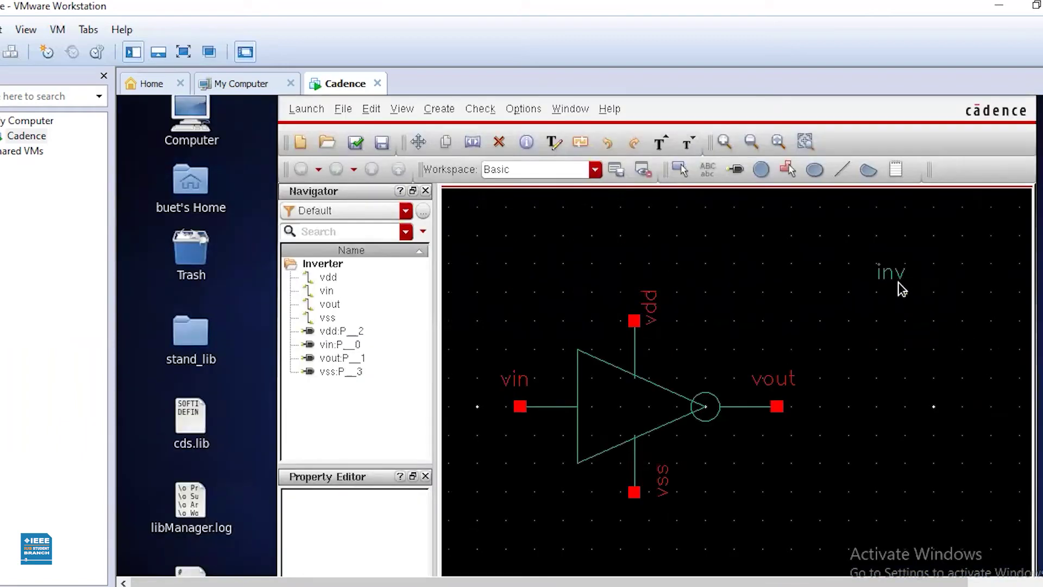
- Move the inv label inside the triangle
{"action": "left_click", "coordinate": [891, 272]}
{"action": "left_click_drag", "start_coordinate": [892, 271], "coordinate": [625, 413]}
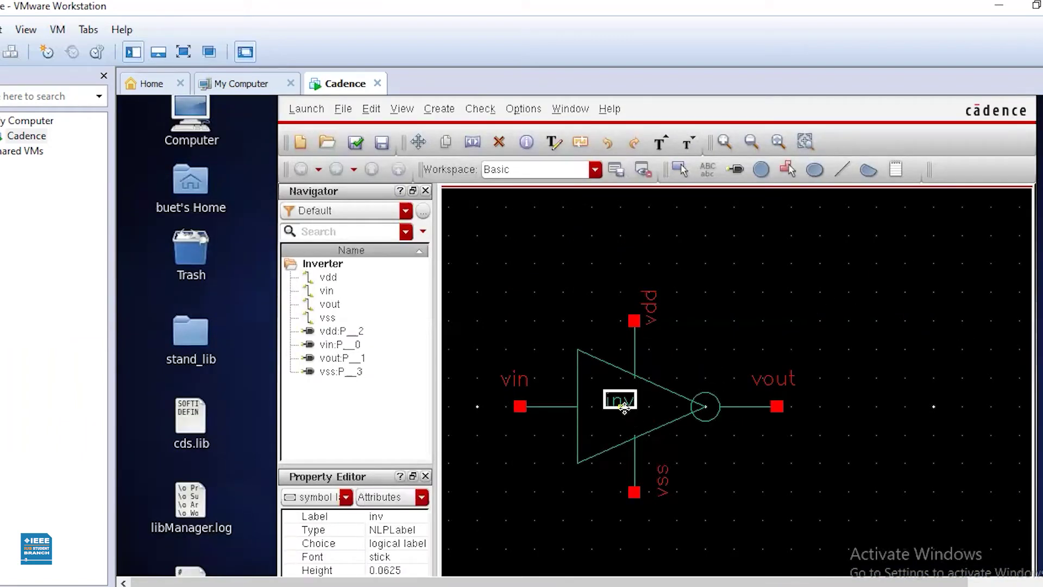
{"action": "left_click", "coordinate": [748, 310]}
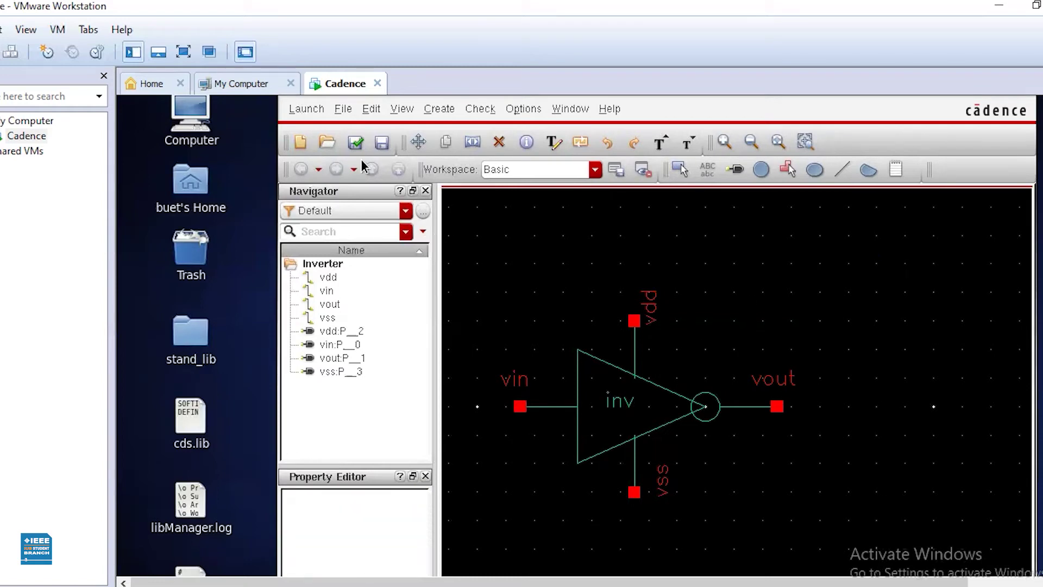
- Save the inverter symbol, and view the Inverter schematic window before returning to the symbol
{"action": "left_click", "coordinate": [381, 143]}
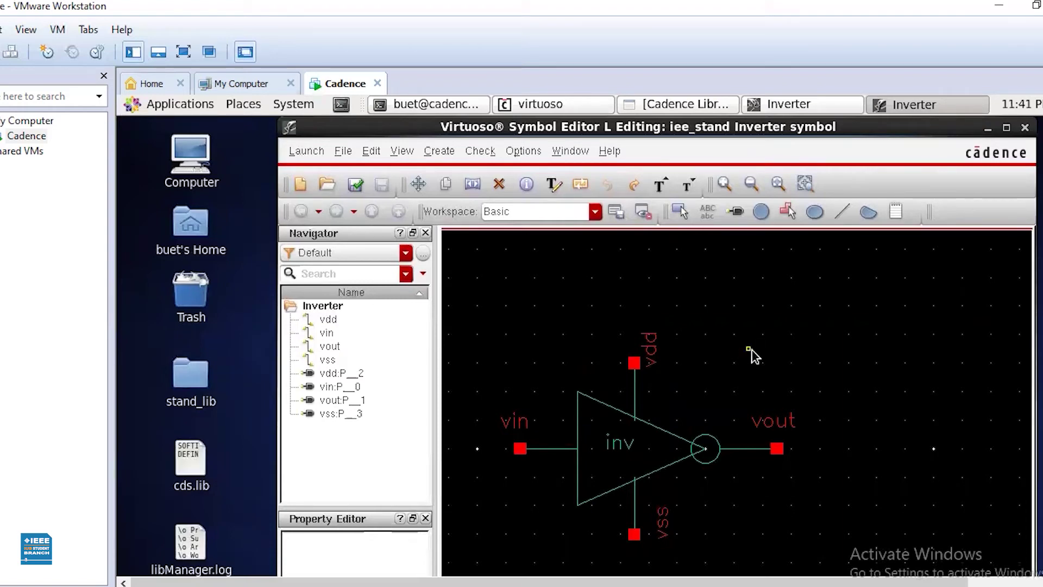
{"action": "left_click", "coordinate": [780, 105]}
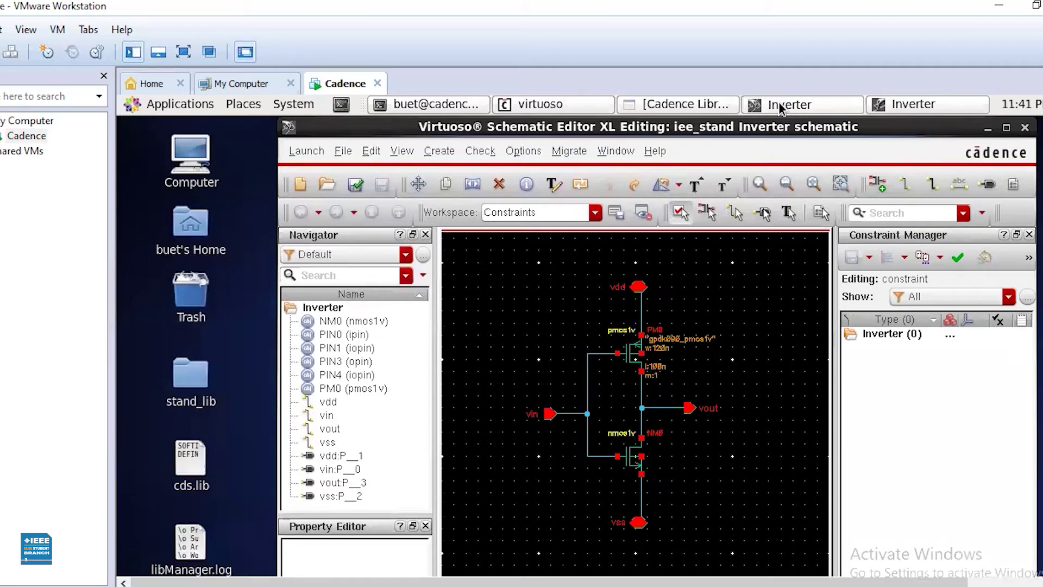
{"action": "left_click", "coordinate": [922, 108]}
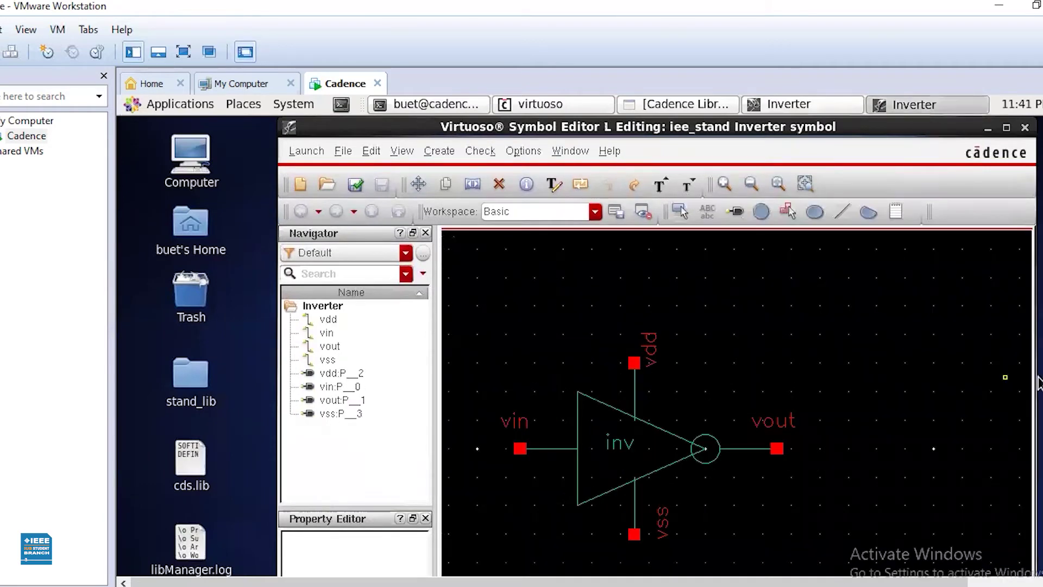
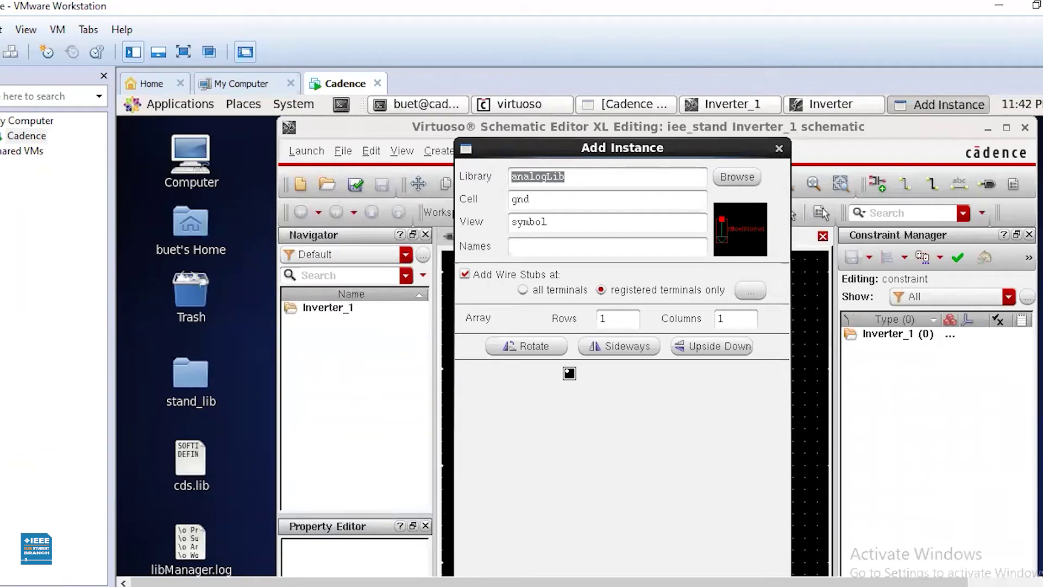
- Choose the symbol view of the Inverter cell in the iee_stand library as the instance to add
{"action": "left_click", "coordinate": [738, 176]}
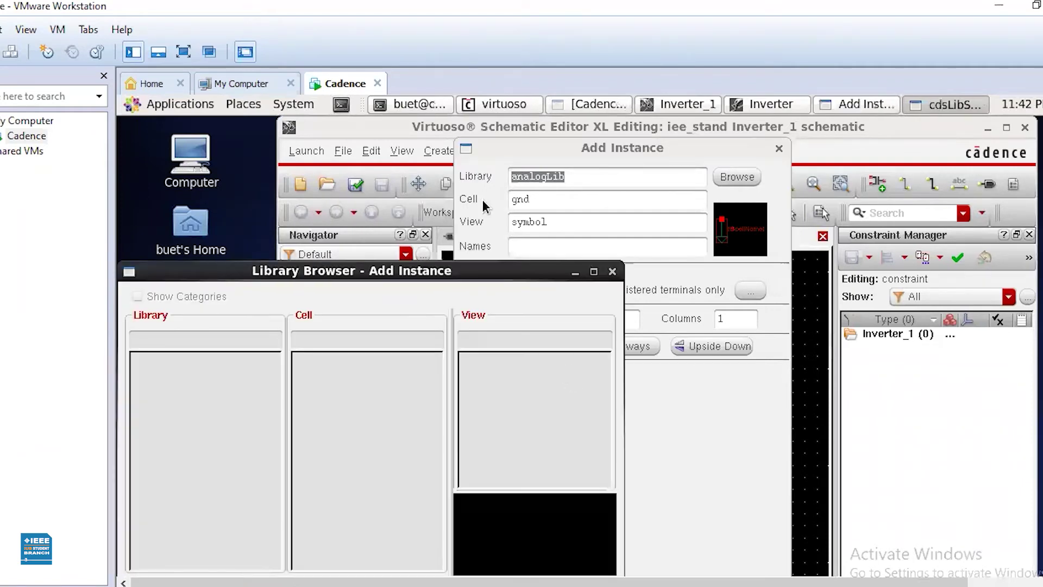
{"action": "left_click_drag", "start_coordinate": [438, 272], "coordinate": [584, 148]}
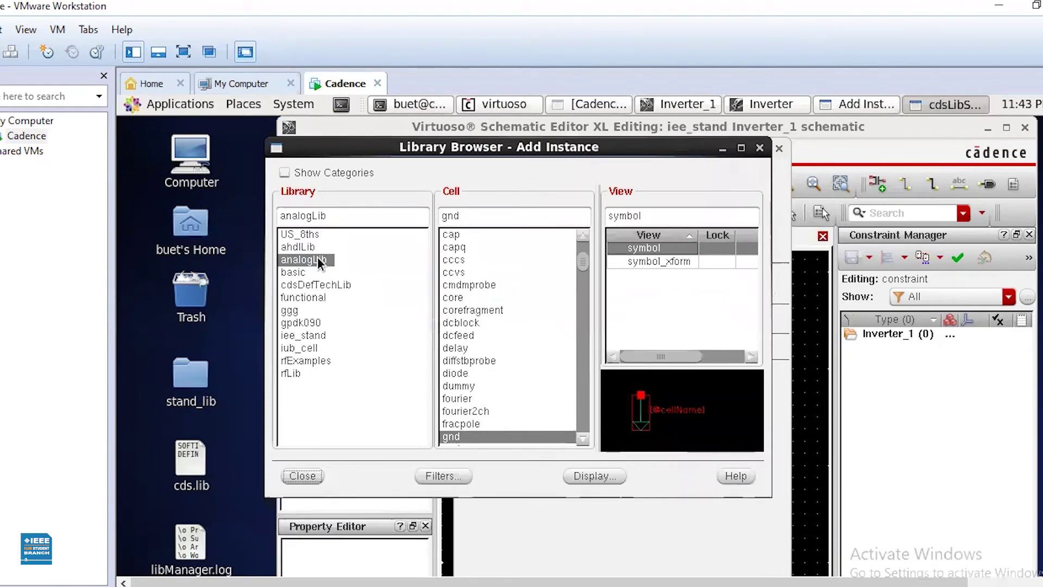
{"action": "left_click", "coordinate": [305, 323]}
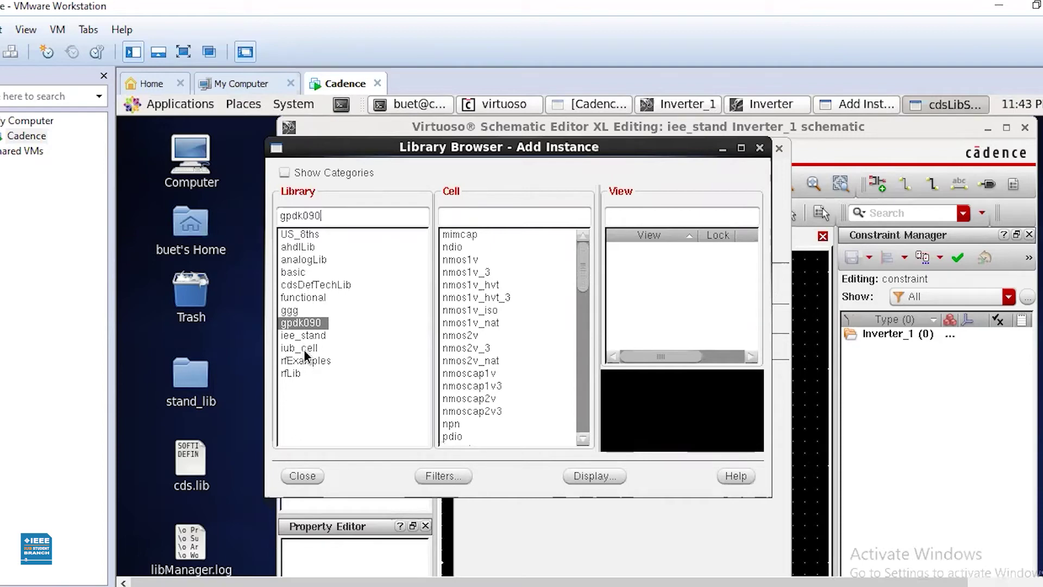
{"action": "left_click", "coordinate": [304, 349]}
{"action": "left_click", "coordinate": [312, 335]}
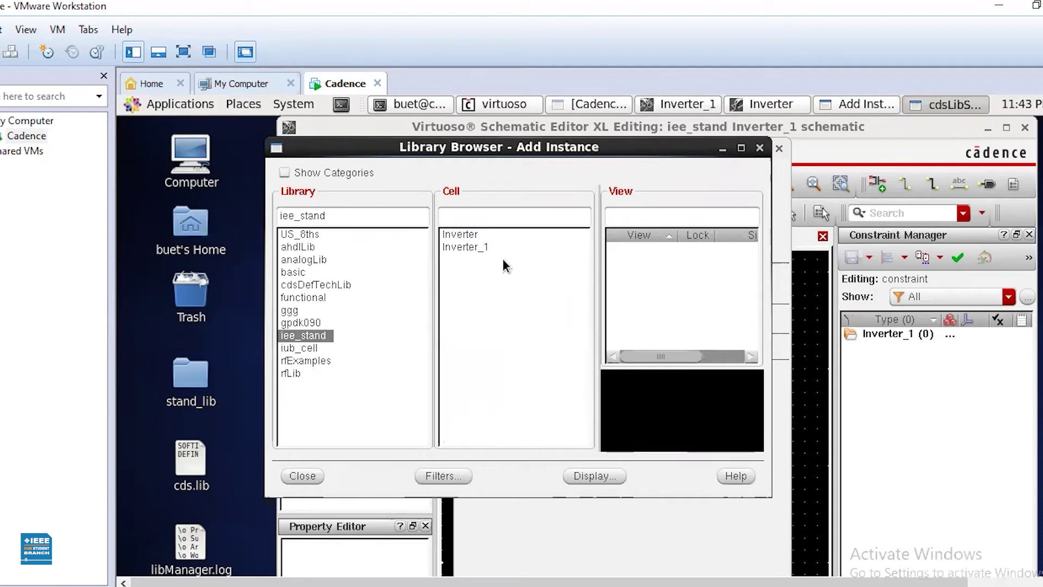
{"action": "left_click", "coordinate": [464, 235]}
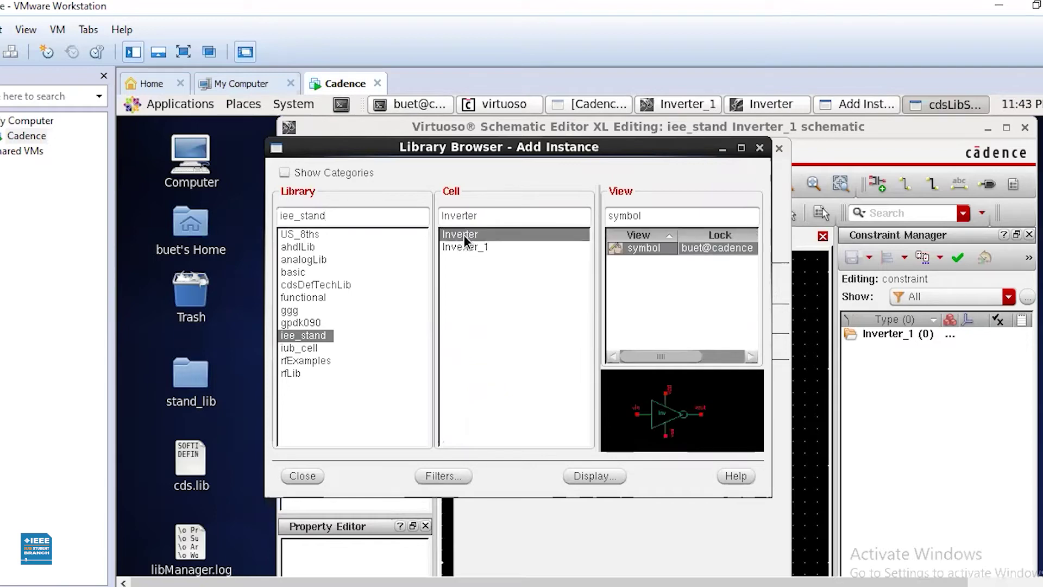
{"action": "left_click", "coordinate": [722, 150]}
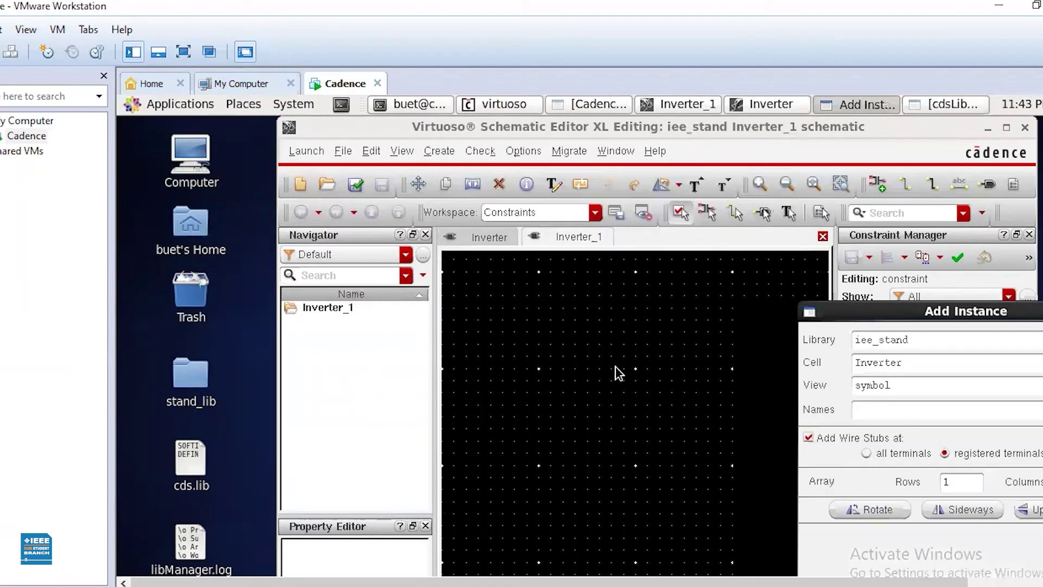
- Place one instance of the inverter symbol in the Inverter_1 schematic, end the placement and select the instance
{"action": "left_click_drag", "start_coordinate": [619, 373], "coordinate": [939, 214]}
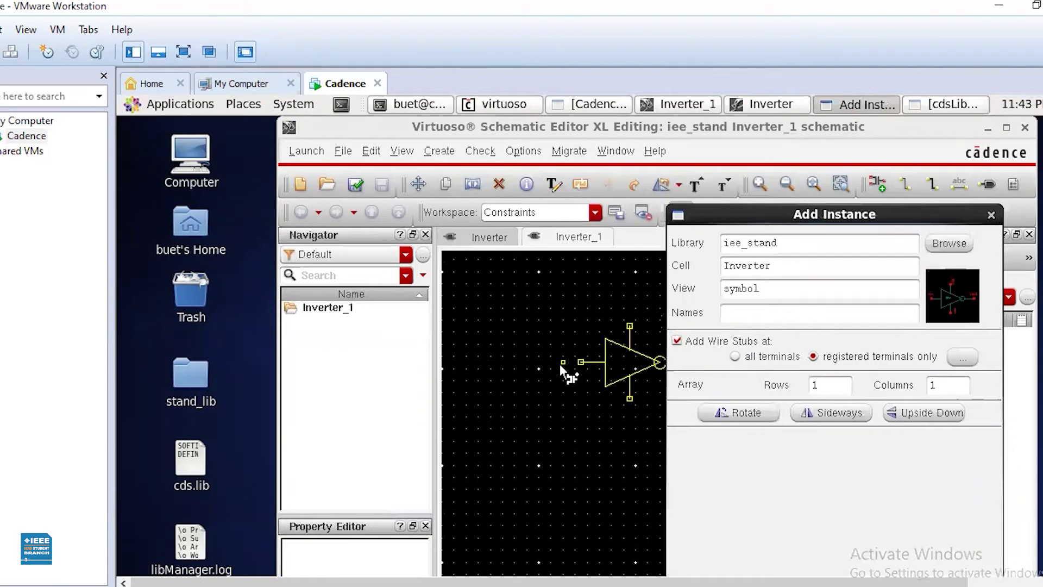
{"action": "left_click", "coordinate": [546, 361]}
{"action": "key", "text": "Escape"}
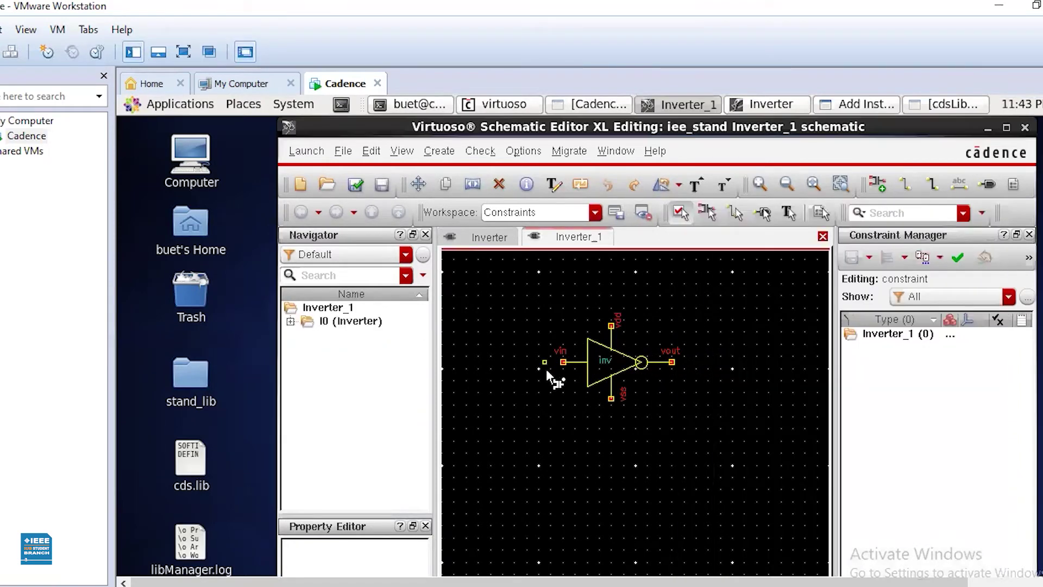
{"action": "key", "text": "Escape"}
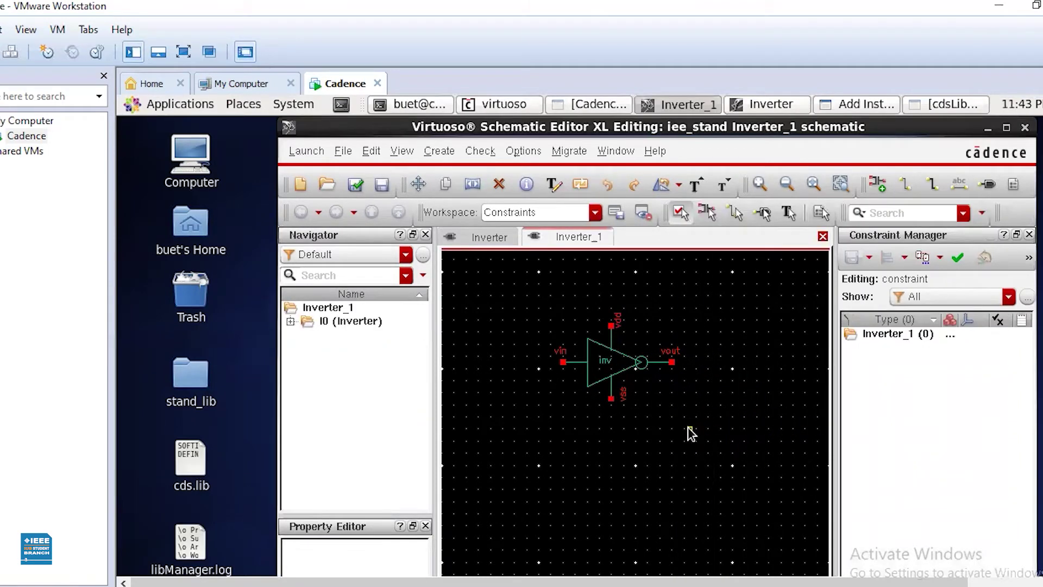
{"action": "left_click", "coordinate": [601, 366]}
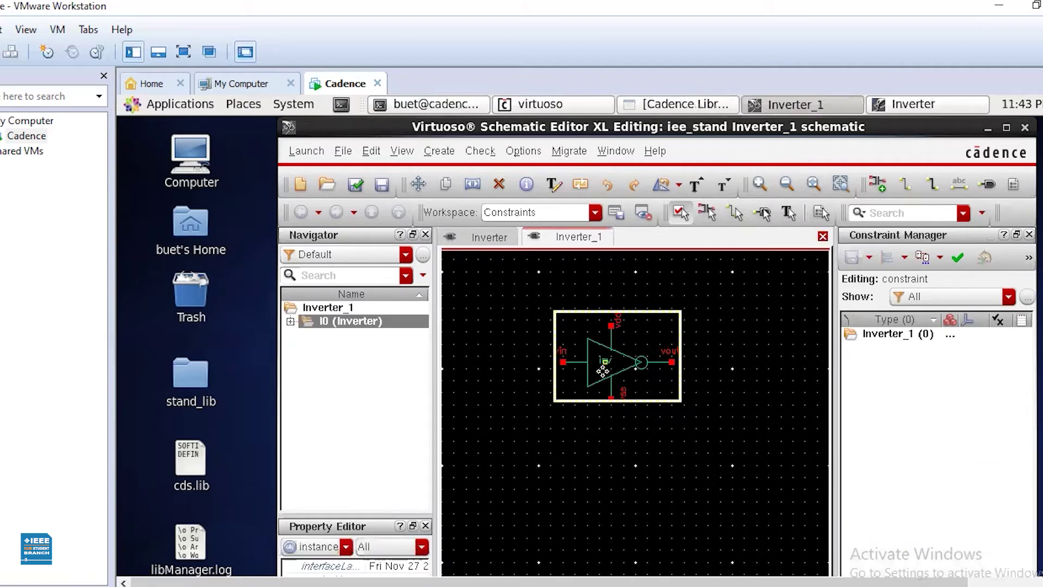
- Move the inverter instance slightly lower in the Inverter_1 schematic and deselect it
{"action": "left_click_drag", "start_coordinate": [601, 367], "coordinate": [599, 406]}
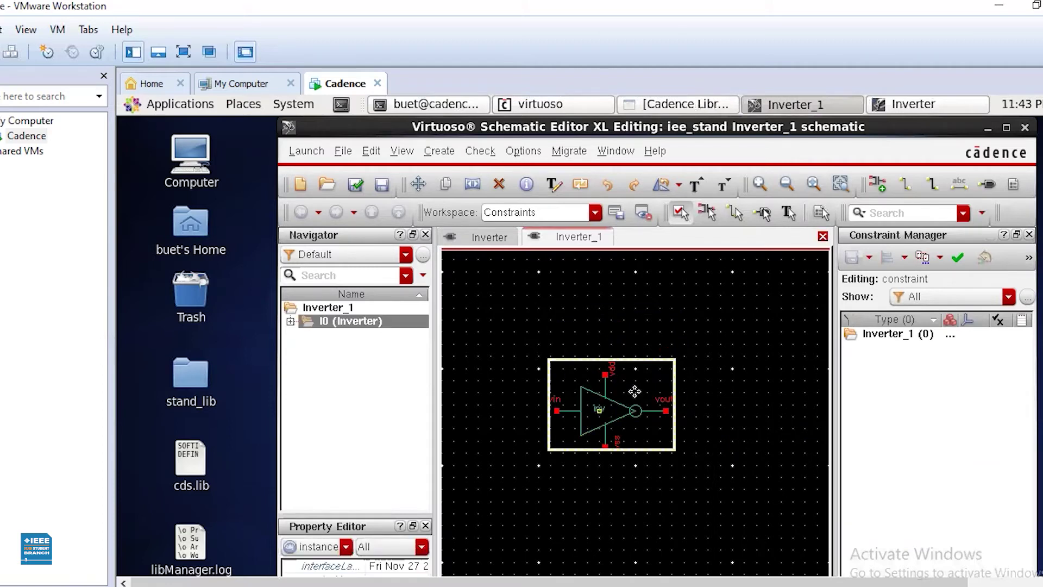
{"action": "left_click", "coordinate": [703, 325]}
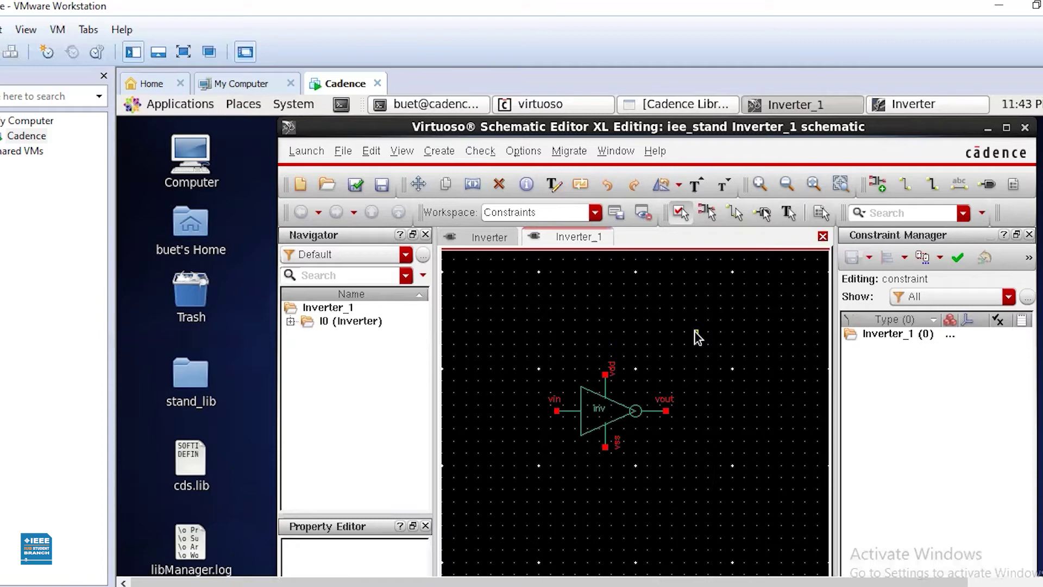
- Place one vdc source symbol from analogLib below the inverter and end the placement
{"action": "key", "text": "i"}
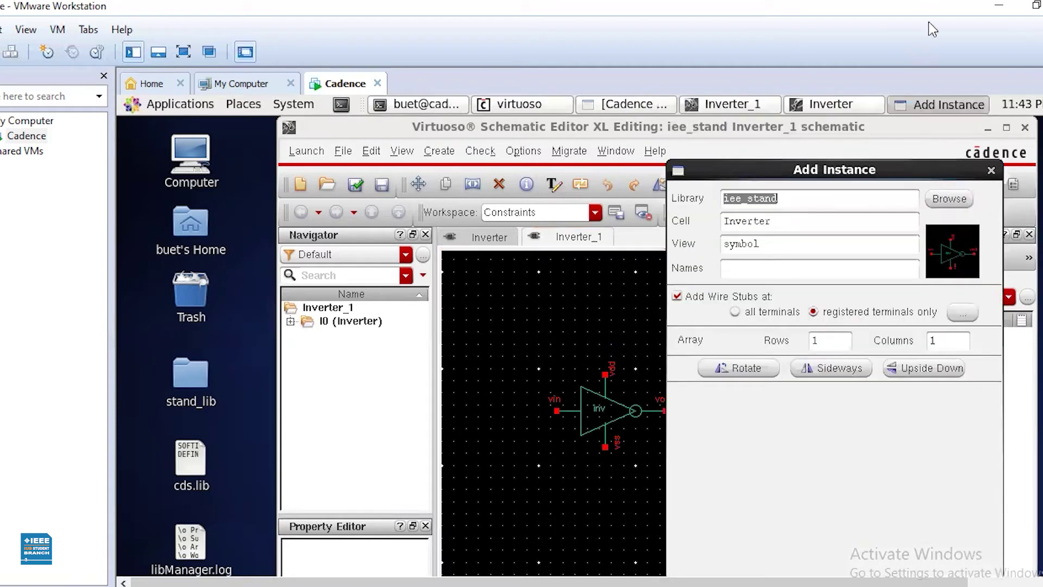
{"action": "left_click", "coordinate": [950, 199]}
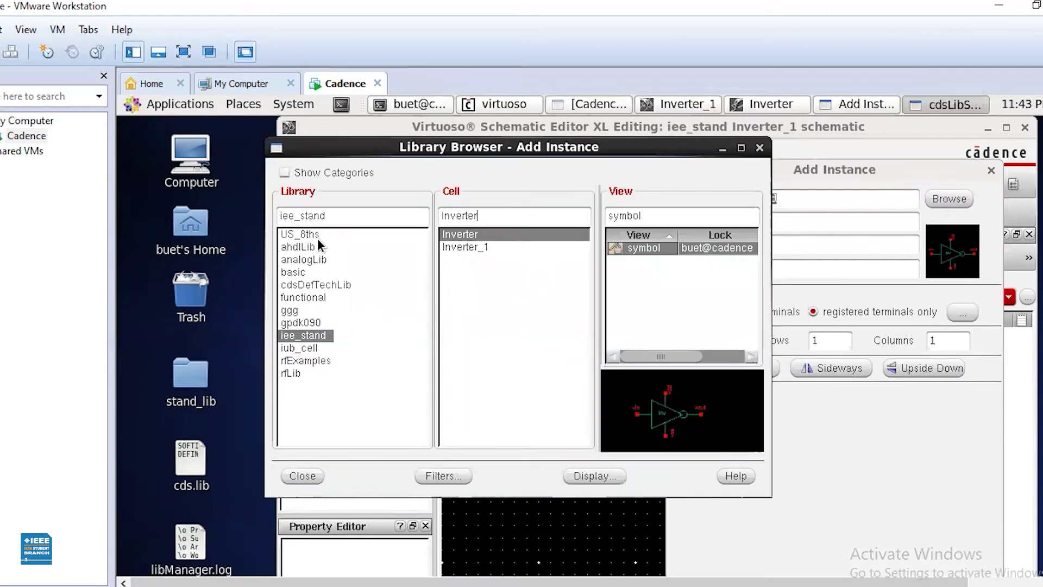
{"action": "left_click", "coordinate": [305, 259]}
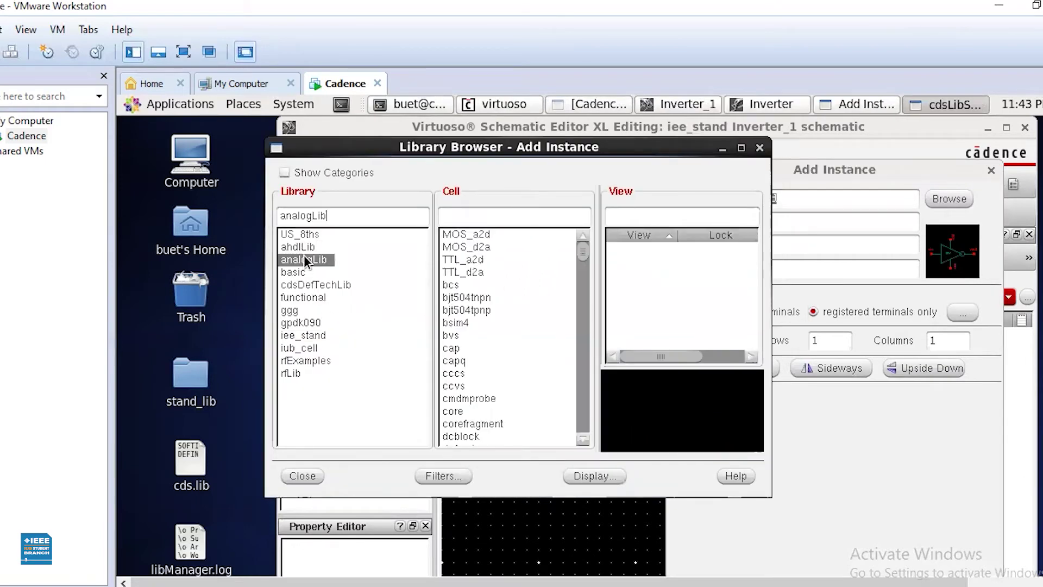
{"action": "left_click", "coordinate": [473, 213]}
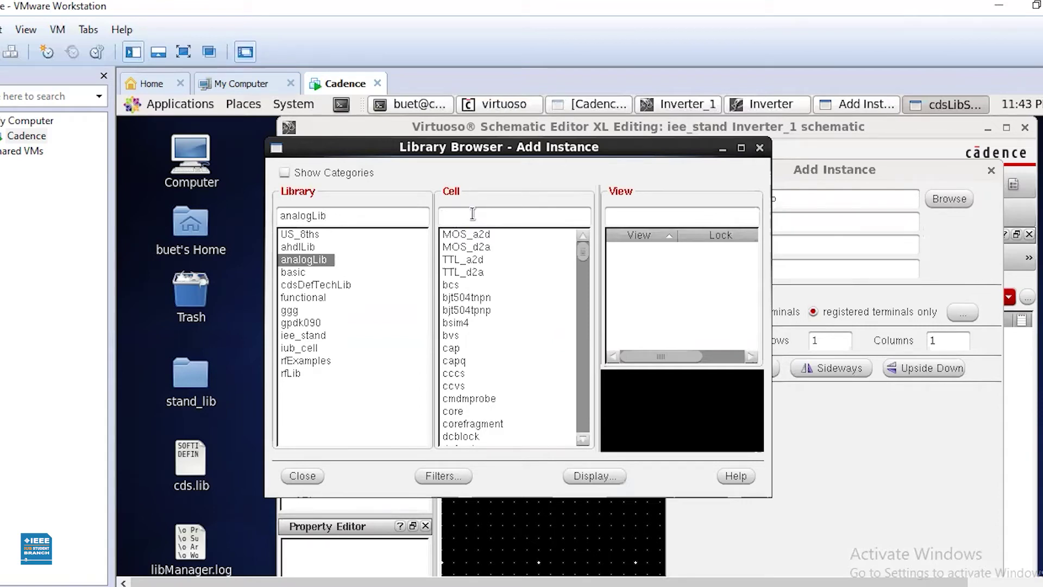
{"action": "type", "text": "vdc"}
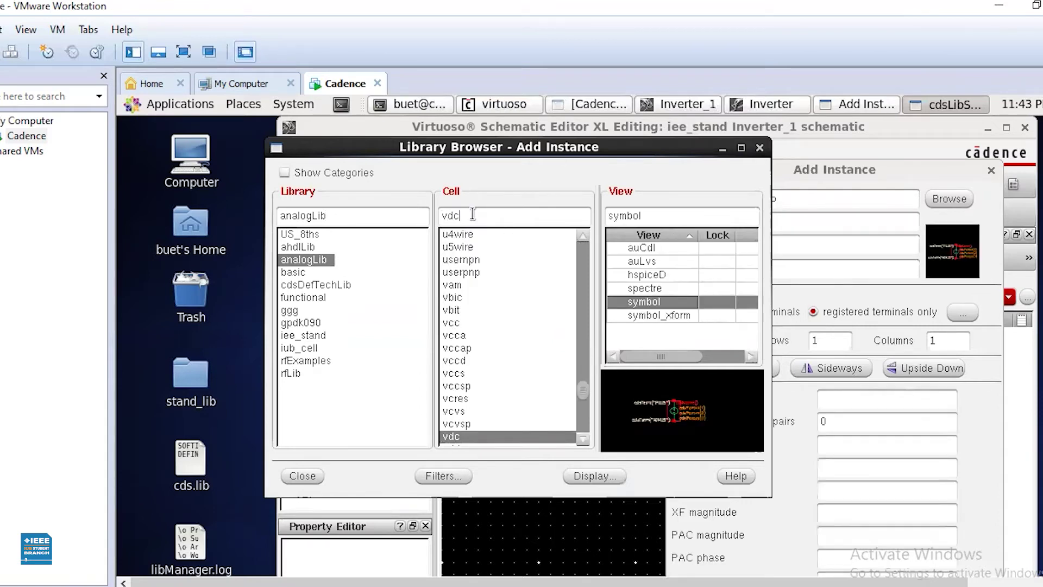
{"action": "left_click", "coordinate": [525, 512]}
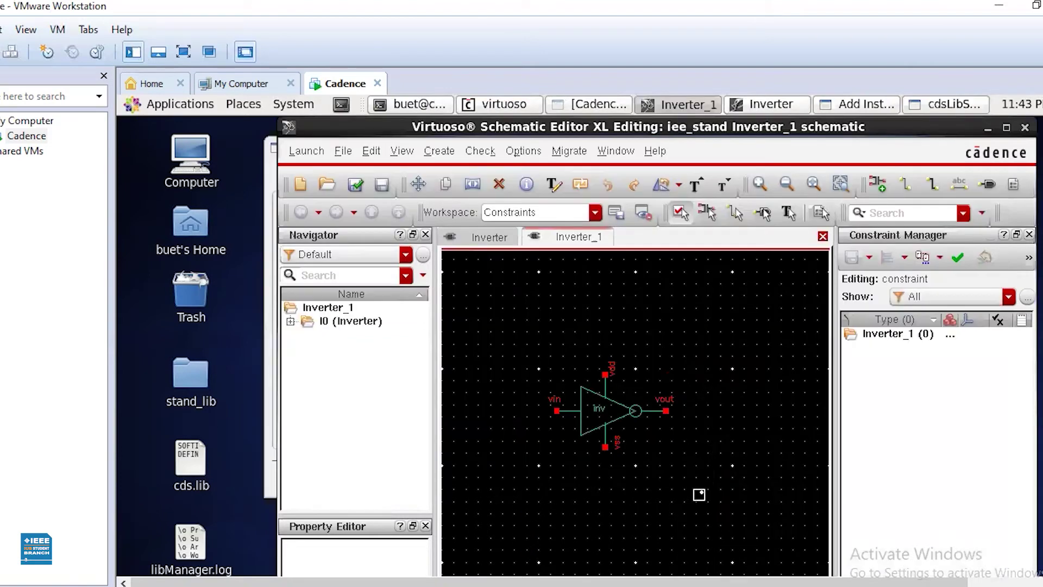
{"action": "key", "text": "Escape"}
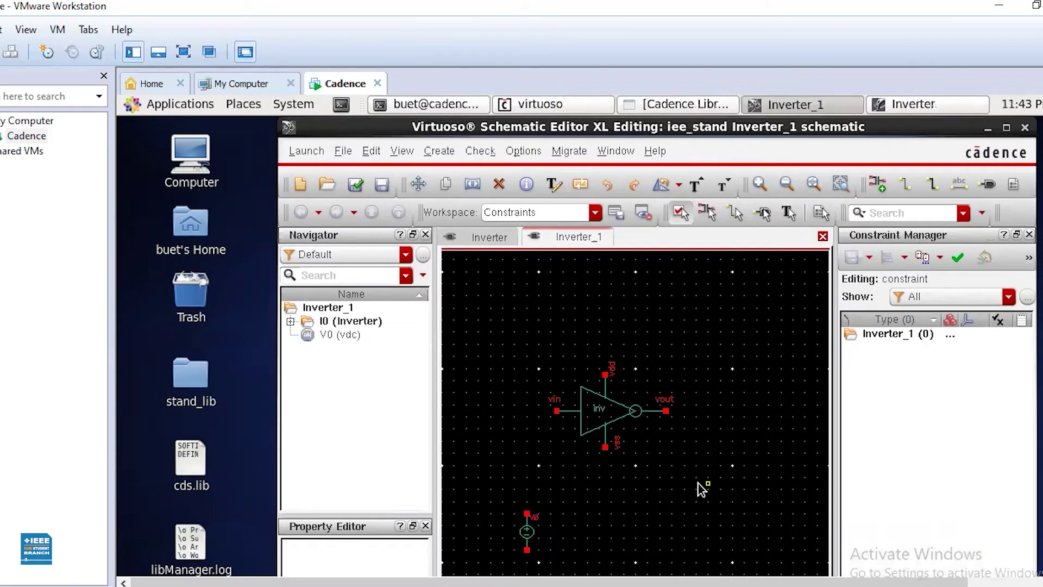
- Place one vpulse source symbol from analogLib beside the inverter's vin terminal and end the placement
{"action": "key", "text": "i"}
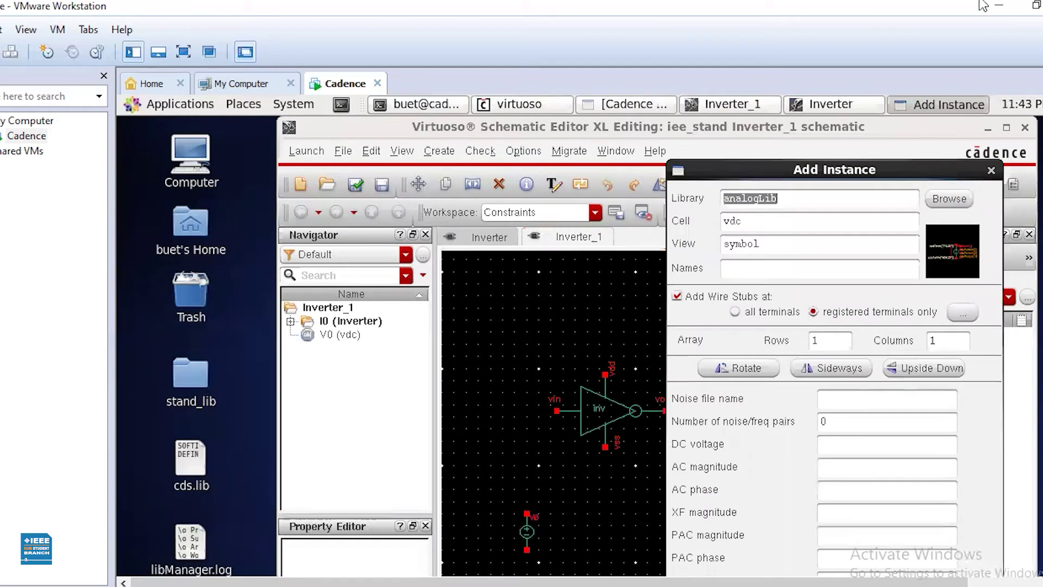
{"action": "left_click_drag", "start_coordinate": [827, 170], "coordinate": [655, 127]}
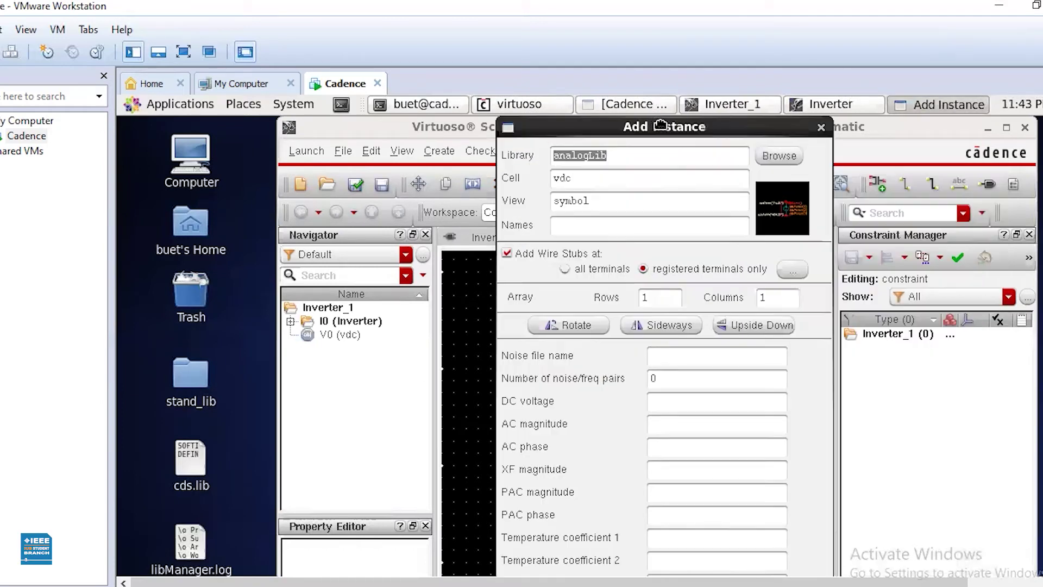
{"action": "left_click", "coordinate": [617, 181]}
{"action": "key", "text": "BackSpace"}
{"action": "key", "text": "BackSpace"}
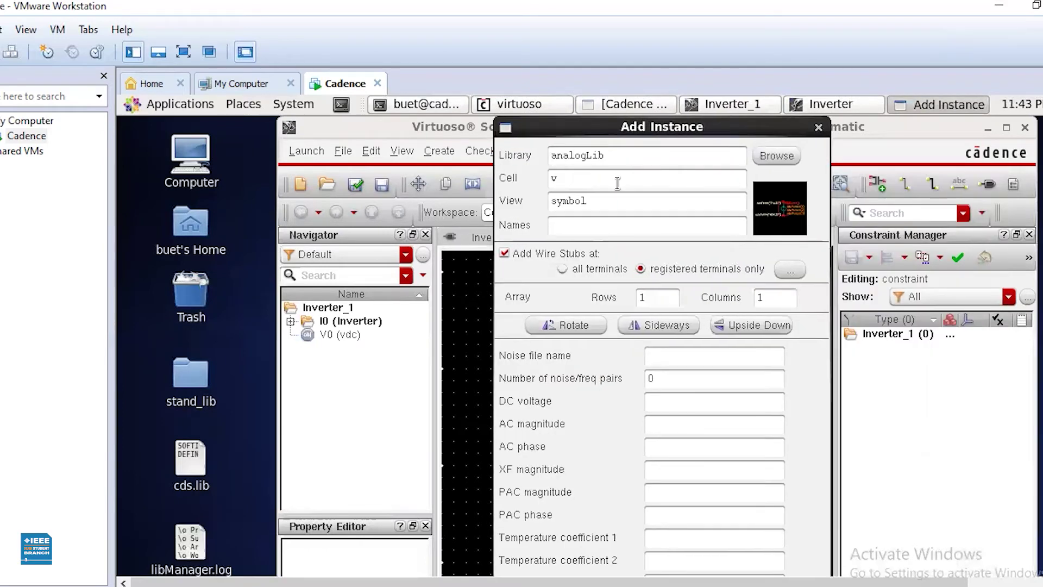
{"action": "type", "text": "pulse"}
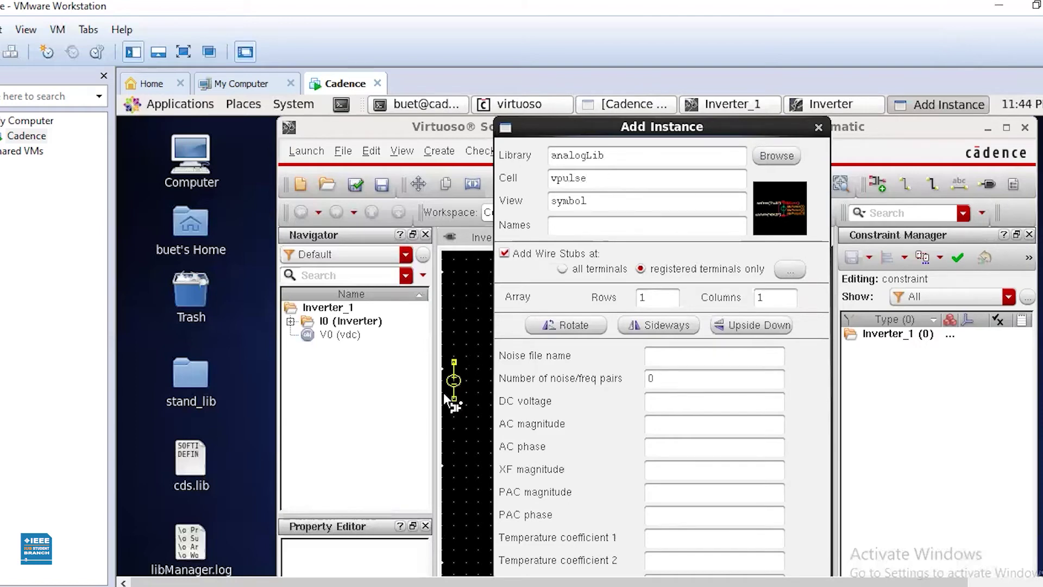
{"action": "left_click", "coordinate": [473, 404]}
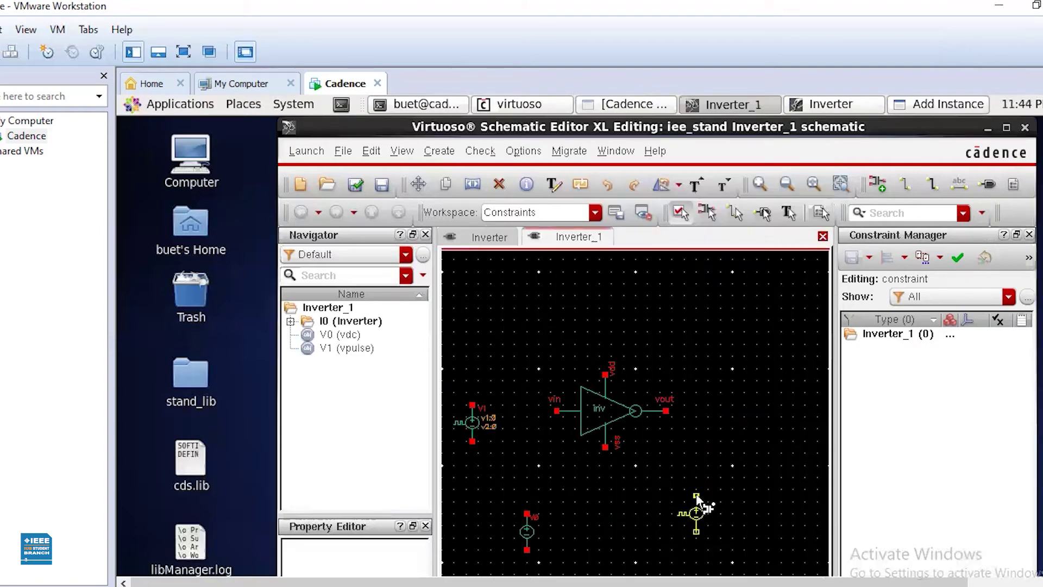
{"action": "key", "text": "Escape"}
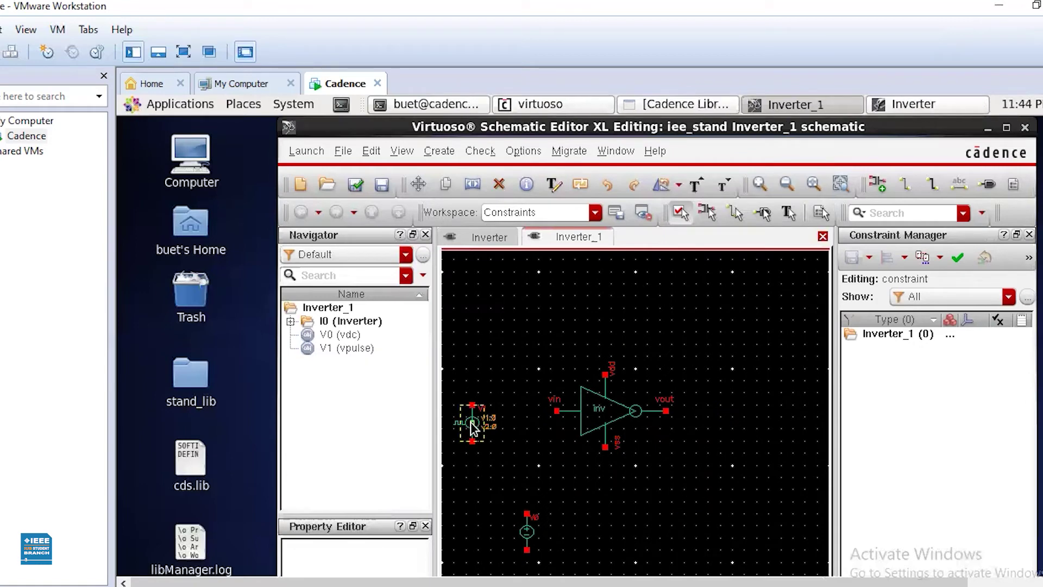
- Move the vpulse source directly below the vin terminal and the vdc source above the inverter's input side
{"action": "left_click_drag", "start_coordinate": [474, 430], "coordinate": [558, 449]}
{"action": "left_click", "coordinate": [627, 475]}
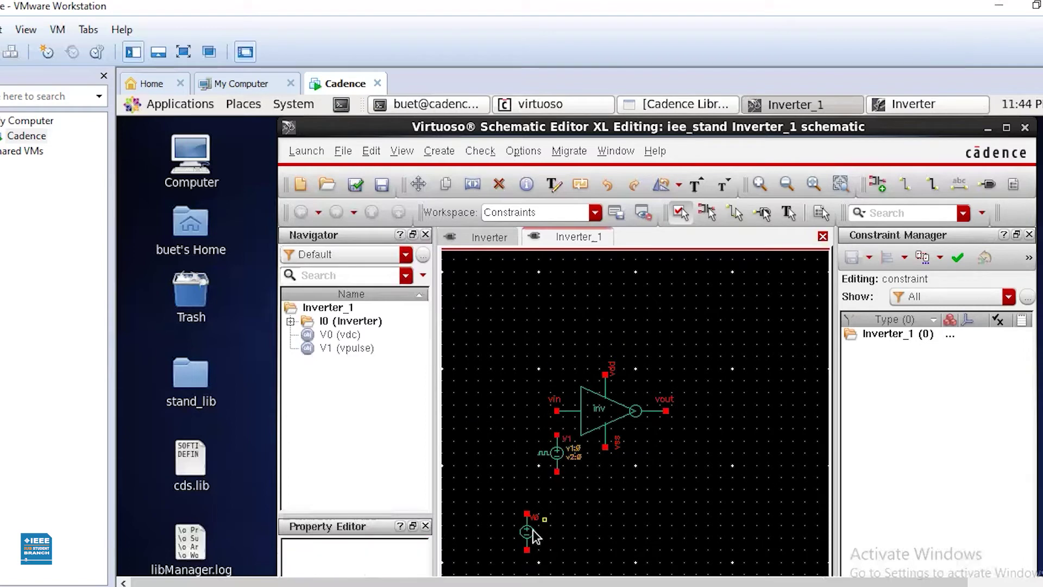
{"action": "left_click", "coordinate": [530, 533]}
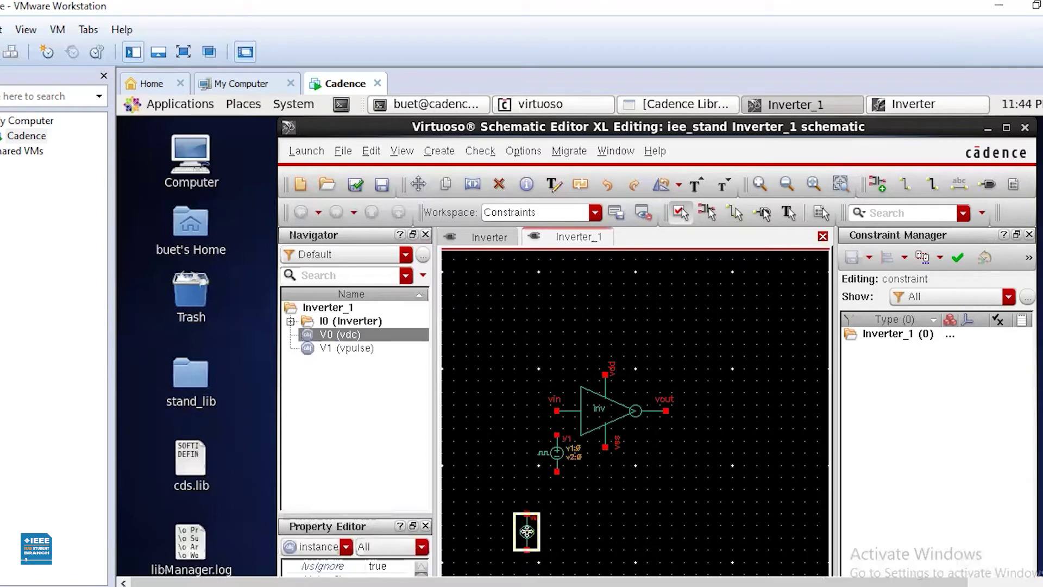
{"action": "left_click_drag", "start_coordinate": [510, 387], "coordinate": [550, 337]}
{"action": "left_click", "coordinate": [702, 482]}
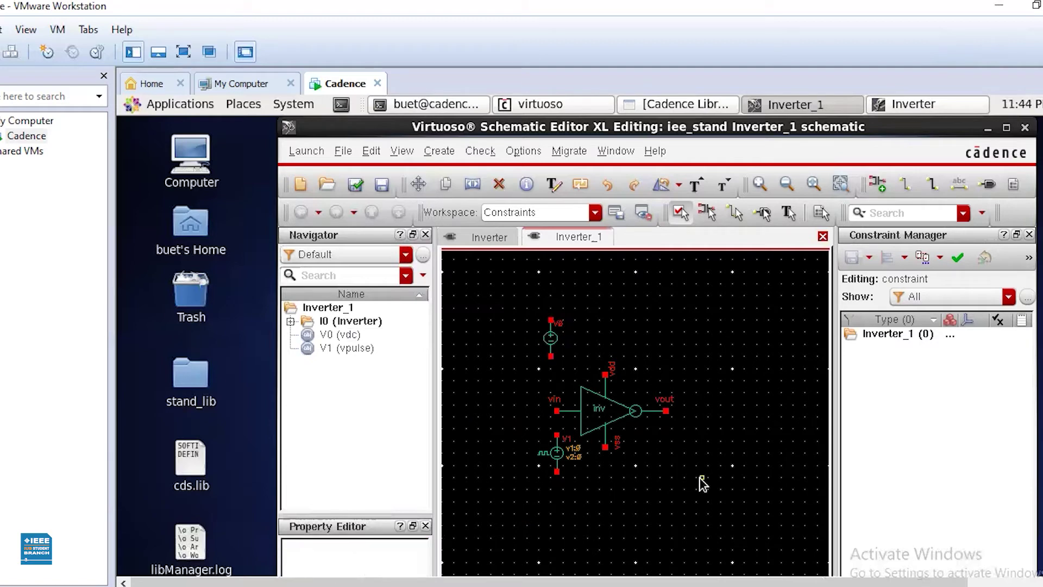
- Choose the symbol view of the gnd cell in analogLib as the instance to add
{"action": "key", "text": "i"}
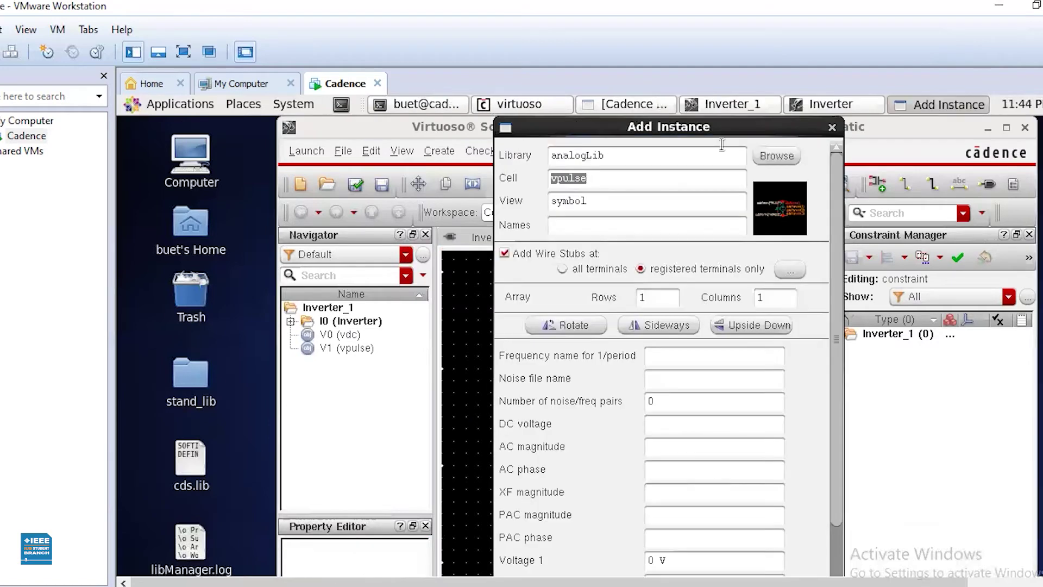
{"action": "left_click", "coordinate": [782, 156]}
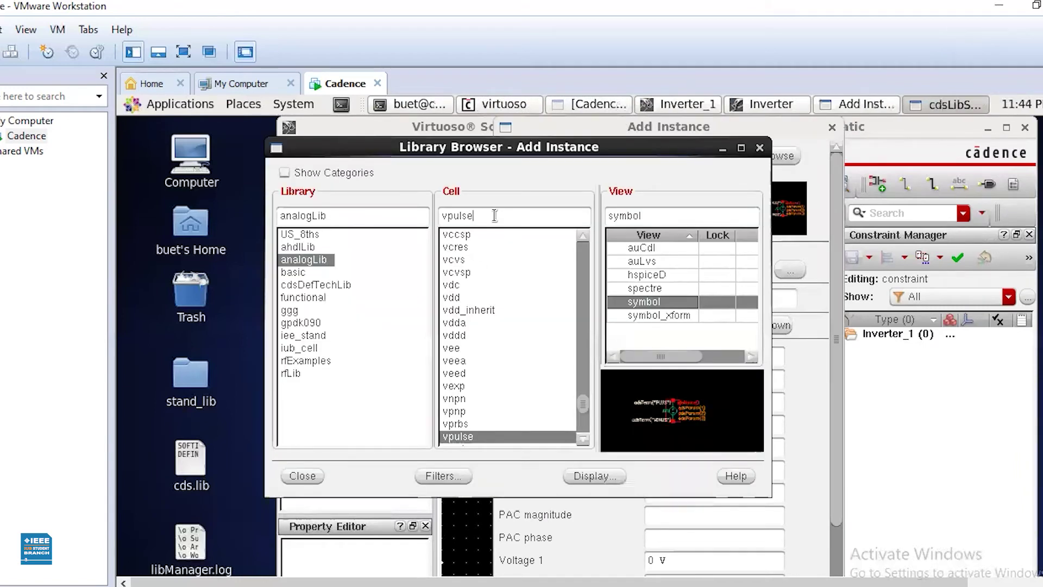
{"action": "key", "text": "BackSpace"}
{"action": "key", "text": "BackSpace"}
{"action": "key", "text": "BackSpace"}
{"action": "key", "text": "BackSpace"}
{"action": "key", "text": "BackSpace"}
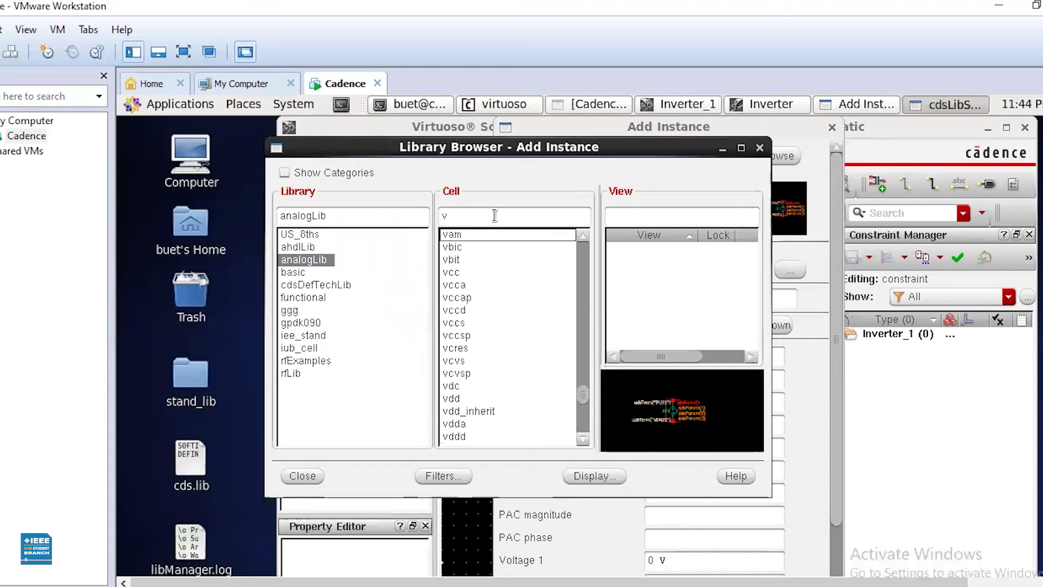
{"action": "type", "text": "gnd"}
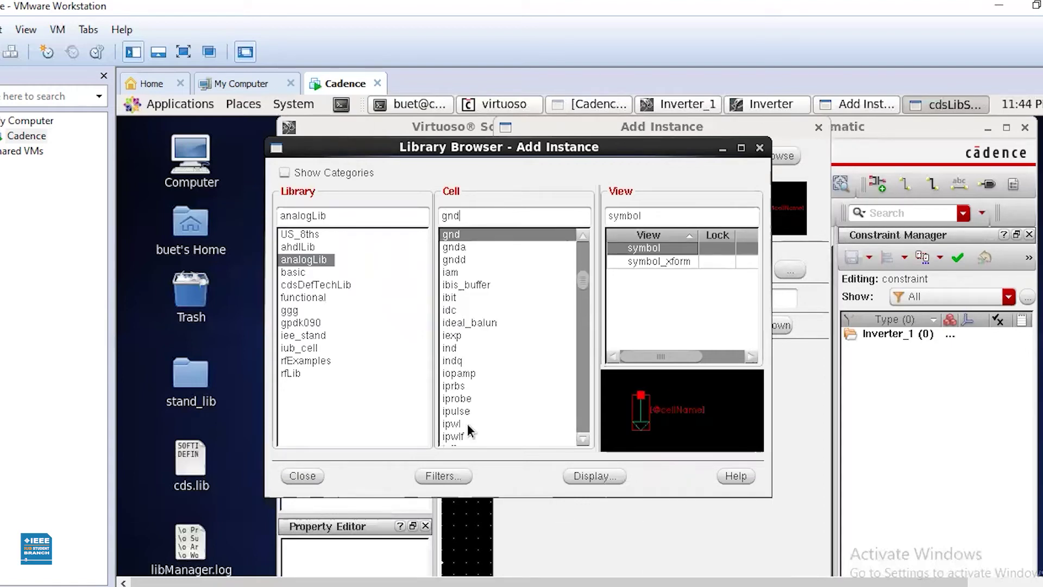
{"action": "left_click", "coordinate": [312, 478]}
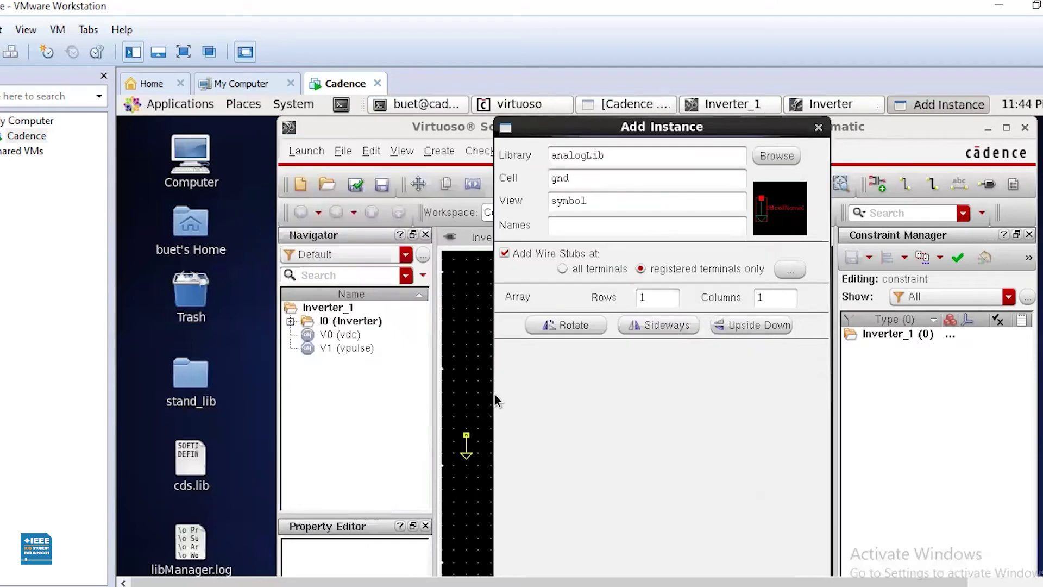
- Place three gnd instances: one beside the vin terminal, one below the vpulse source and one near the vdc source
{"action": "left_click", "coordinate": [466, 418]}
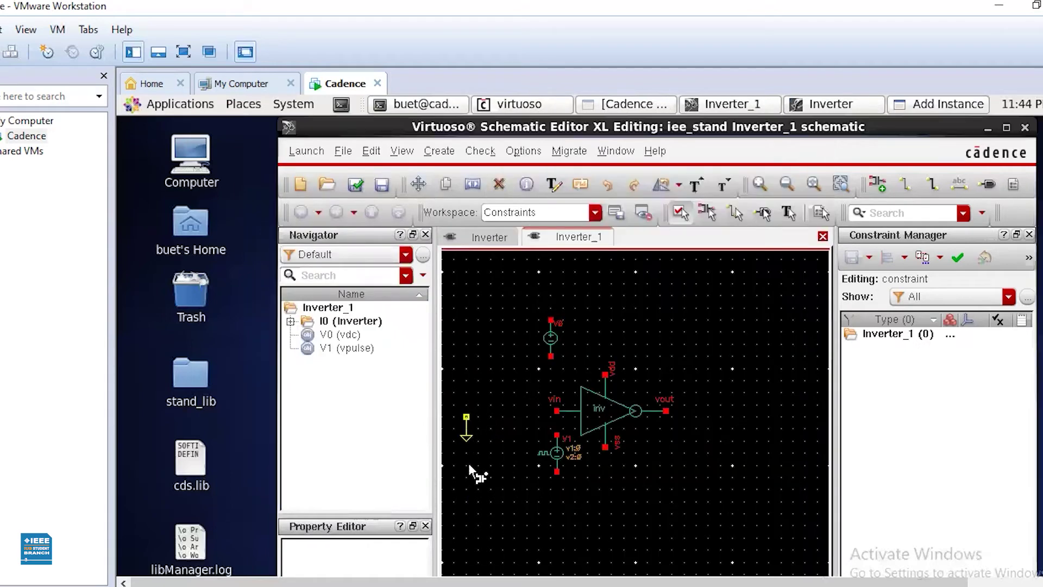
{"action": "left_click", "coordinate": [551, 496]}
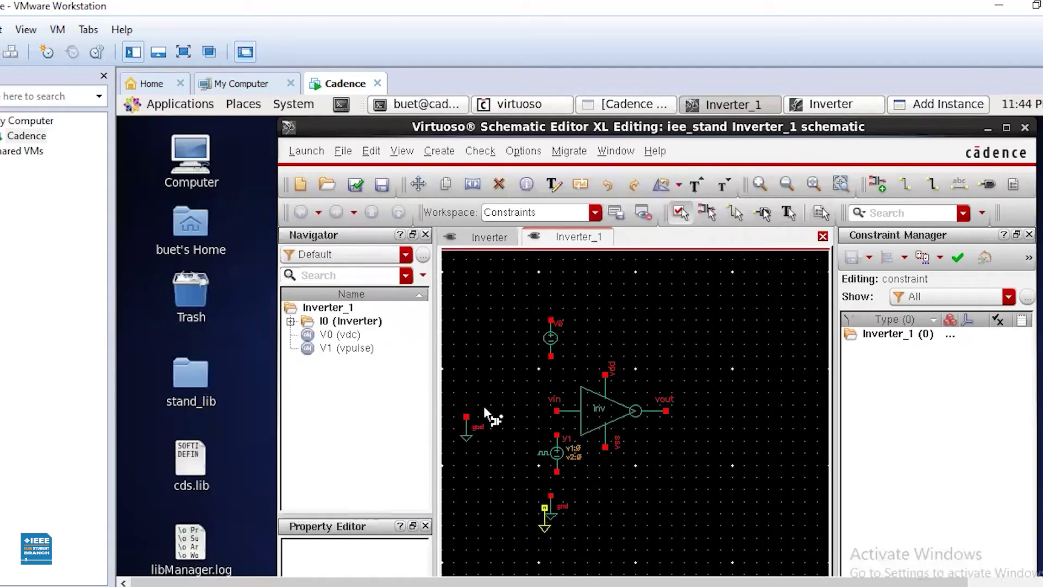
{"action": "left_click", "coordinate": [496, 356]}
{"action": "key", "text": "Escape"}
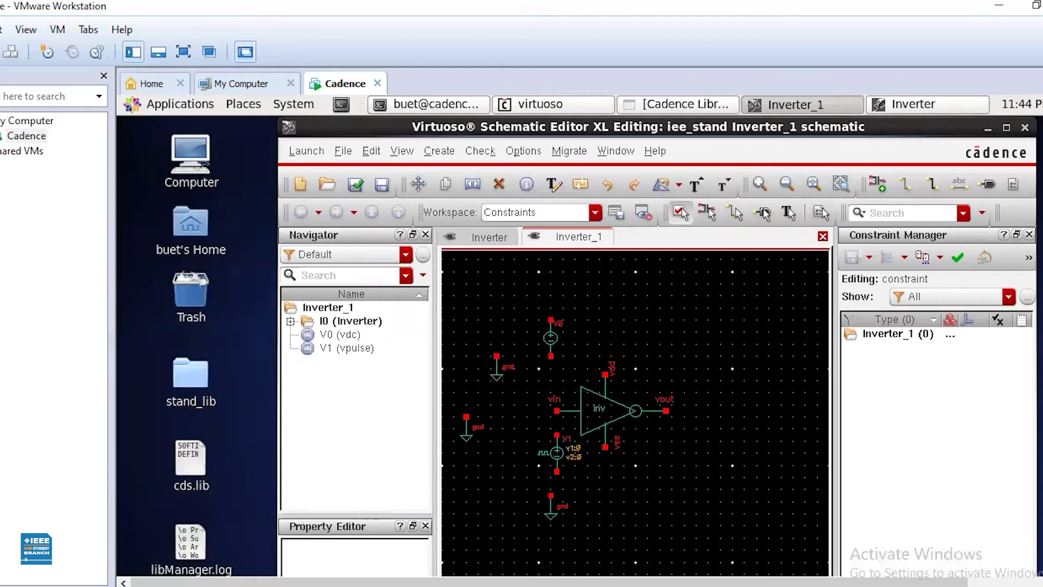
- Wire the vdc source's negative terminal to its nearby ground and its positive terminal to the inverter's vdd terminal
{"action": "left_click", "coordinate": [551, 356]}
{"action": "left_click", "coordinate": [497, 357]}
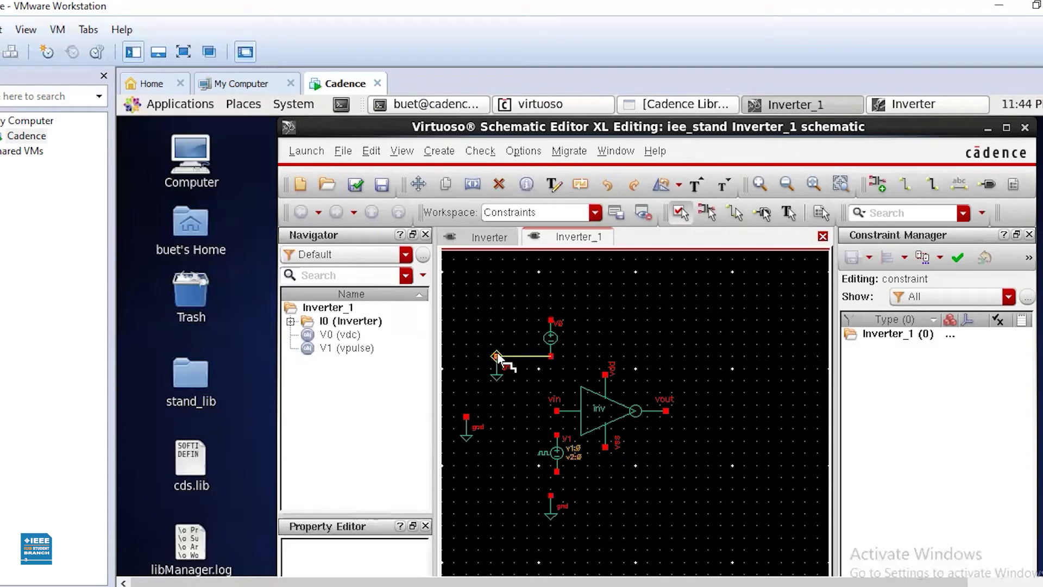
{"action": "left_click", "coordinate": [552, 319]}
{"action": "left_click", "coordinate": [605, 320]}
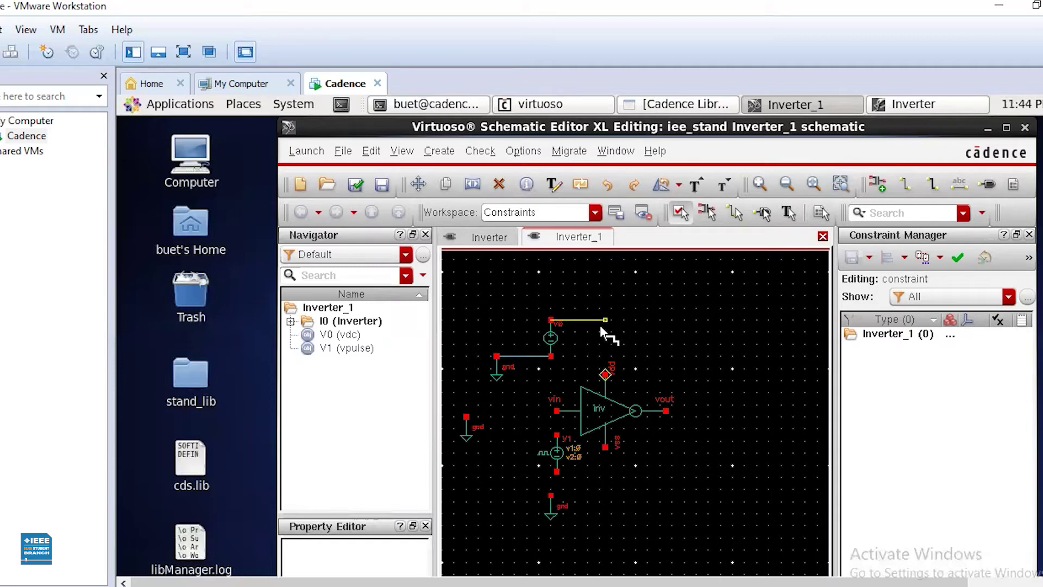
{"action": "left_click", "coordinate": [604, 375]}
- Wire the vpulse source's positive terminal to vin and its negative terminal to the ground below it
{"action": "left_click", "coordinate": [557, 434]}
{"action": "left_click", "coordinate": [557, 411]}
{"action": "left_click", "coordinate": [557, 471]}
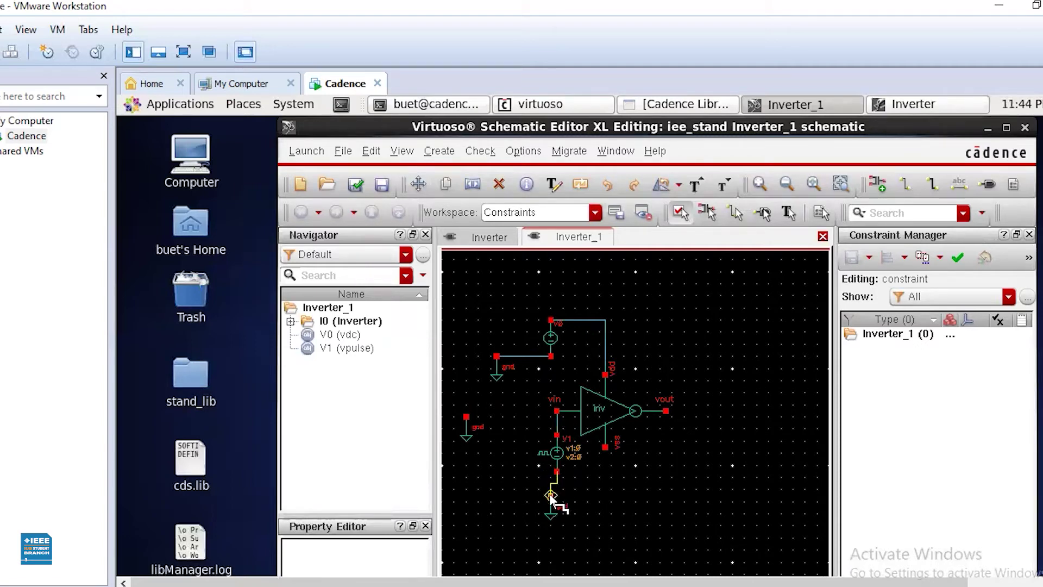
{"action": "left_click", "coordinate": [551, 493]}
- Move the unconnected ground symbol to directly below the inverter's vss terminal and deselect it
{"action": "left_click_drag", "start_coordinate": [454, 396], "coordinate": [505, 474]}
{"action": "left_click_drag", "start_coordinate": [465, 426], "coordinate": [605, 487]}
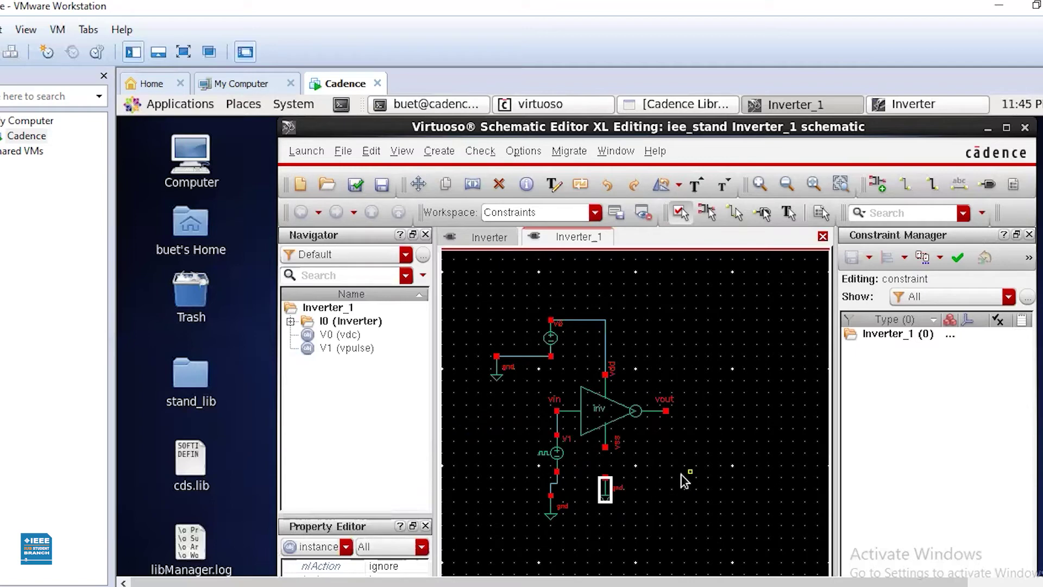
{"action": "left_click", "coordinate": [681, 475]}
- Wire the inverter's vss terminal to the ground symbol below it and end the wiring
{"action": "left_click", "coordinate": [905, 184]}
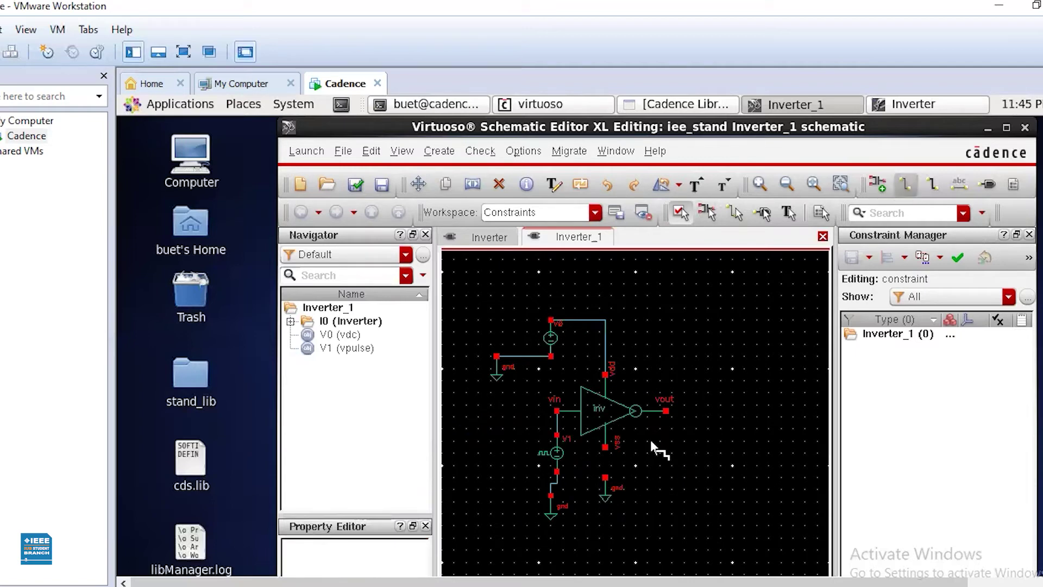
{"action": "left_click", "coordinate": [604, 446]}
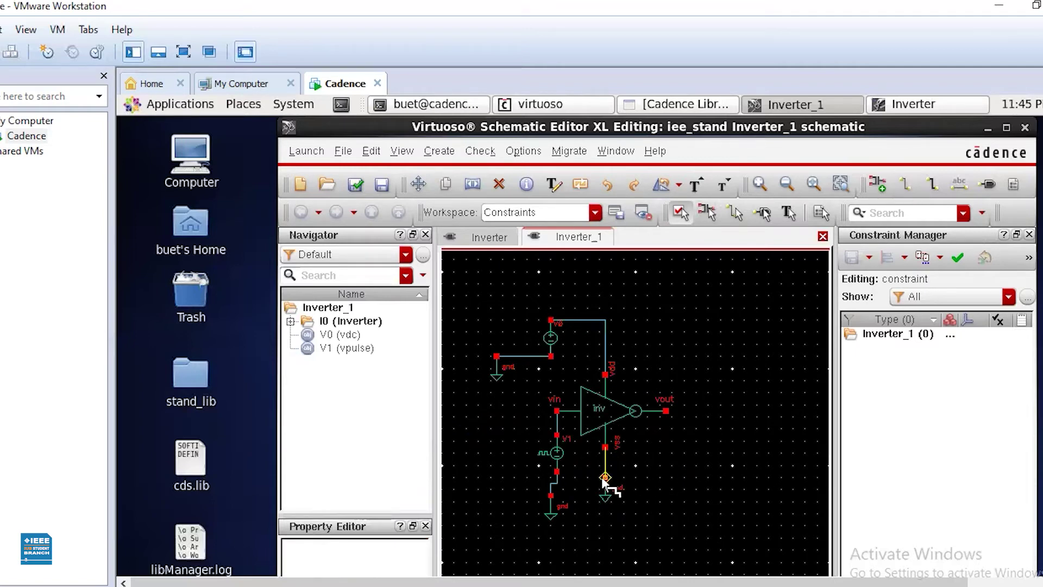
{"action": "left_click", "coordinate": [604, 477]}
{"action": "key", "text": "Escape"}
- Add an output pin named vout and place it level with the inverter's vout terminal, beyond the output side
{"action": "key", "text": "p"}
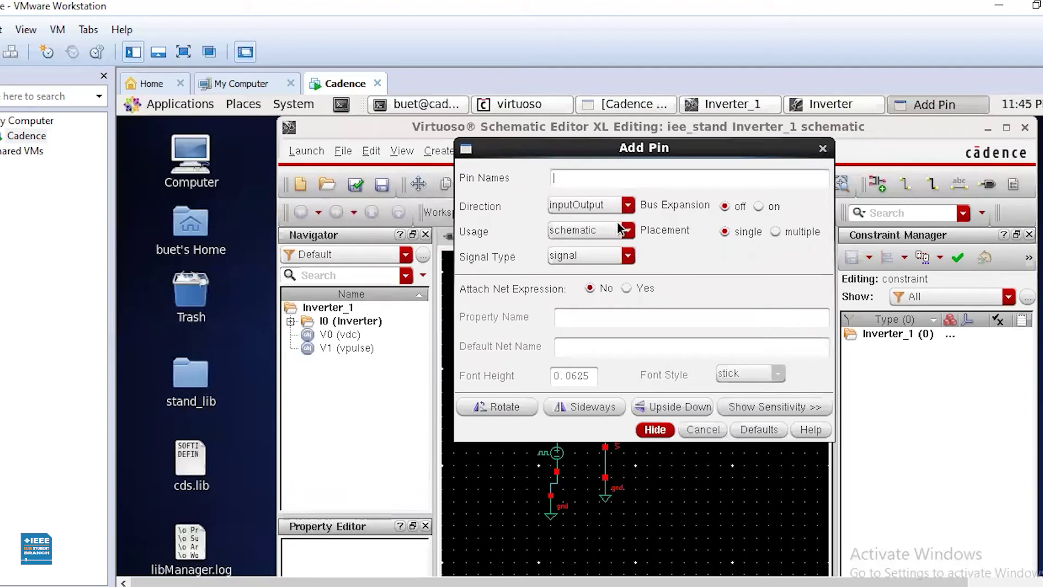
{"action": "left_click", "coordinate": [628, 205]}
{"action": "left_click", "coordinate": [586, 229]}
{"action": "type", "text": "vout"}
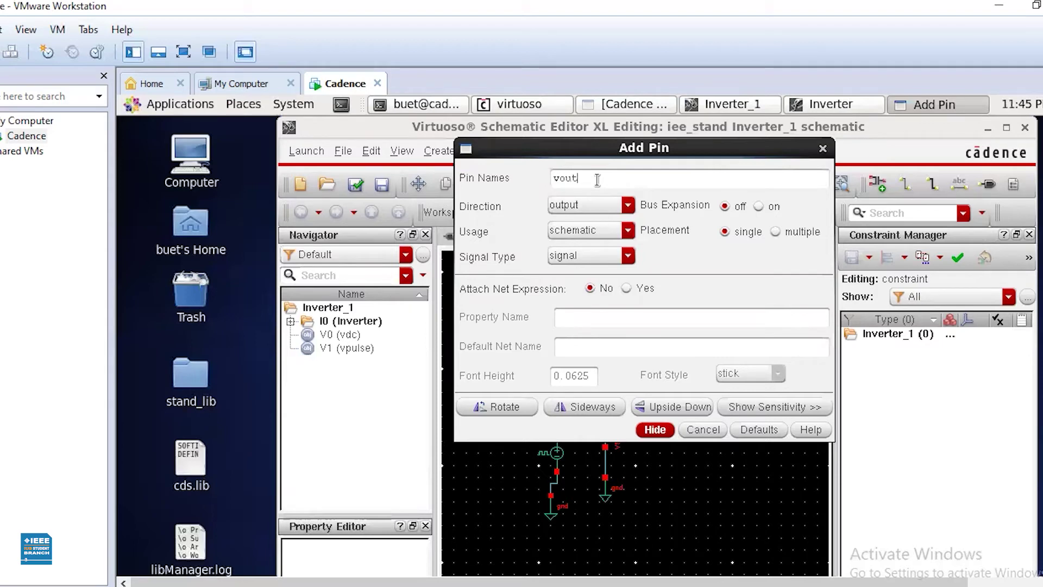
{"action": "left_click", "coordinate": [655, 429]}
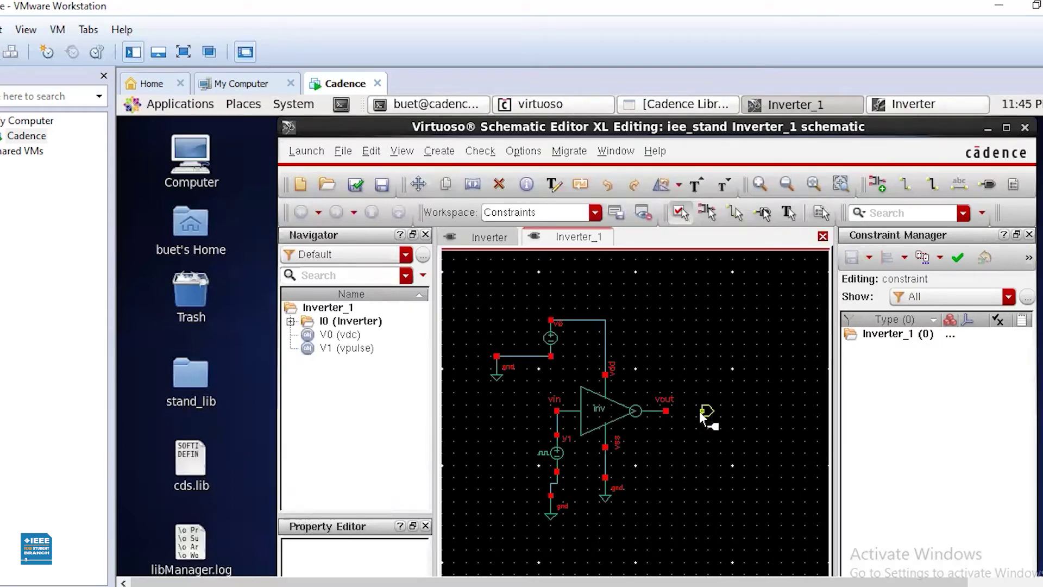
{"action": "left_click", "coordinate": [701, 411]}
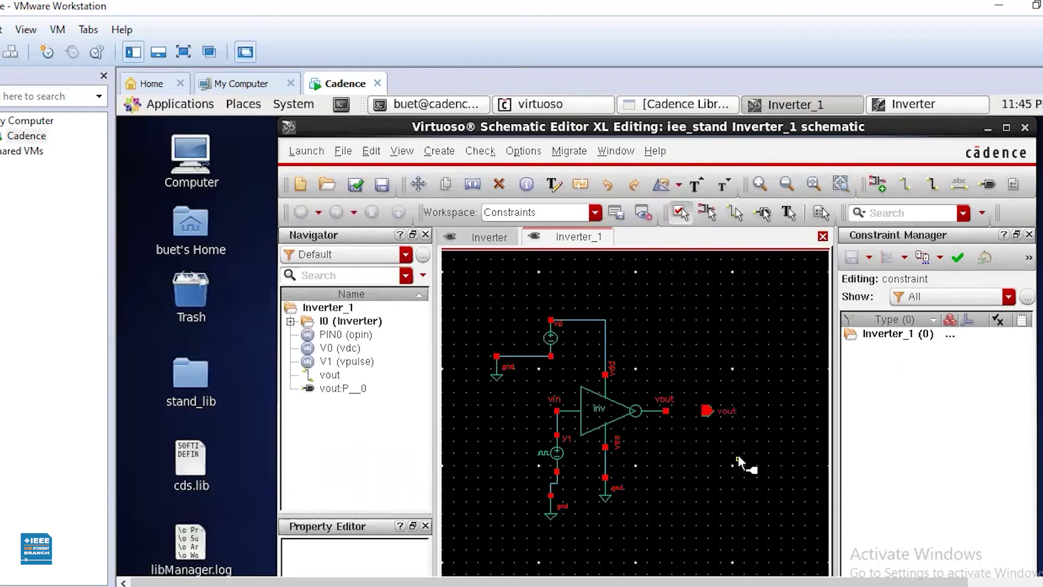
- Wire the inverter's vout terminal to the vout pin, and check and save the schematic
{"action": "left_click", "coordinate": [906, 185]}
{"action": "left_click", "coordinate": [667, 410]}
{"action": "left_click", "coordinate": [354, 186]}
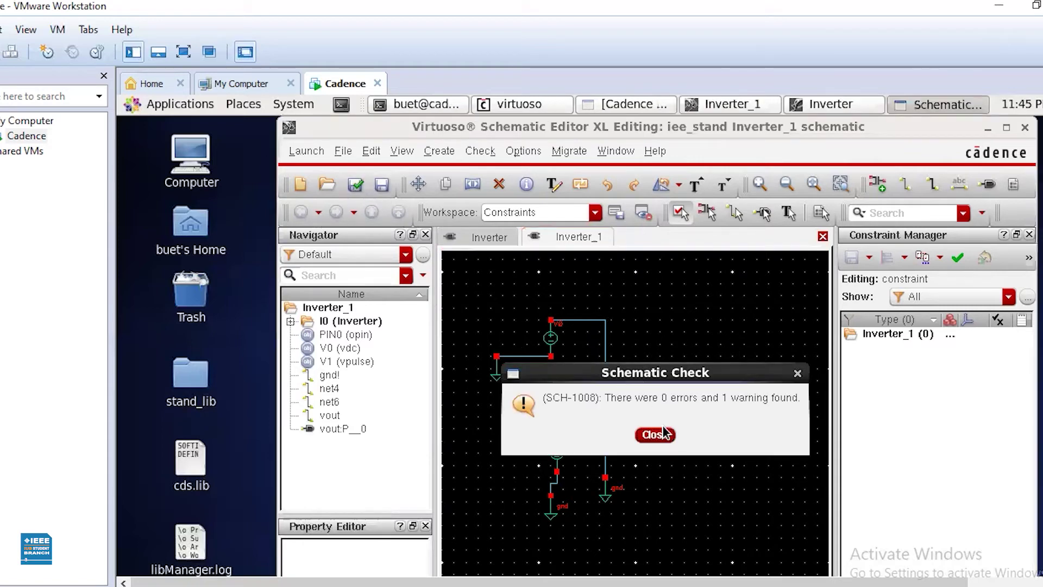
{"action": "left_click", "coordinate": [659, 436]}
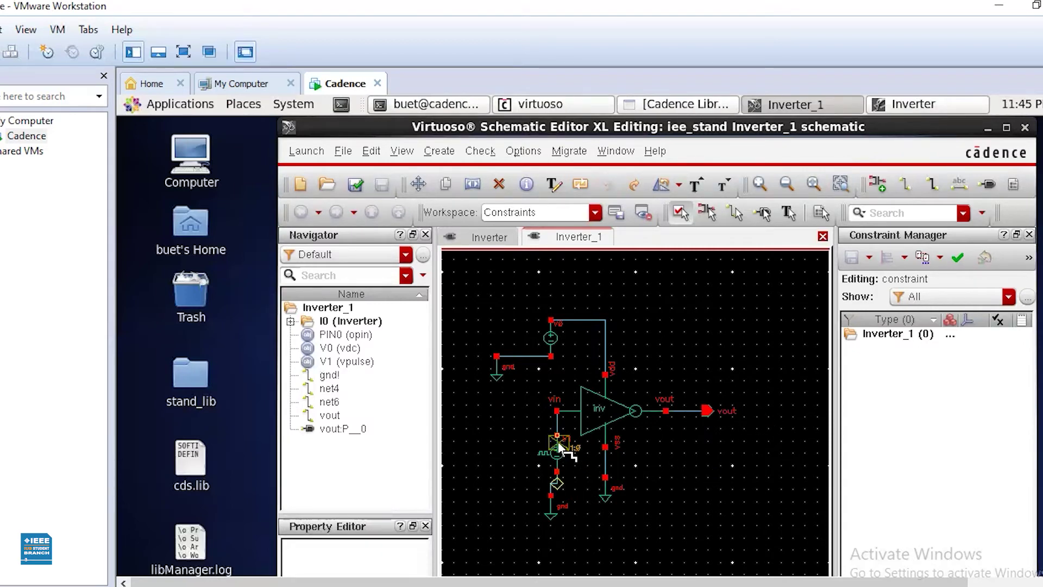
- End the wiring and move the vpulse source together with its ground farther below the vin terminal, keeping them connected
{"action": "left_click", "coordinate": [573, 468]}
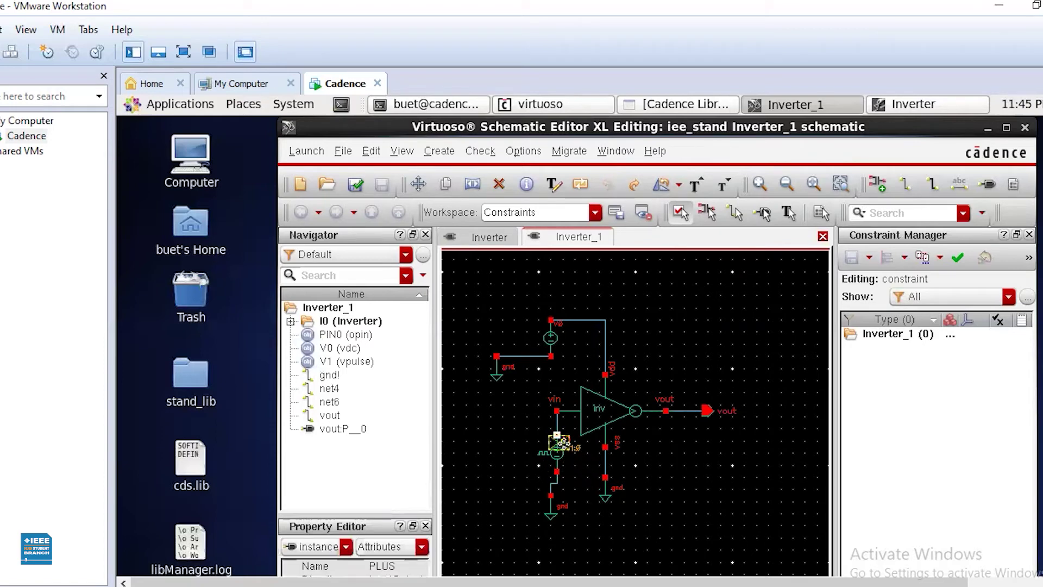
{"action": "key", "text": "Escape"}
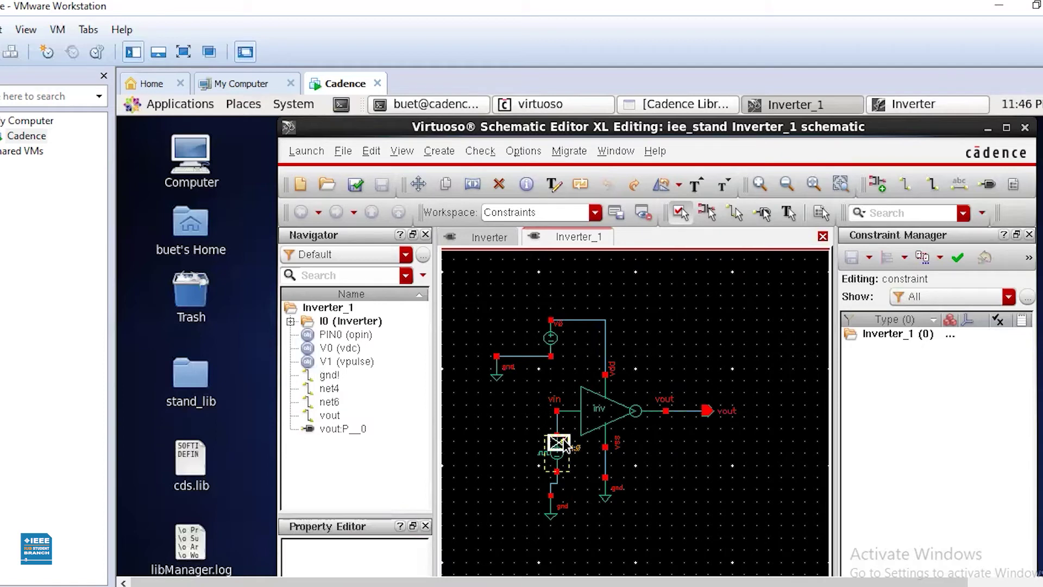
{"action": "left_click_drag", "start_coordinate": [513, 433], "coordinate": [581, 530]}
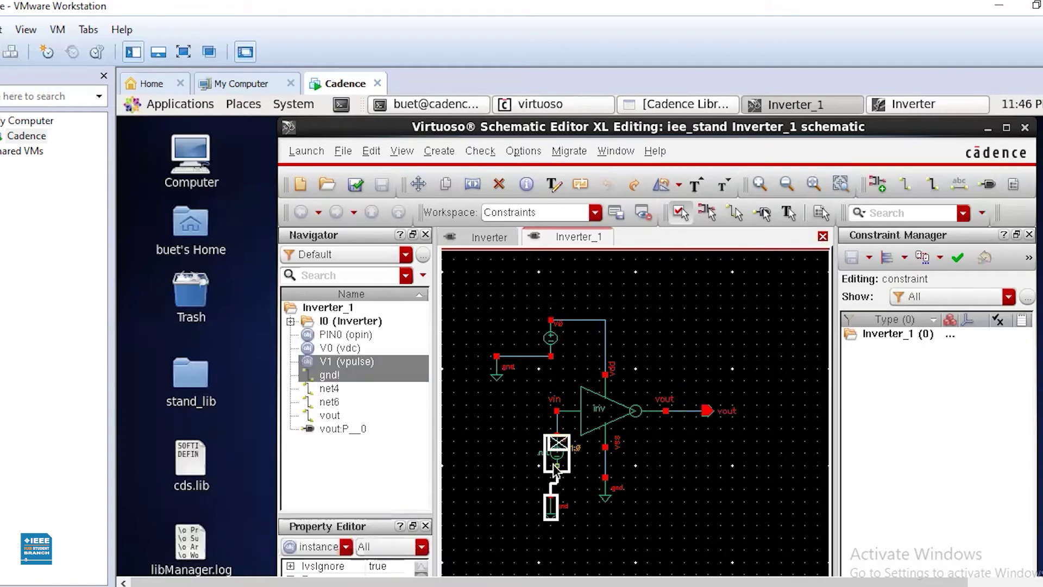
{"action": "left_click_drag", "start_coordinate": [559, 503], "coordinate": [558, 546]}
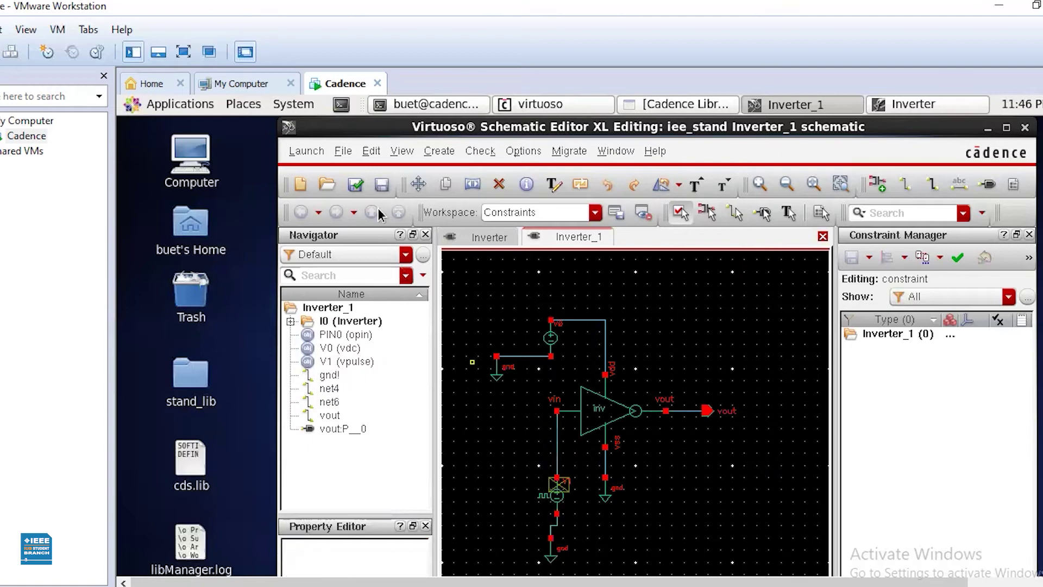
{"action": "left_click", "coordinate": [358, 189]}
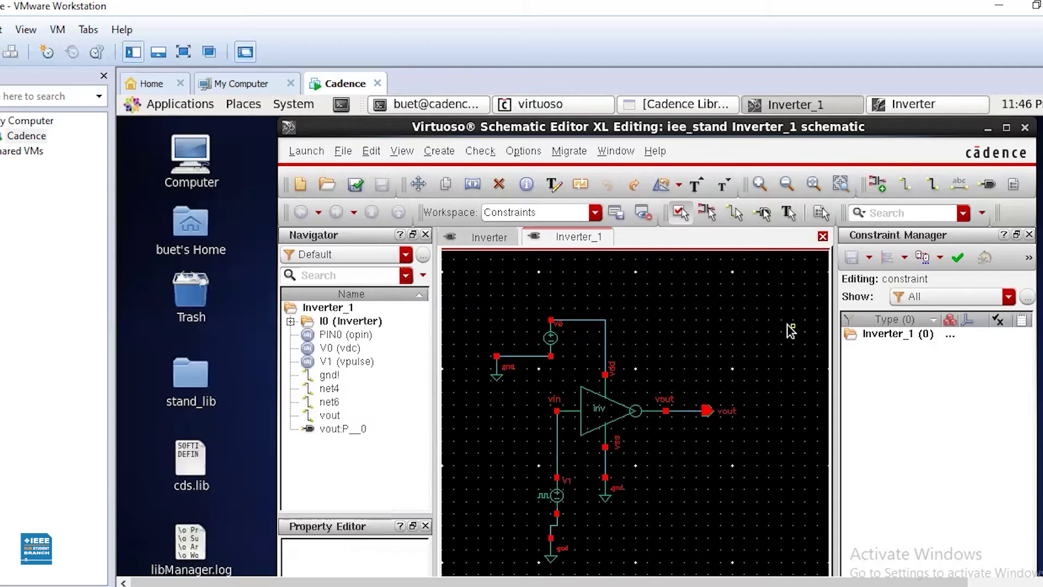
{"action": "left_click", "coordinate": [307, 151]}
{"action": "left_click", "coordinate": [318, 177]}
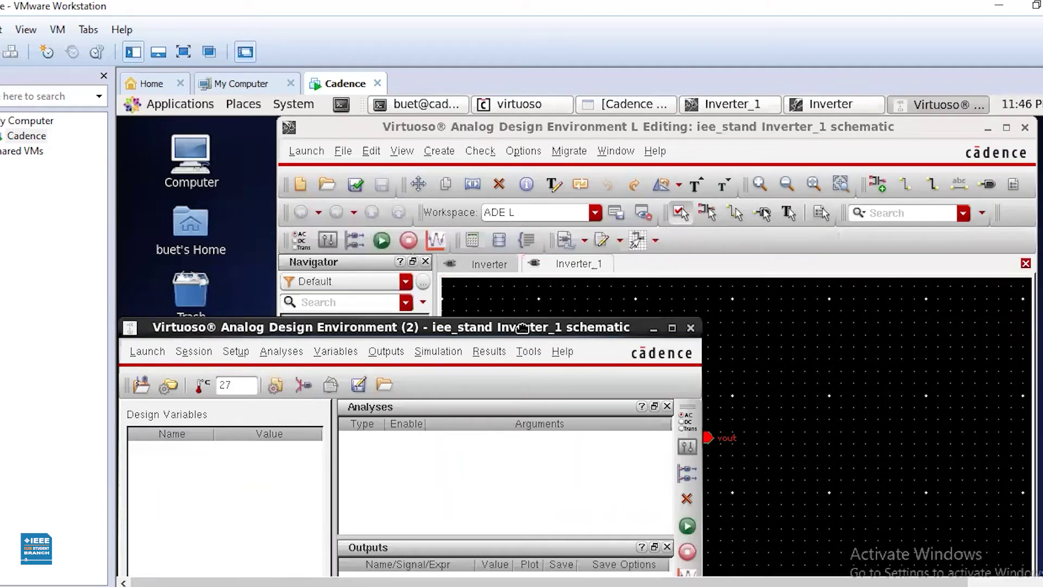
{"action": "left_click_drag", "start_coordinate": [523, 328], "coordinate": [711, 132]}
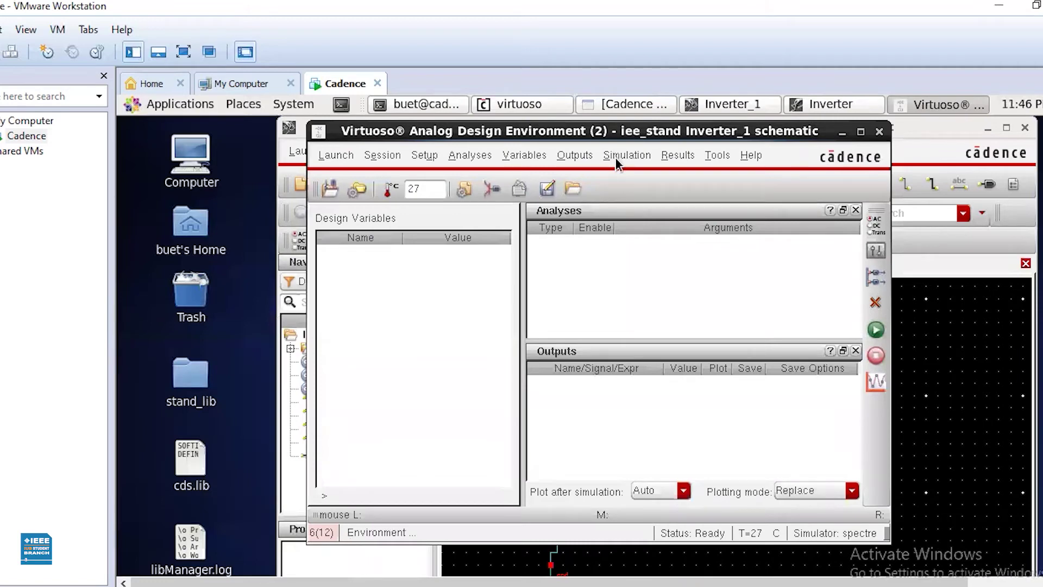
{"action": "left_click", "coordinate": [462, 153]}
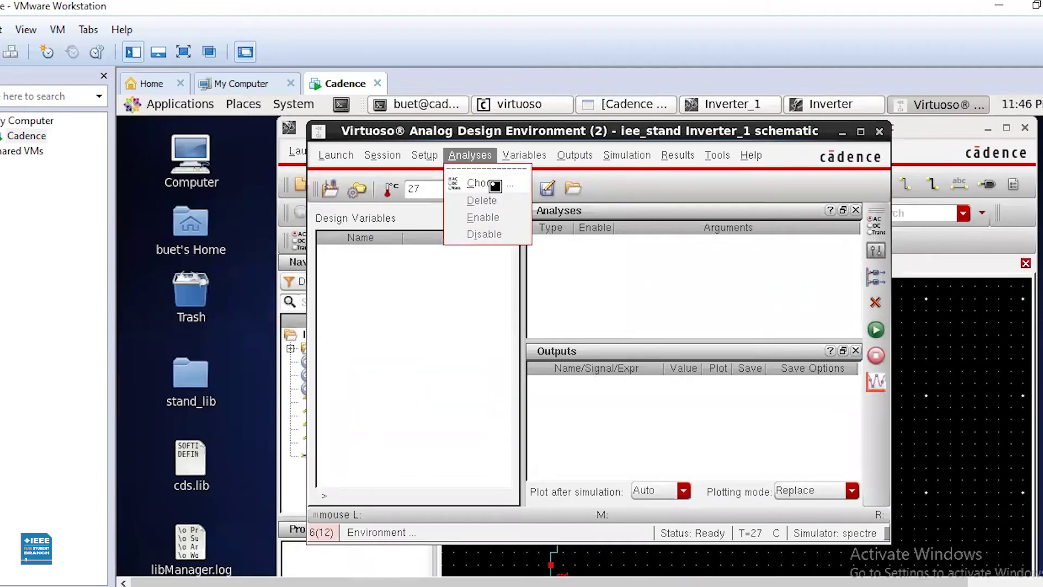
{"action": "left_click", "coordinate": [493, 184]}
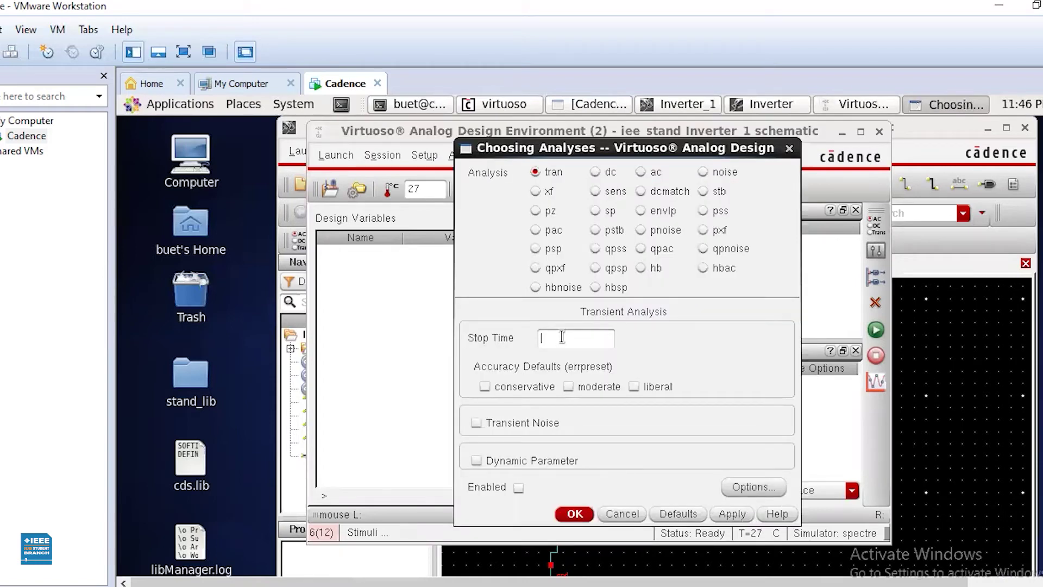
{"action": "type", "text": "80n"}
{"action": "left_click", "coordinate": [789, 148]}
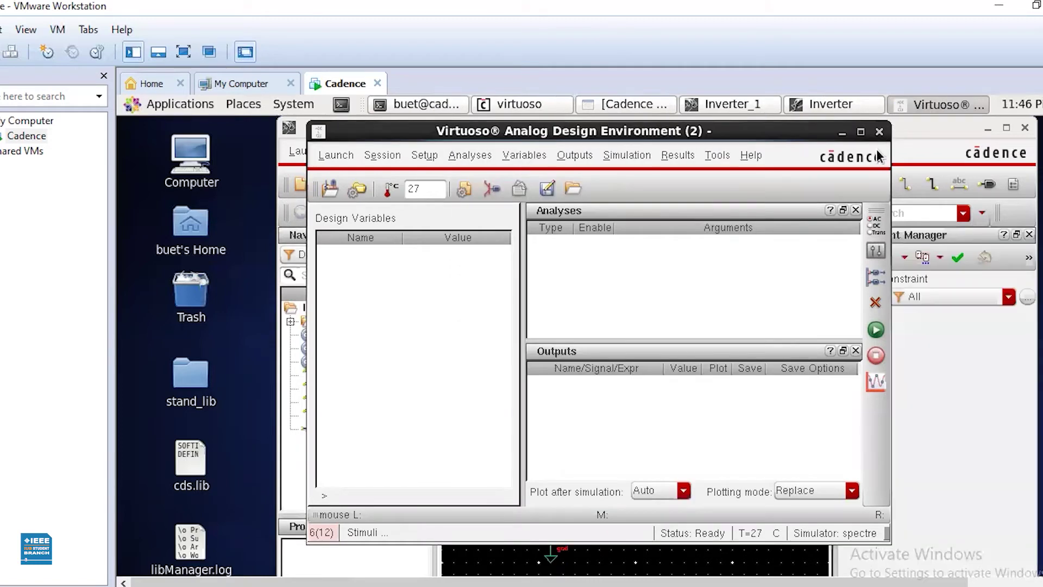
{"action": "left_click", "coordinate": [879, 131]}
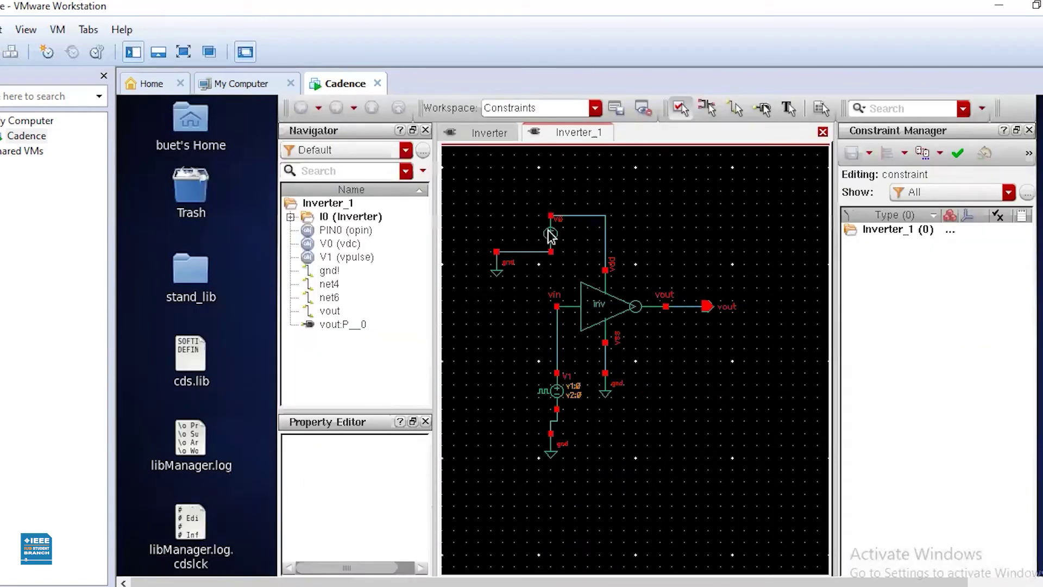
- Set the DC voltage of the vdc supply source V0 to 1.8 V
{"action": "left_click", "coordinate": [545, 228]}
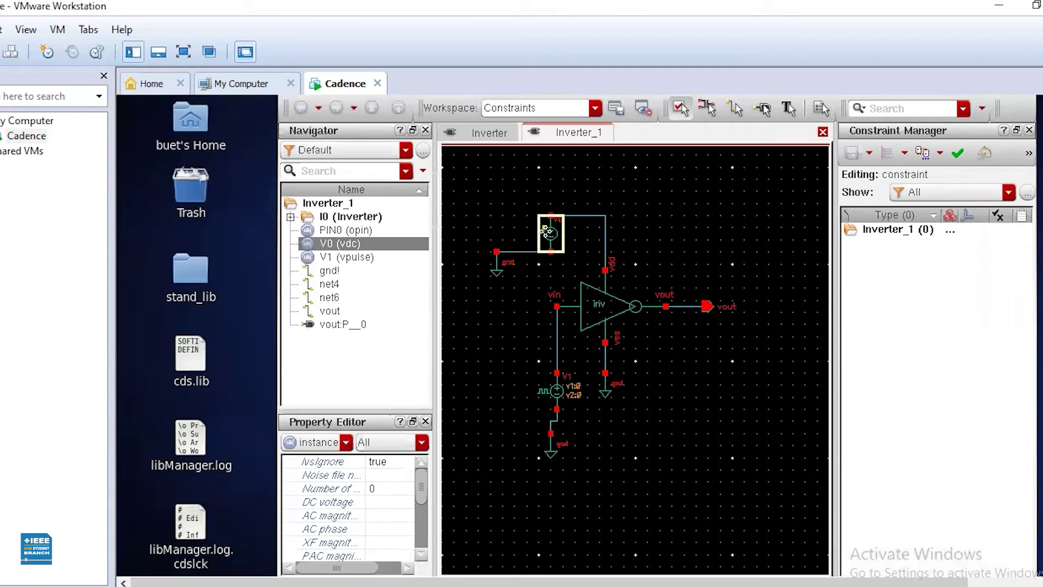
{"action": "double_click", "coordinate": [546, 234]}
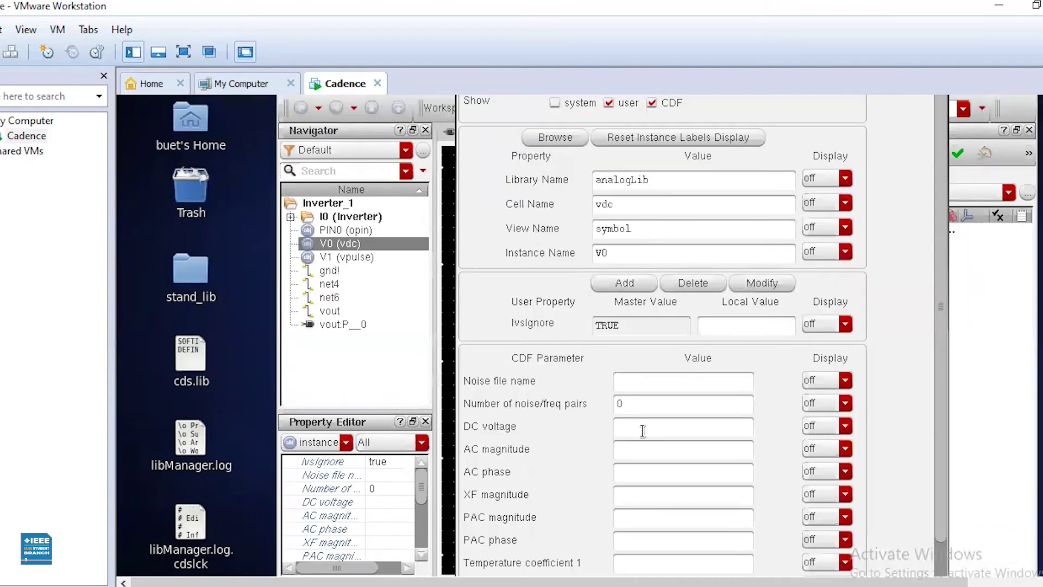
{"action": "type", "text": "1.8"}
{"action": "scroll", "coordinate": [942, 378], "scroll_direction": "down", "scroll_amount": 2}
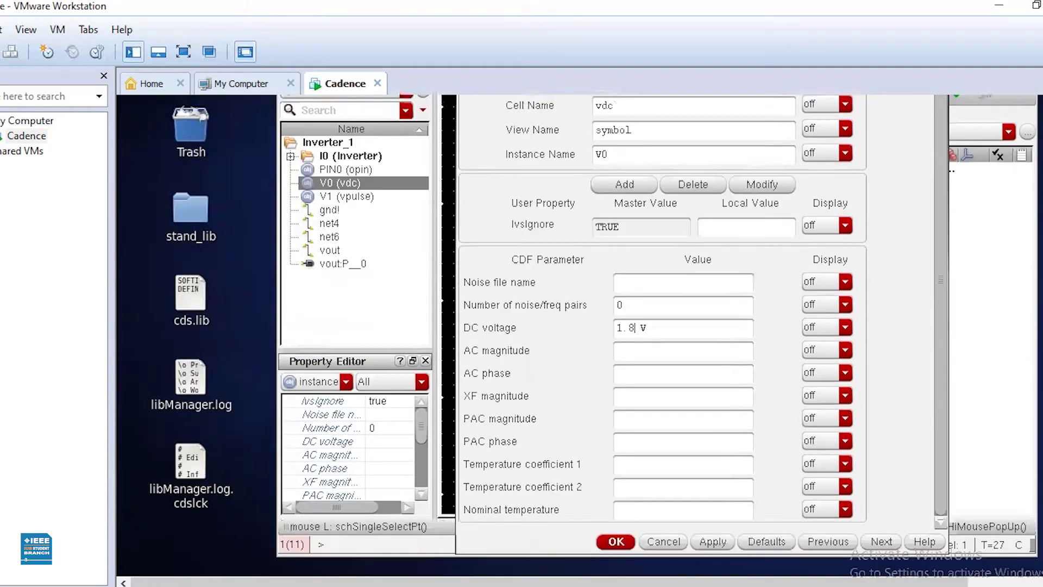
{"action": "left_click", "coordinate": [616, 542]}
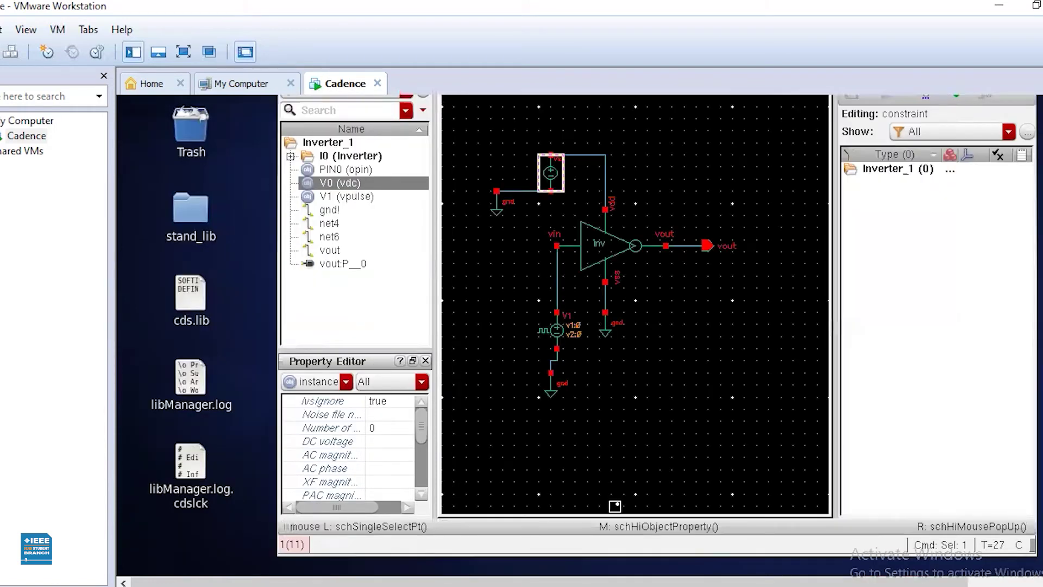
- Configure the vpulse input source V1 with Voltage 2 at 1.8 V, a period of 40n and a pulse width of 20n
{"action": "left_click", "coordinate": [559, 344]}
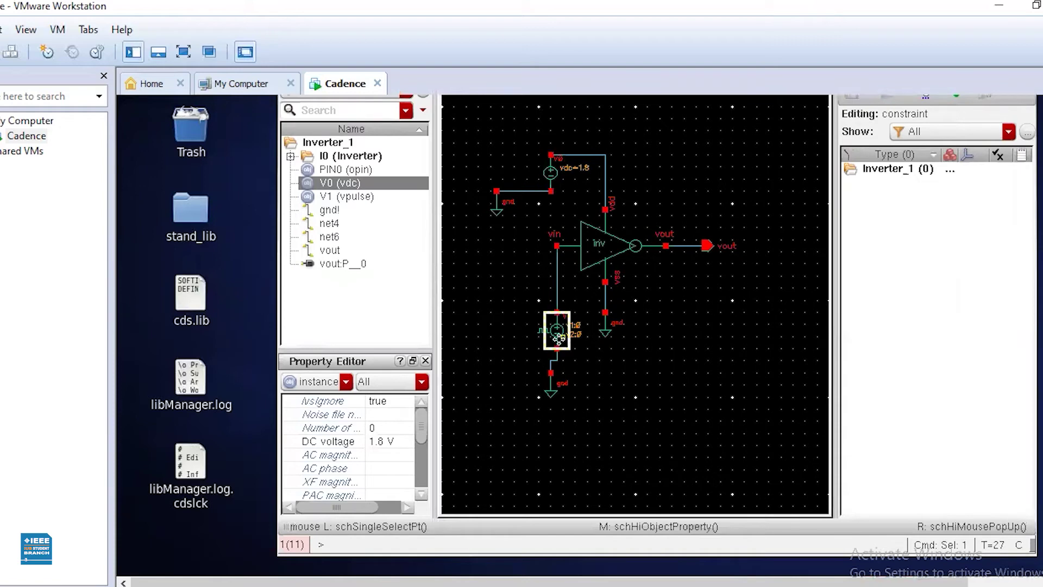
{"action": "middle_click", "coordinate": [559, 344]}
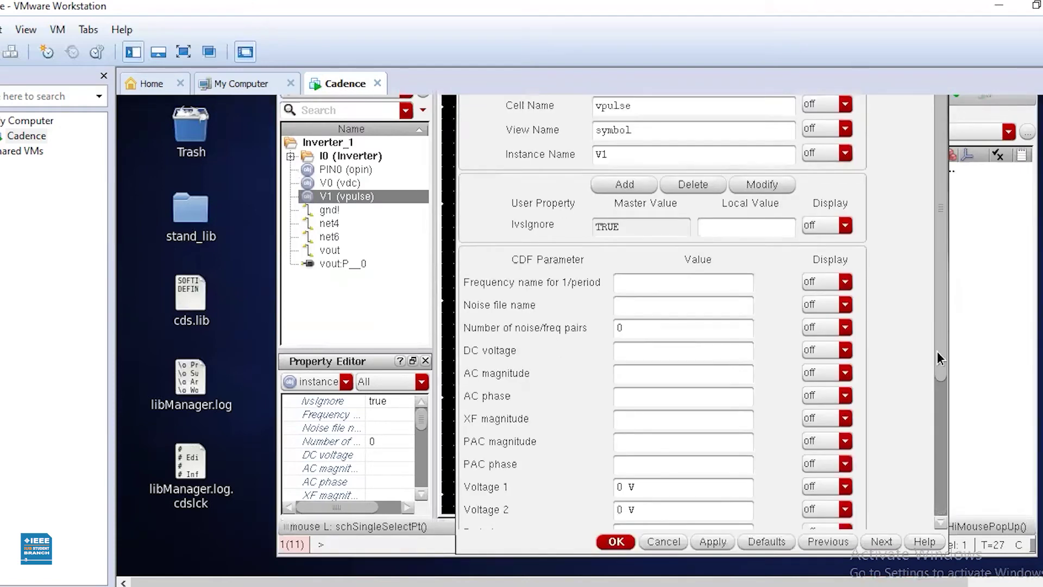
{"action": "scroll", "coordinate": [944, 443], "scroll_direction": "down", "scroll_amount": 6}
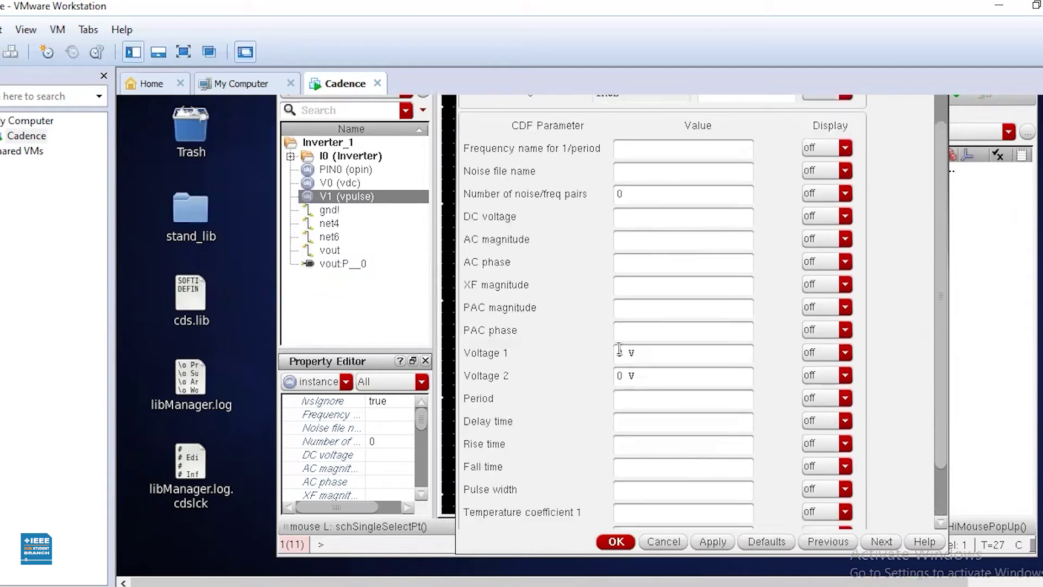
{"action": "scroll", "coordinate": [619, 349], "scroll_direction": "down", "scroll_amount": 1}
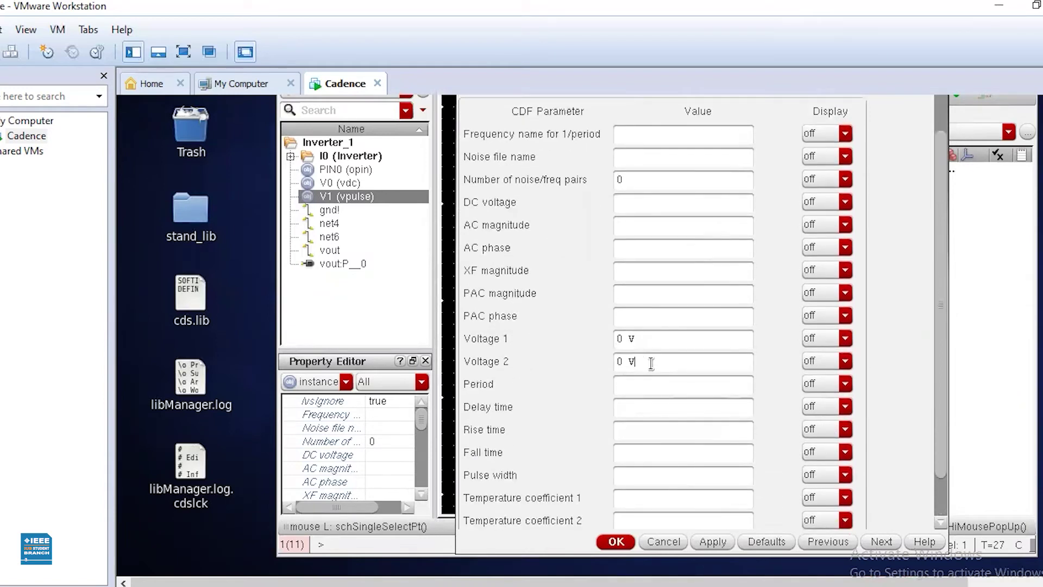
{"action": "key", "text": "BackSpace"}
{"action": "key", "text": "BackSpace"}
{"action": "key", "text": "BackSpace"}
{"action": "type", "text": "1.8"}
{"action": "left_click", "coordinate": [658, 390]}
{"action": "type", "text": "40n"}
{"action": "type", "text": "20n"}
{"action": "left_click", "coordinate": [614, 542]}
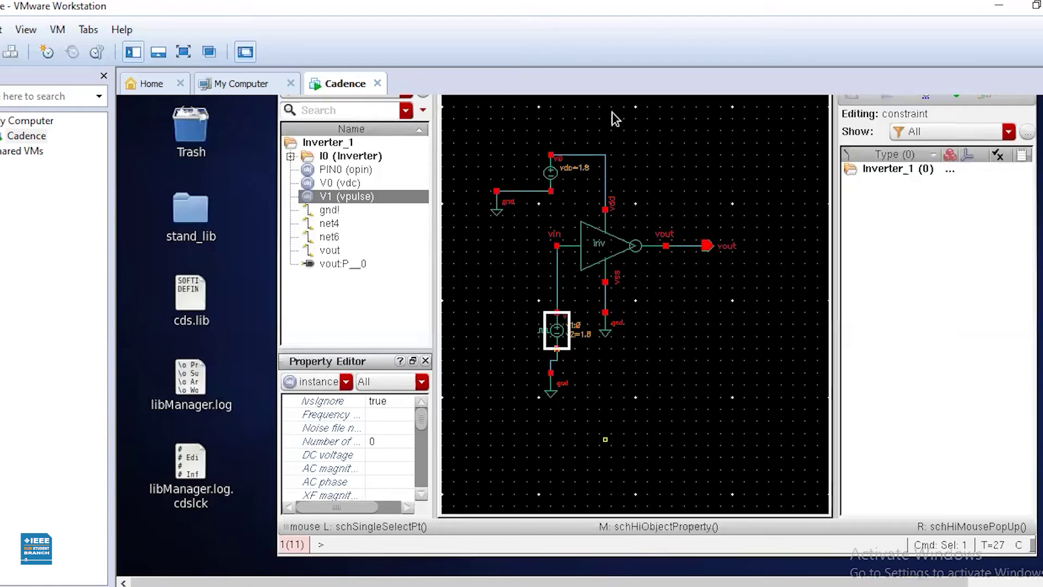
- Check and save the Inverter_1 schematic, and launch the ADE L simulation environment for it
{"action": "left_click", "coordinate": [760, 382]}
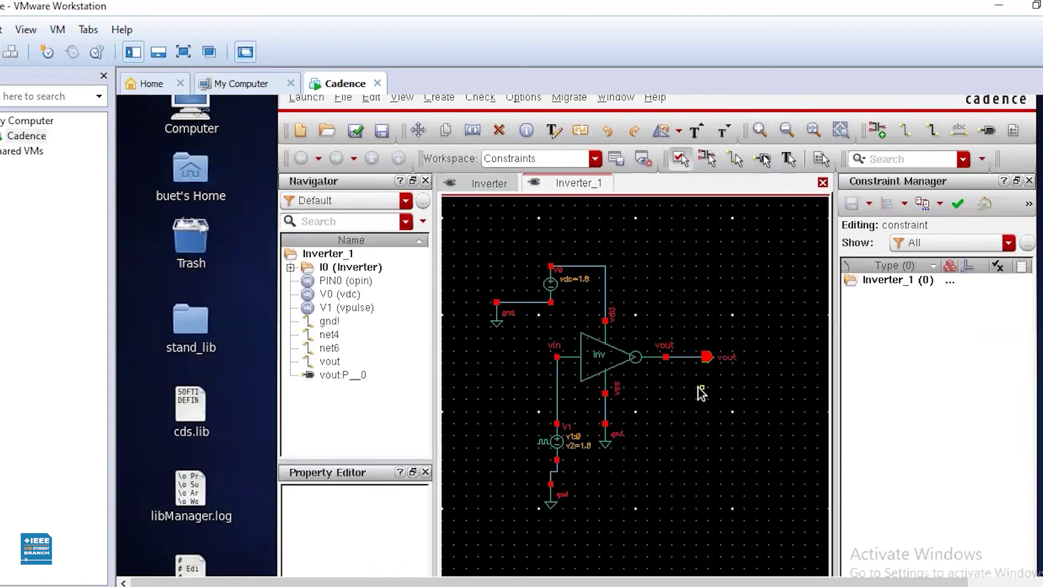
{"action": "left_click", "coordinate": [354, 129]}
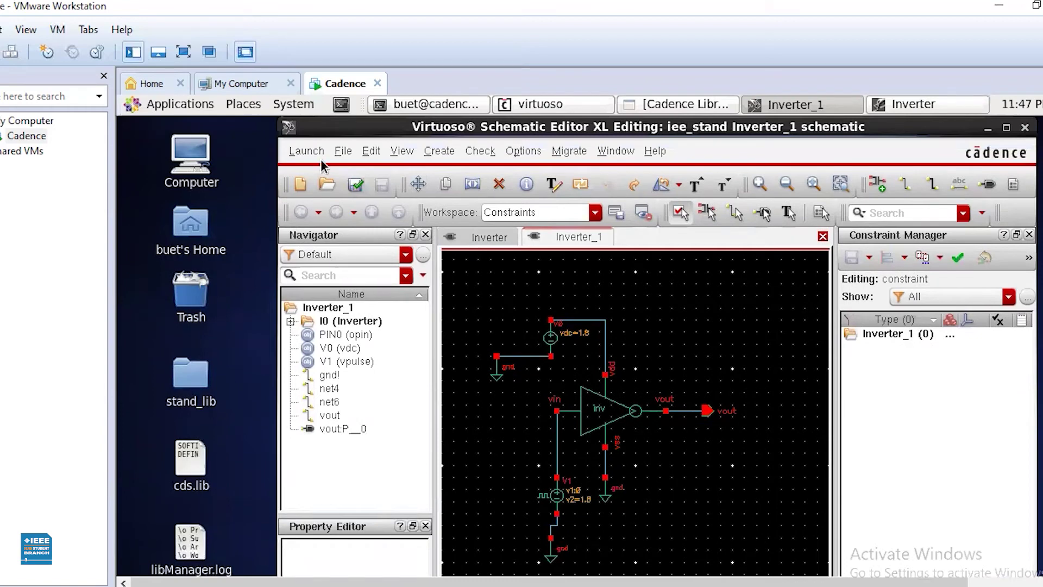
{"action": "left_click", "coordinate": [307, 154]}
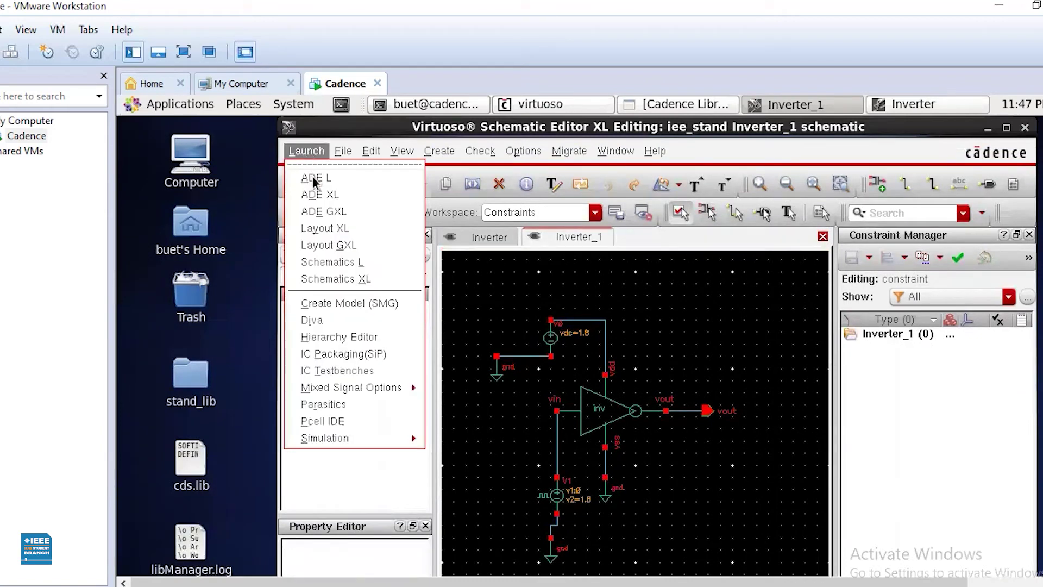
{"action": "left_click", "coordinate": [312, 175]}
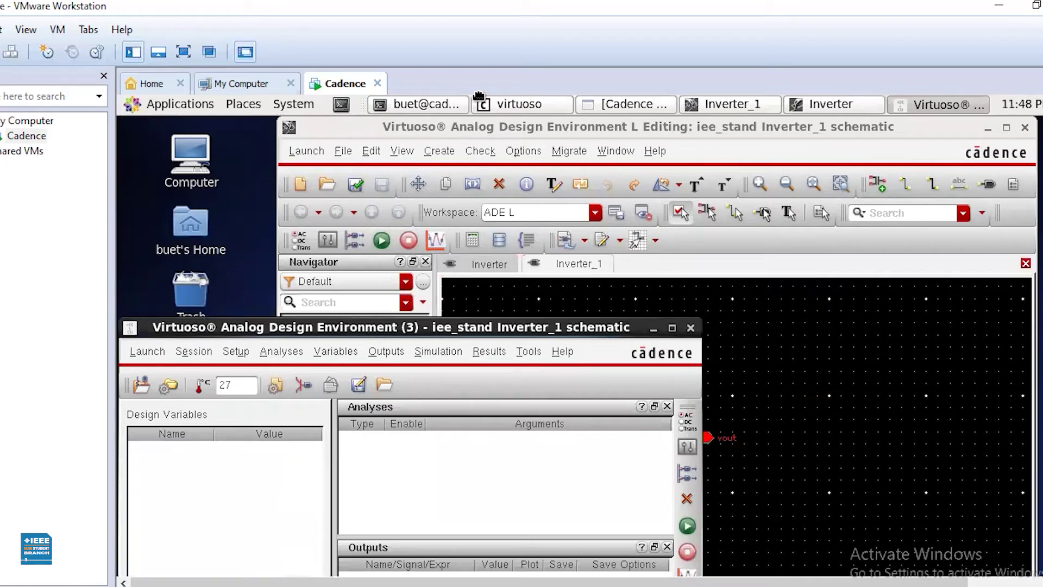
{"action": "left_click_drag", "start_coordinate": [357, 327], "coordinate": [469, 127]}
- Add a transient analysis with a stop time of 80n
{"action": "left_click", "coordinate": [386, 151]}
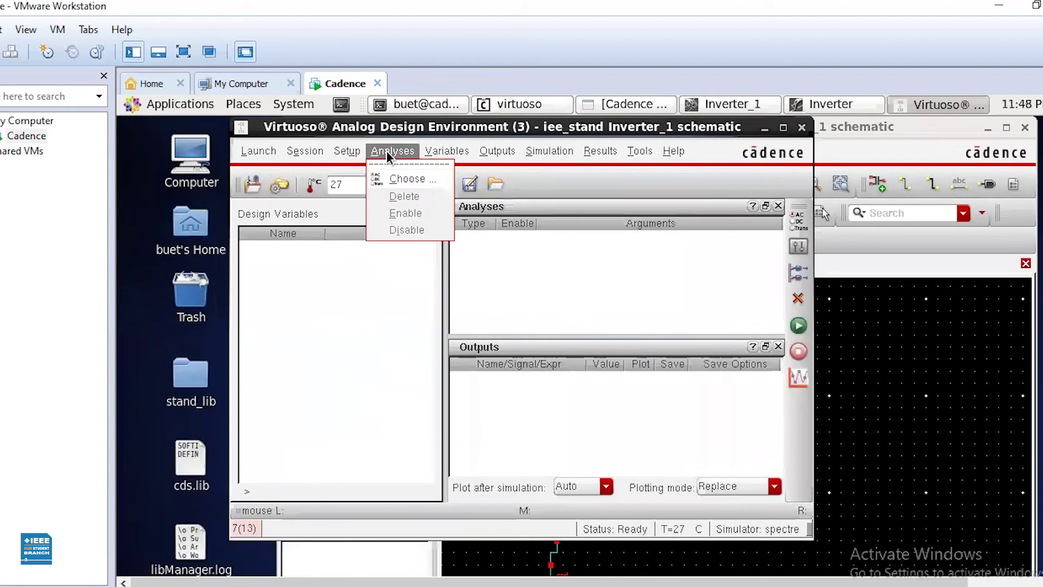
{"action": "left_click", "coordinate": [410, 179]}
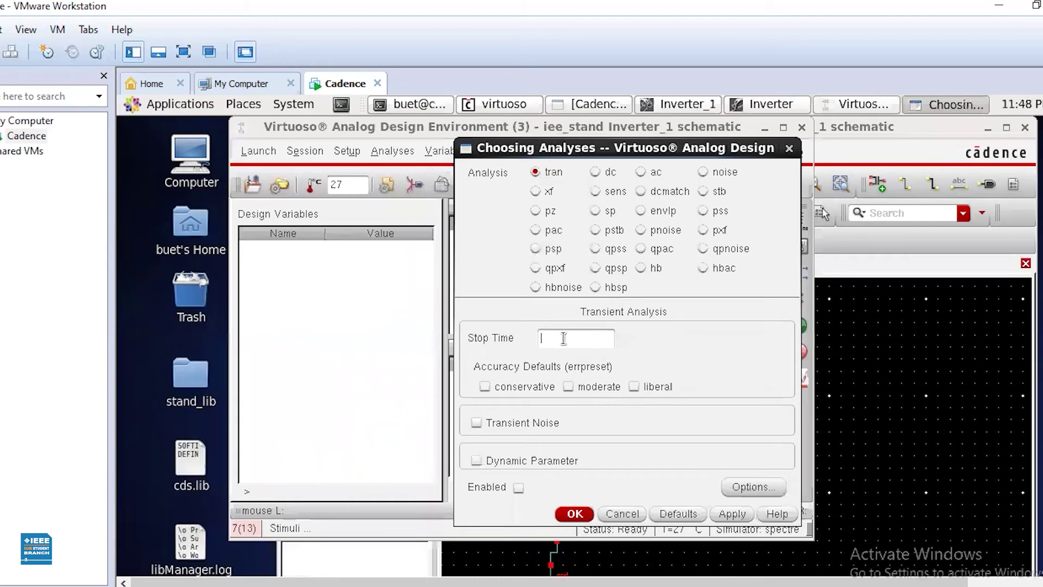
{"action": "type", "text": "80n"}
{"action": "left_click", "coordinate": [576, 514]}
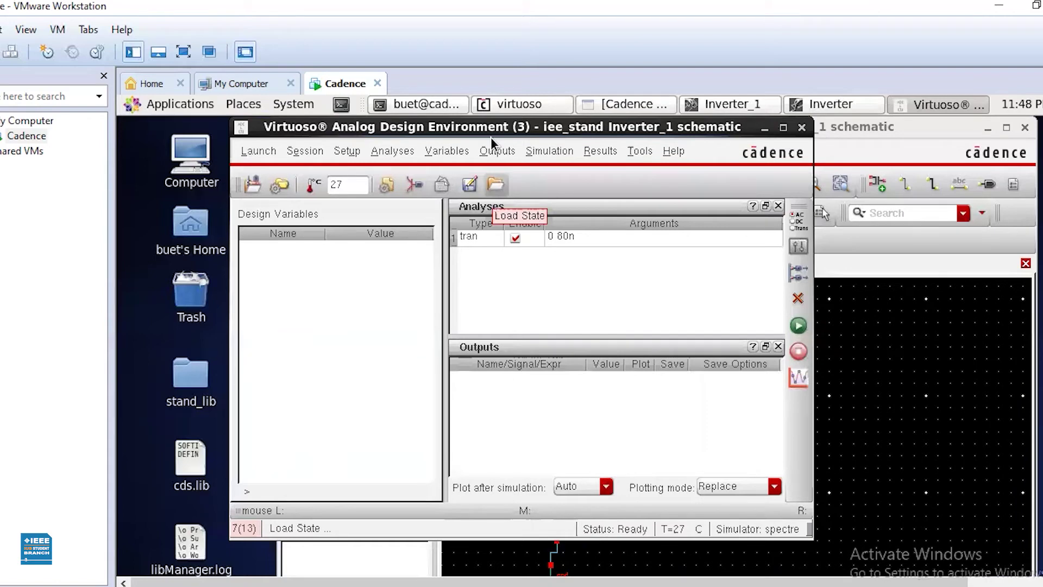
- Set the accuracy default of the existing transient analysis to moderate, without saving the simulation state
{"action": "left_click", "coordinate": [393, 150]}
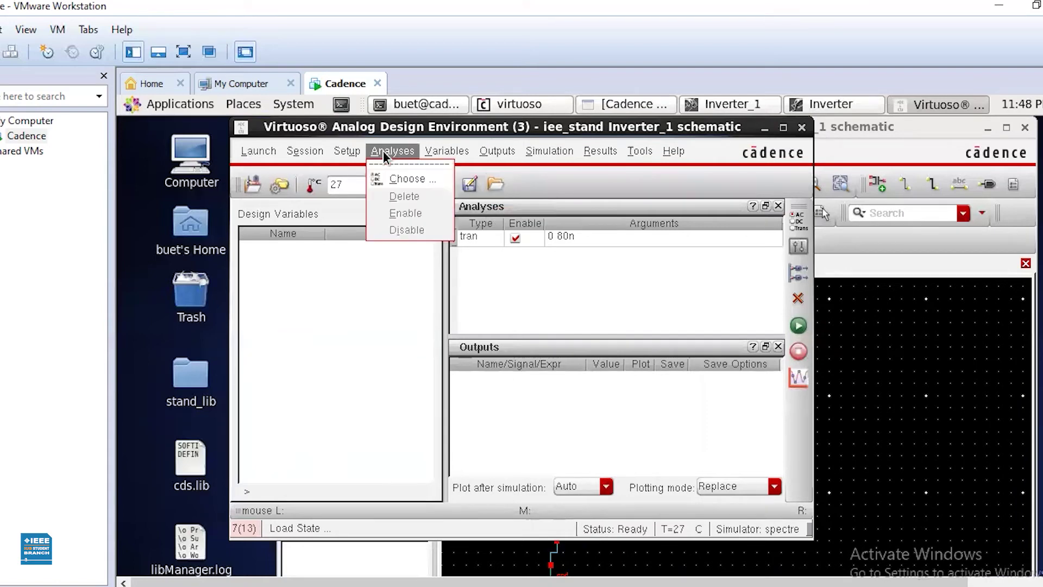
{"action": "left_click", "coordinate": [420, 178]}
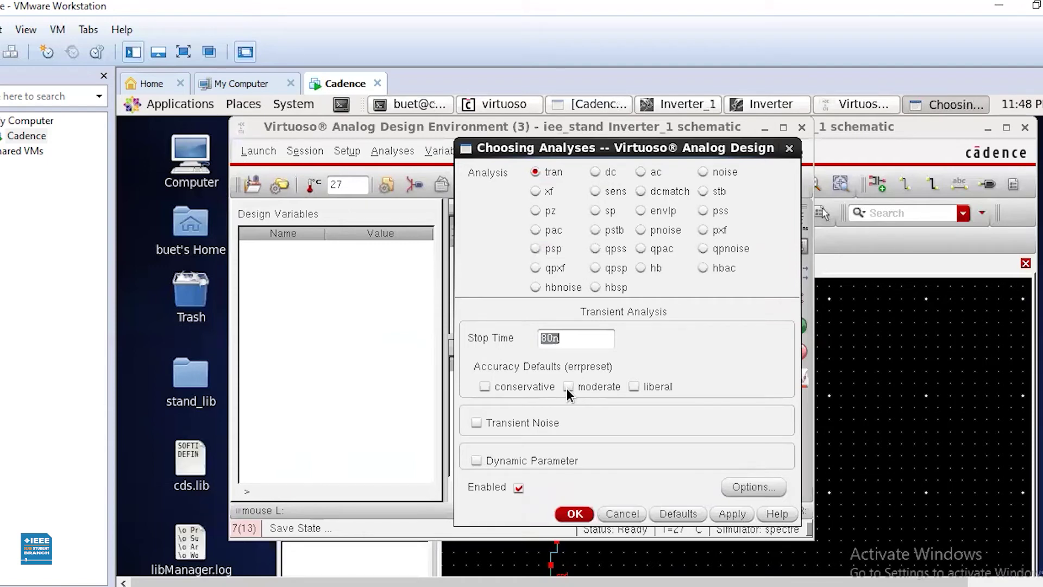
{"action": "left_click", "coordinate": [788, 149]}
{"action": "right_click", "coordinate": [555, 238]}
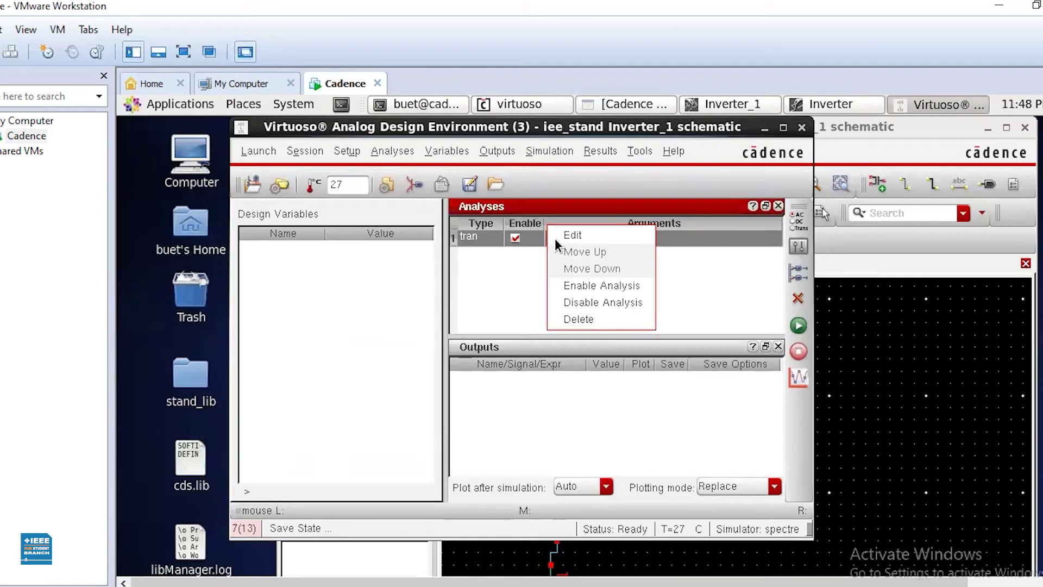
{"action": "left_click", "coordinate": [602, 303]}
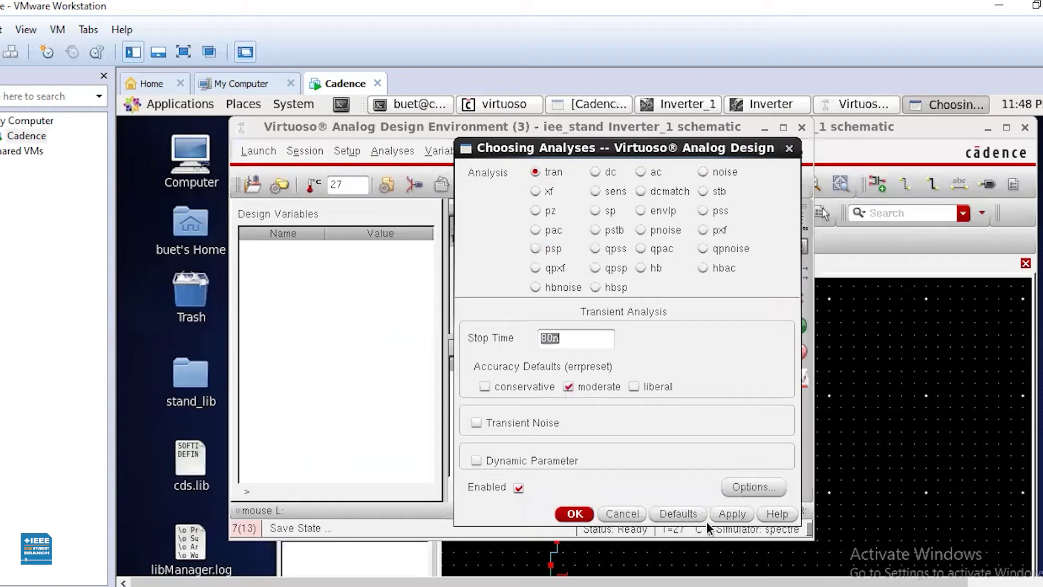
{"action": "left_click", "coordinate": [577, 514]}
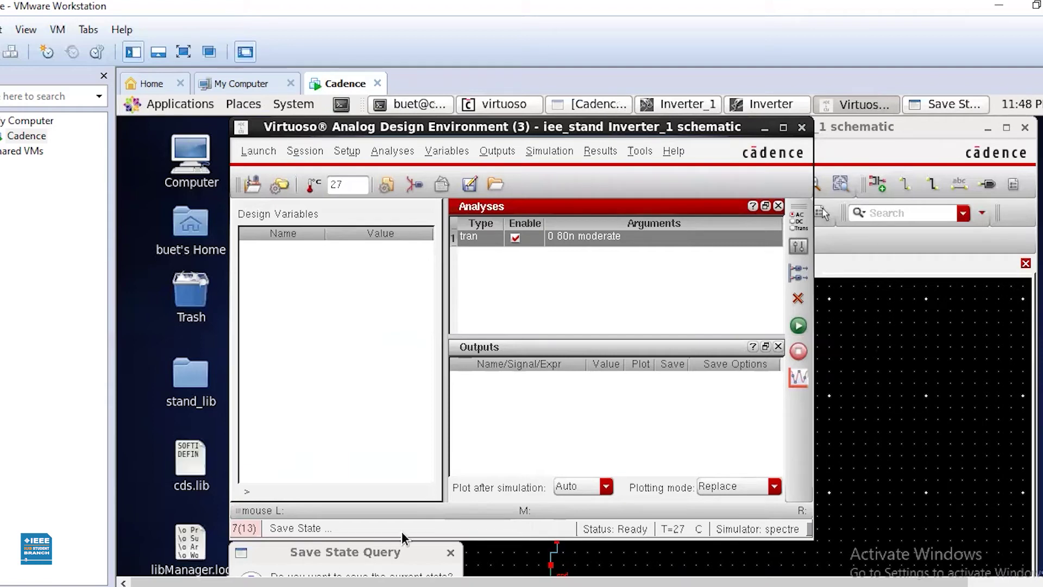
{"action": "left_click_drag", "start_coordinate": [375, 552], "coordinate": [420, 335]}
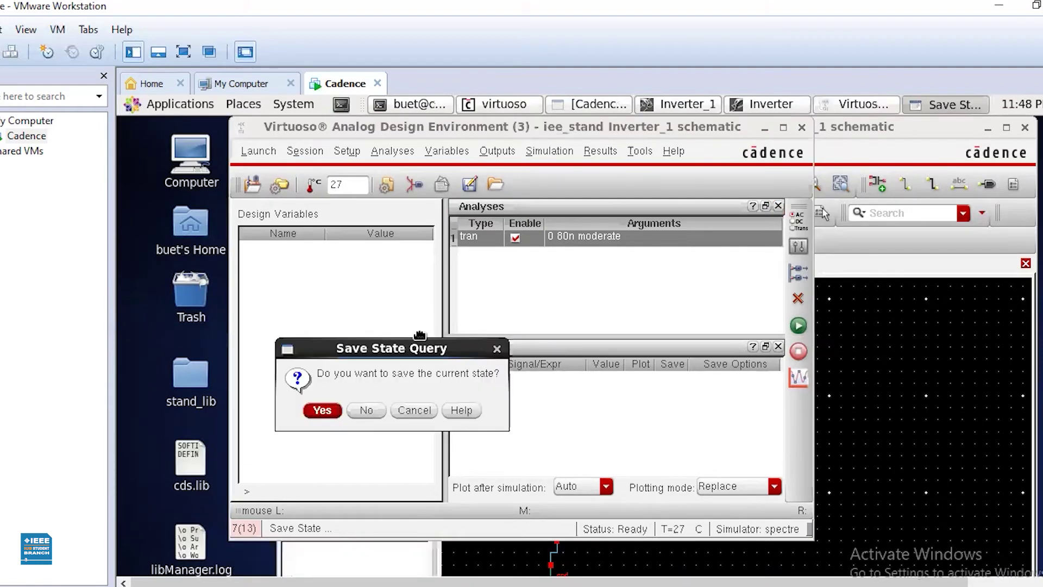
{"action": "left_click", "coordinate": [418, 396]}
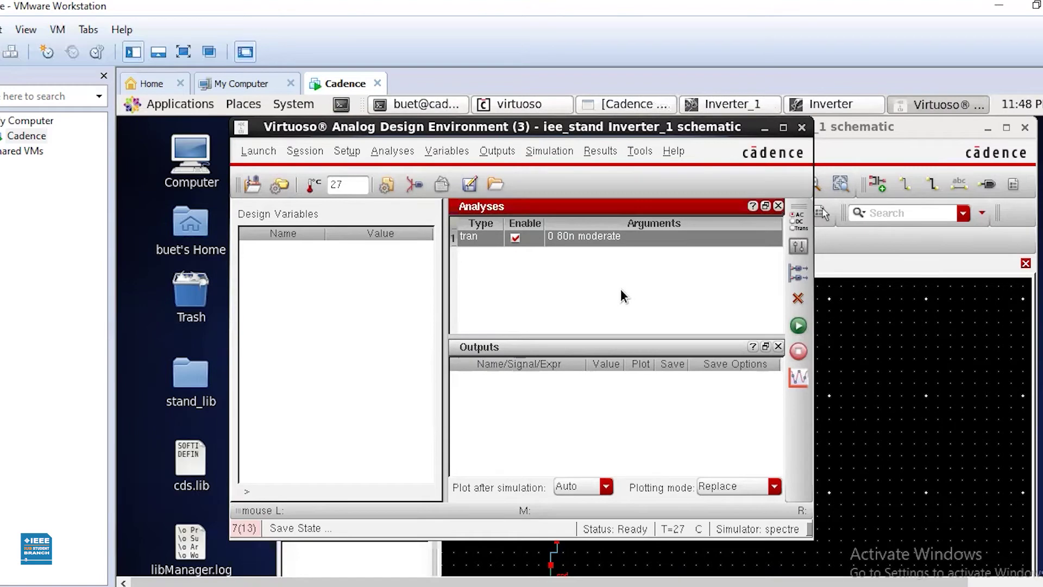
- Choose the inverter's input wire and the vout wire on the schematic as outputs to plot, and run the simulation
{"action": "left_click", "coordinate": [495, 150]}
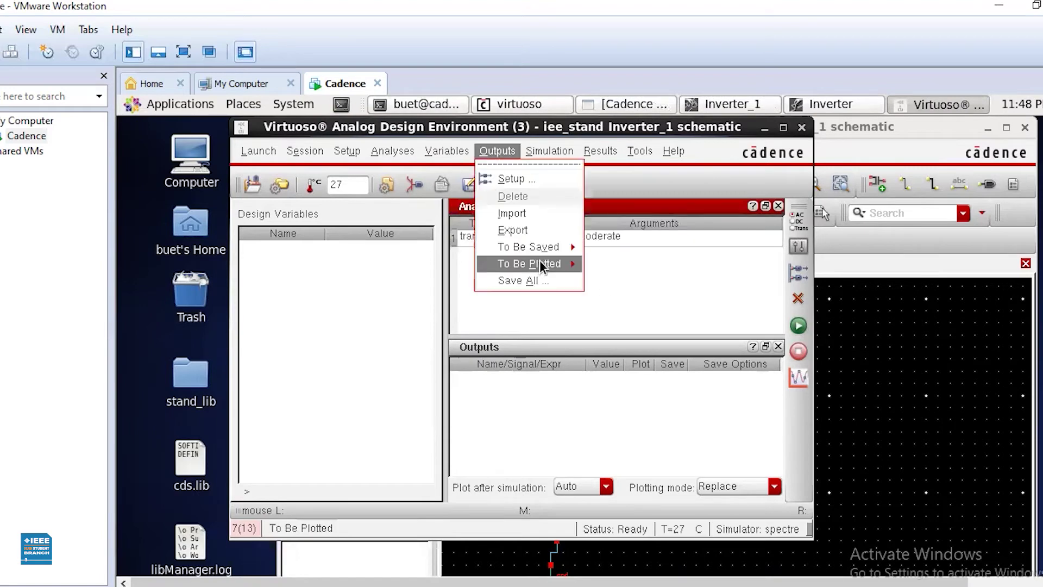
{"action": "mouse_move", "coordinate": [540, 263]}
{"action": "left_click", "coordinate": [616, 274]}
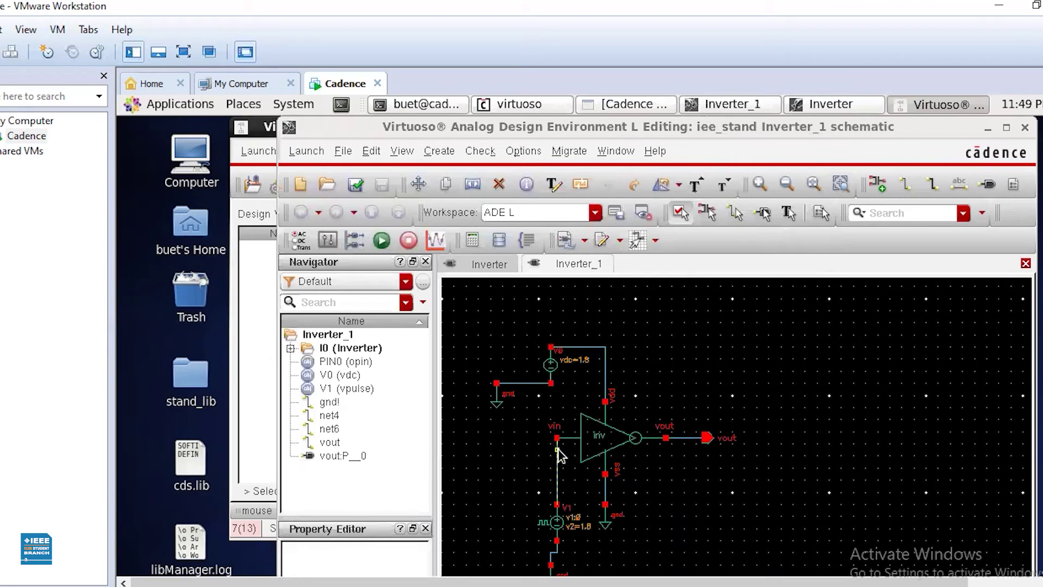
{"action": "left_click", "coordinate": [558, 449]}
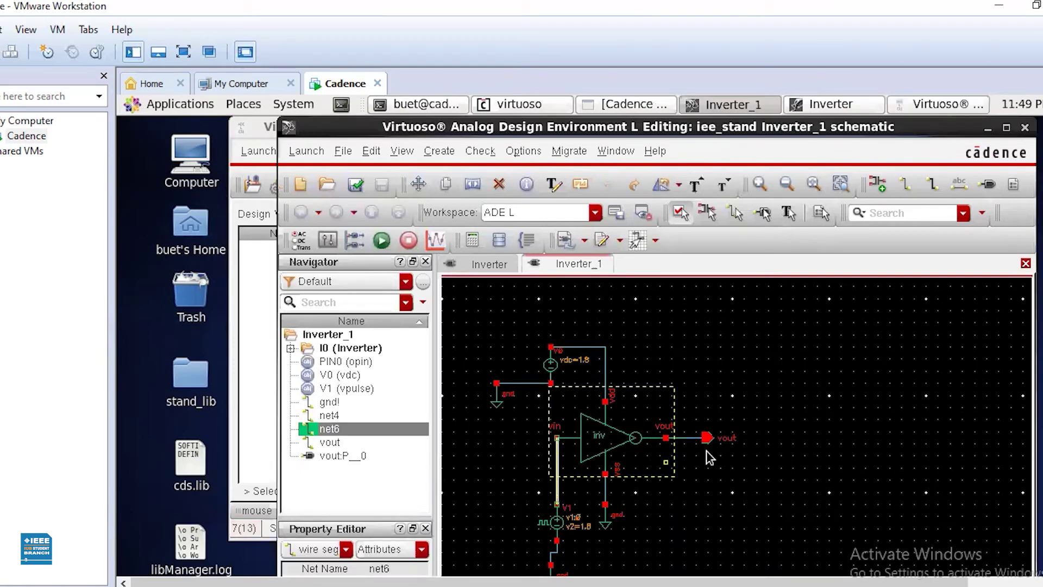
{"action": "left_click", "coordinate": [697, 439]}
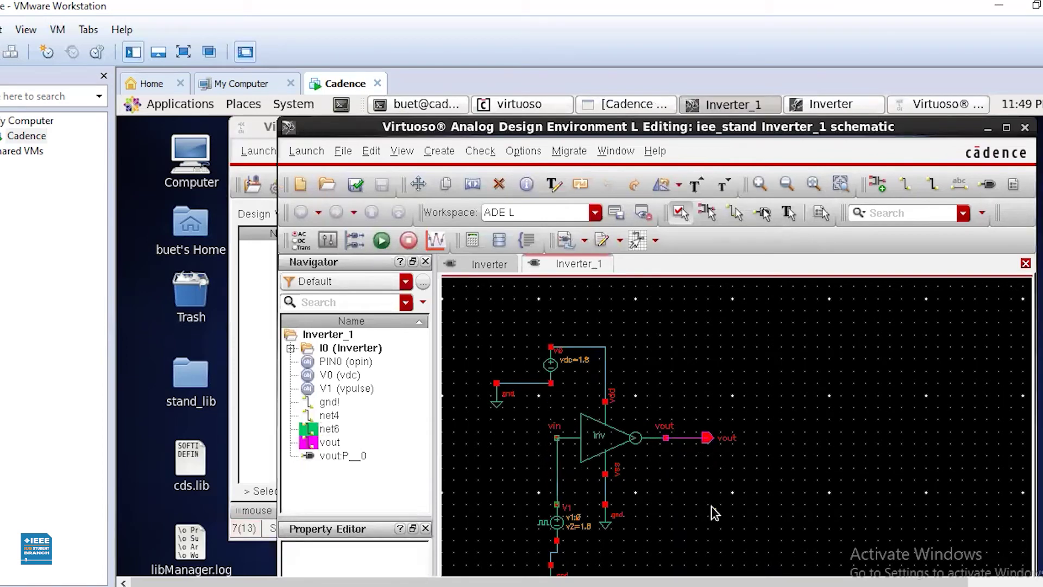
{"action": "left_click", "coordinate": [382, 241]}
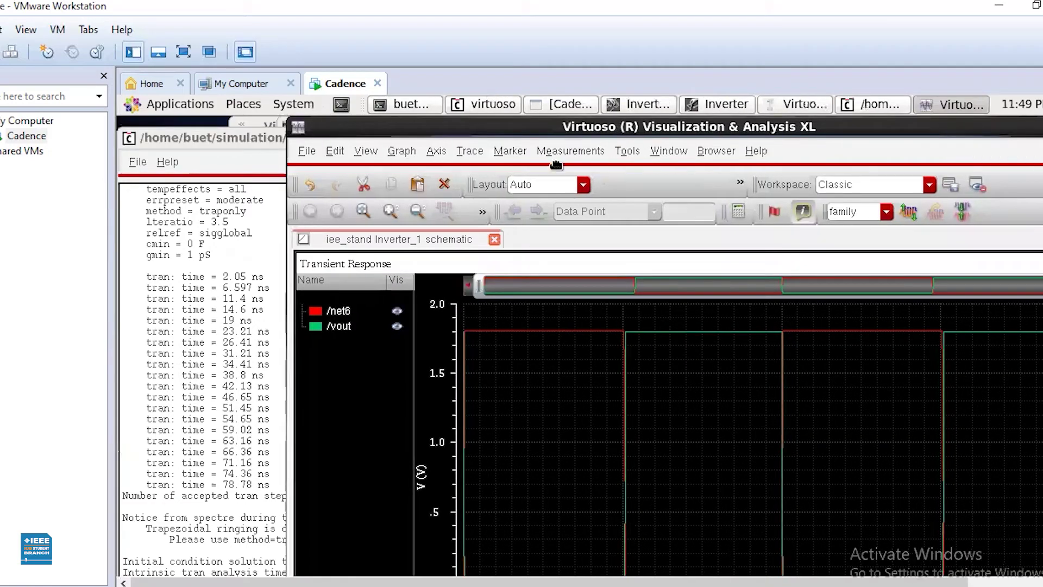
- Split the transient response plot into separate strips for net6 and vout to compare them, and close the waveform window
{"action": "left_click_drag", "start_coordinate": [917, 283], "coordinate": [519, 104]}
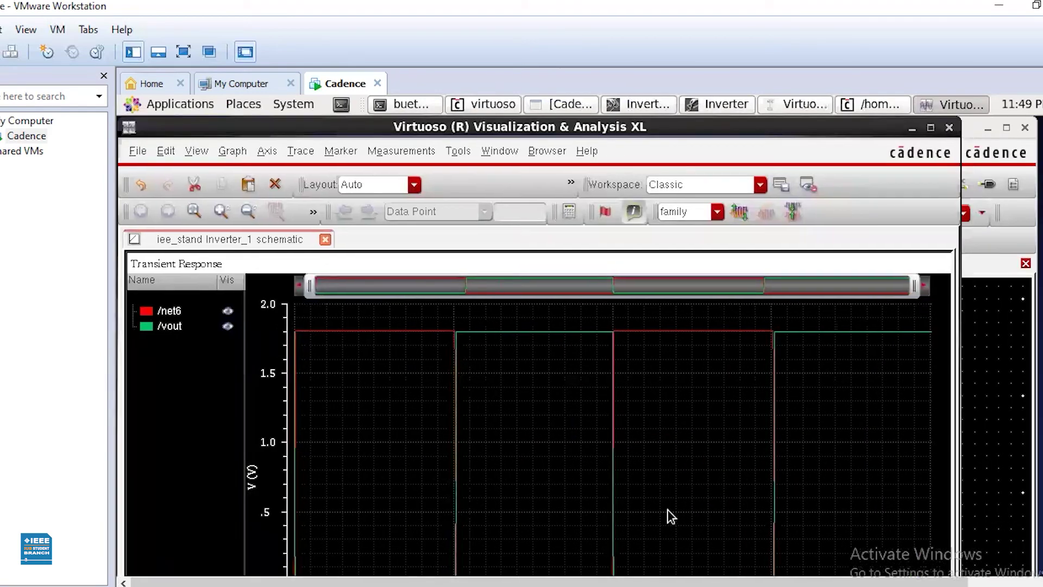
{"action": "mouse_move", "coordinate": [772, 418]}
{"action": "scroll", "coordinate": [538, 337], "scroll_direction": "down", "scroll_amount": 3}
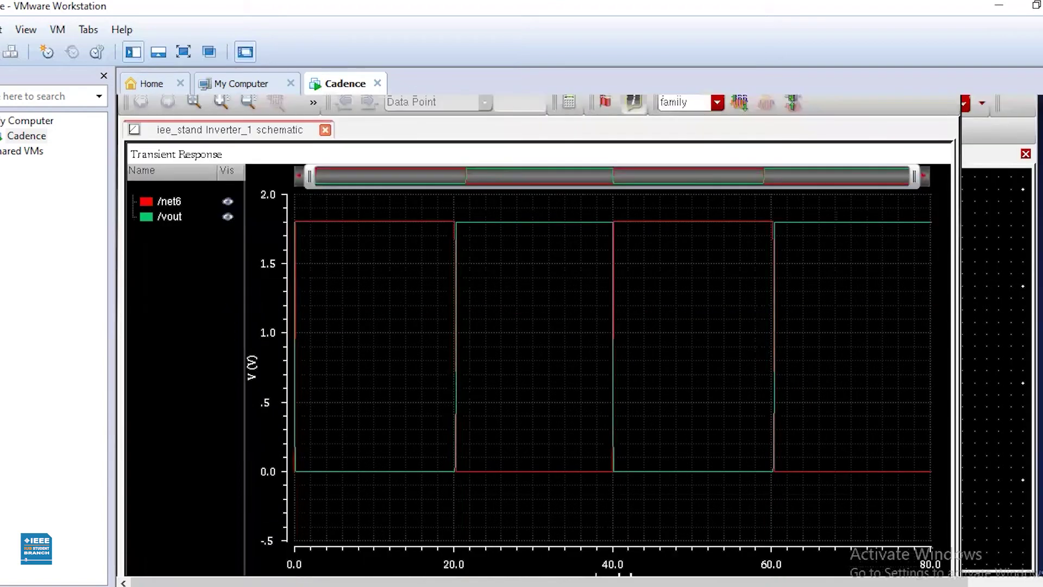
{"action": "scroll", "coordinate": [687, 328], "scroll_direction": "down", "scroll_amount": 1}
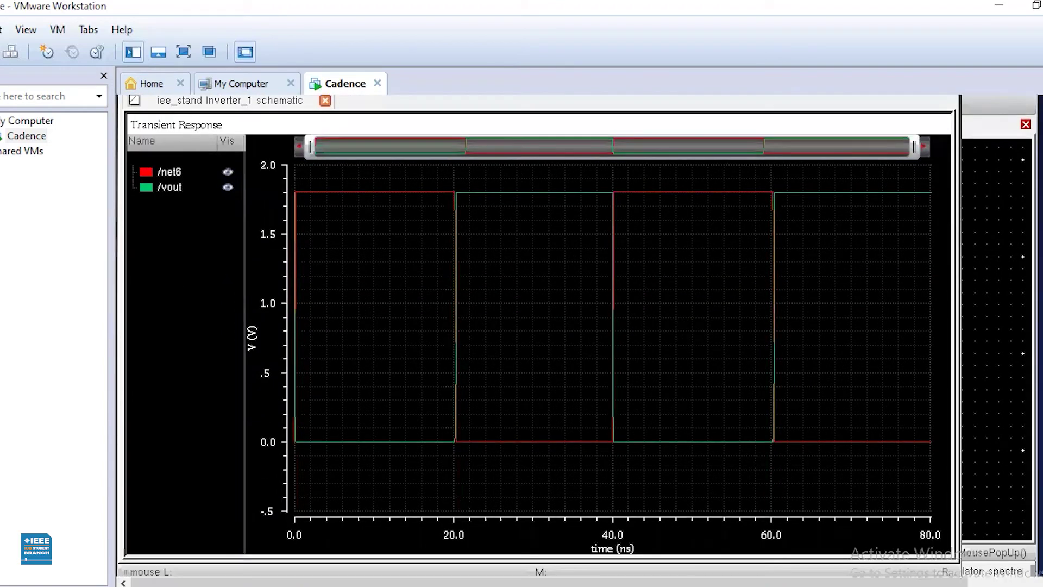
{"action": "scroll", "coordinate": [846, 300], "scroll_direction": "up", "scroll_amount": 4}
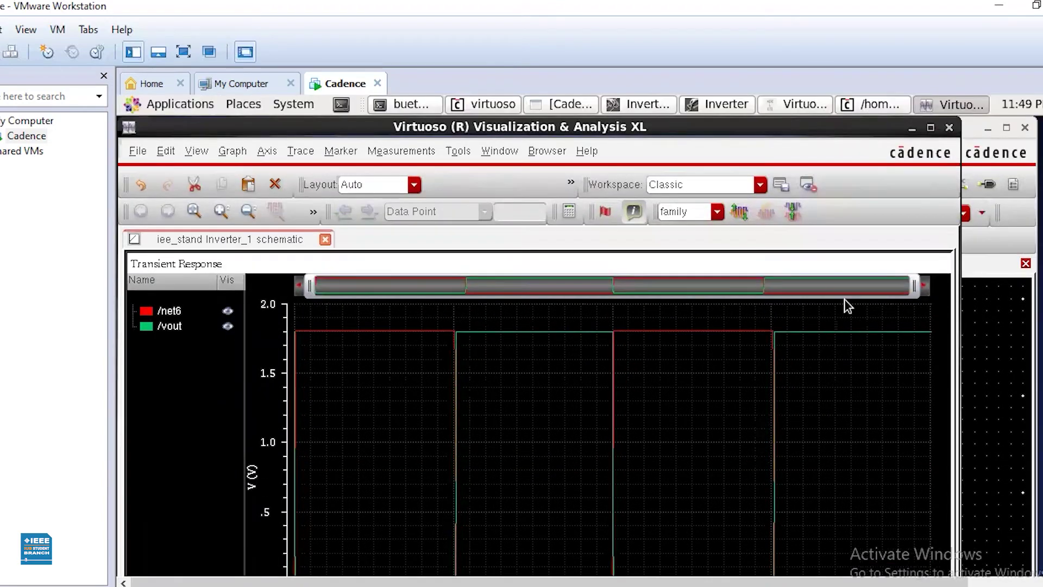
{"action": "key", "text": "s"}
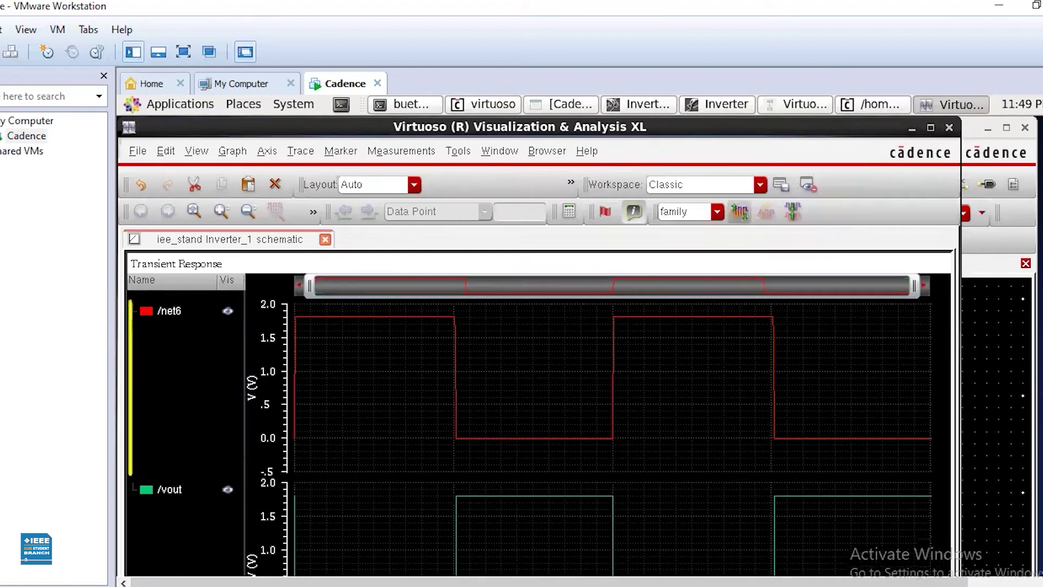
{"action": "scroll", "coordinate": [985, 386], "scroll_direction": "down", "scroll_amount": 3}
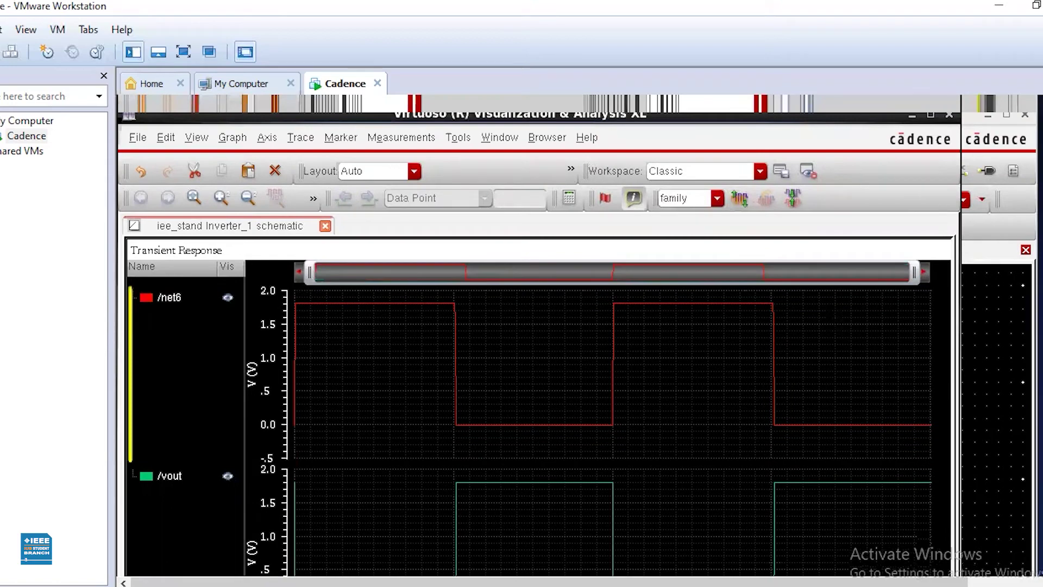
{"action": "left_click", "coordinate": [951, 129]}
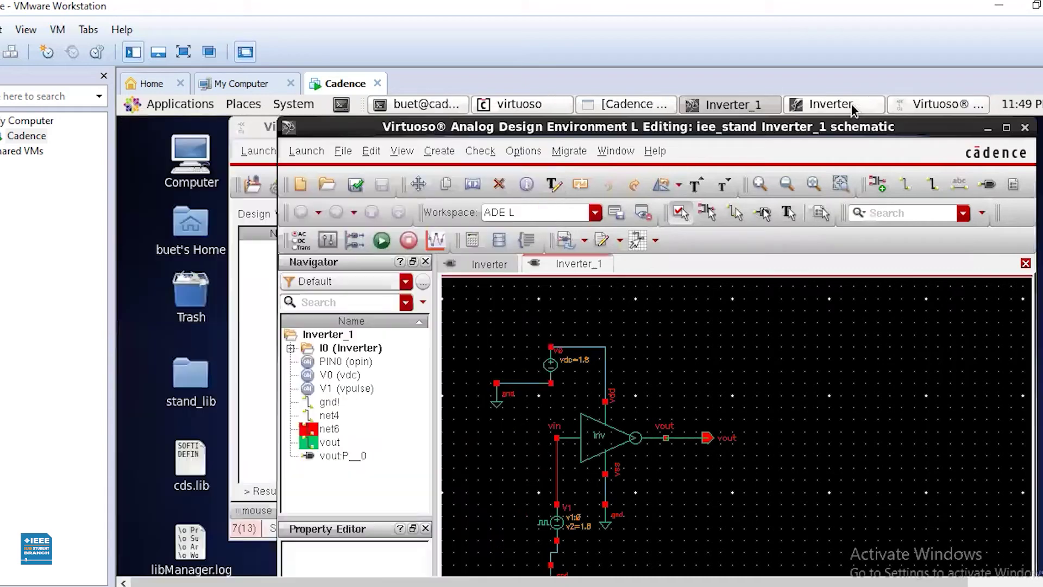
- In the ADE L session for Inverter_1, choose a dc analysis that sweeps the dc voltage component parameter of pulse source V1
{"action": "left_click", "coordinate": [845, 108]}
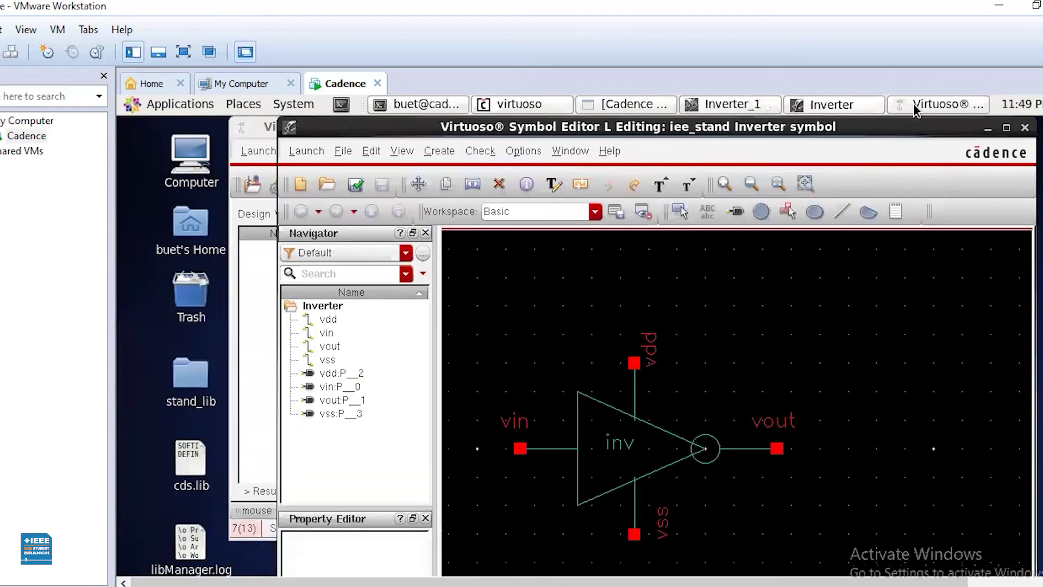
{"action": "left_click", "coordinate": [916, 107]}
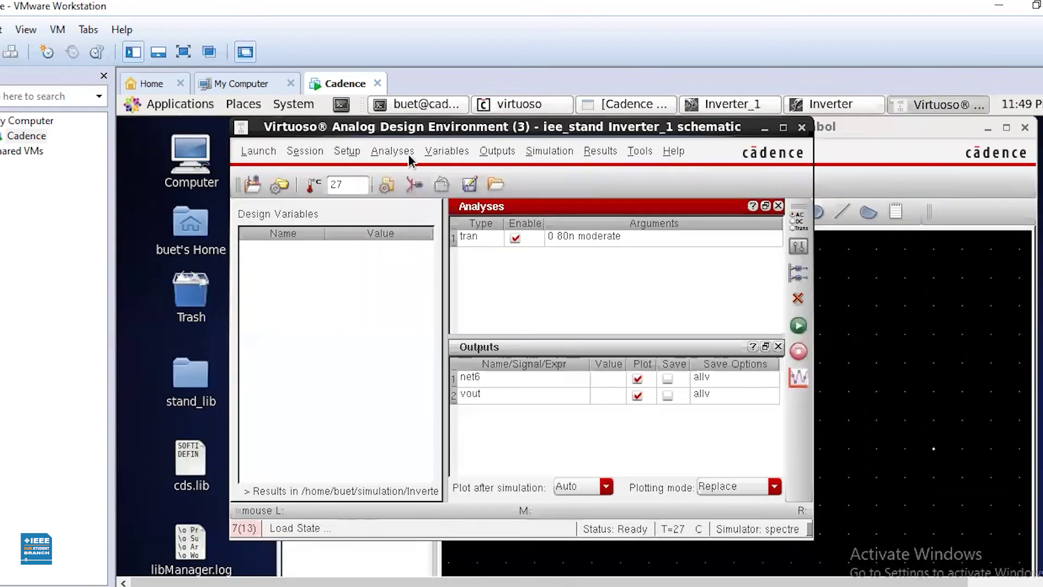
{"action": "left_click", "coordinate": [391, 151]}
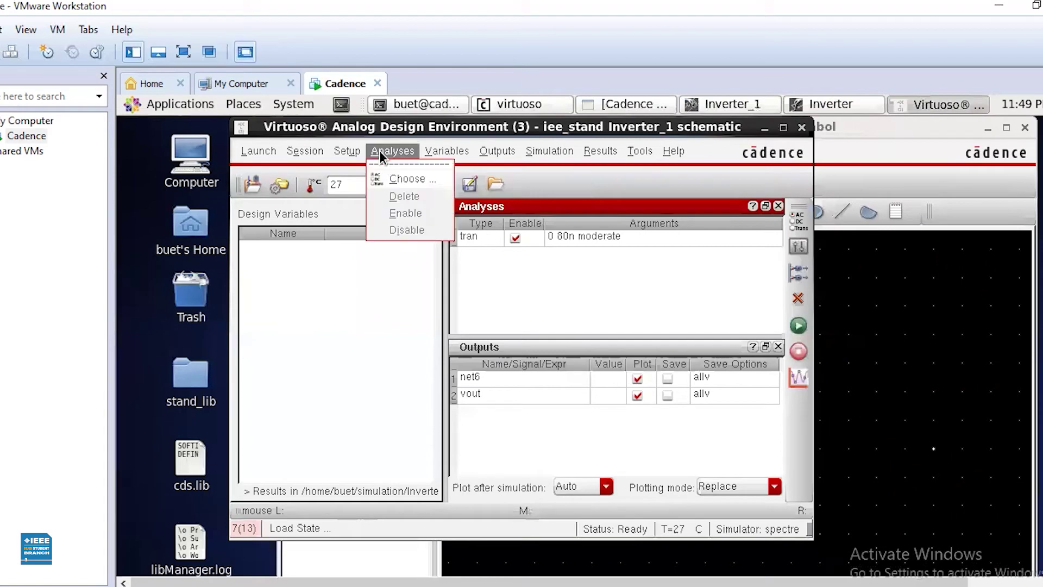
{"action": "left_click", "coordinate": [409, 177]}
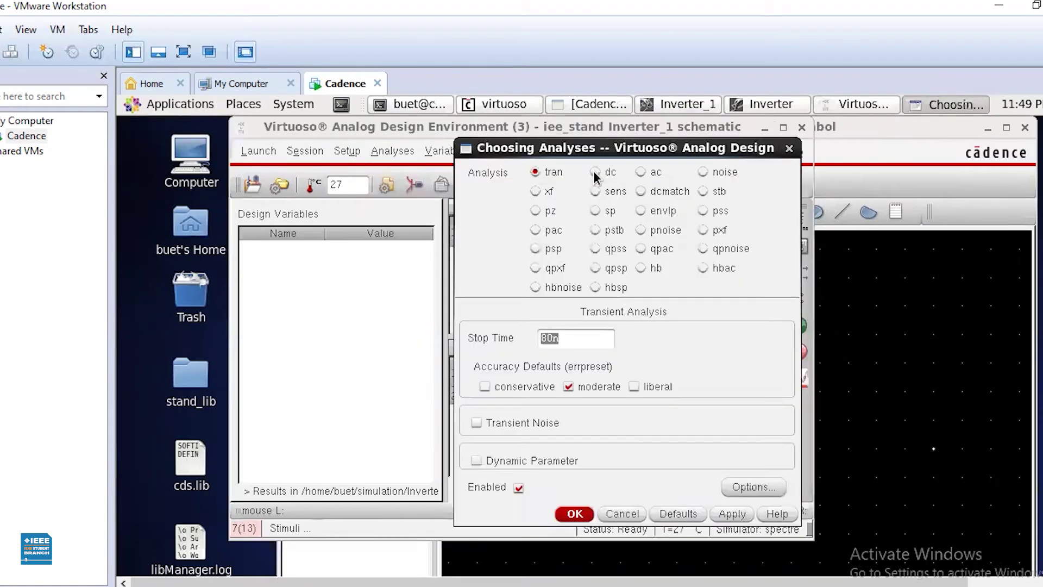
{"action": "left_click", "coordinate": [596, 173]}
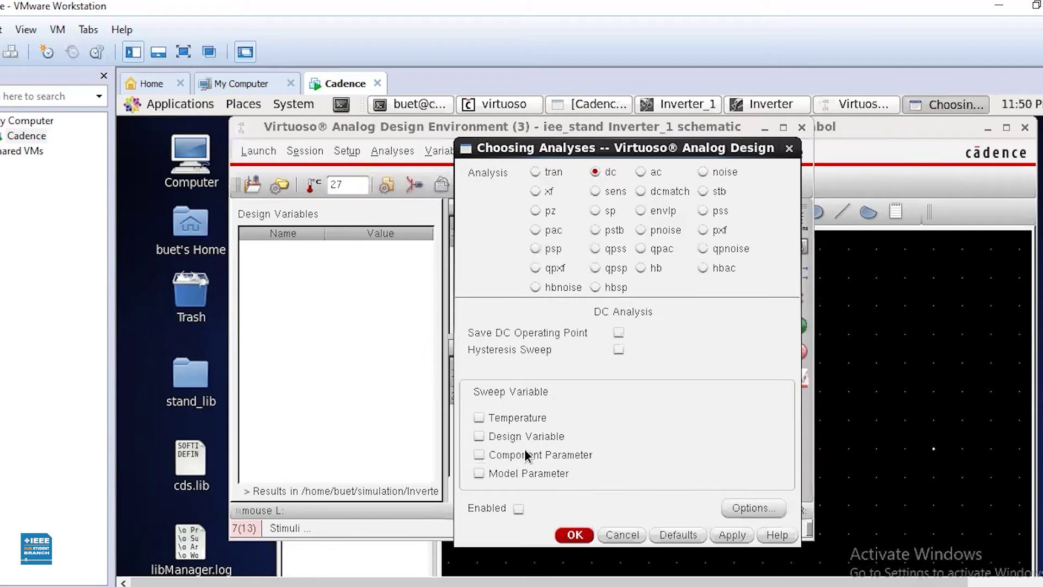
{"action": "left_click", "coordinate": [478, 455]}
{"action": "scroll", "coordinate": [718, 310], "scroll_direction": "down", "scroll_amount": 3}
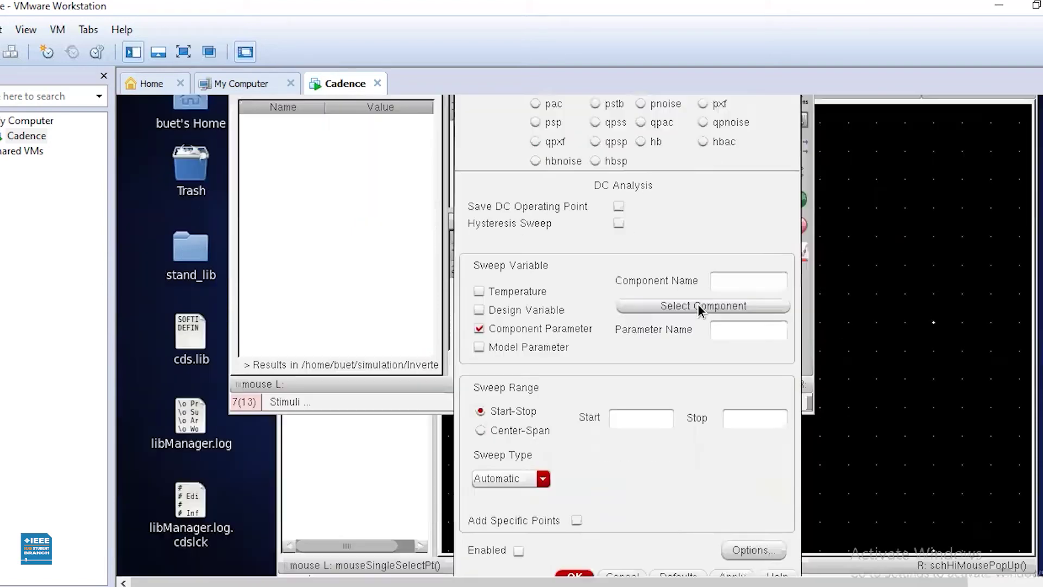
{"action": "left_click", "coordinate": [704, 306]}
{"action": "left_click", "coordinate": [560, 399]}
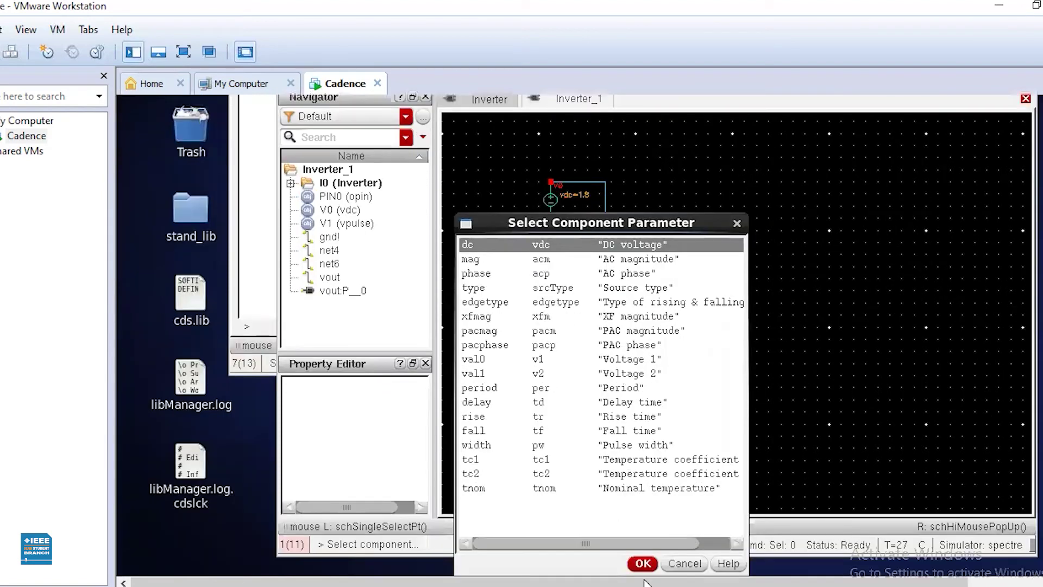
{"action": "left_click", "coordinate": [643, 564]}
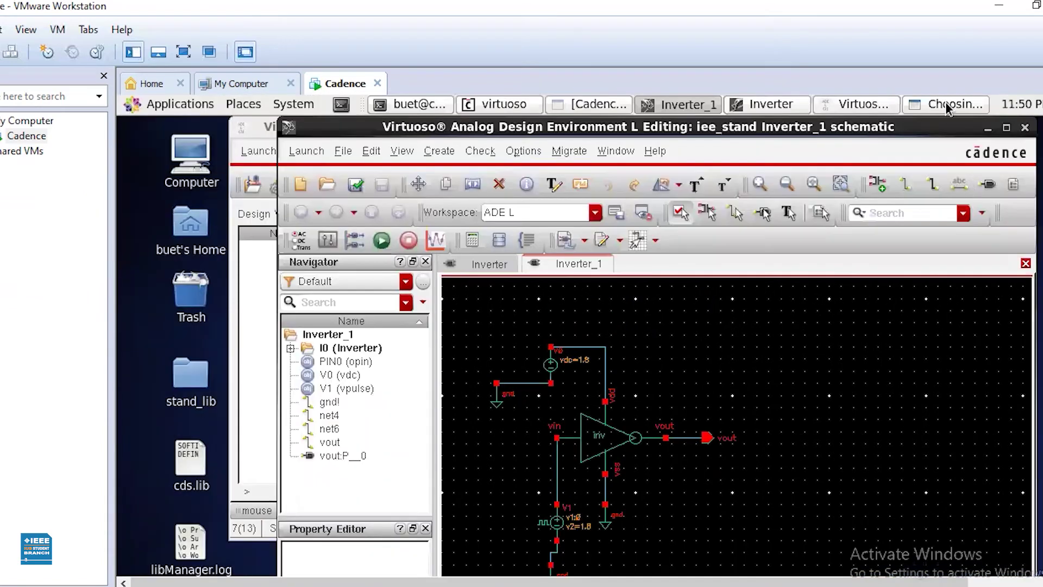
{"action": "left_click", "coordinate": [948, 107]}
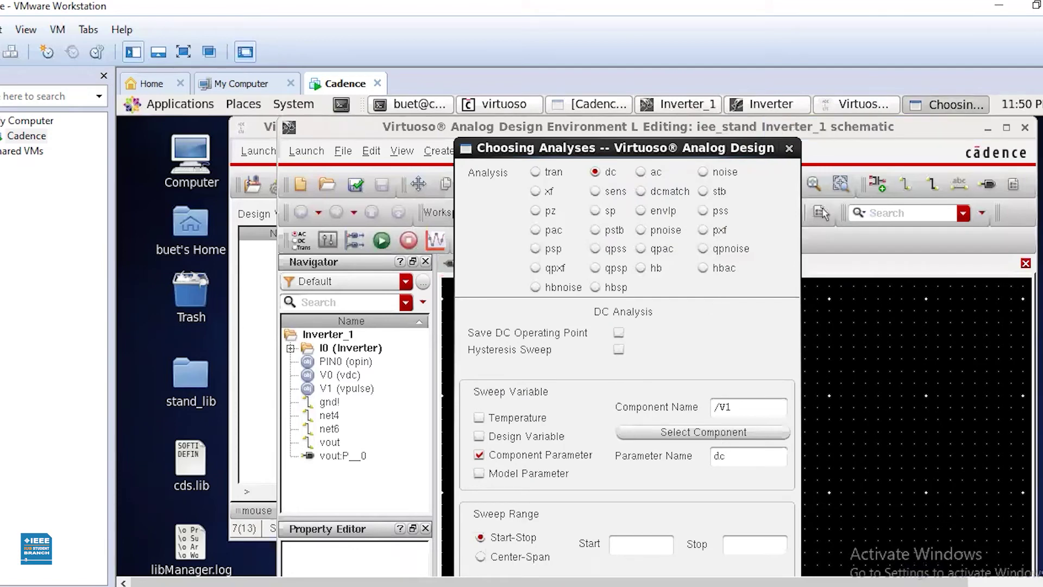
- Set the DC sweep range to start at 0 and stop at 1.8, and run the simulation
{"action": "left_click", "coordinate": [647, 477]}
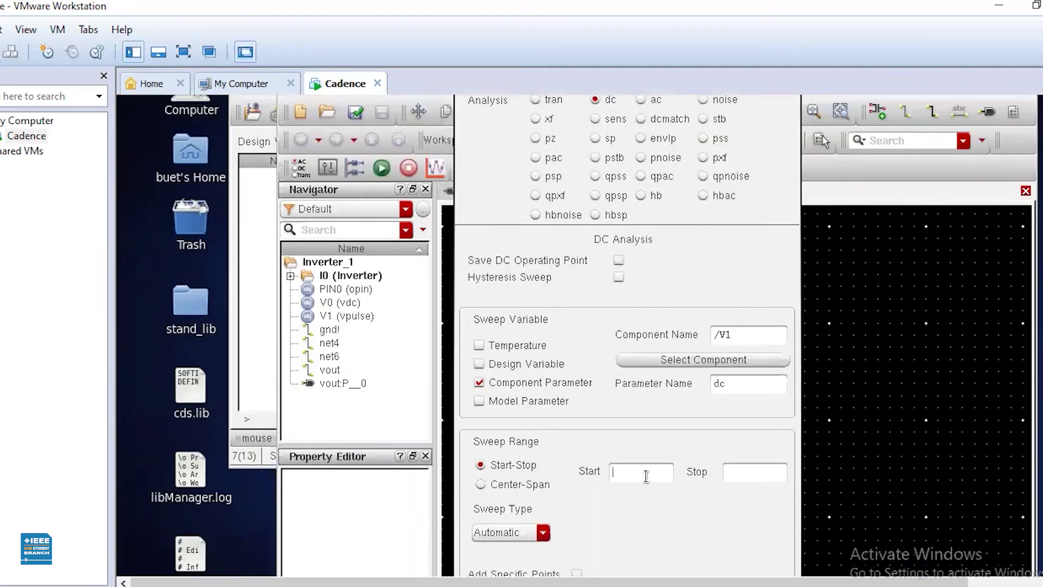
{"action": "type", "text": "0"}
{"action": "type", "text": "1"}
{"action": "type", "text": "."}
{"action": "type", "text": "8"}
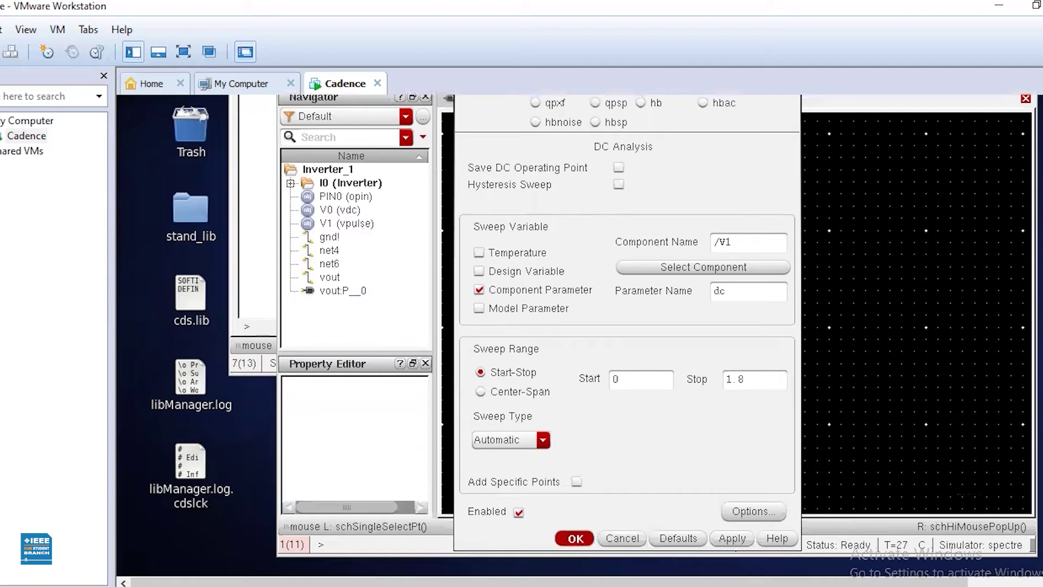
{"action": "key", "text": "Return"}
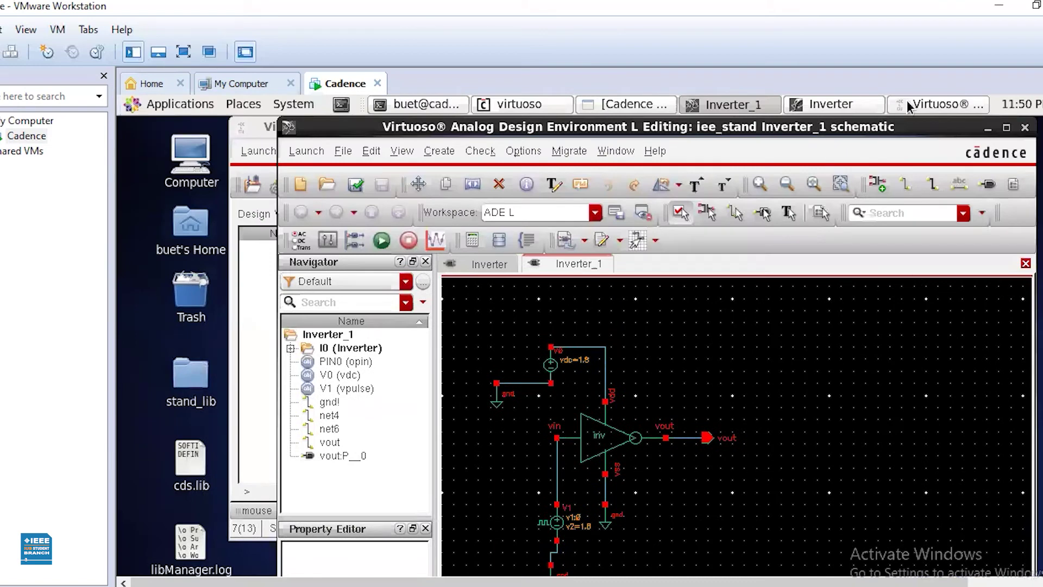
{"action": "left_click", "coordinate": [924, 104]}
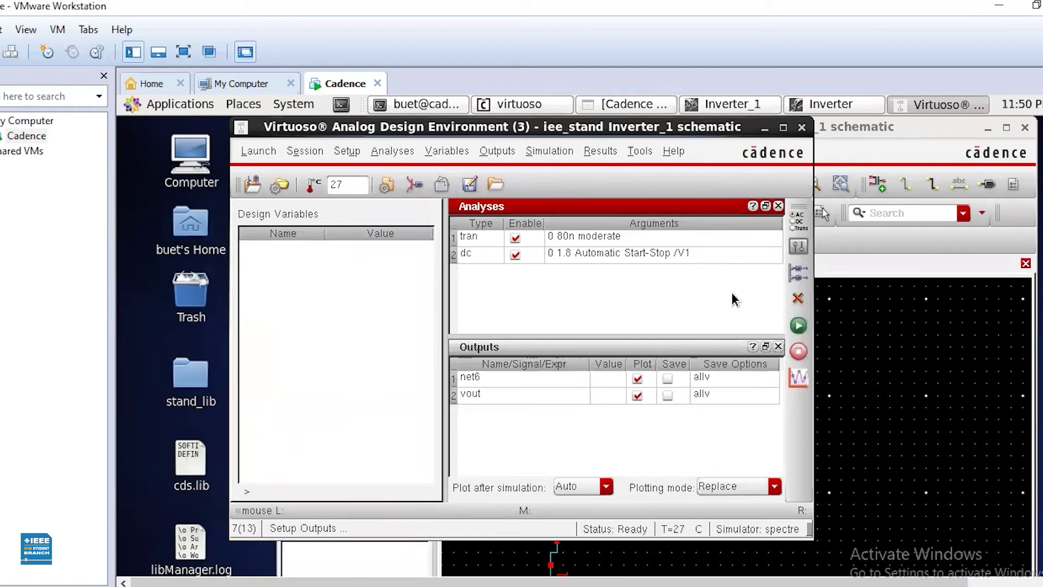
{"action": "left_click", "coordinate": [798, 326]}
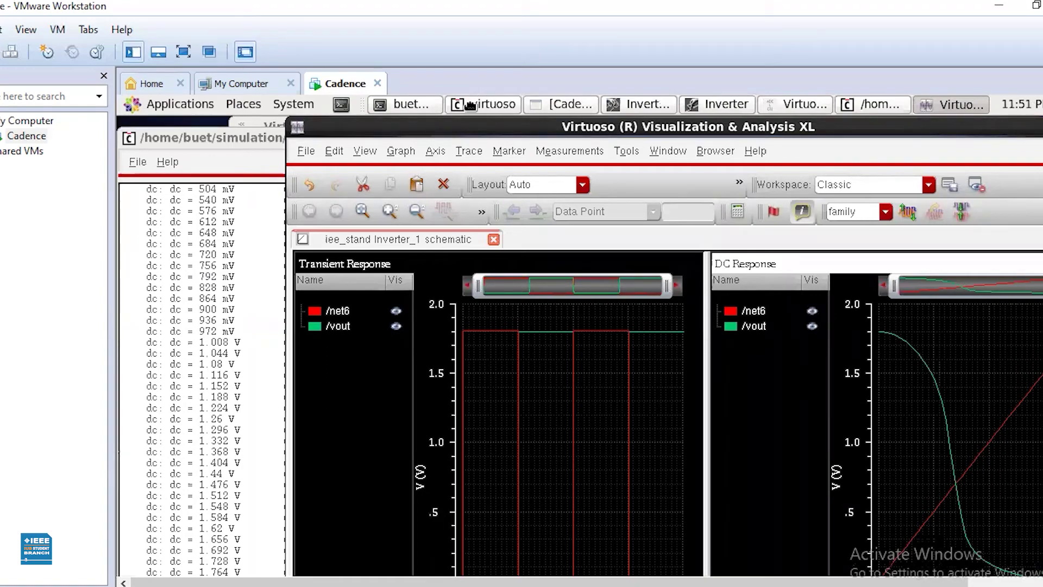
- Split the transient response and the DC response plots into separate strips to examine net6 and vout
{"action": "left_click_drag", "start_coordinate": [563, 126], "coordinate": [426, 126]}
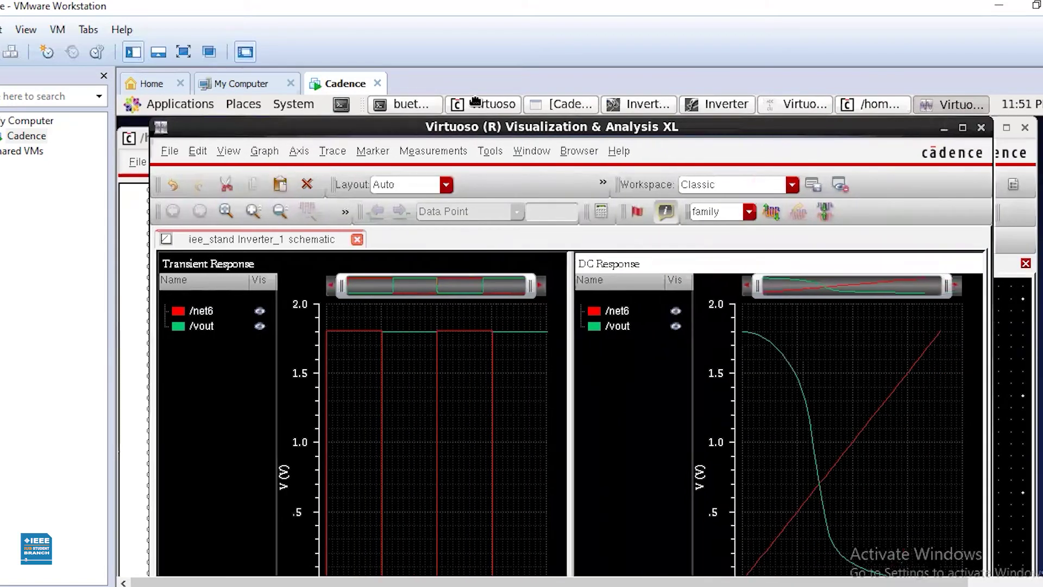
{"action": "left_click_drag", "start_coordinate": [475, 101], "coordinate": [469, 101]}
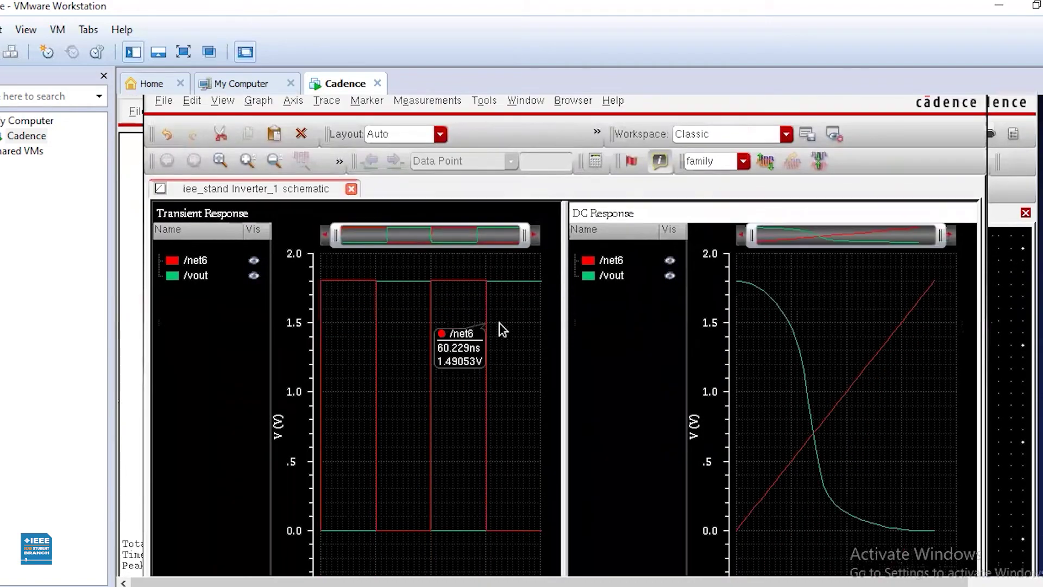
{"action": "left_click", "coordinate": [761, 168]}
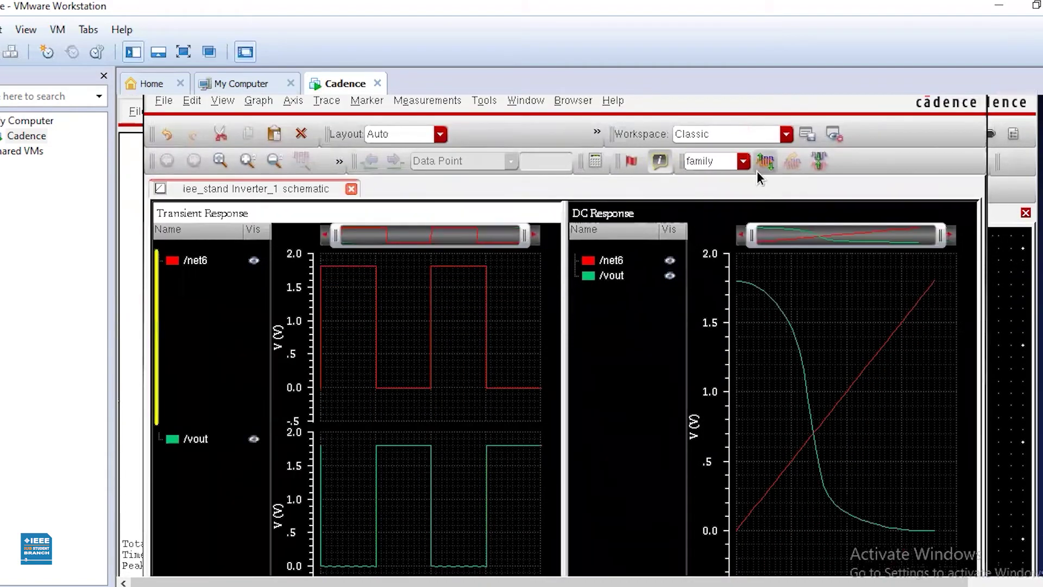
{"action": "left_click", "coordinate": [749, 211]}
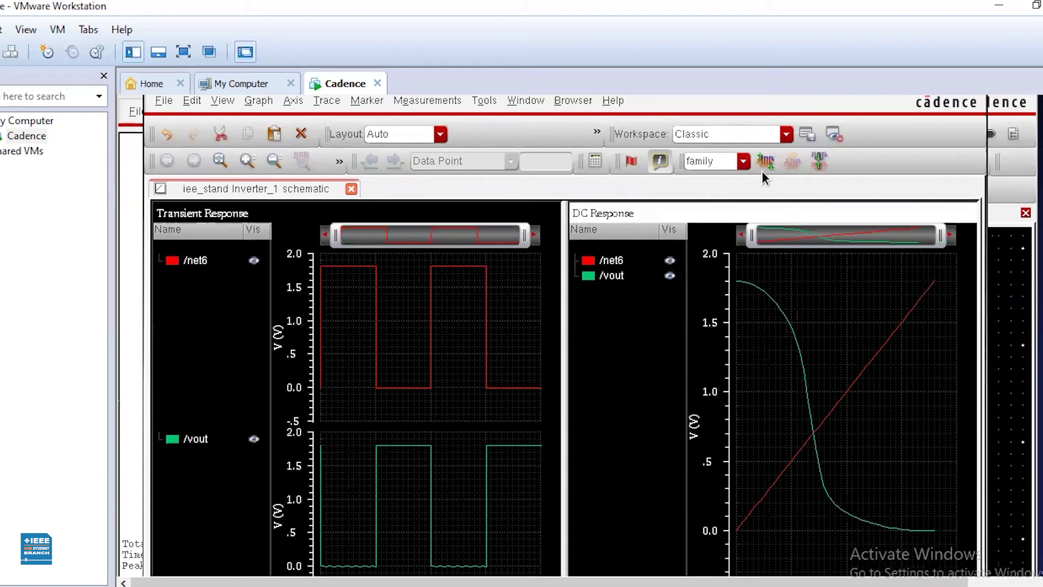
{"action": "left_click", "coordinate": [765, 161]}
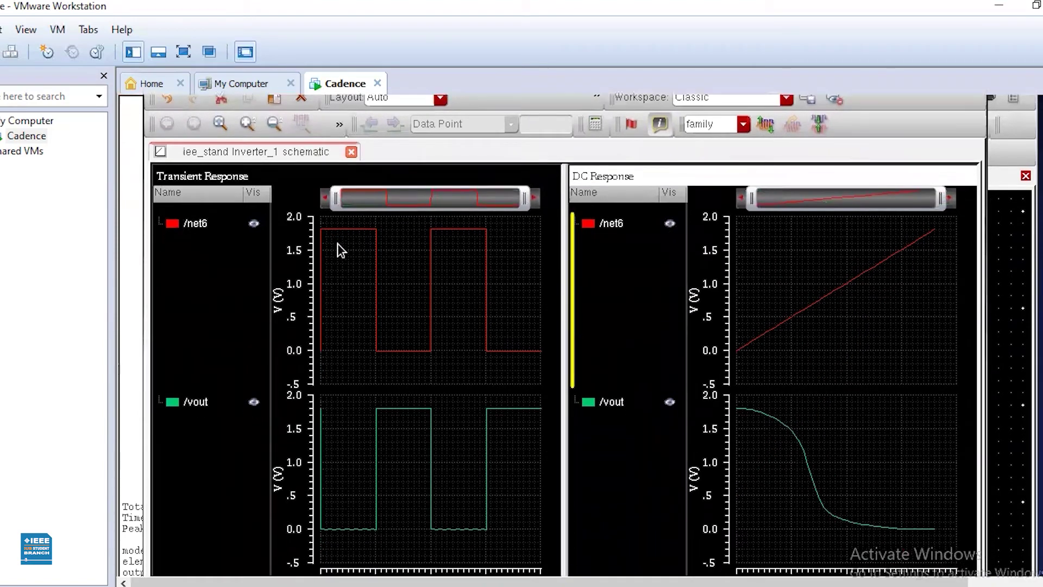
{"action": "mouse_move", "coordinate": [372, 236]}
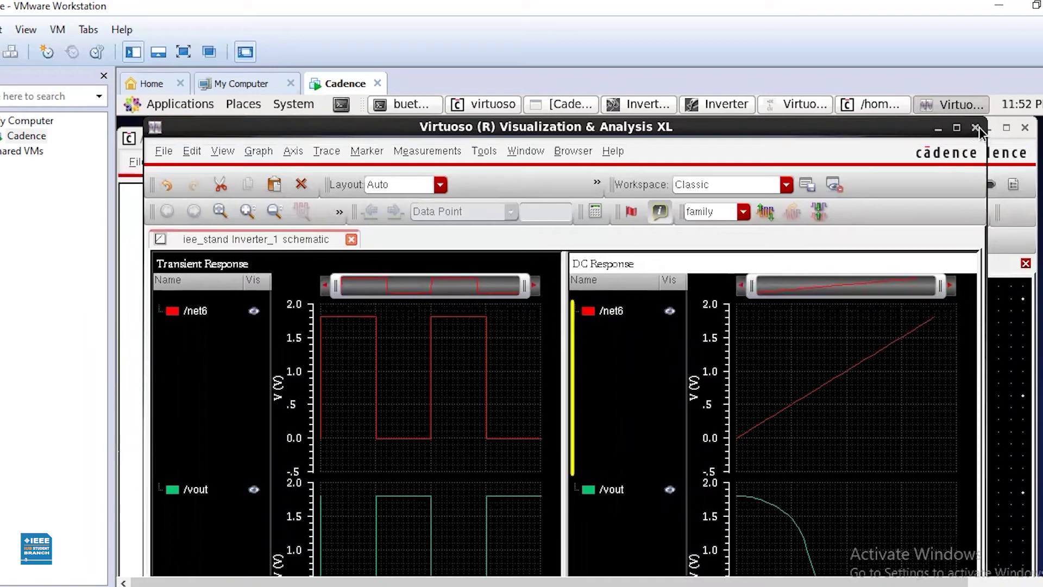
- Close the waveform window and the ADE L simulation session
{"action": "key", "text": "ctrl+w"}
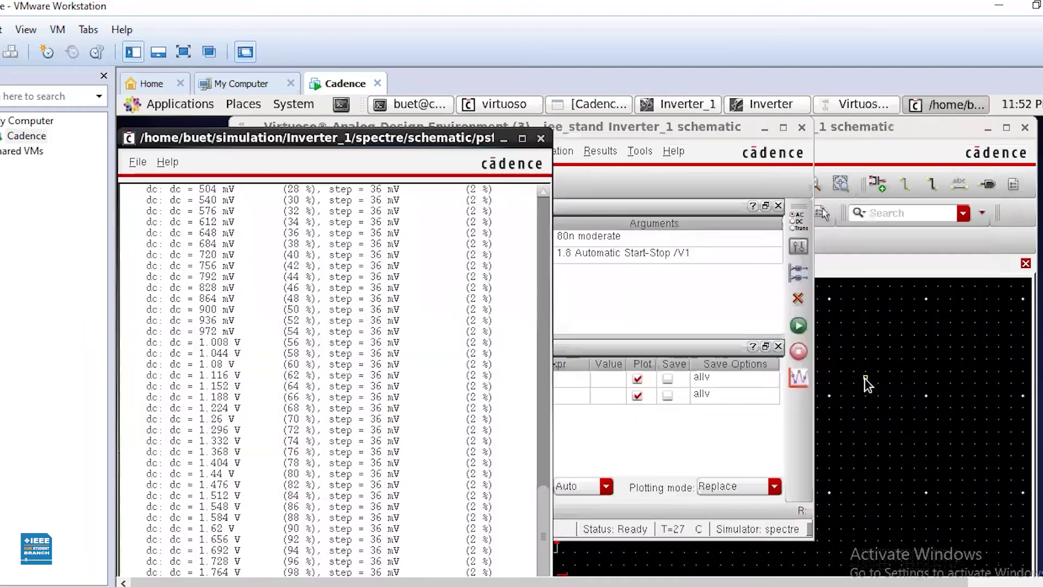
{"action": "left_click", "coordinate": [803, 129]}
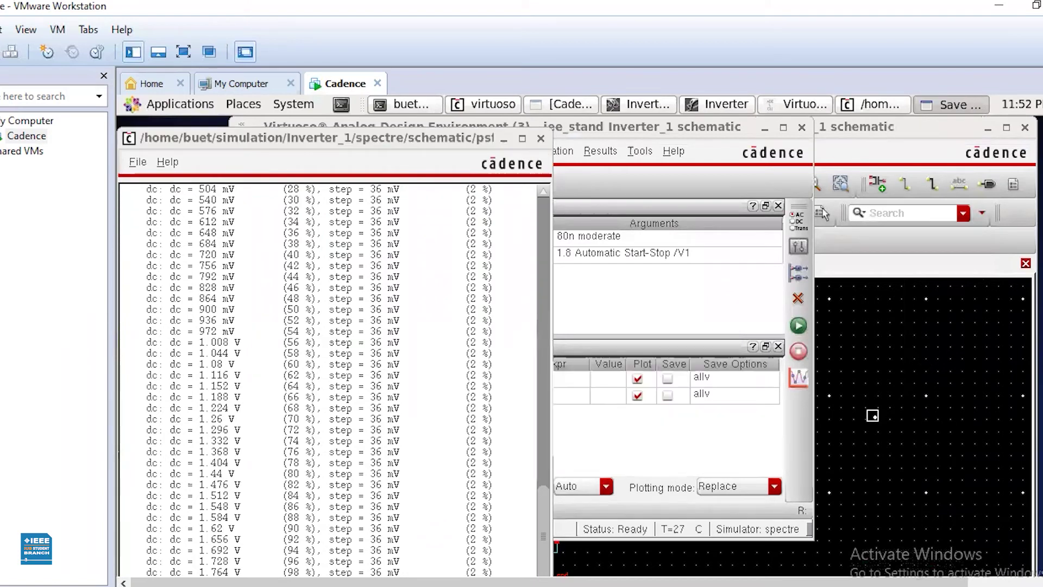
{"action": "key", "text": "Escape"}
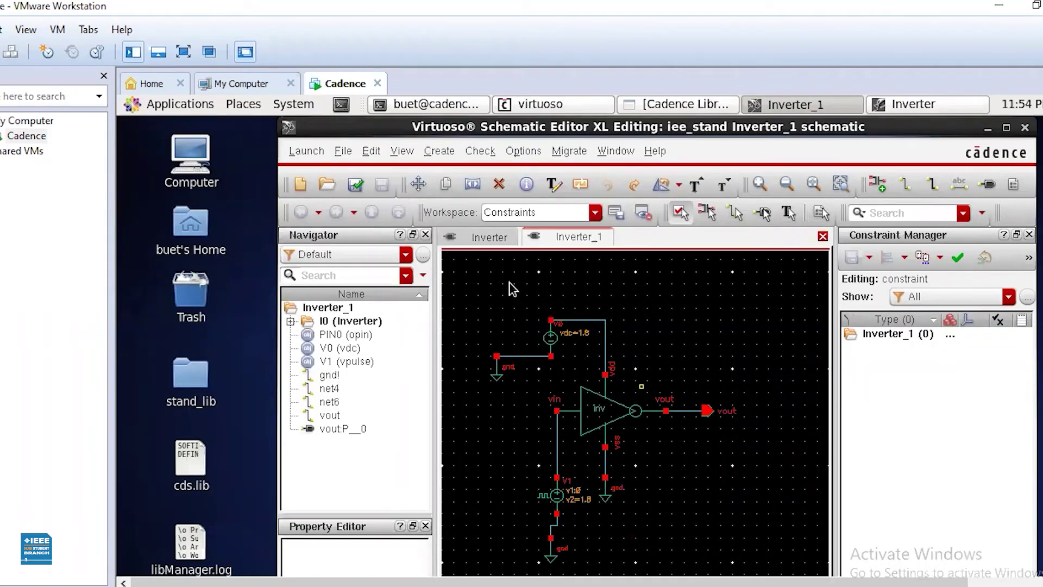
- From the Inverter schematic, launch Layout XL and create a new layout view of the Inverter cell in iee_stand with automatic configuration
{"action": "left_click", "coordinate": [485, 239]}
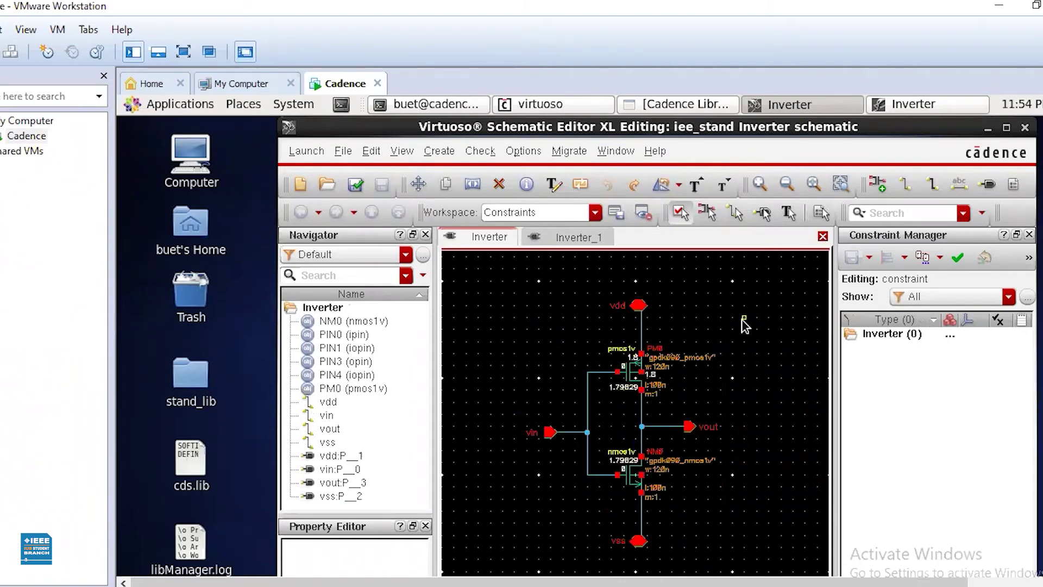
{"action": "left_click", "coordinate": [308, 153]}
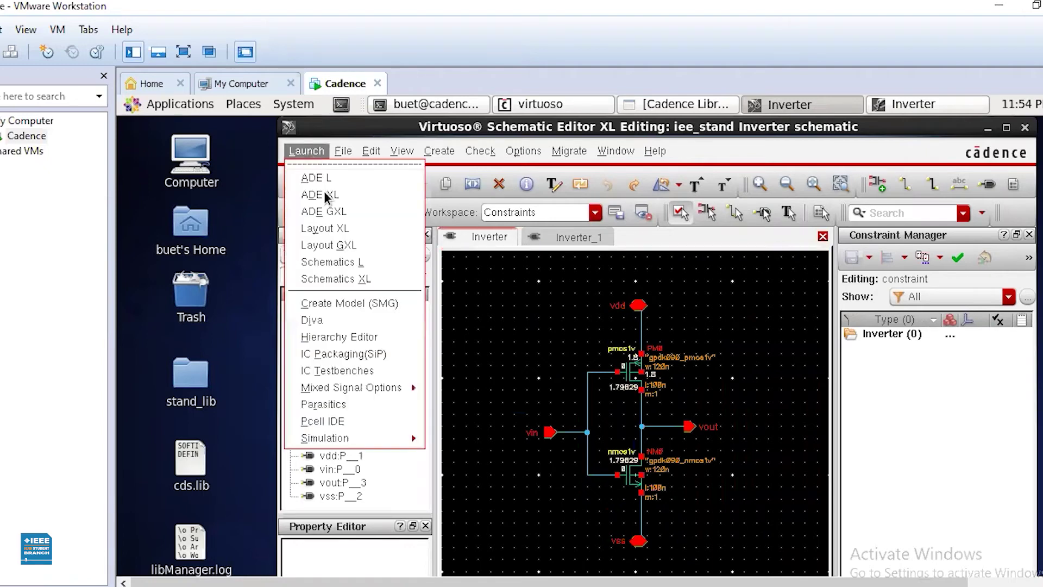
{"action": "left_click", "coordinate": [328, 229]}
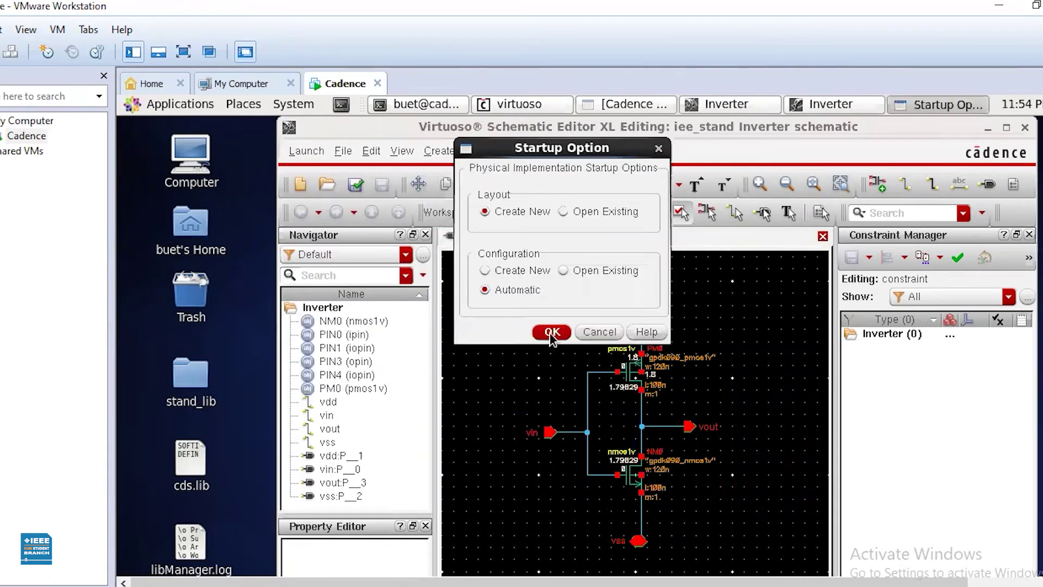
{"action": "key", "text": "Return"}
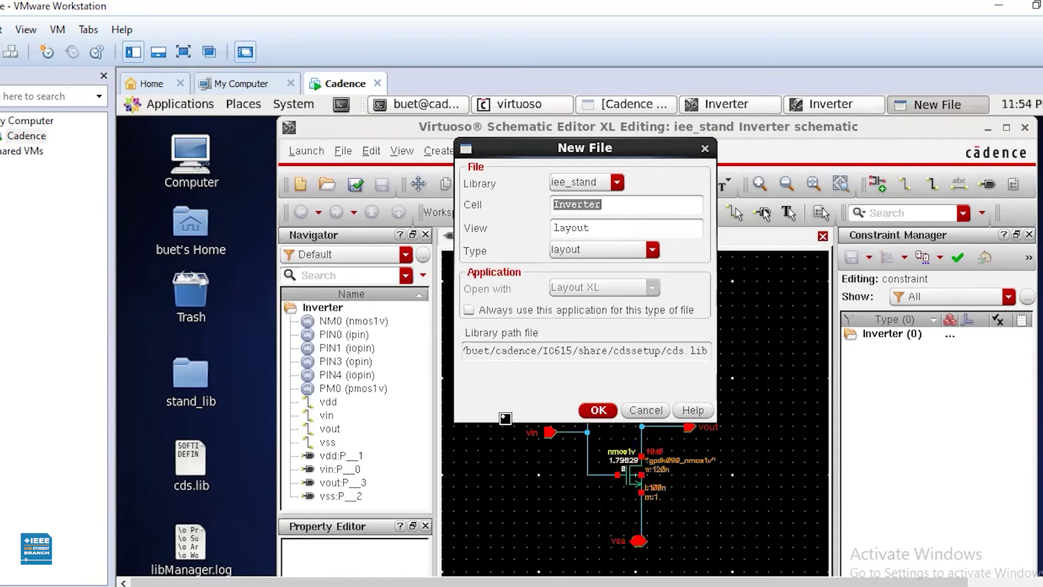
{"action": "key", "text": "Return"}
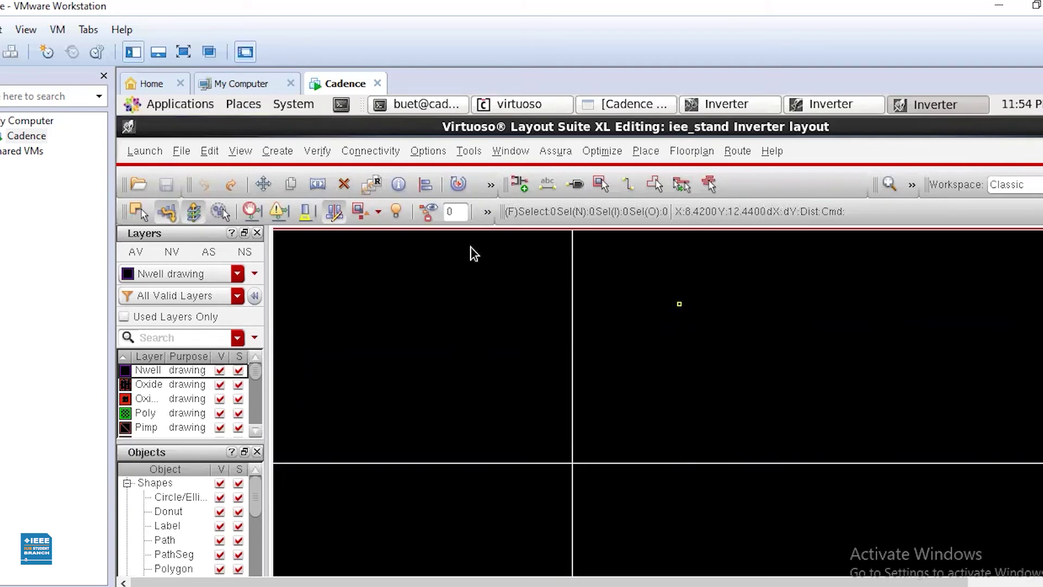
- Generate all layout objects from source, including instances, I/O pins and PR boundary, with a minimum separation of 1
{"action": "left_click", "coordinate": [371, 152]}
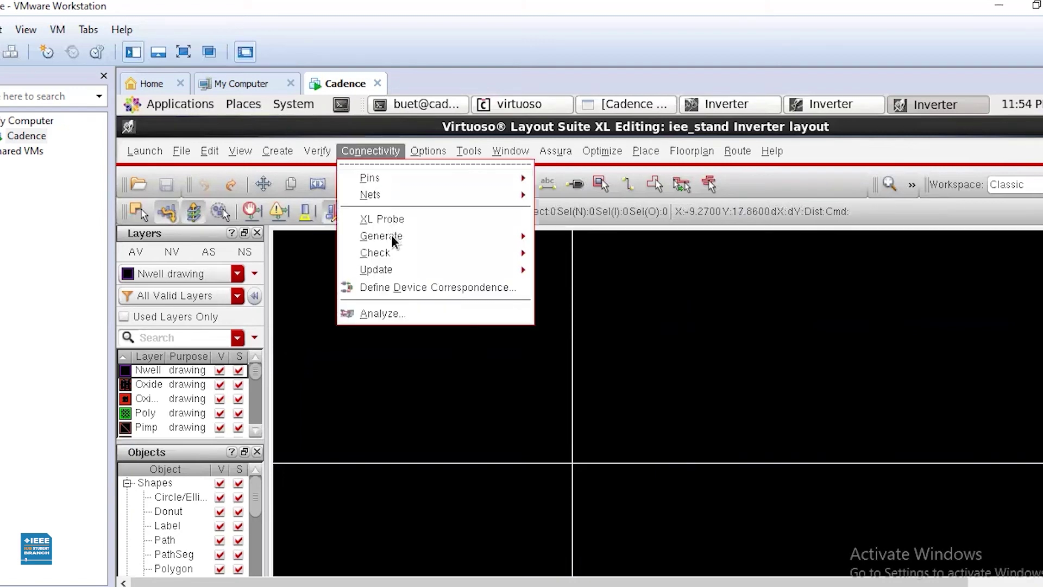
{"action": "mouse_move", "coordinate": [569, 245]}
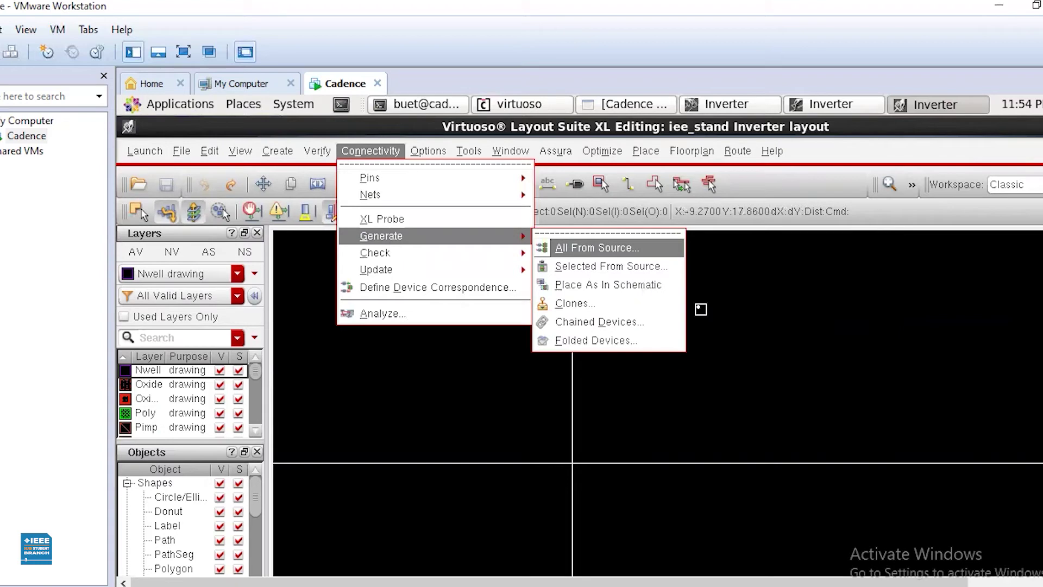
{"action": "key", "text": "Return"}
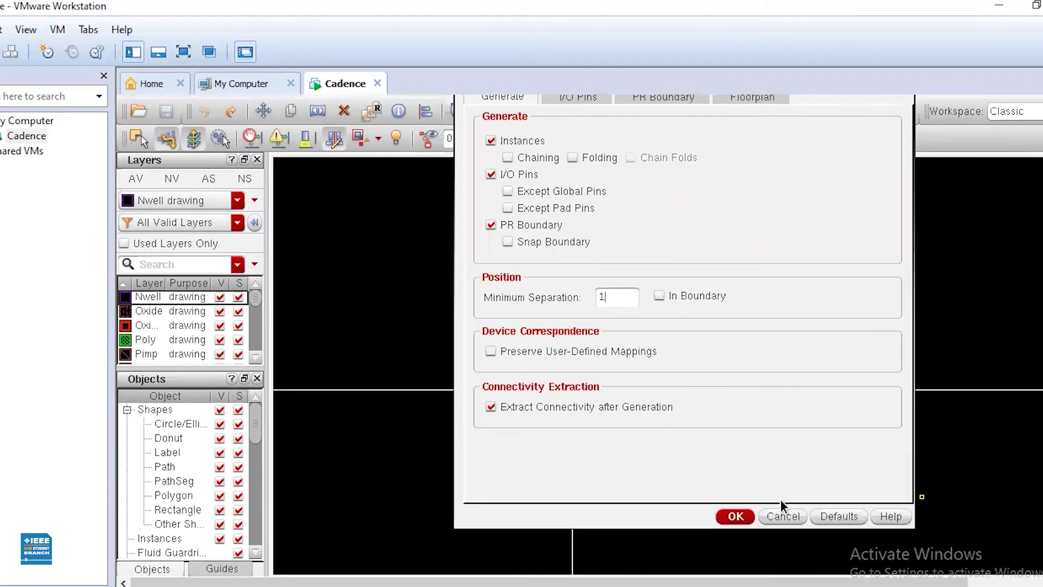
{"action": "key", "text": "Return"}
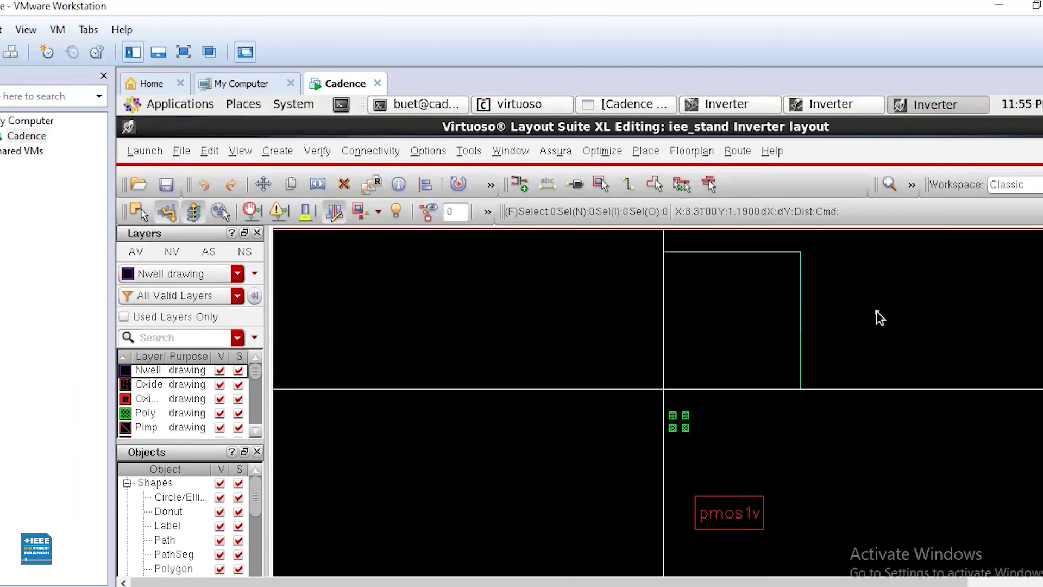
- Display all hierarchy levels of the layout to reveal the internal geometry of the pmos1v and nmos1v instances
{"action": "key", "text": "Left"}
{"action": "key", "text": "Right"}
{"action": "key", "text": "Up"}
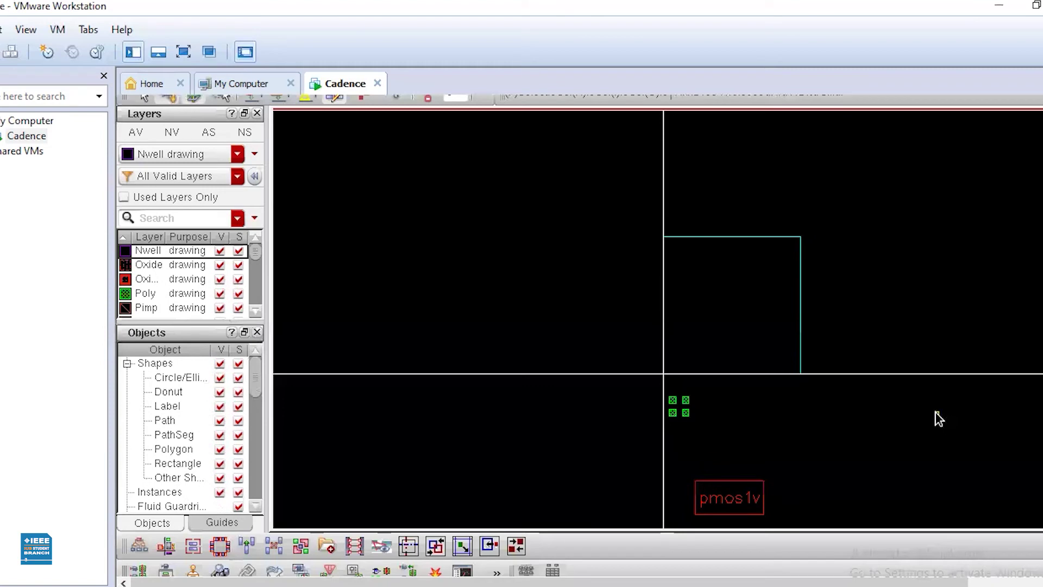
{"action": "scroll", "coordinate": [939, 419], "scroll_direction": "down", "scroll_amount": 2}
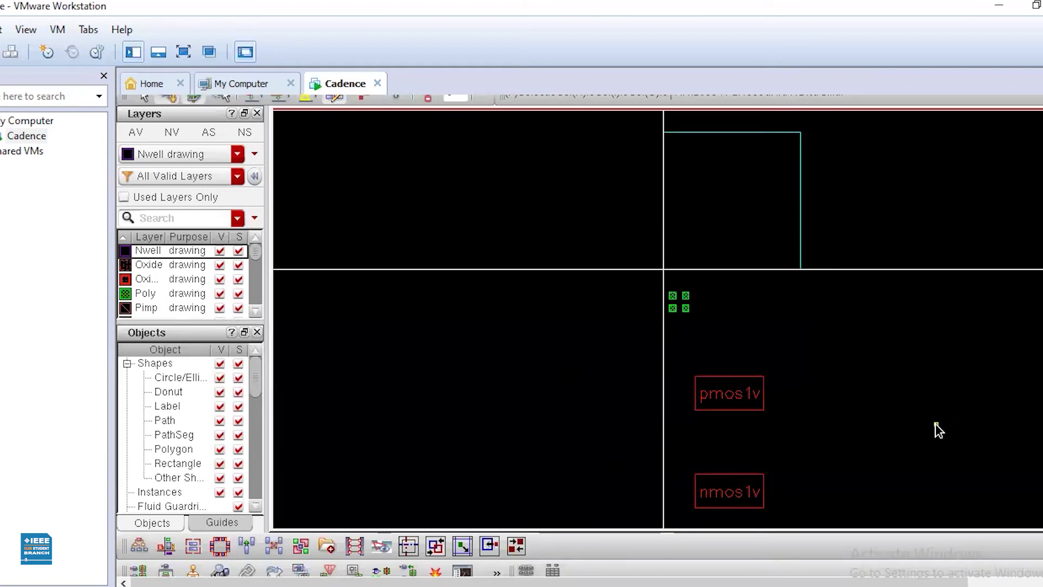
{"action": "key", "text": "shift+f"}
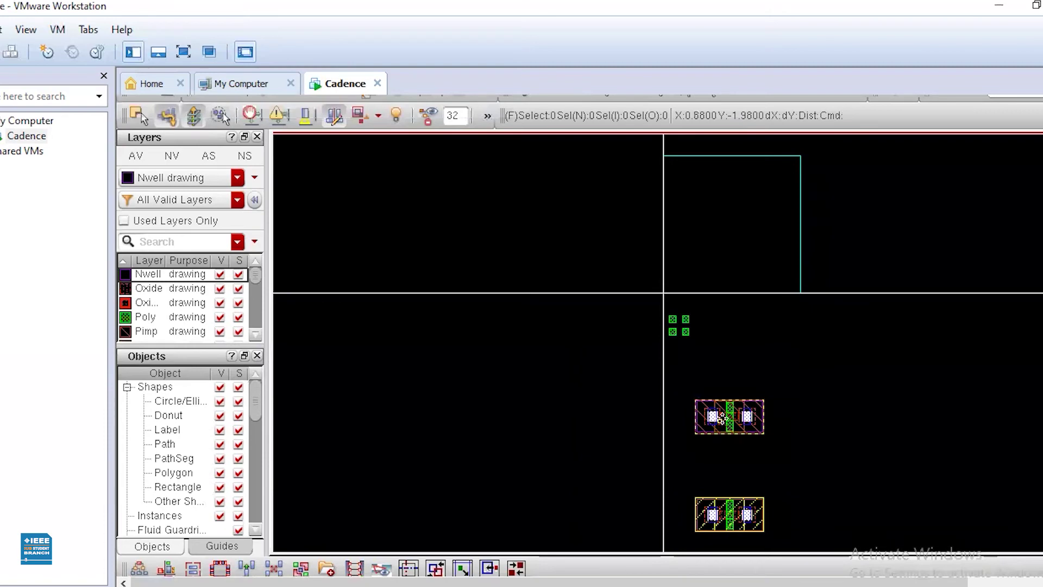
- Move the PMOS instance up into the upper part of the PR boundary and deselect it
{"action": "left_click", "coordinate": [722, 417]}
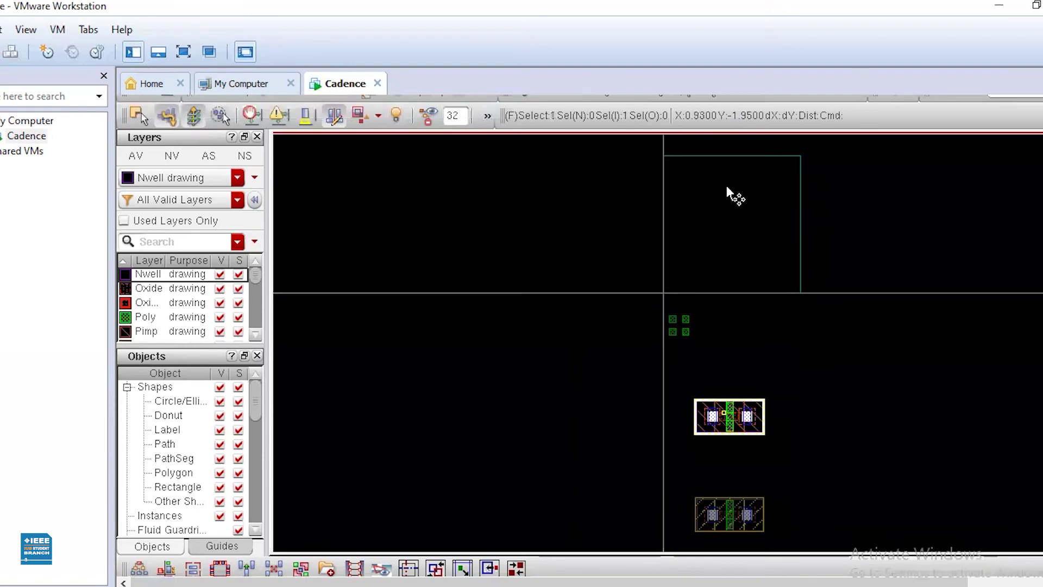
{"action": "key", "text": "m"}
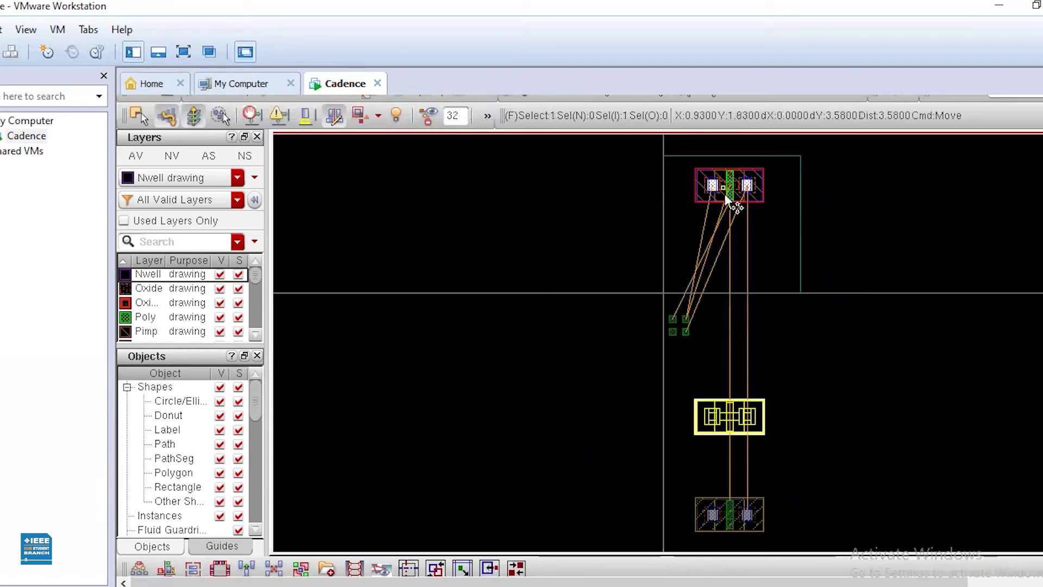
{"action": "left_click", "coordinate": [726, 201]}
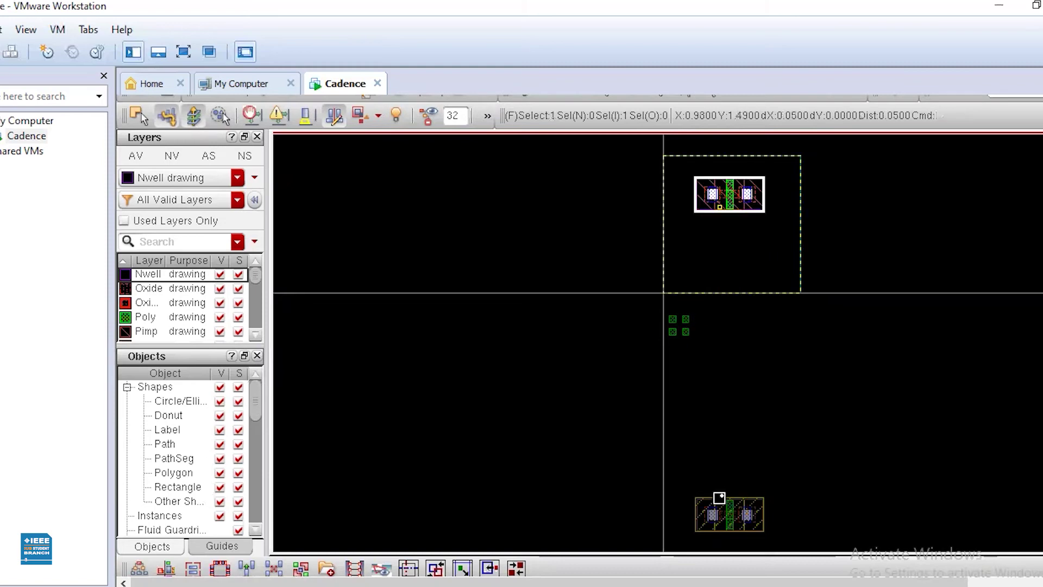
{"action": "key", "text": "ctrl+d"}
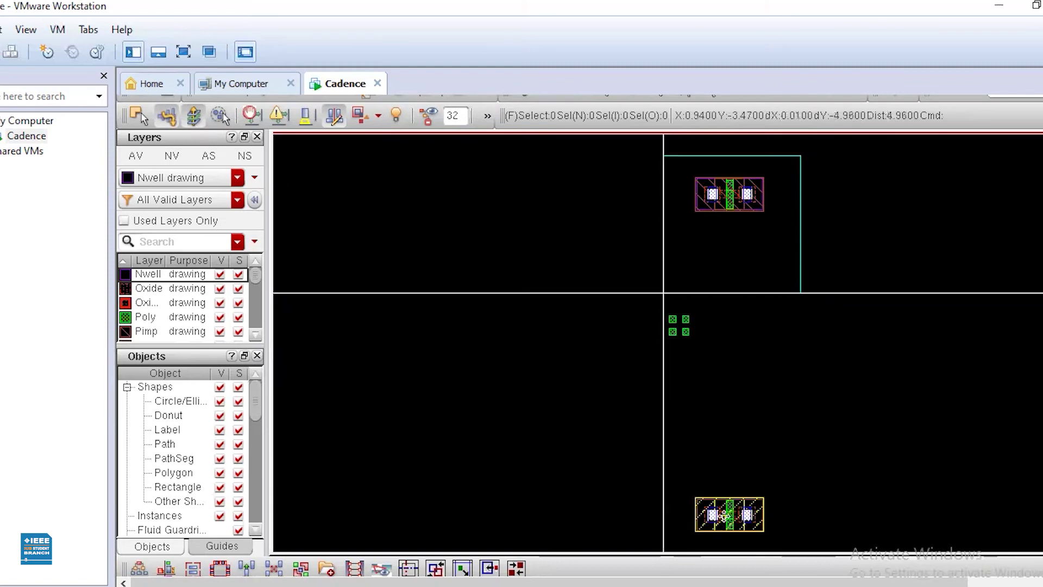
- Move the NMOS instance into the PR boundary, vertically aligned below the PMOS, and deselect it
{"action": "left_click", "coordinate": [724, 515]}
{"action": "key", "text": "m"}
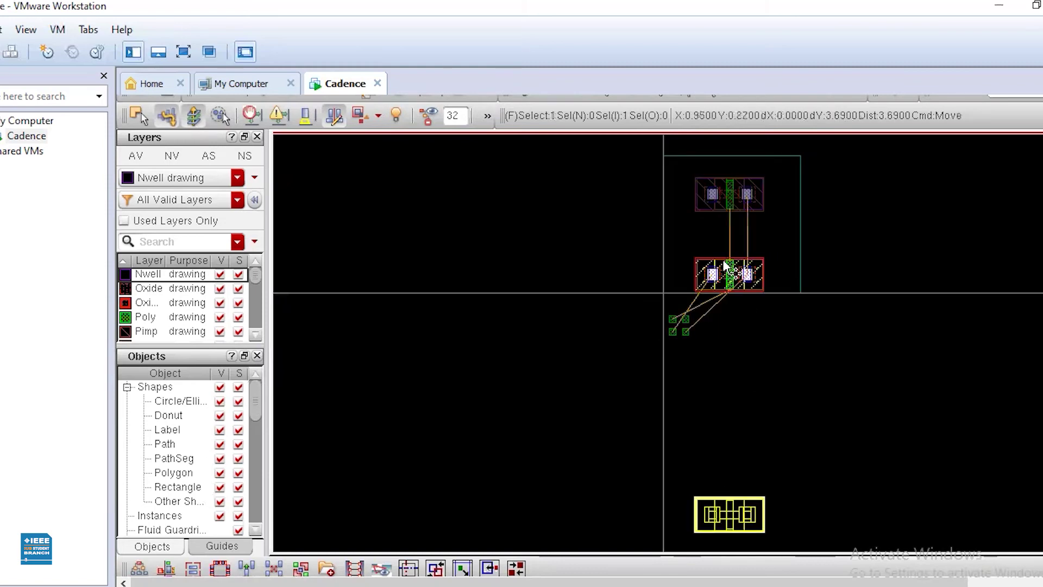
{"action": "left_click", "coordinate": [721, 266]}
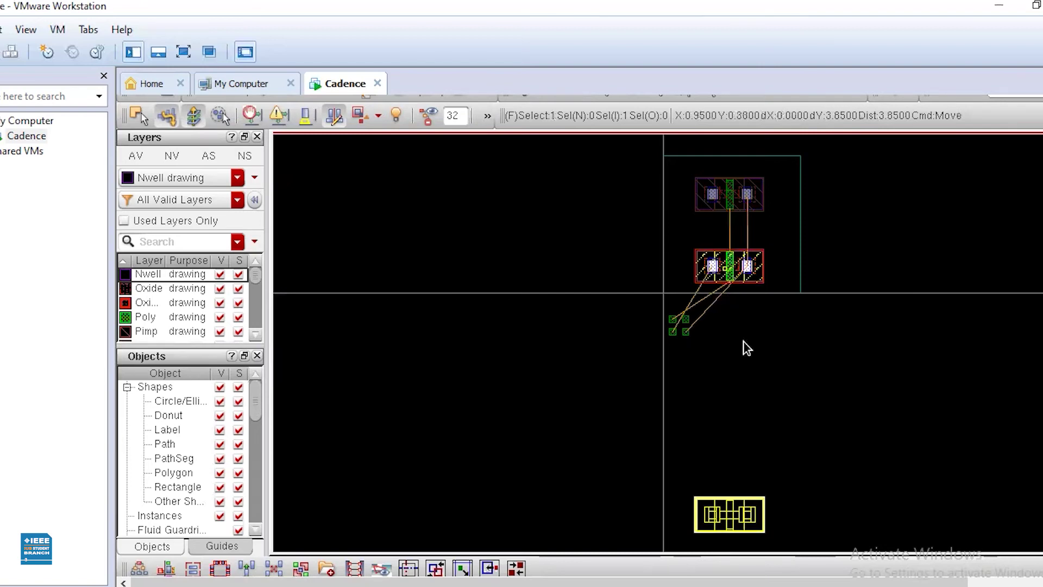
{"action": "key", "text": "ctrl+d"}
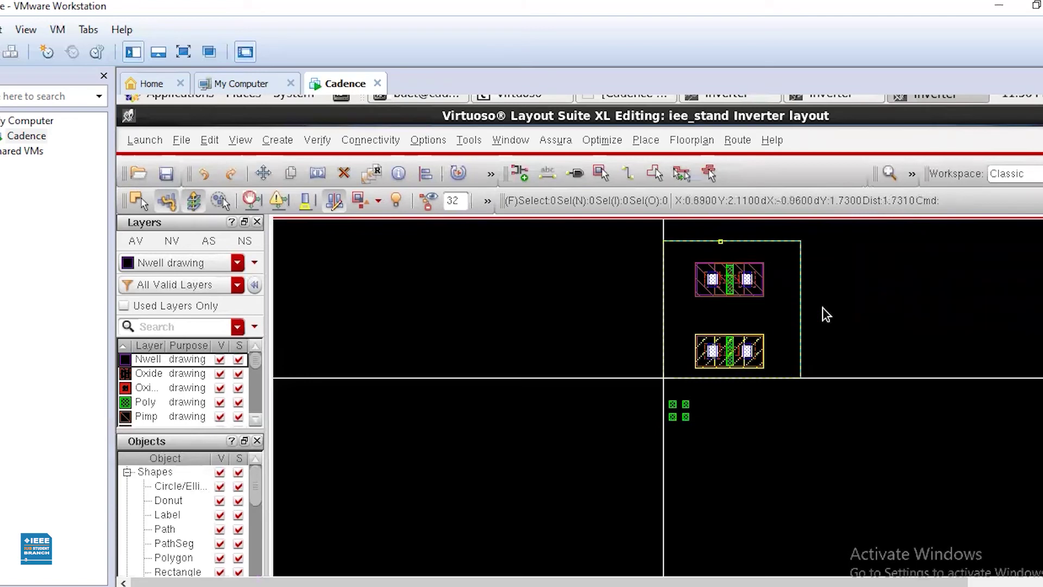
- Stretch the top edge of the PR boundary upward by about 0.76 to make it taller
{"action": "scroll", "coordinate": [826, 314], "scroll_direction": "up", "scroll_amount": 2}
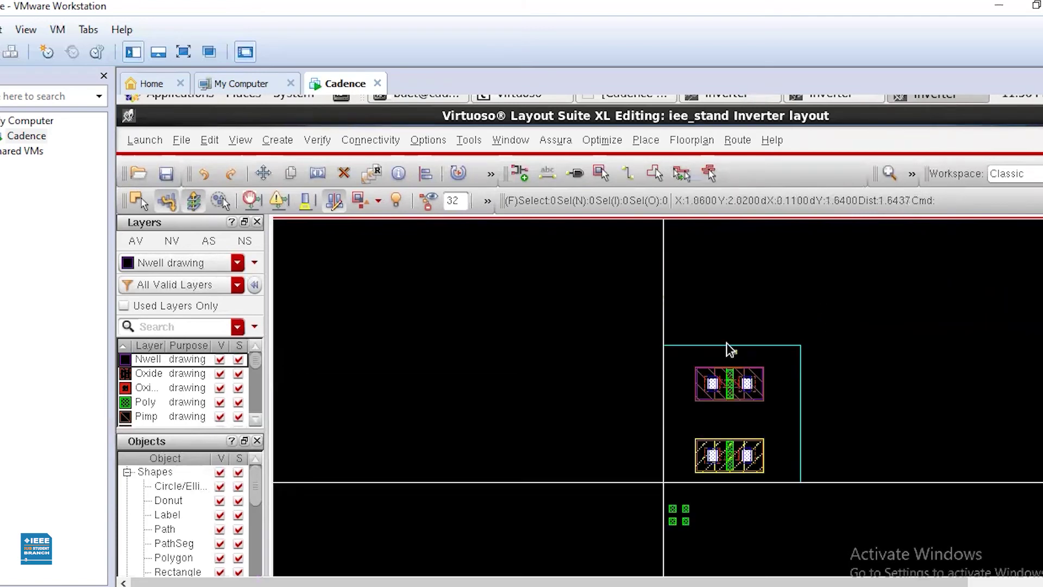
{"action": "left_click", "coordinate": [317, 174]}
{"action": "left_click", "coordinate": [723, 346]}
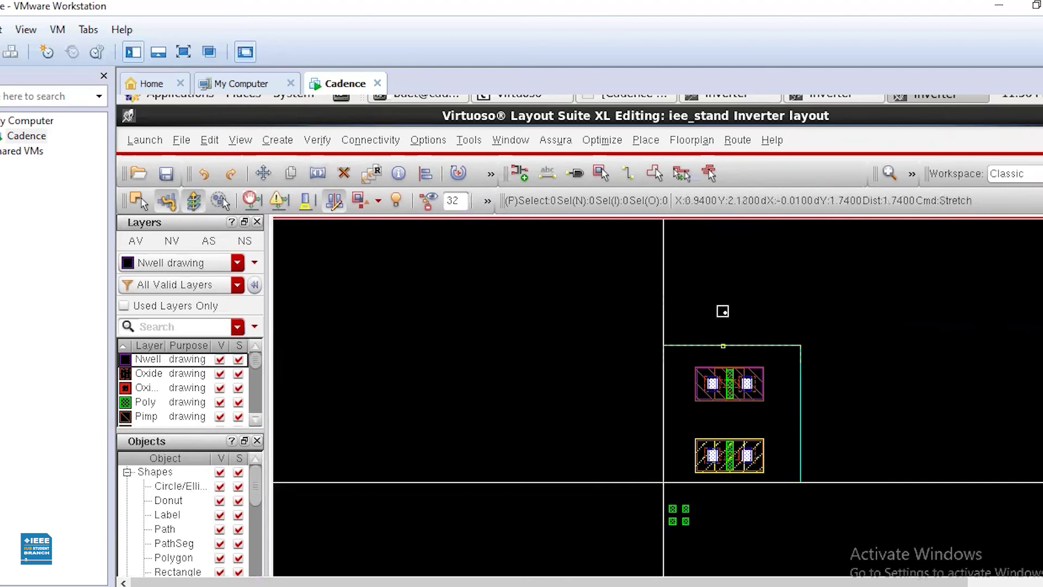
{"action": "left_click", "coordinate": [724, 301]}
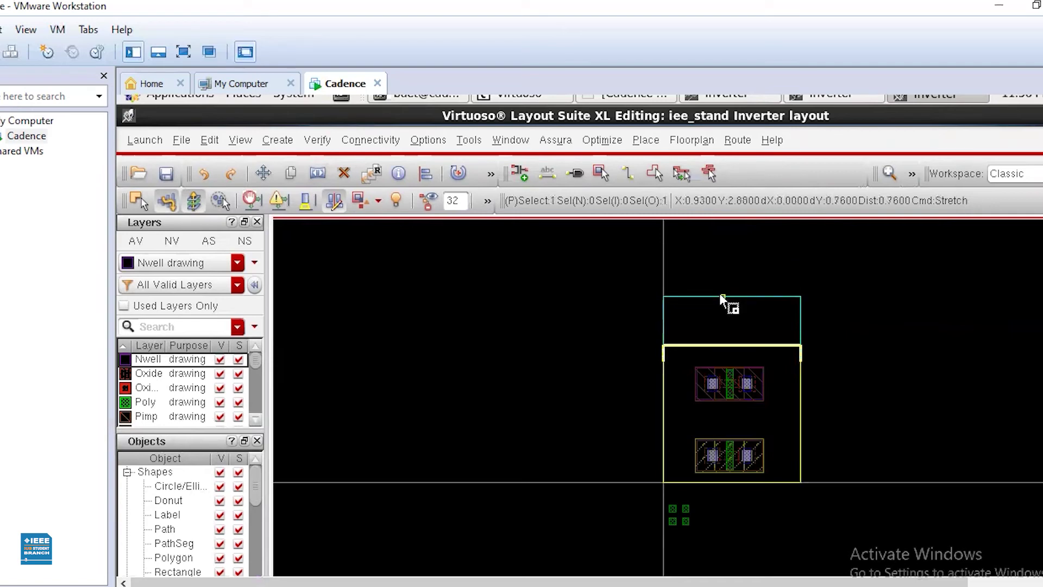
{"action": "left_click", "coordinate": [721, 298]}
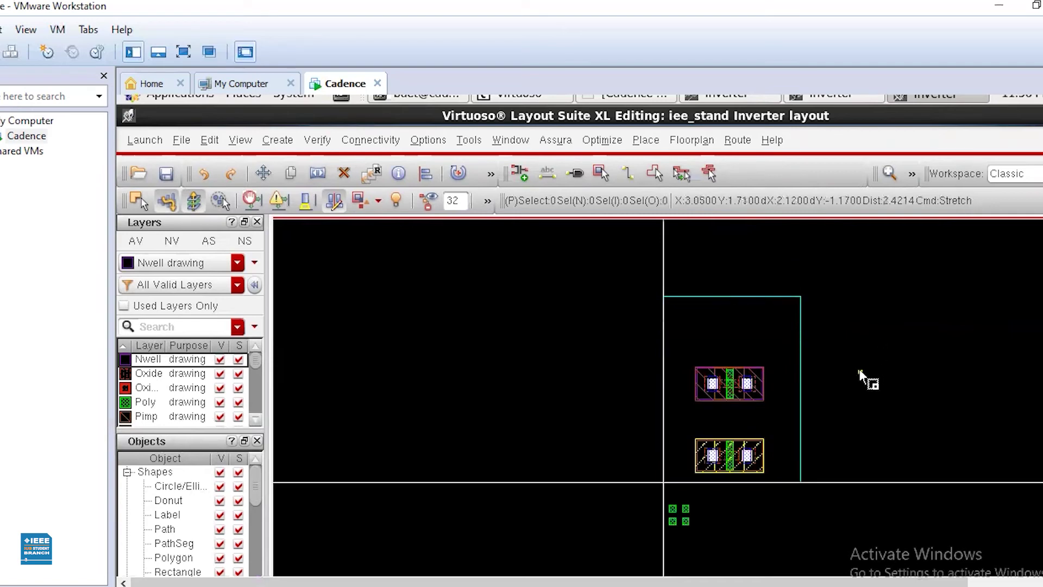
{"action": "key", "text": "Escape"}
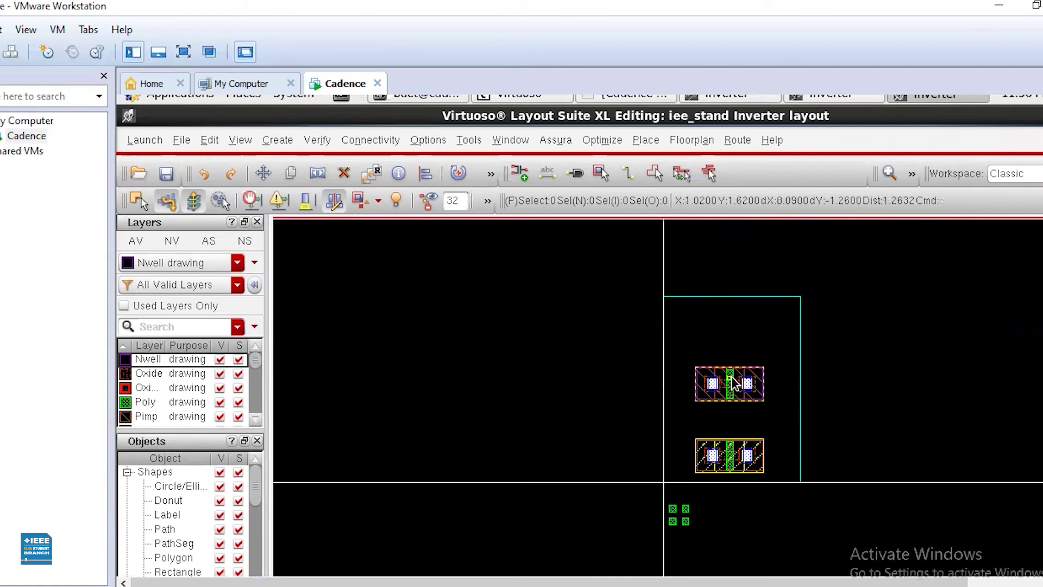
- Reposition the transistors inside the taller PR boundary, shifting the PMOS toward its top edge and raising the NMOS by about 0.42
{"action": "left_click_drag", "start_coordinate": [733, 382], "coordinate": [721, 344]}
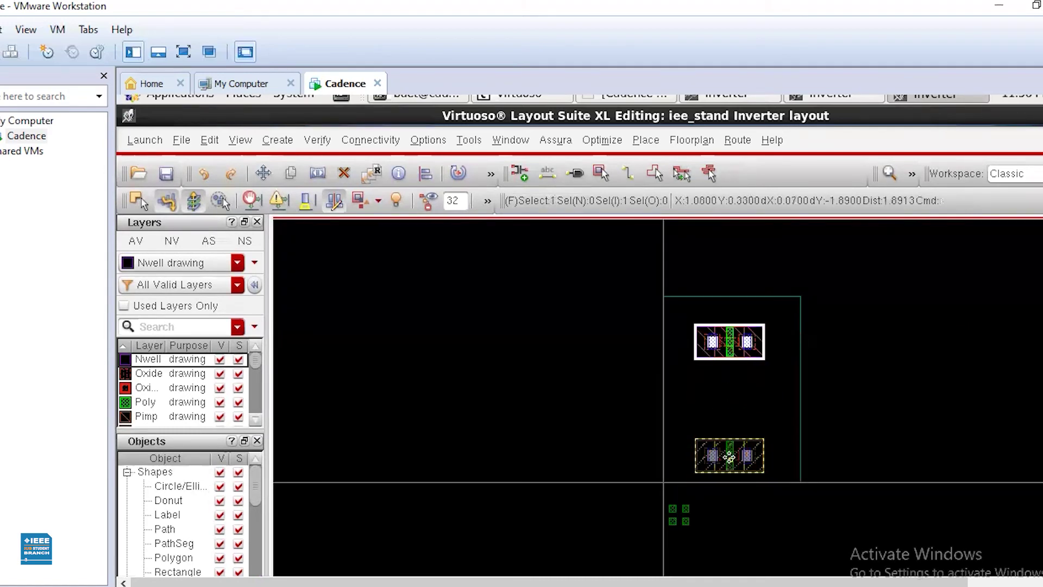
{"action": "left_click", "coordinate": [731, 434]}
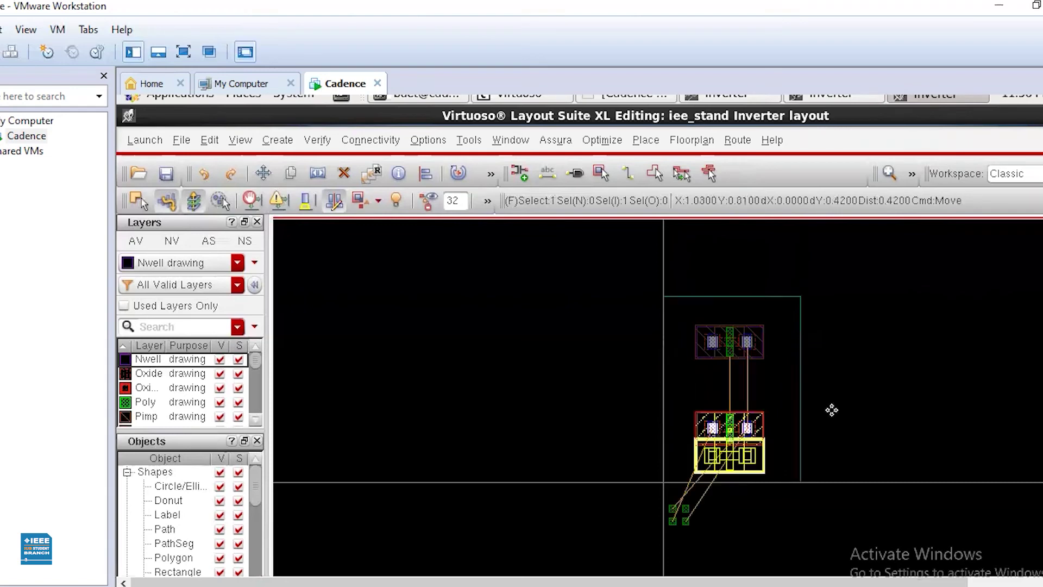
{"action": "left_click", "coordinate": [853, 408]}
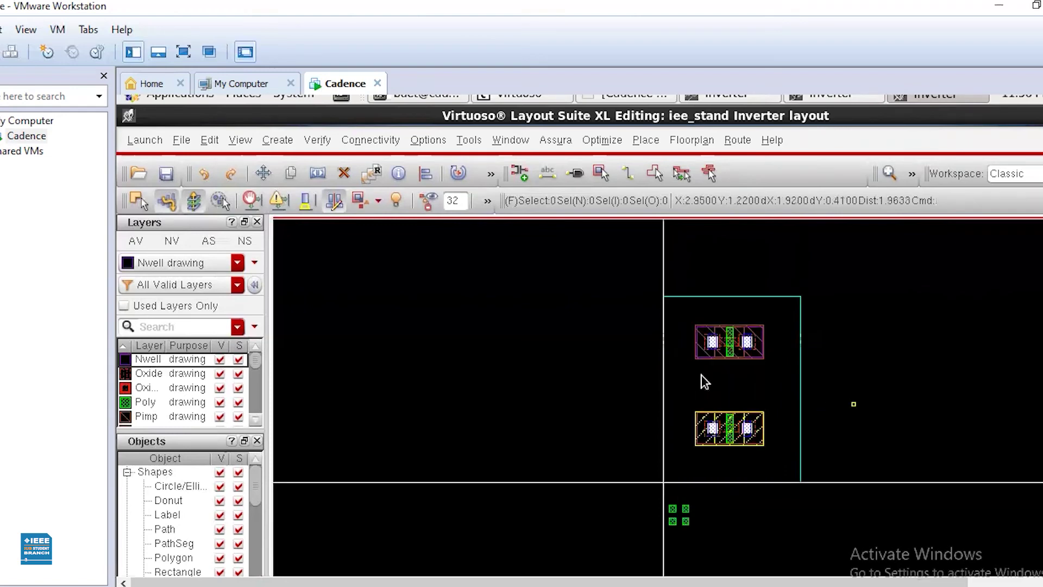
- Make Metal1 drawing the active layer and start the Wire command
{"action": "left_click", "coordinate": [629, 174]}
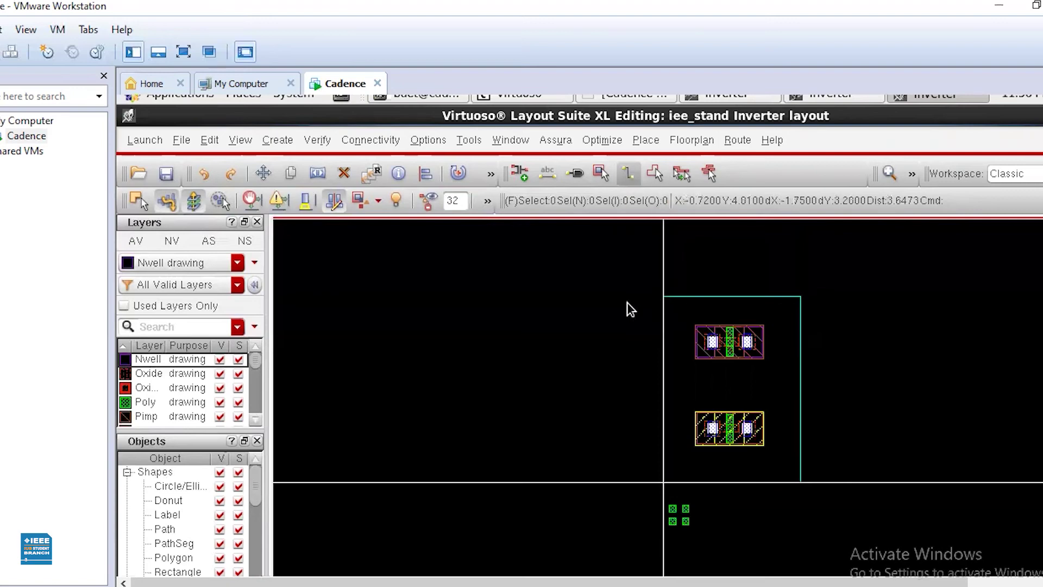
{"action": "left_click", "coordinate": [163, 402]}
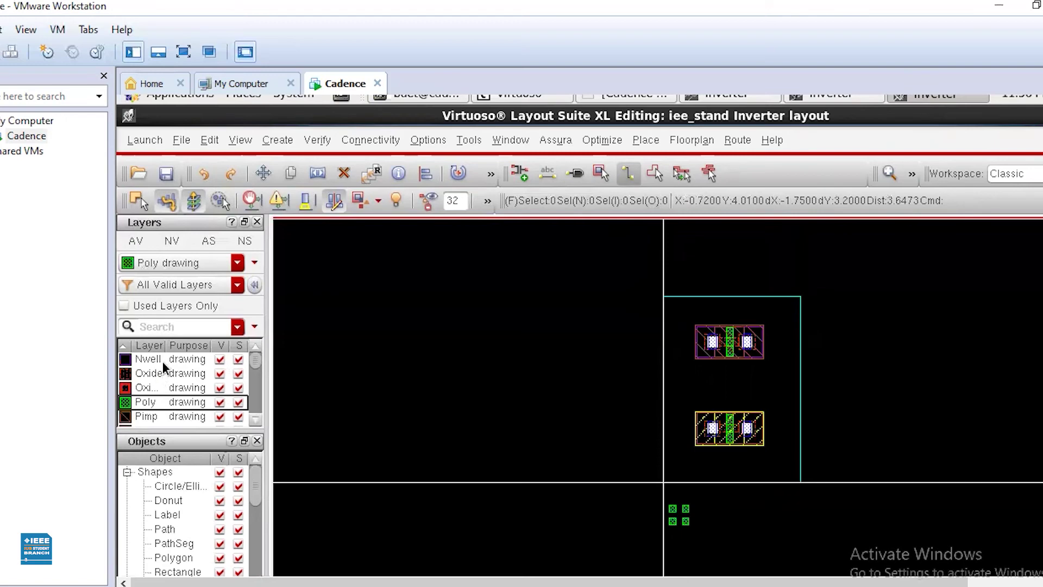
{"action": "key", "text": "p"}
{"action": "scroll", "coordinate": [160, 383], "scroll_direction": "down", "scroll_amount": 2}
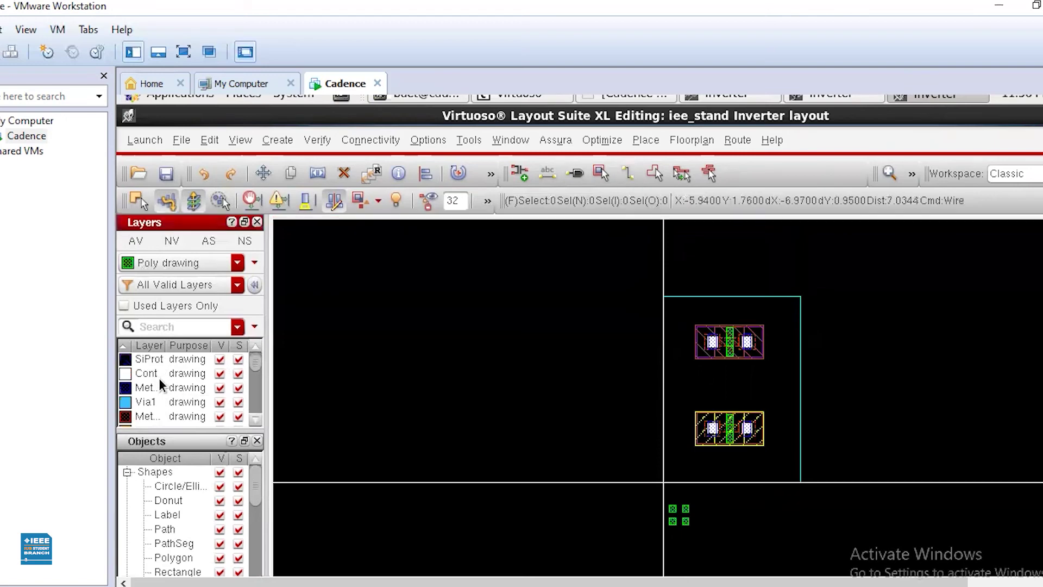
{"action": "scroll", "coordinate": [152, 391], "scroll_direction": "up", "scroll_amount": 2}
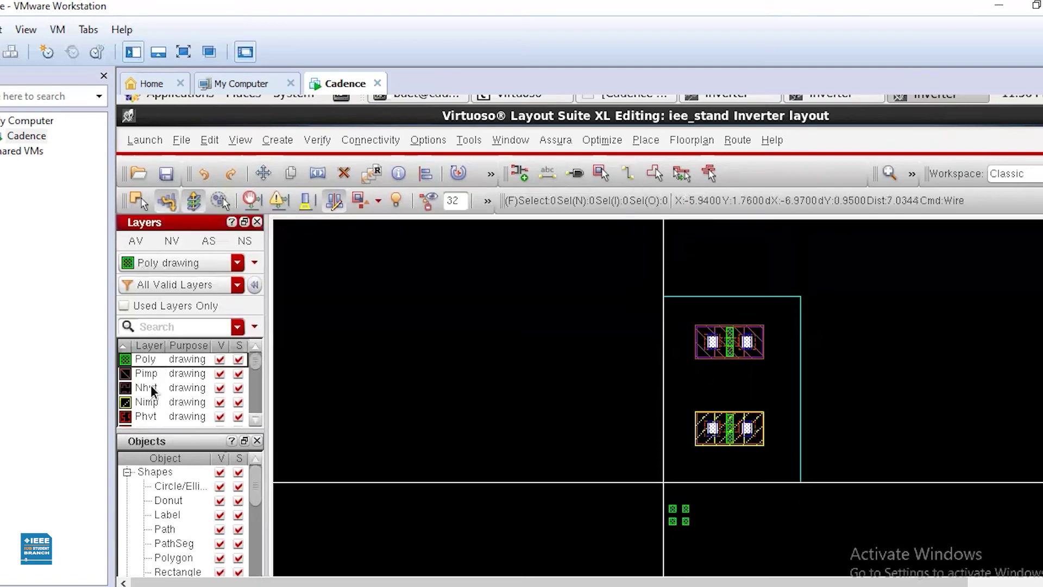
{"action": "scroll", "coordinate": [149, 391], "scroll_direction": "down", "scroll_amount": 2}
{"action": "left_click", "coordinate": [144, 388]}
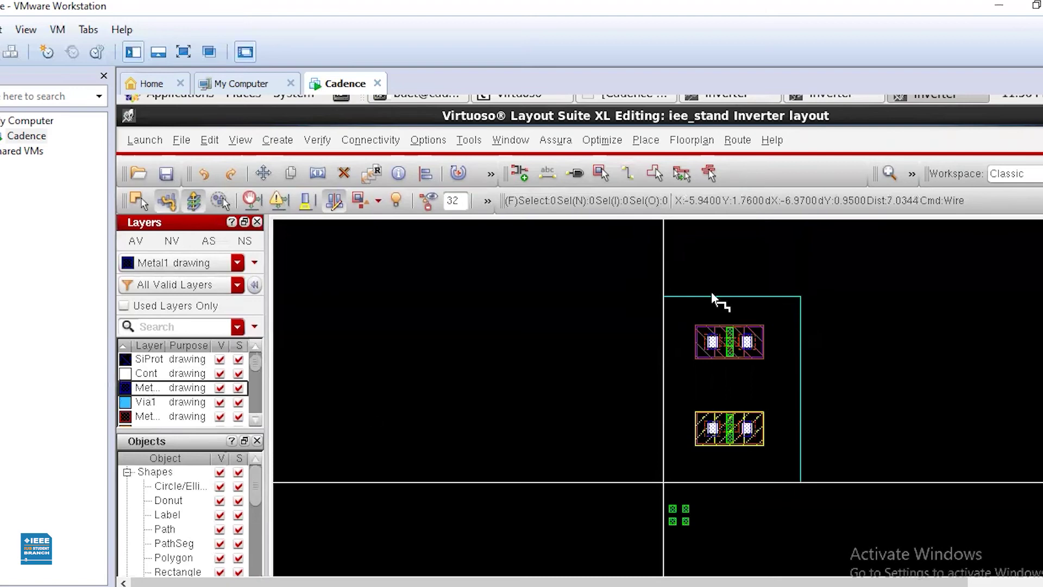
{"action": "left_click", "coordinate": [664, 288]}
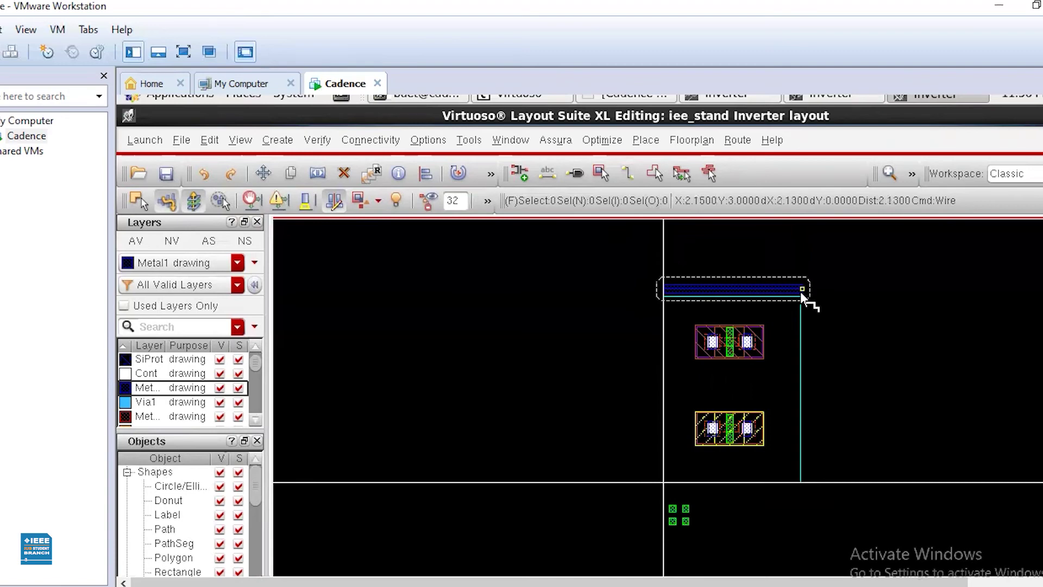
{"action": "left_click", "coordinate": [801, 292]}
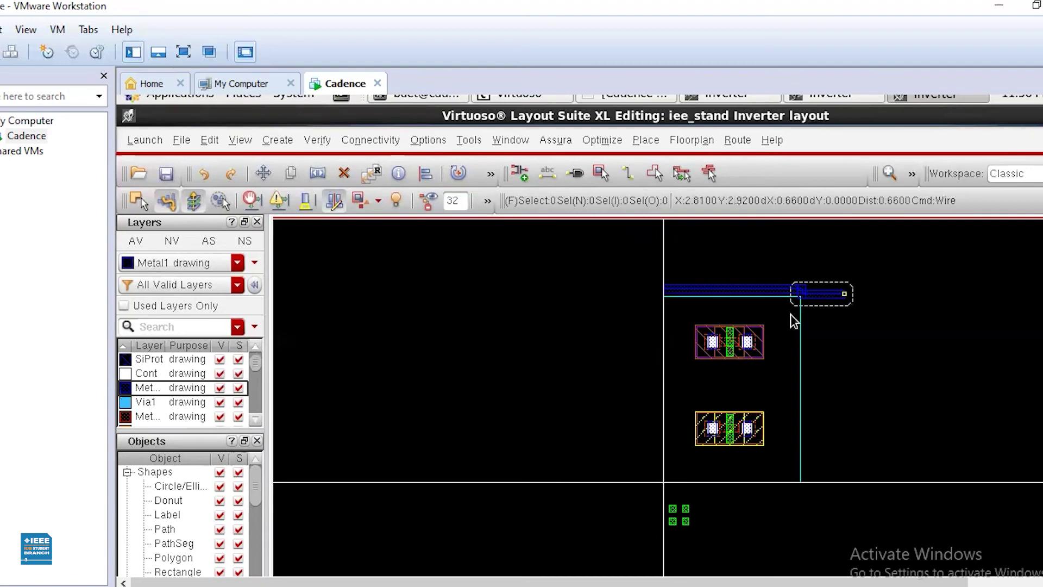
{"action": "key", "text": "Escape"}
{"action": "left_click", "coordinate": [671, 272]}
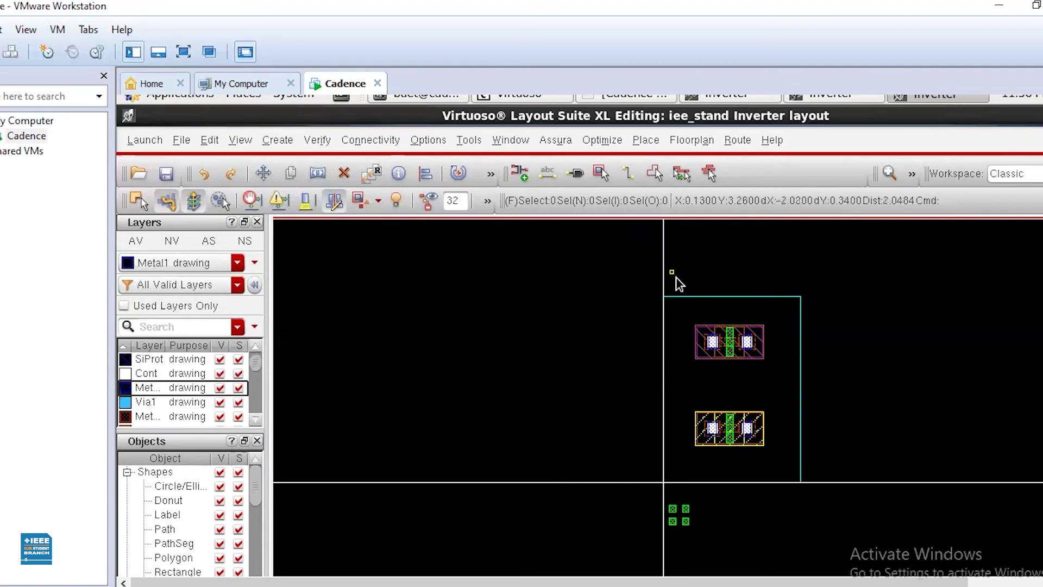
- Draw two Metal1 rectangles about 2.1 wide along the PR boundary's top and bottom edges, about 0.34 and 0.31 tall respectively
{"action": "key", "text": "r"}
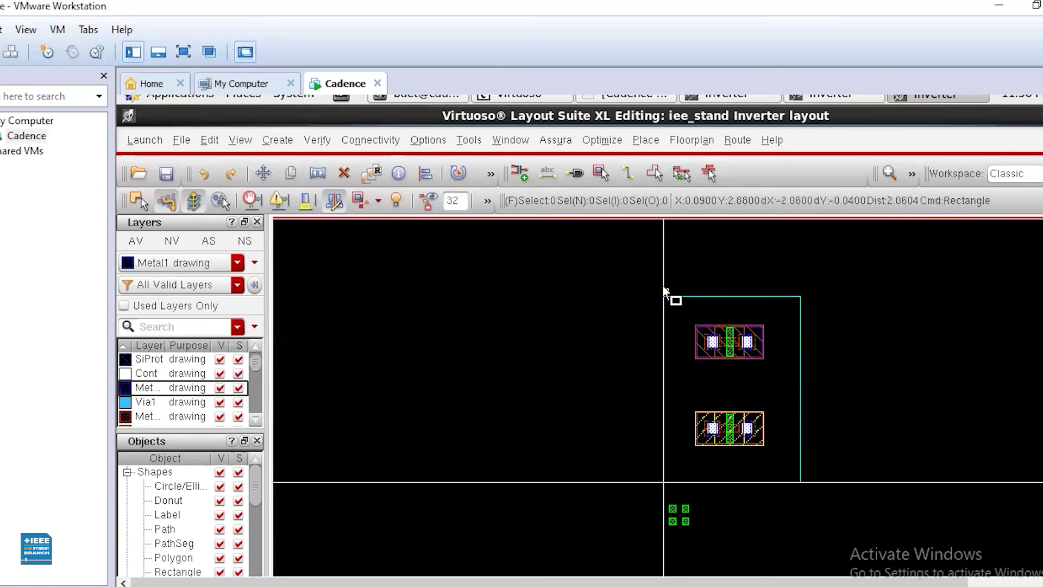
{"action": "left_click", "coordinate": [664, 288]}
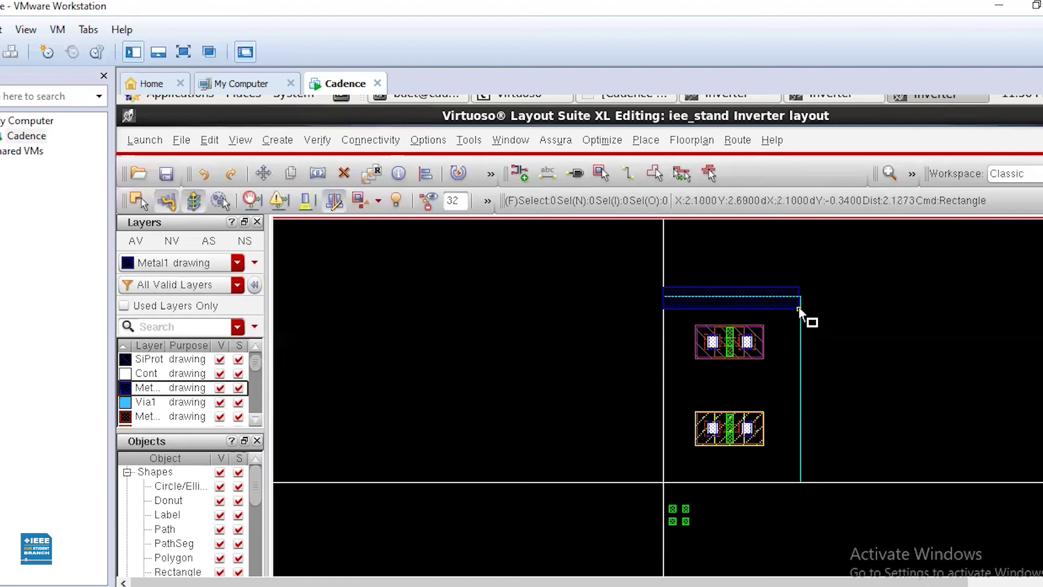
{"action": "left_click", "coordinate": [800, 308]}
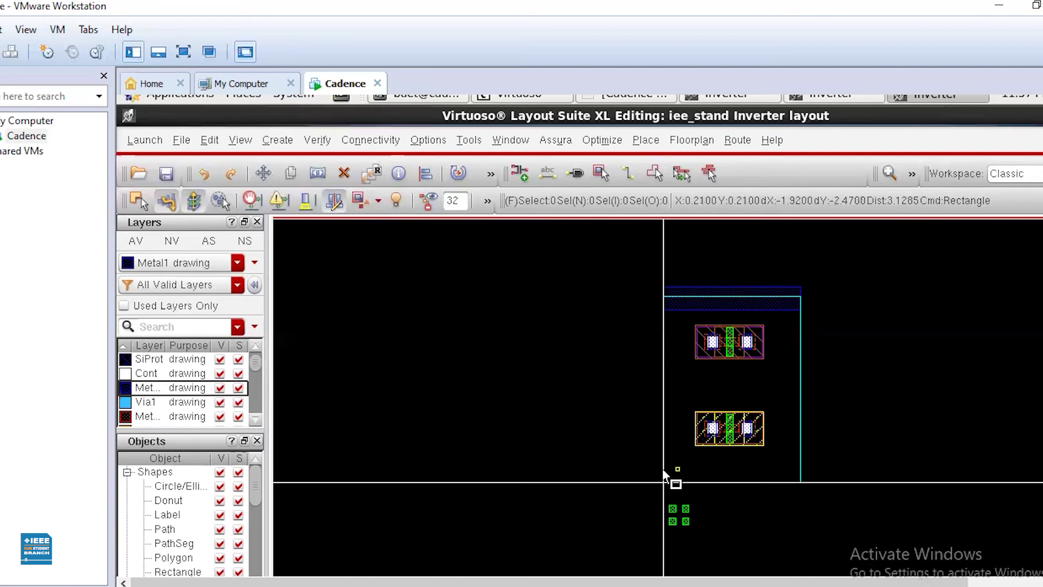
{"action": "left_click", "coordinate": [664, 487]}
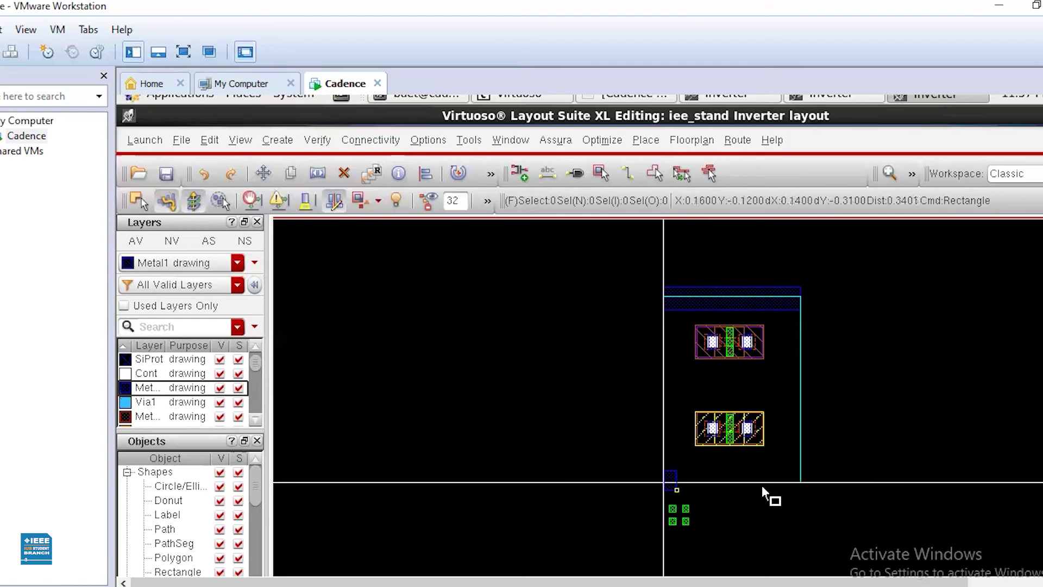
{"action": "left_click", "coordinate": [800, 487]}
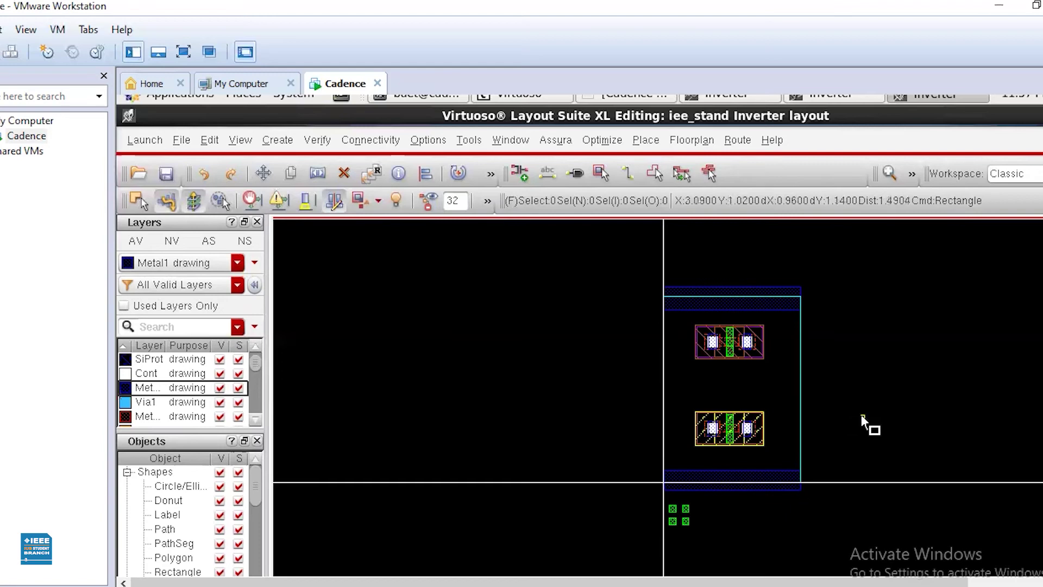
- Change the layer of the vin pin below the PR boundary to Metal1 drw
{"action": "key", "text": "Escape"}
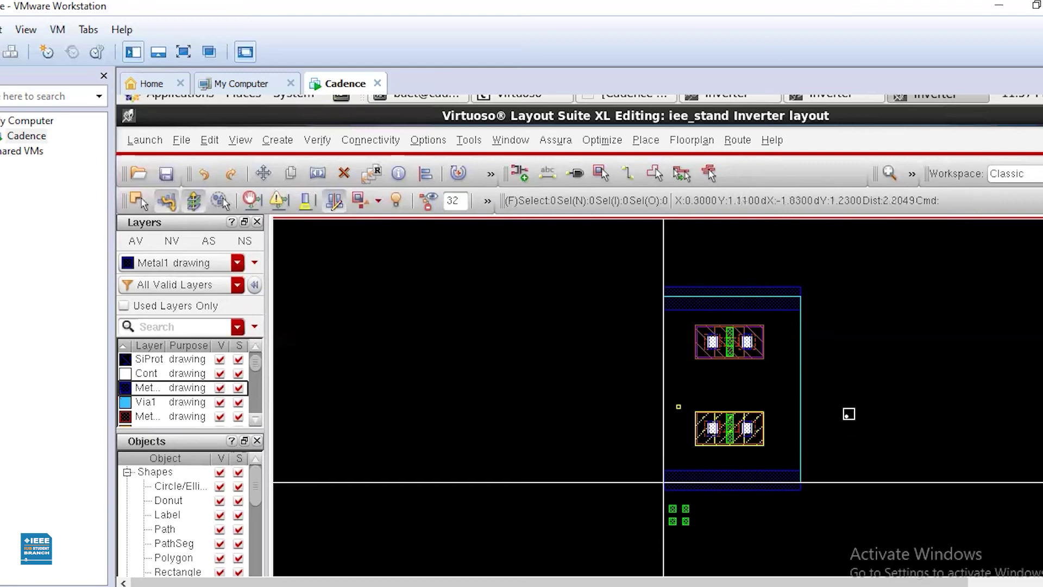
{"action": "key", "text": "Right"}
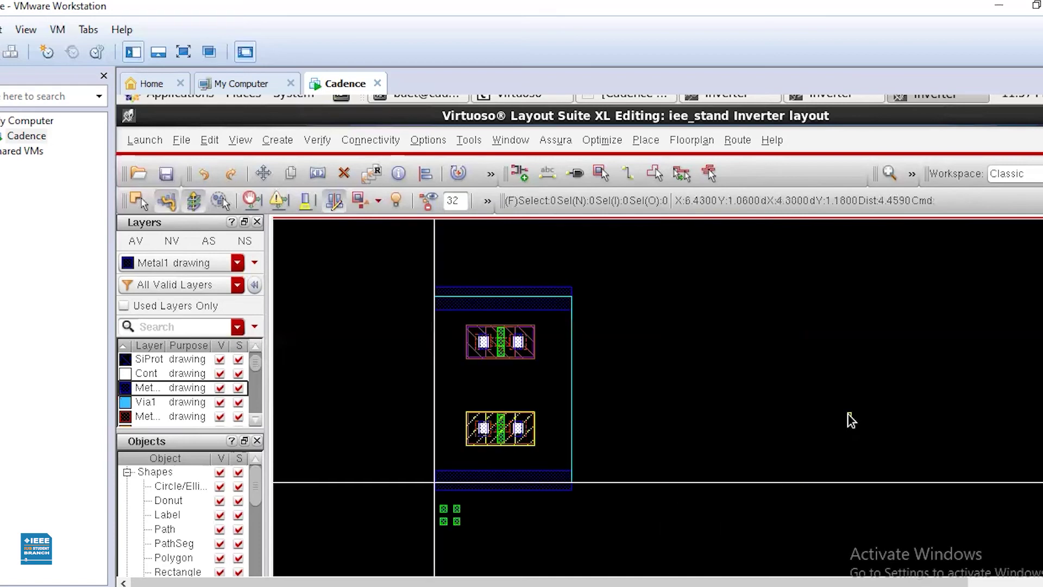
{"action": "left_click", "coordinate": [891, 174]}
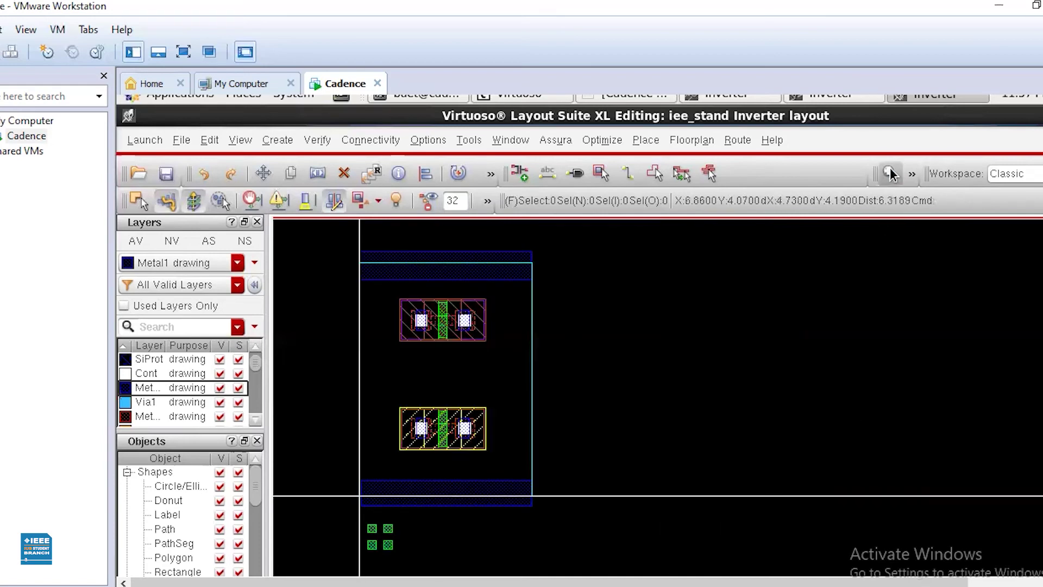
{"action": "left_click", "coordinate": [821, 345]}
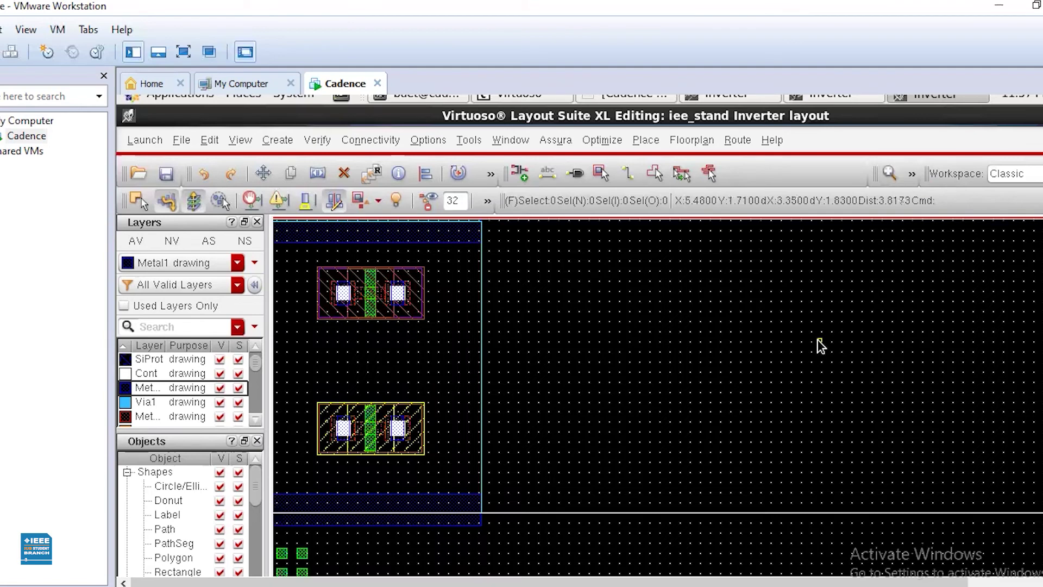
{"action": "key", "text": "Left"}
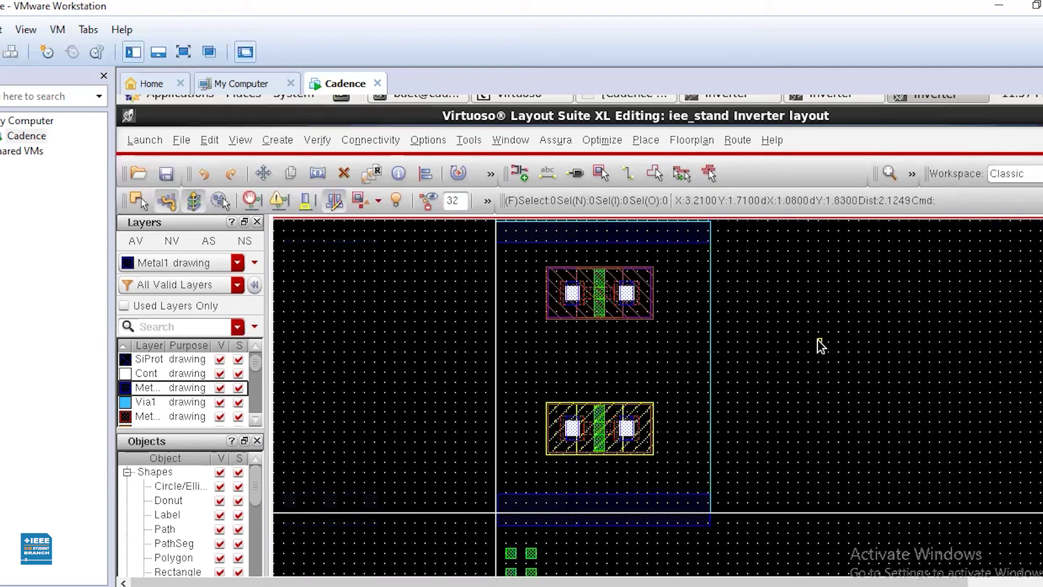
{"action": "left_click", "coordinate": [511, 554]}
{"action": "left_click", "coordinate": [511, 553]}
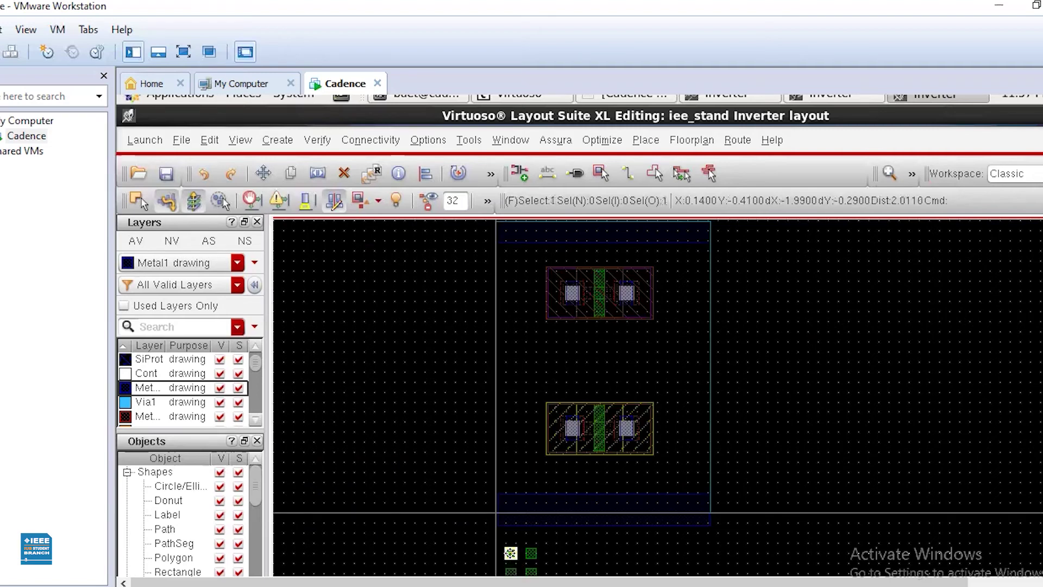
{"action": "key", "text": "q"}
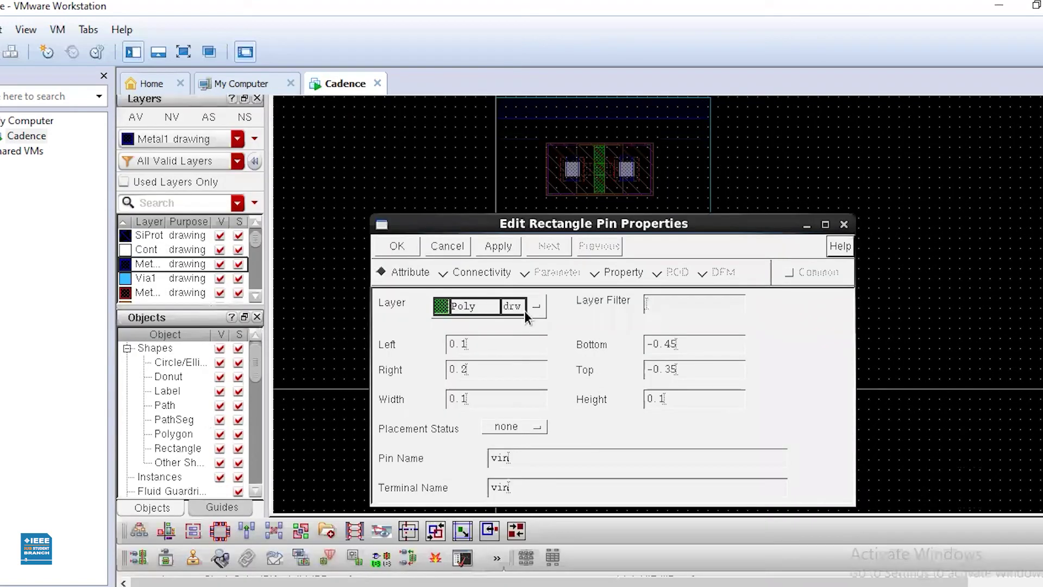
{"action": "left_click", "coordinate": [511, 308]}
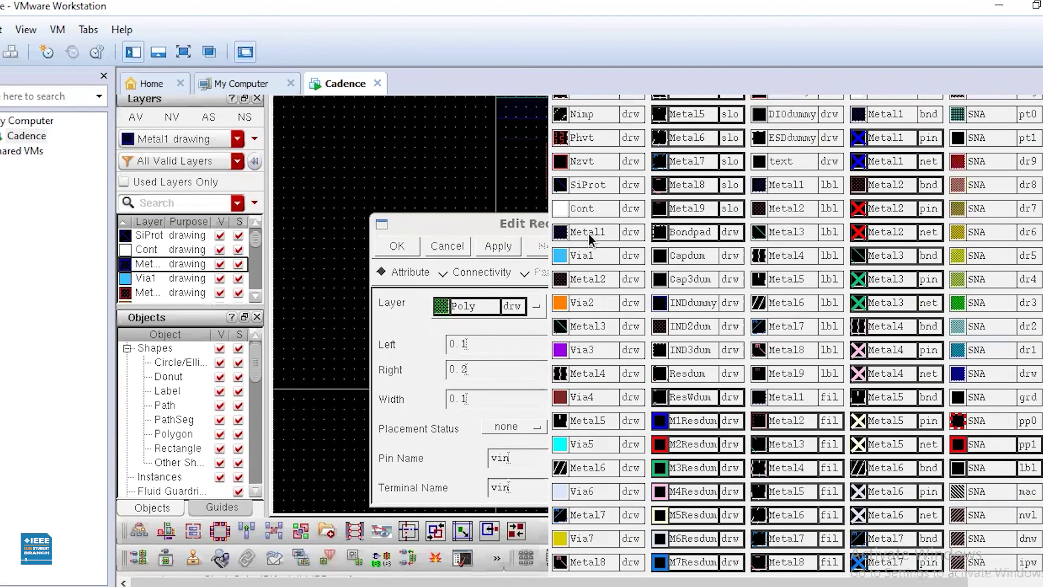
{"action": "left_click", "coordinate": [589, 233]}
{"action": "left_click", "coordinate": [403, 246]}
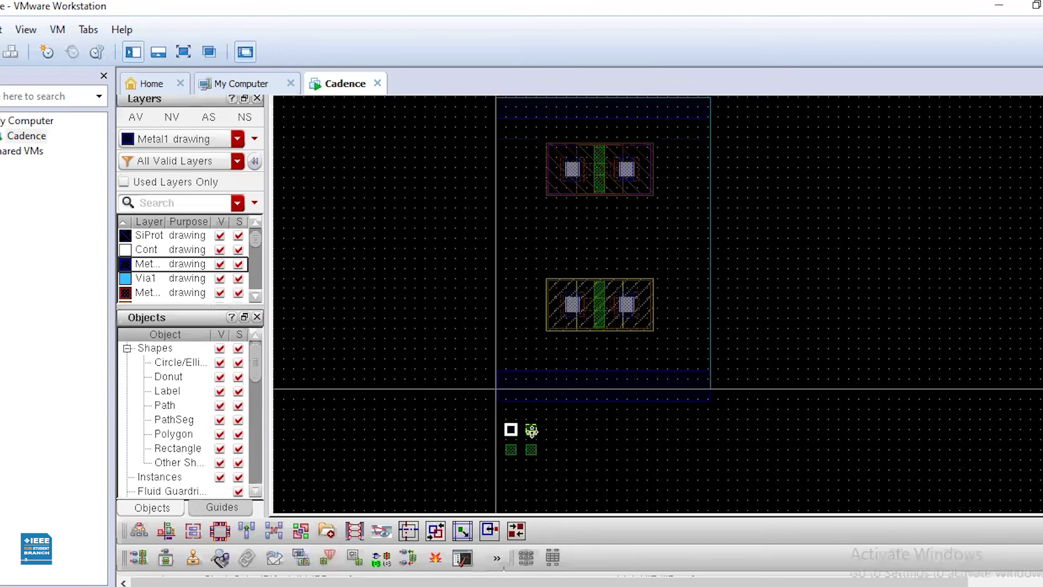
- Change the layer of the vdd pin, just beside the vin pin, to Metal1 drw
{"action": "left_click", "coordinate": [531, 432]}
{"action": "key", "text": "q"}
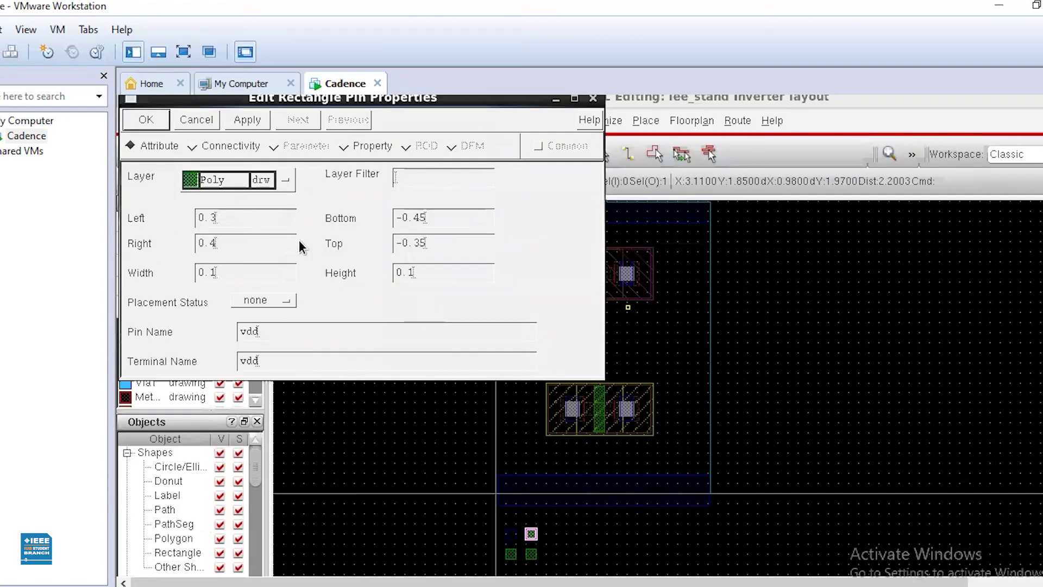
{"action": "left_click", "coordinate": [191, 181]}
{"action": "left_click", "coordinate": [338, 333]}
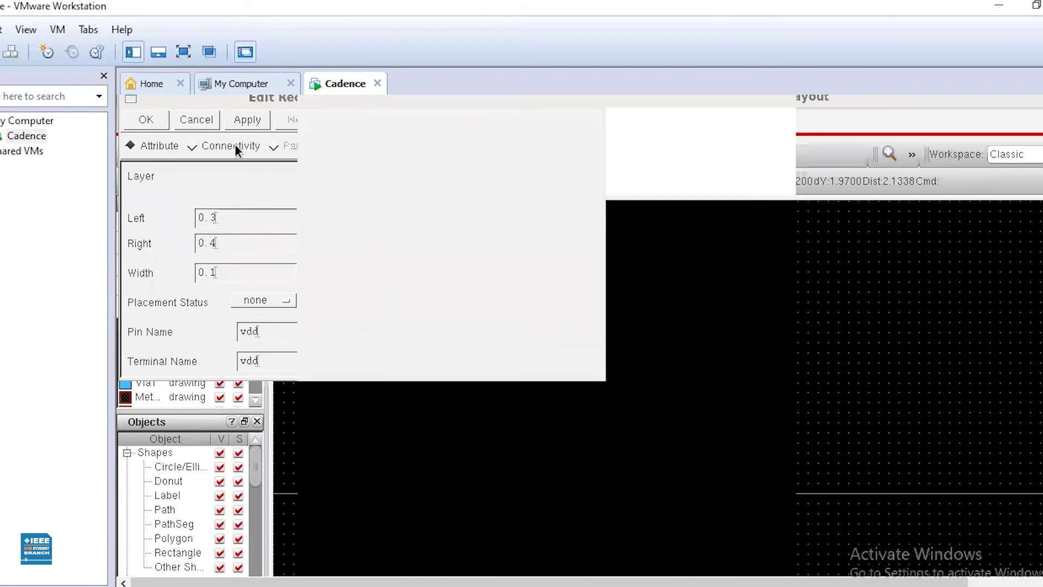
{"action": "left_click", "coordinate": [145, 119]}
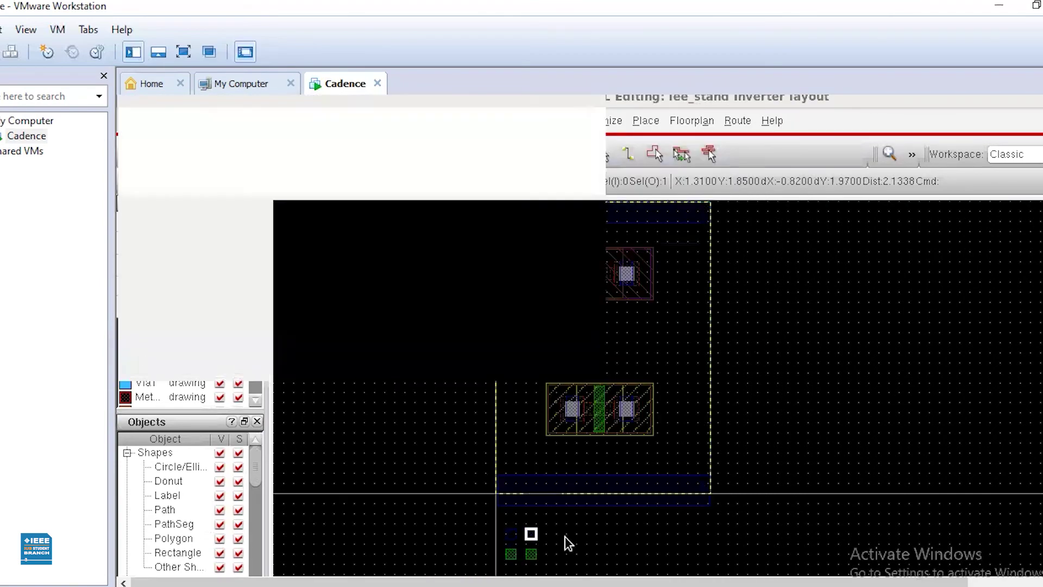
{"action": "left_click", "coordinate": [565, 537]}
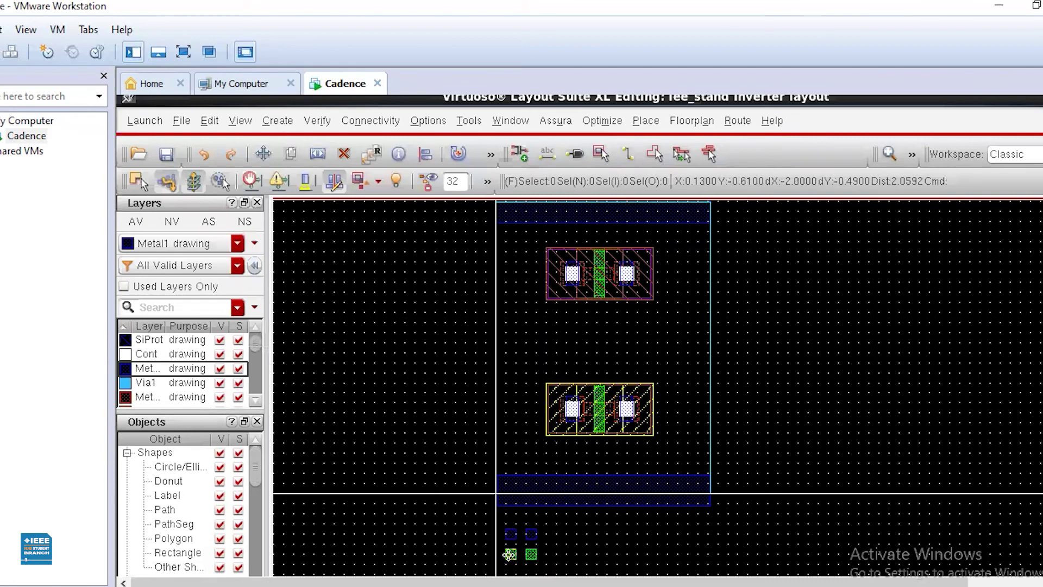
- Try to change the layers of the vss and vout pins in the lower pin row to Metal1 drw
{"action": "left_click", "coordinate": [511, 554]}
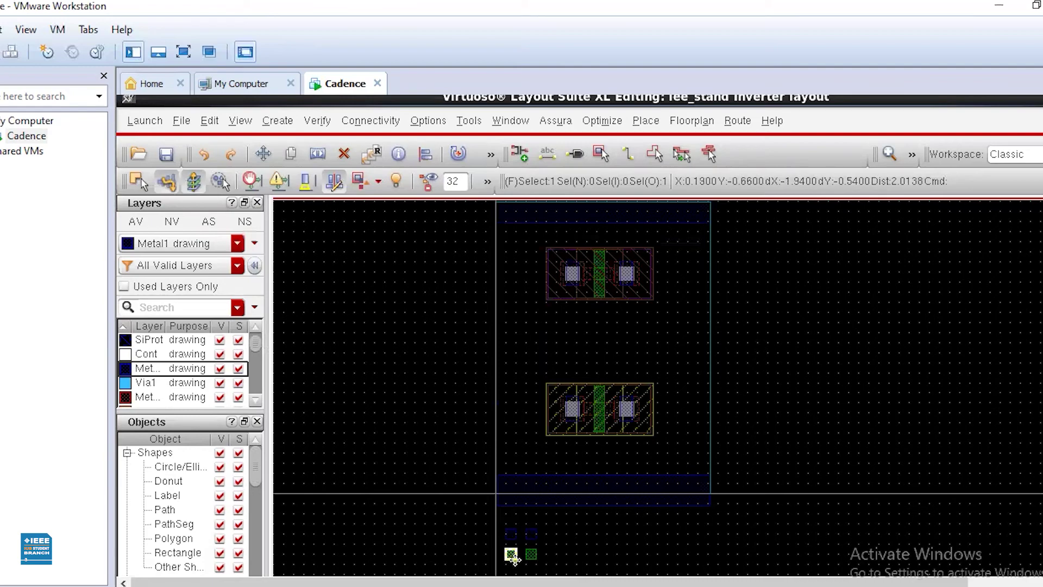
{"action": "key", "text": "q"}
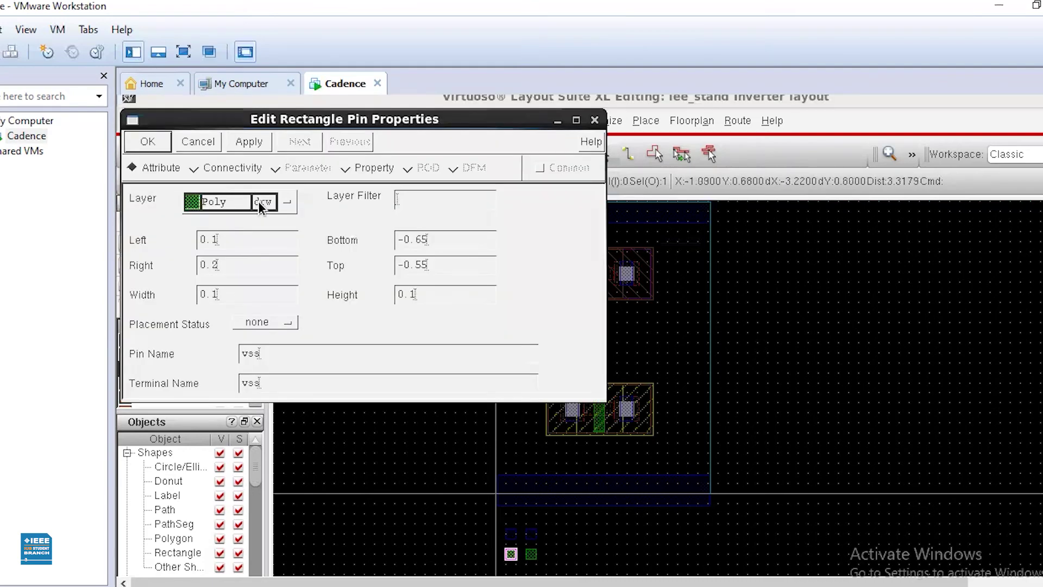
{"action": "left_click", "coordinate": [259, 201]}
{"action": "left_click", "coordinate": [342, 336]}
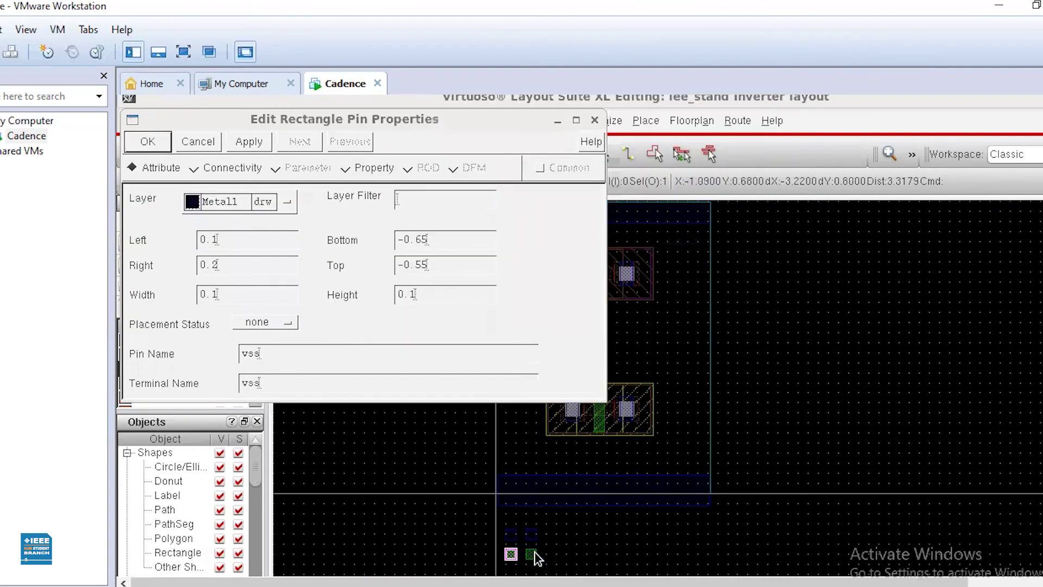
{"action": "key", "text": "Return"}
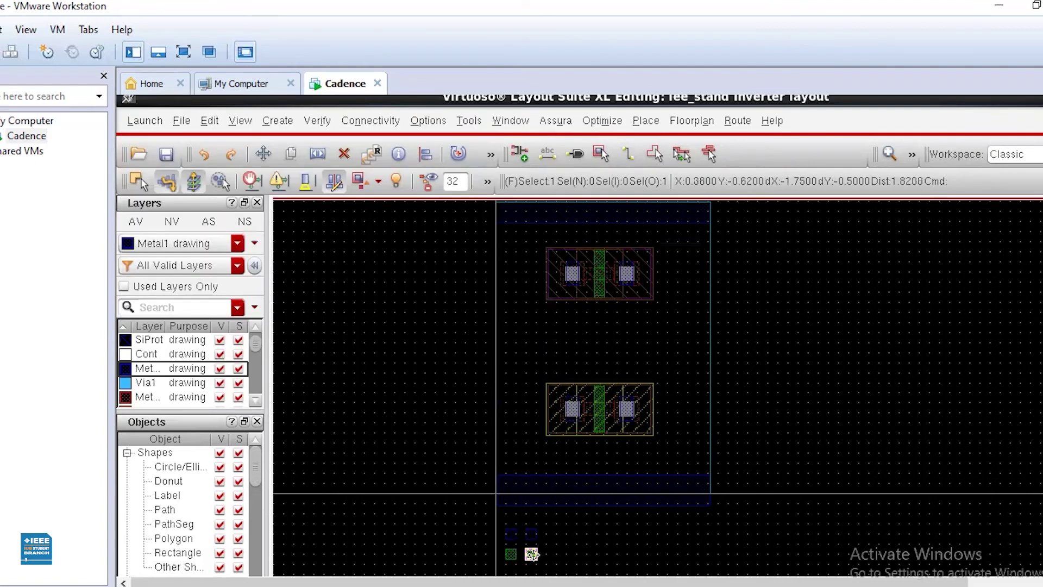
{"action": "key", "text": "q"}
{"action": "left_click", "coordinate": [261, 206]}
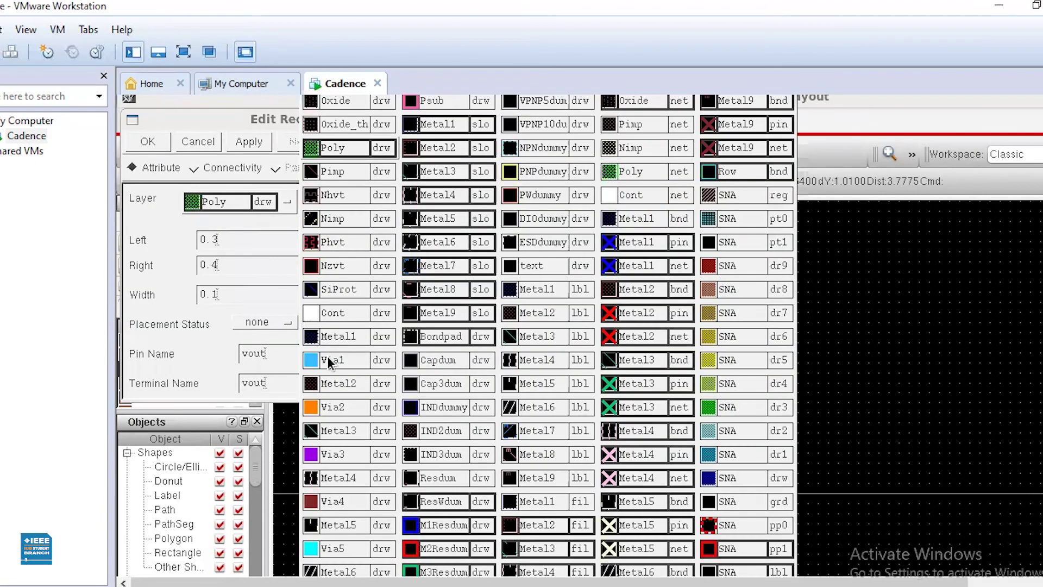
{"action": "left_click", "coordinate": [349, 338]}
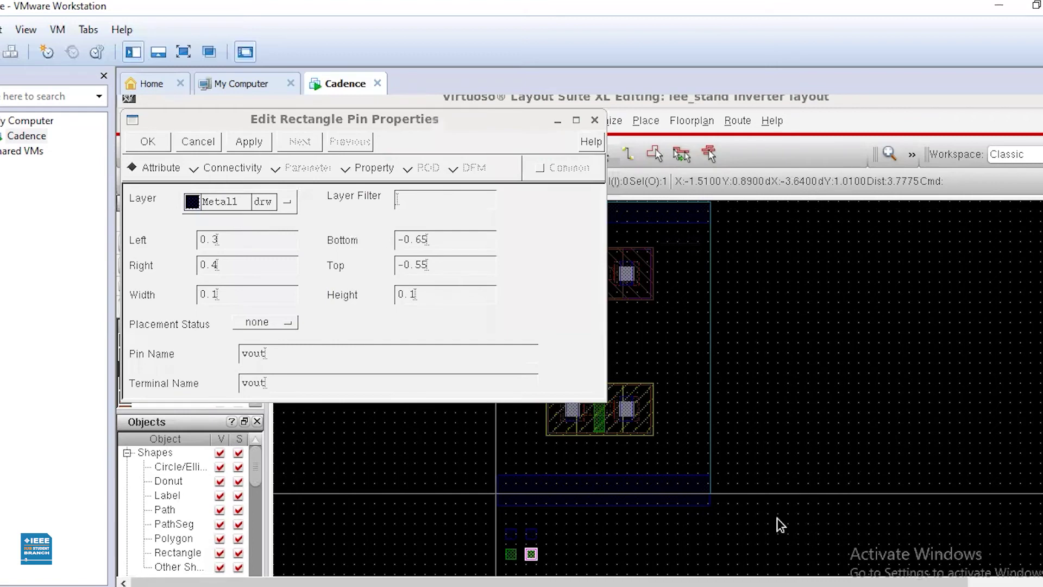
{"action": "key", "text": "Return"}
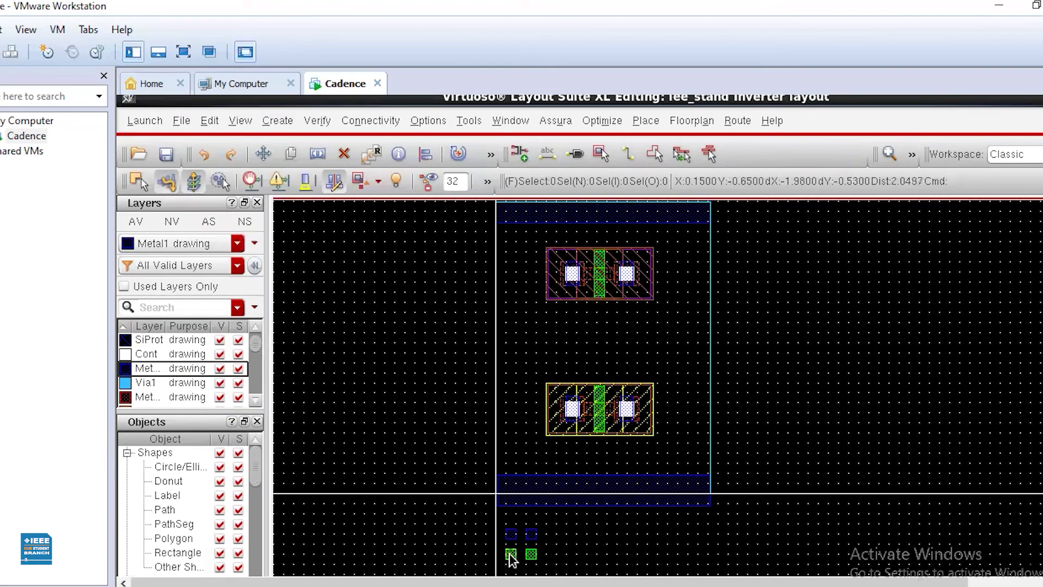
- Set the vss pin's layer to Metal1 drw in its rectangle pin properties and apply the change
{"action": "key", "text": "m"}
{"action": "left_click", "coordinate": [511, 554]}
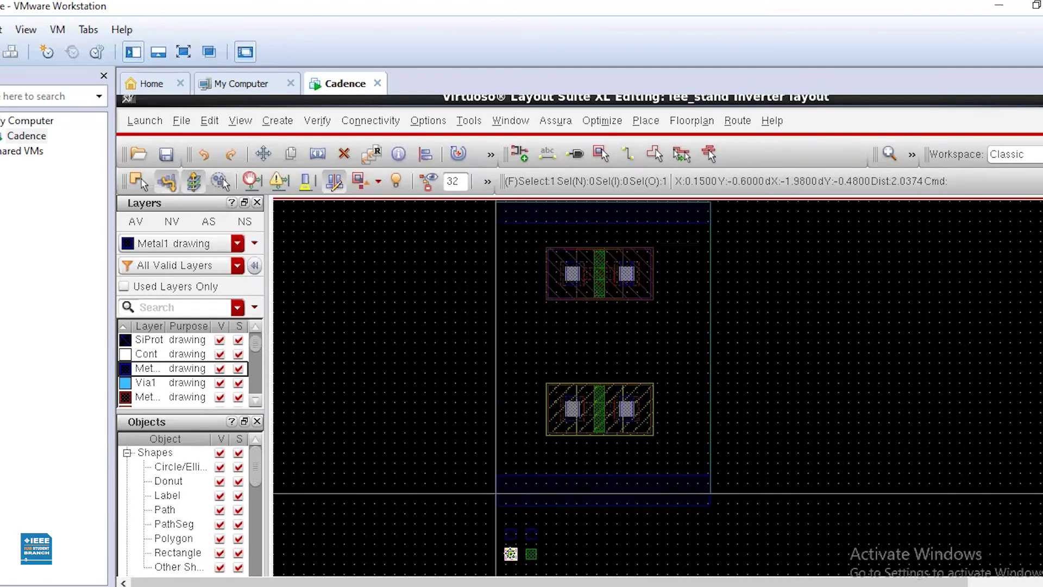
{"action": "key", "text": "q"}
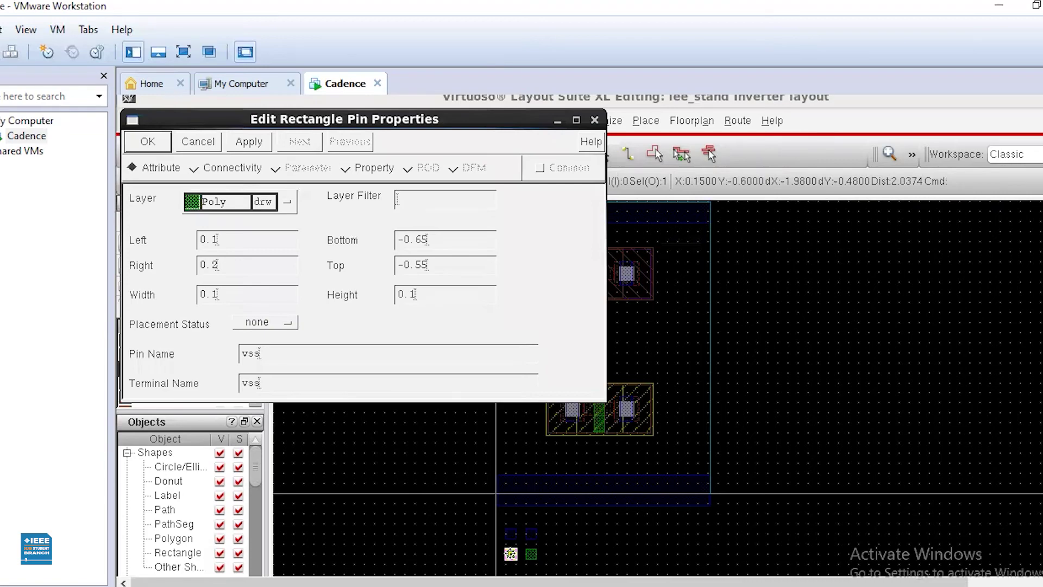
{"action": "left_click", "coordinate": [263, 203]}
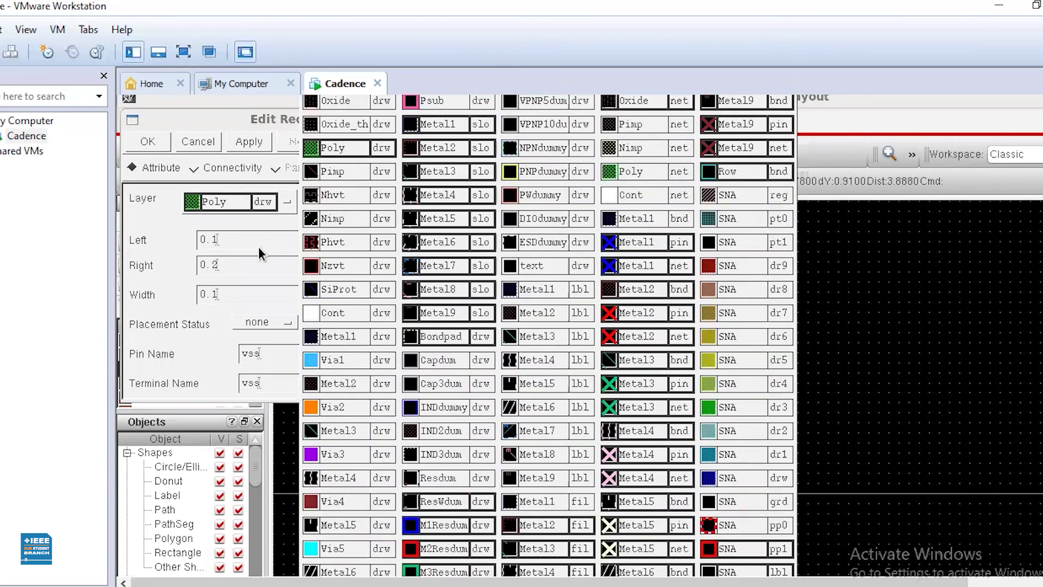
{"action": "left_click", "coordinate": [334, 337]}
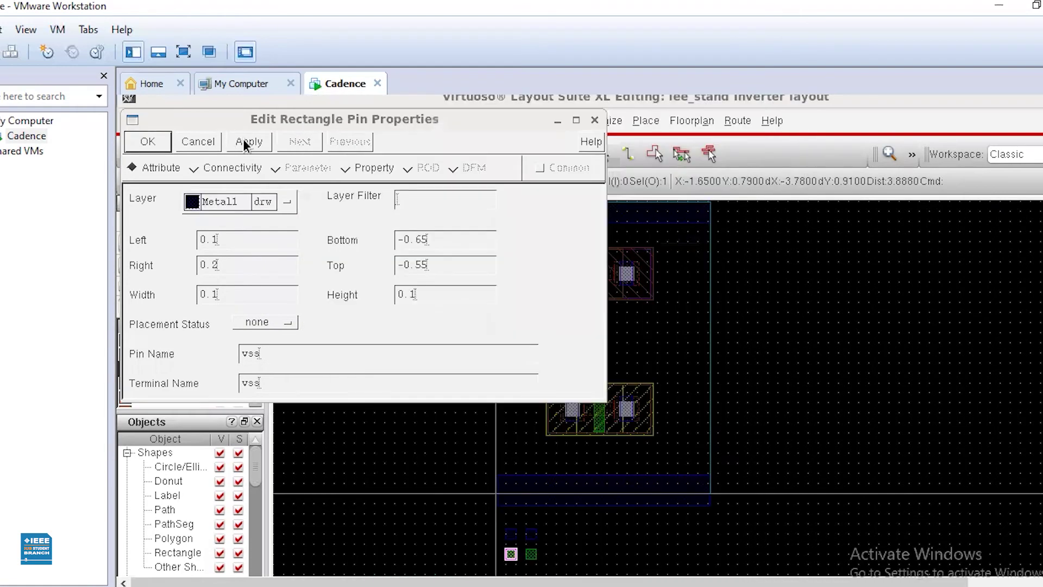
{"action": "left_click", "coordinate": [243, 140]}
{"action": "left_click", "coordinate": [148, 141]}
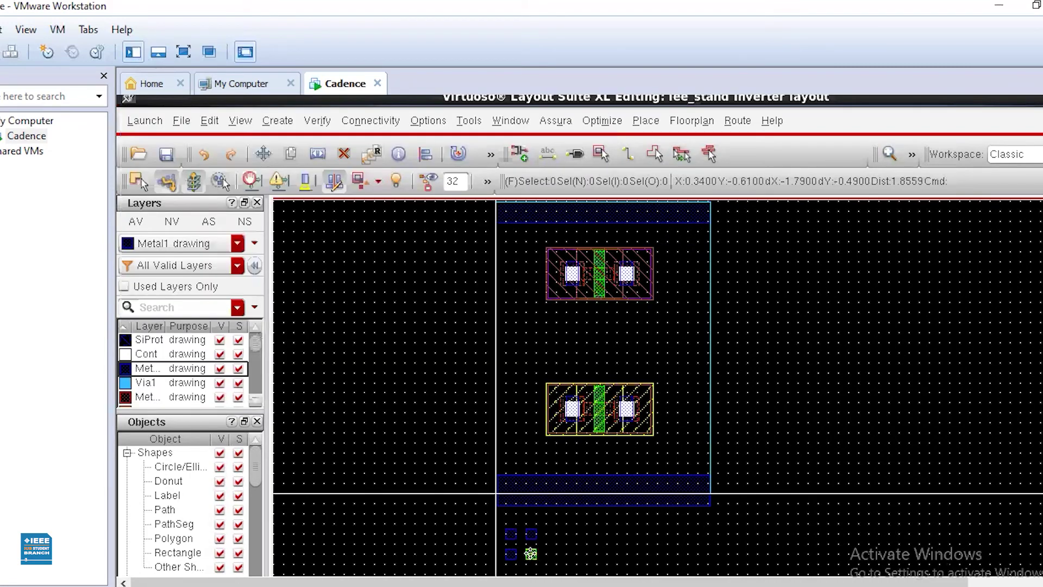
- Set the vout pin's layer to Metal1 drw, apply the change and deselect the pin
{"action": "left_click", "coordinate": [531, 554]}
{"action": "key", "text": "q"}
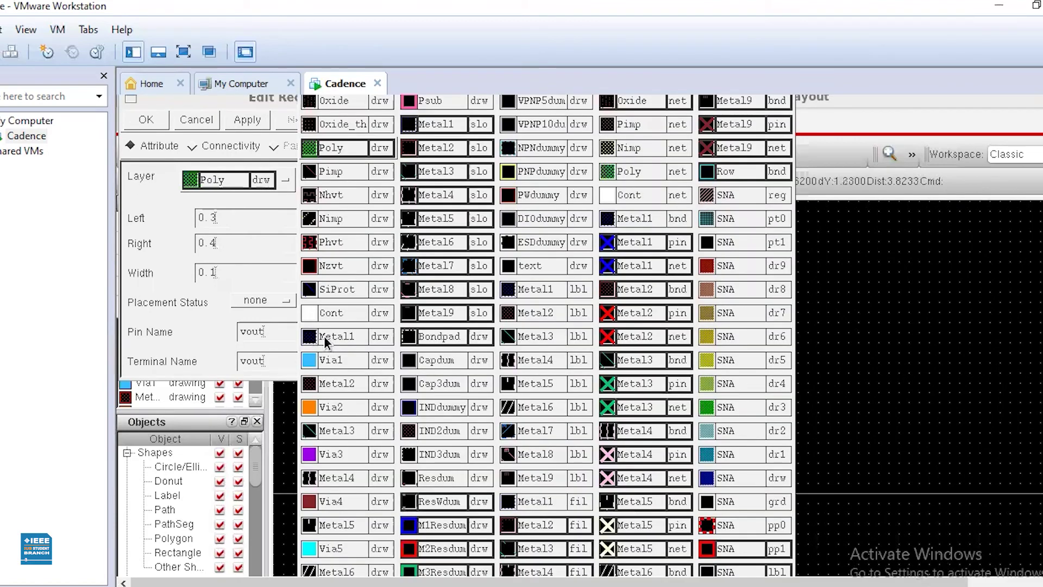
{"action": "left_click", "coordinate": [326, 340]}
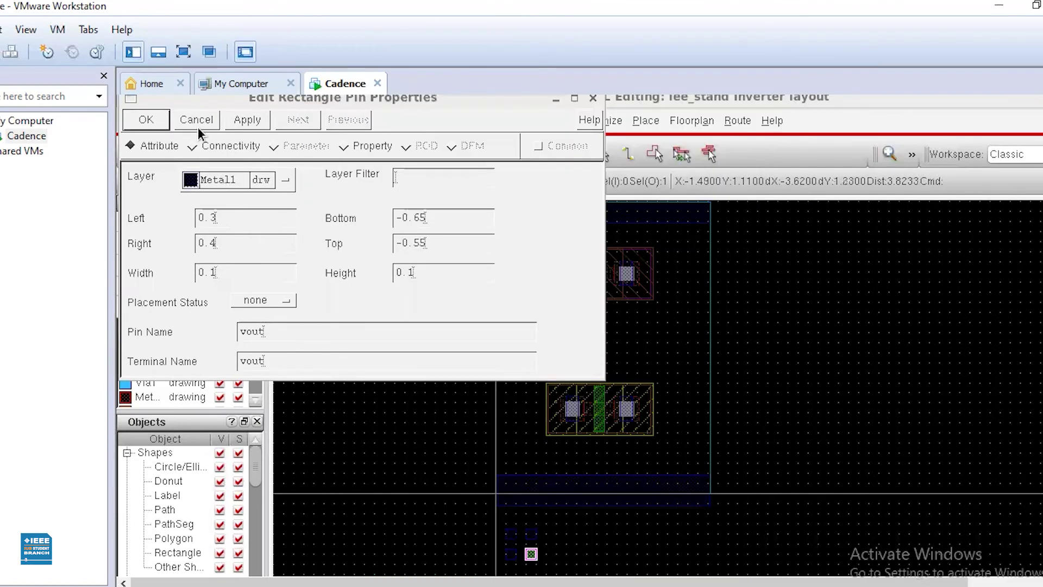
{"action": "left_click", "coordinate": [247, 120]}
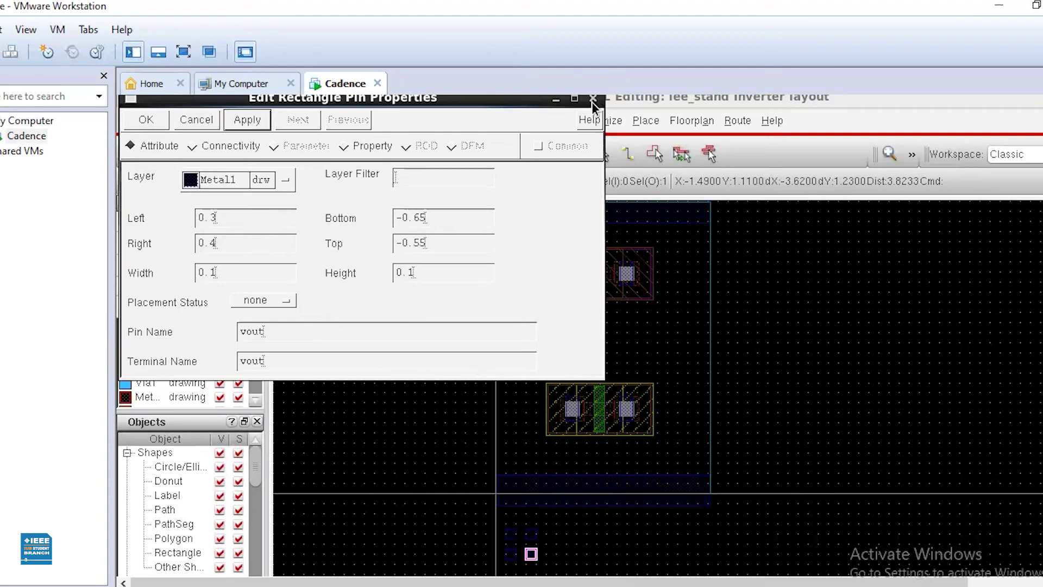
{"action": "left_click", "coordinate": [565, 520]}
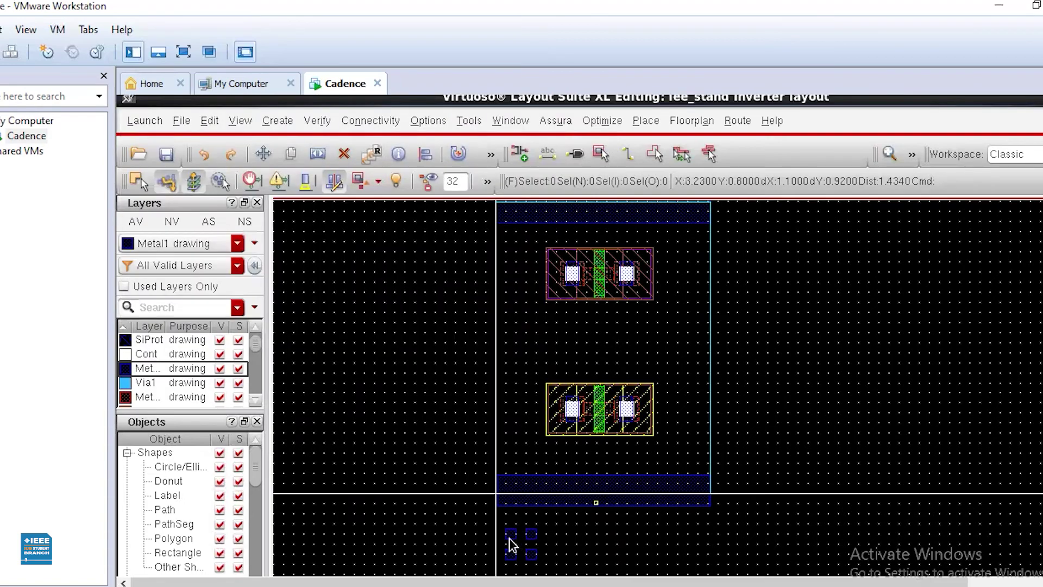
- Check the vin pin's properties and move it up about 1.91, inside the PR boundary's left edge between the two transistors
{"action": "left_click", "coordinate": [510, 534]}
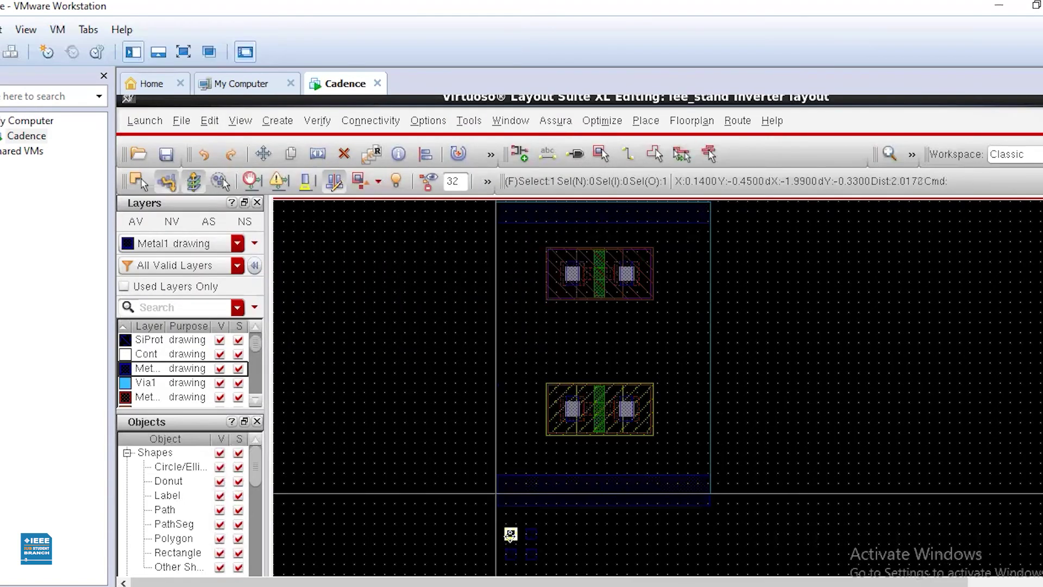
{"action": "key", "text": "q"}
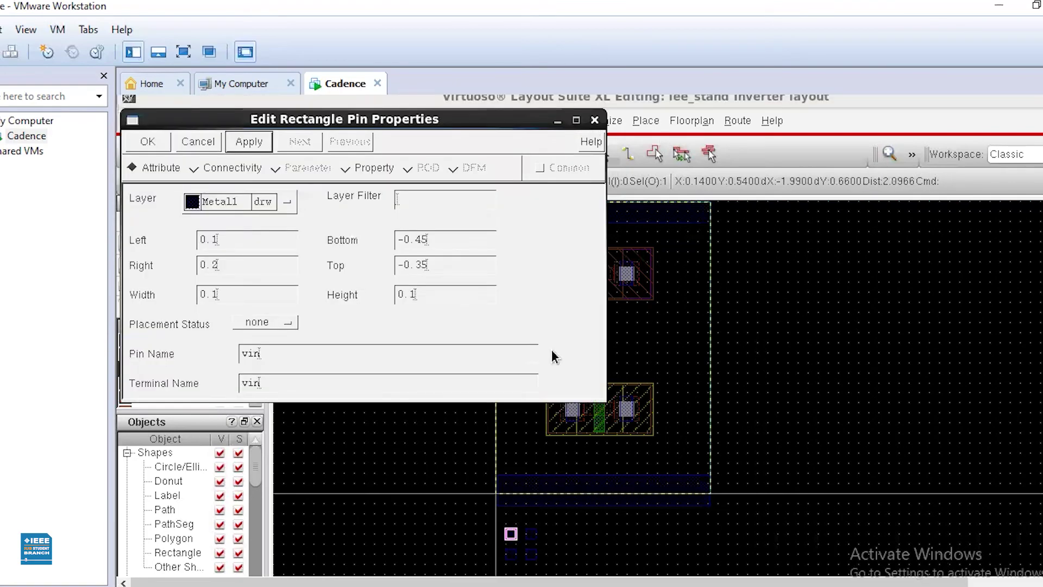
{"action": "key", "text": "Escape"}
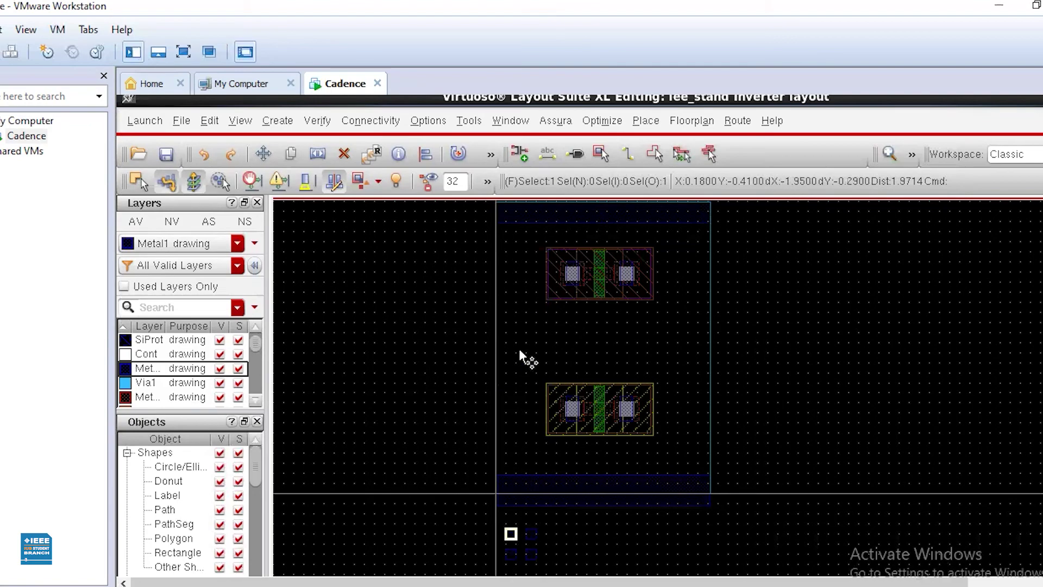
{"action": "key", "text": "m"}
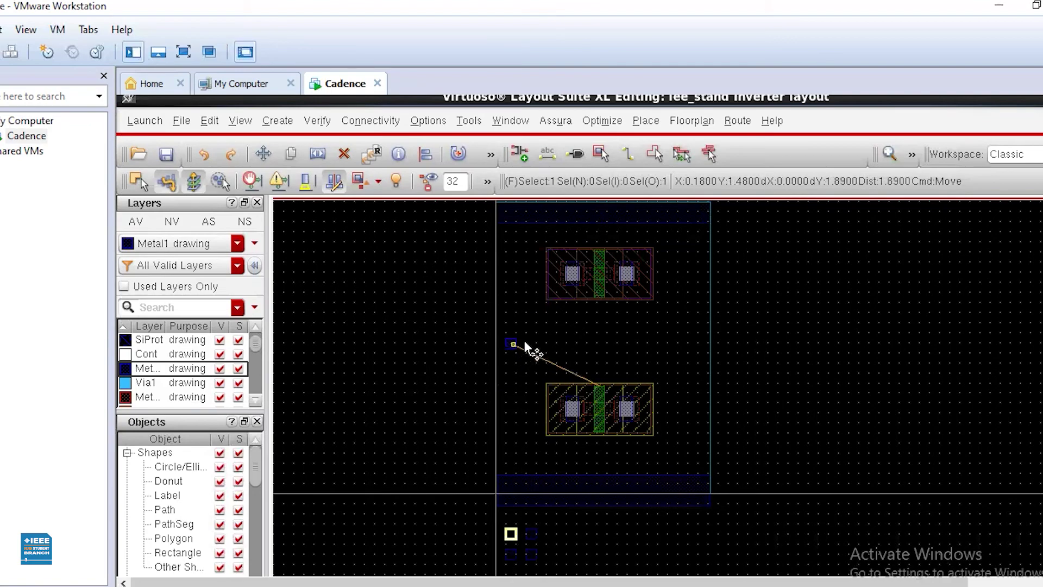
{"action": "left_click", "coordinate": [525, 342]}
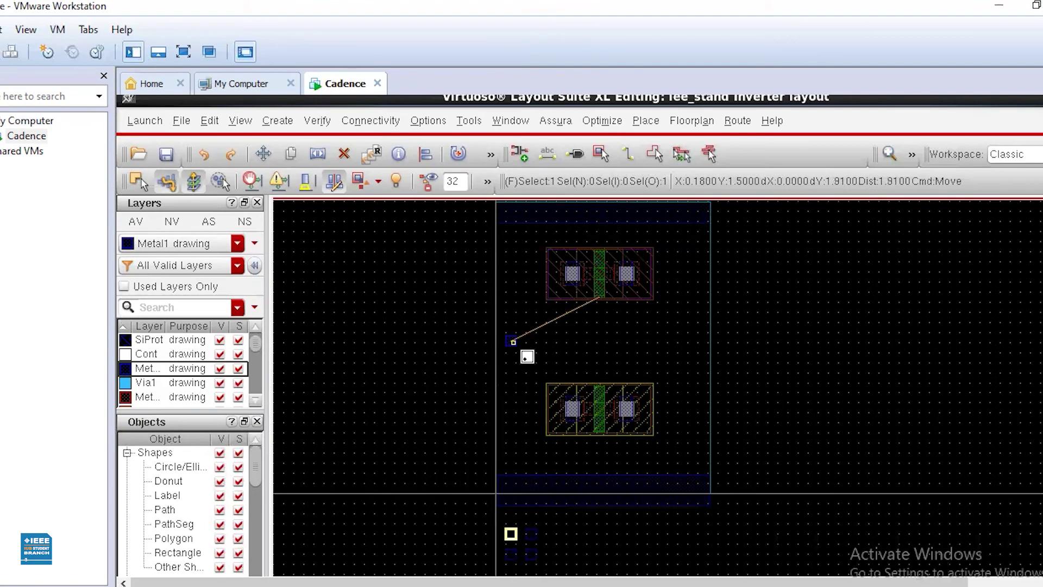
- Move the remaining pin of the upper pin row below the cell to between the two transistors, near the cell's right side
{"action": "left_click", "coordinate": [531, 535]}
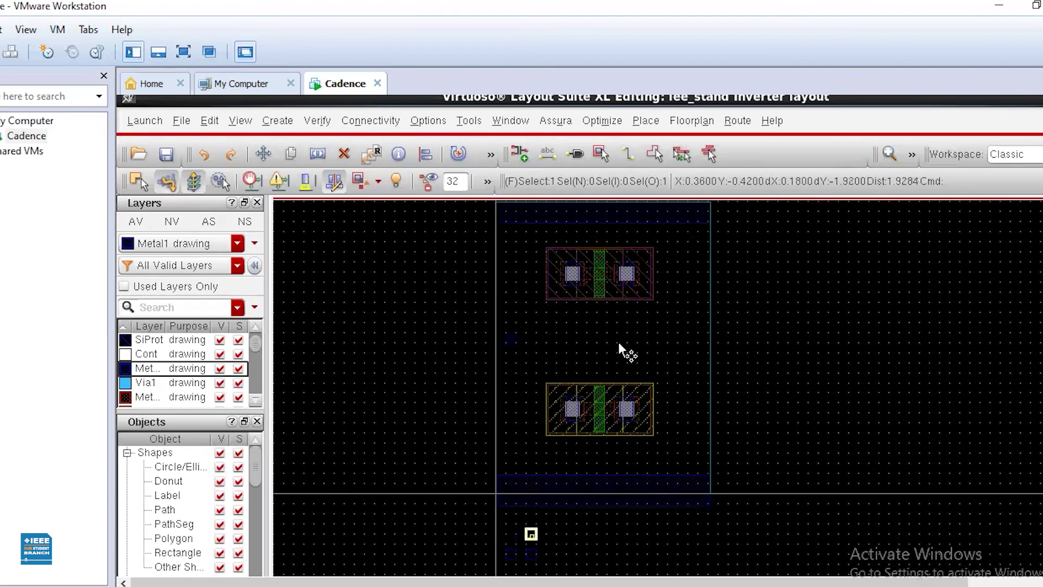
{"action": "key", "text": "m"}
{"action": "left_click", "coordinate": [601, 364]}
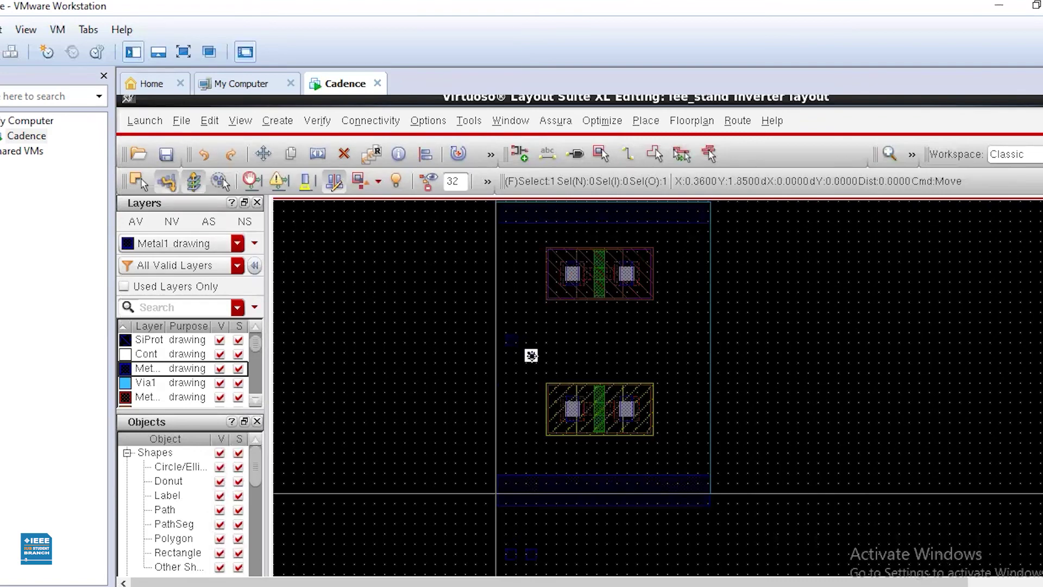
{"action": "key", "text": "m"}
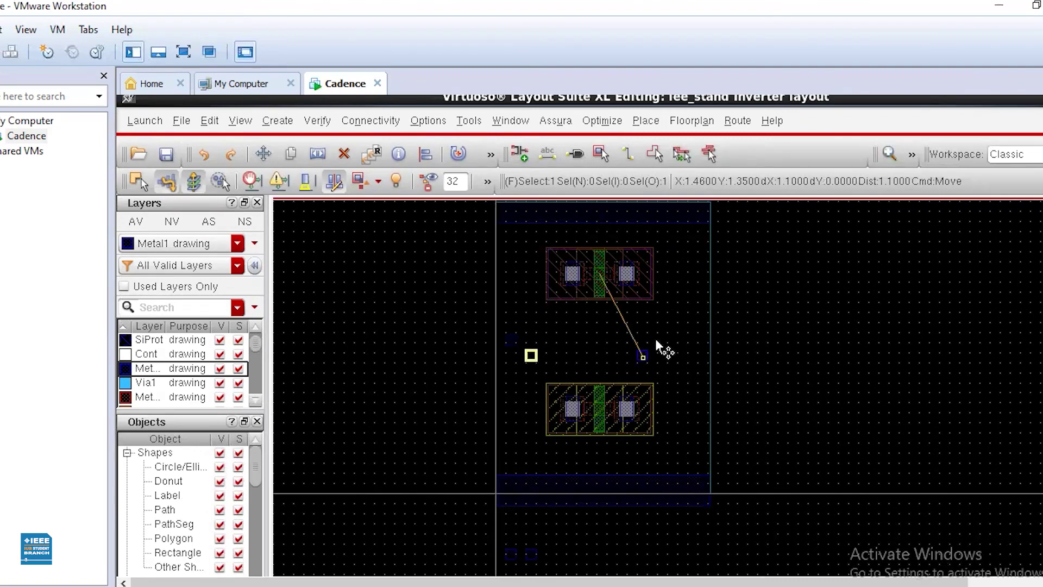
{"action": "left_click", "coordinate": [656, 352]}
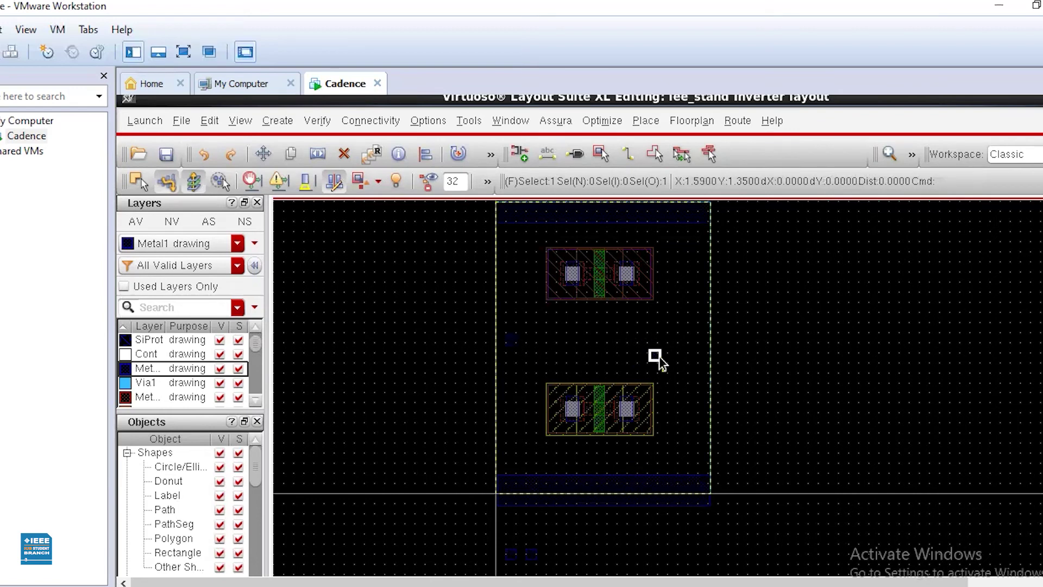
- Shift that pin up about 0.15 and right about 0.16, level with the vin pin inside the PR boundary's right edge
{"action": "left_click", "coordinate": [655, 356]}
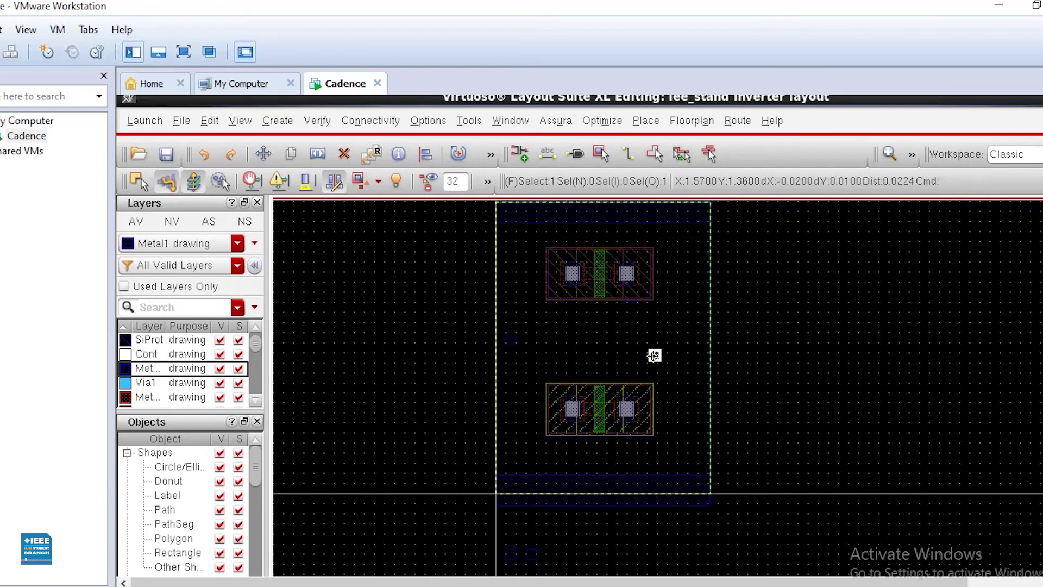
{"action": "key", "text": "m"}
{"action": "left_click", "coordinate": [654, 356]}
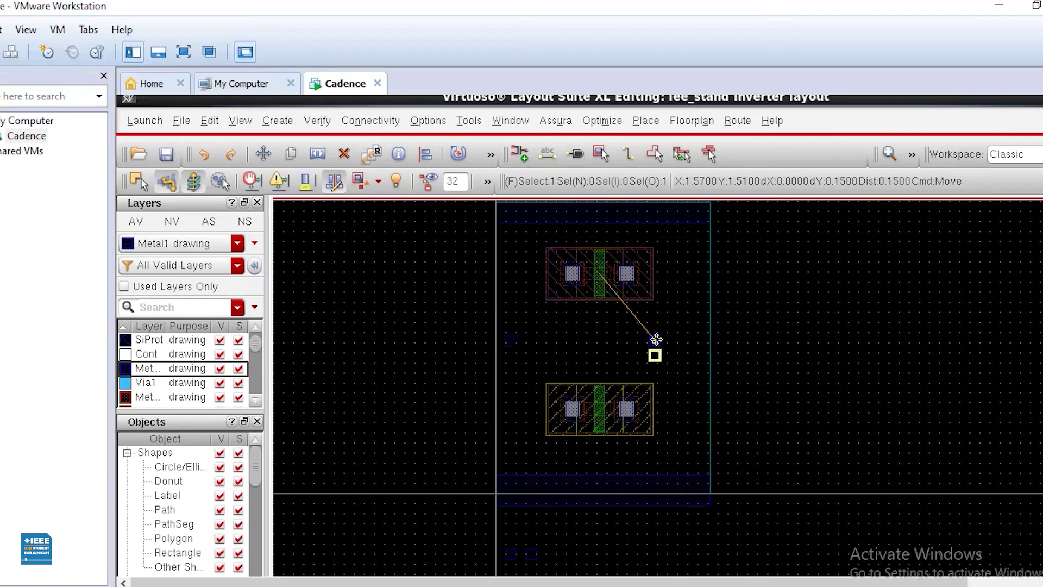
{"action": "left_click", "coordinate": [657, 340]}
{"action": "key", "text": "m"}
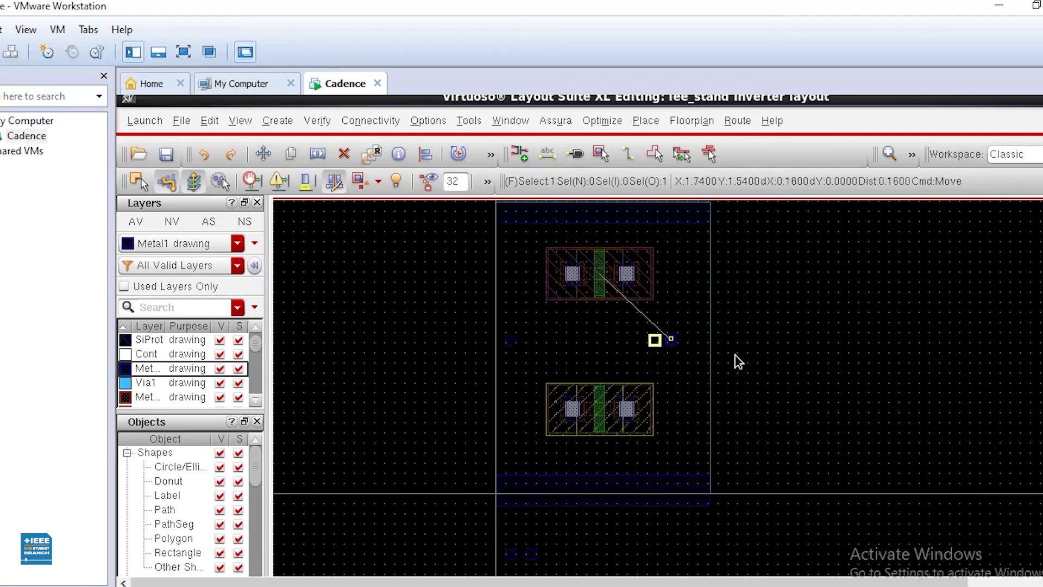
{"action": "key", "text": "Escape"}
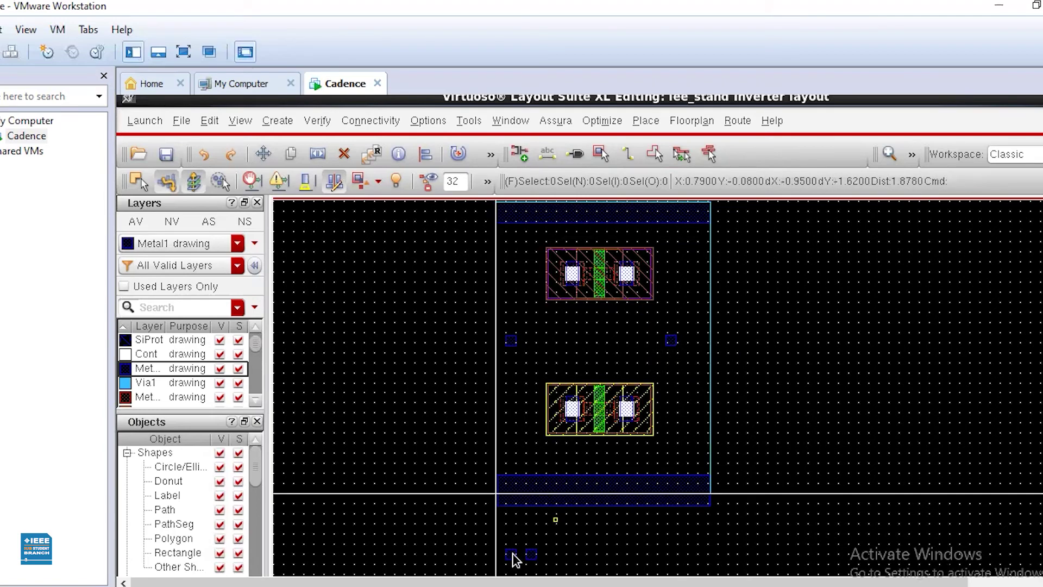
- Check the vss pin's rectangle pin properties and move the pin onto the left end of the lower Metal1 rail
{"action": "left_click", "coordinate": [511, 554]}
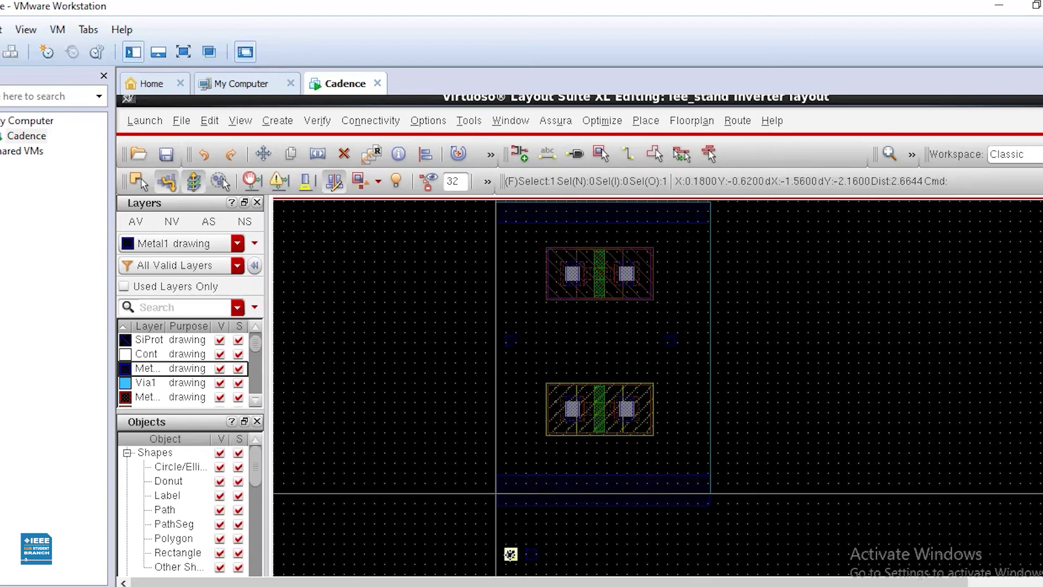
{"action": "mouse_move", "coordinate": [511, 555]}
{"action": "left_mouse_down"}
{"action": "mouse_move", "coordinate": [527, 265]}
{"action": "mouse_move", "coordinate": [496, 397]}
{"action": "mouse_move", "coordinate": [489, 550]}
{"action": "mouse_move", "coordinate": [510, 551]}
{"action": "left_mouse_up"}
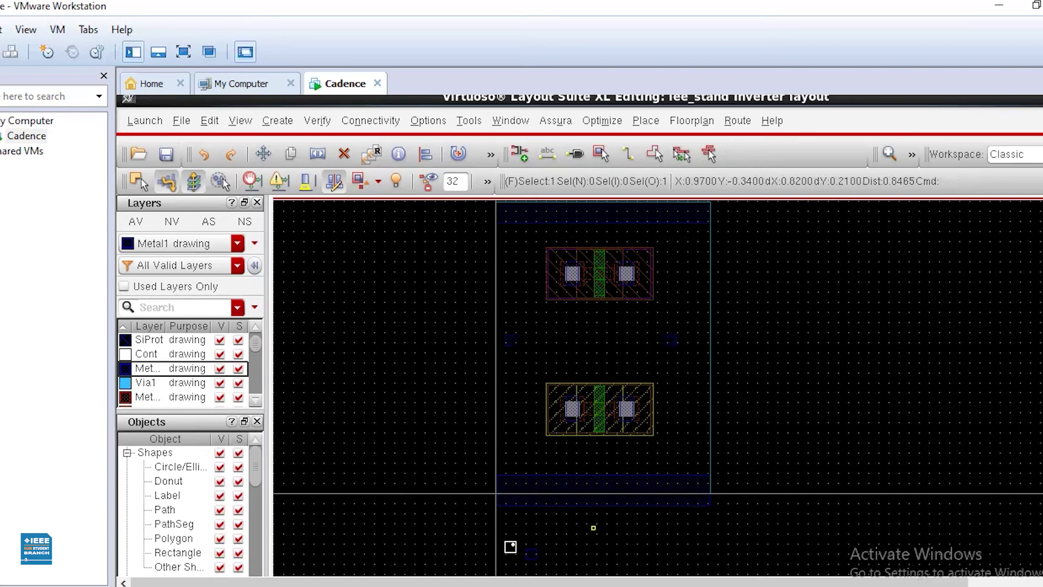
{"action": "left_click", "coordinate": [511, 547]}
{"action": "left_click", "coordinate": [511, 547]}
{"action": "key", "text": "q"}
{"action": "left_click", "coordinate": [596, 141]}
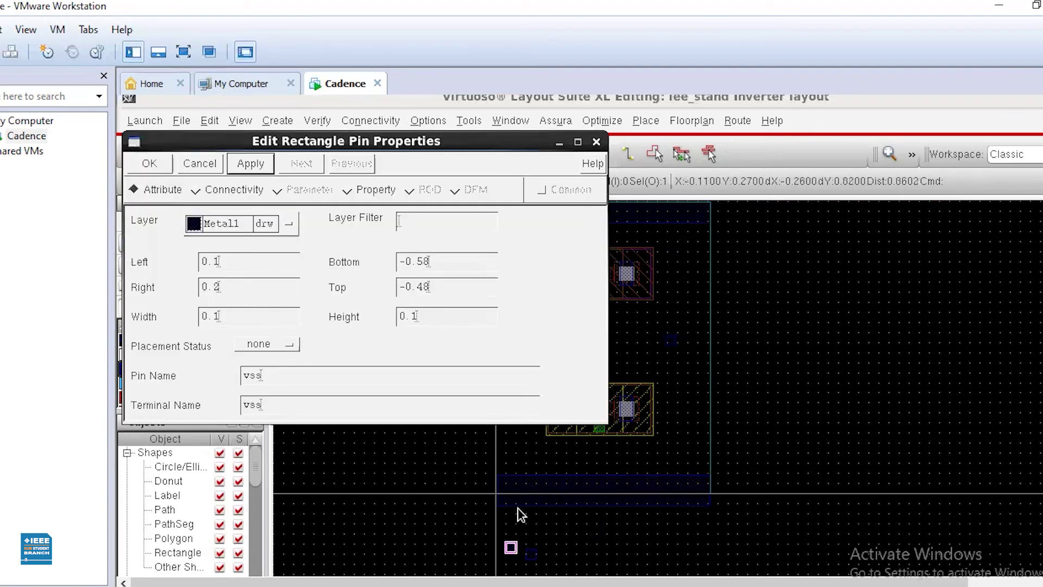
{"action": "left_click_drag", "start_coordinate": [511, 548], "coordinate": [532, 483]}
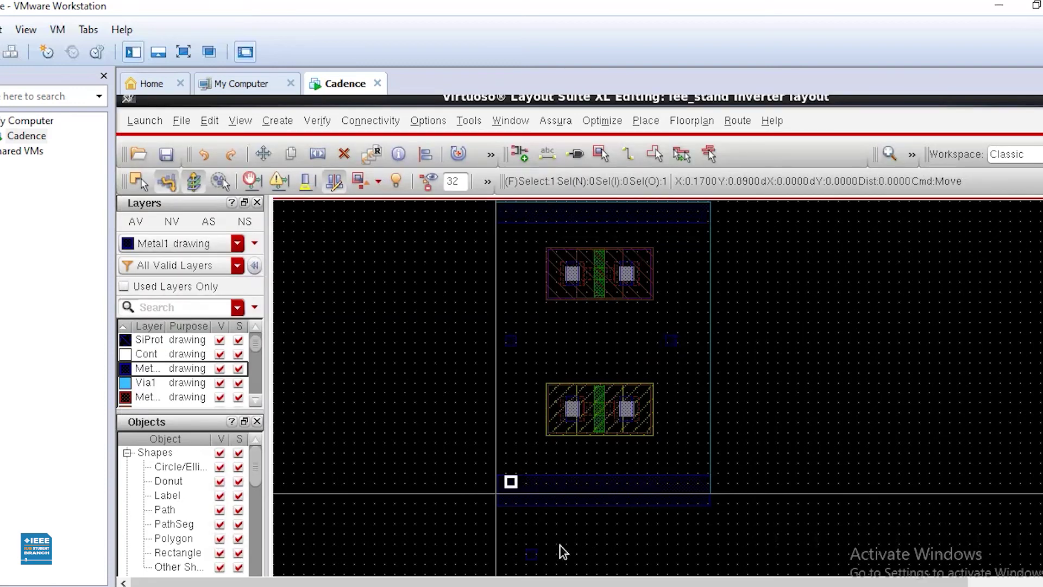
- Move the last pin below the cell up about 3.3 onto the left part of the upper Metal1 rail and deselect it
{"action": "left_click", "coordinate": [531, 556]}
{"action": "left_click", "coordinate": [531, 556]}
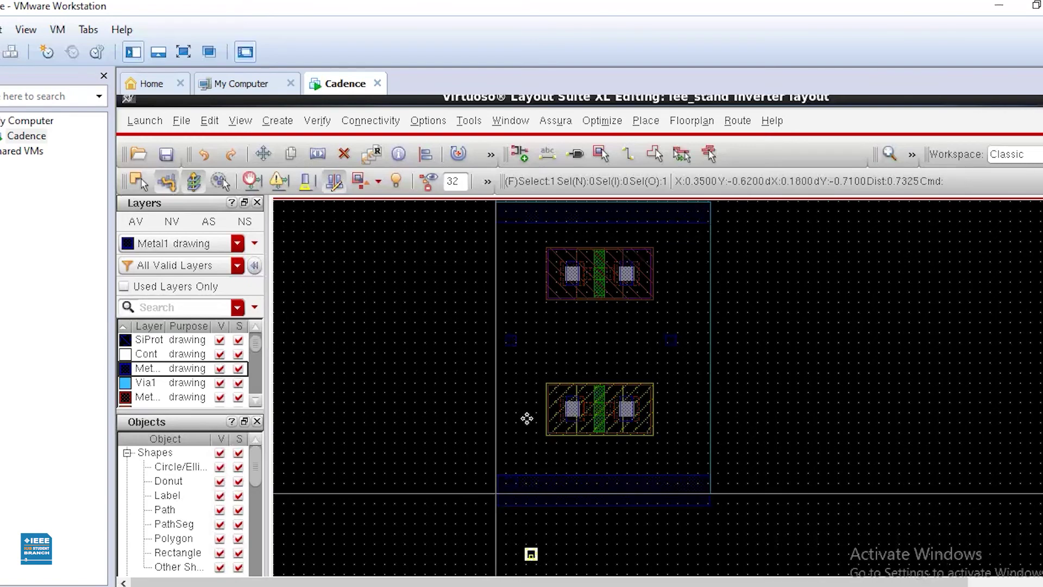
{"action": "key", "text": "m"}
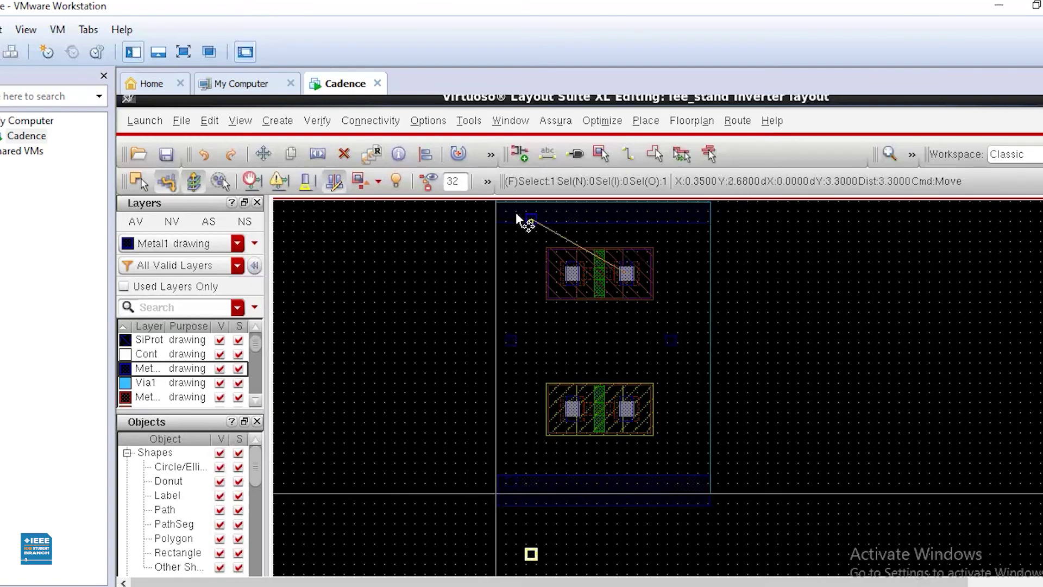
{"action": "left_click", "coordinate": [516, 212]}
{"action": "key", "text": "Escape"}
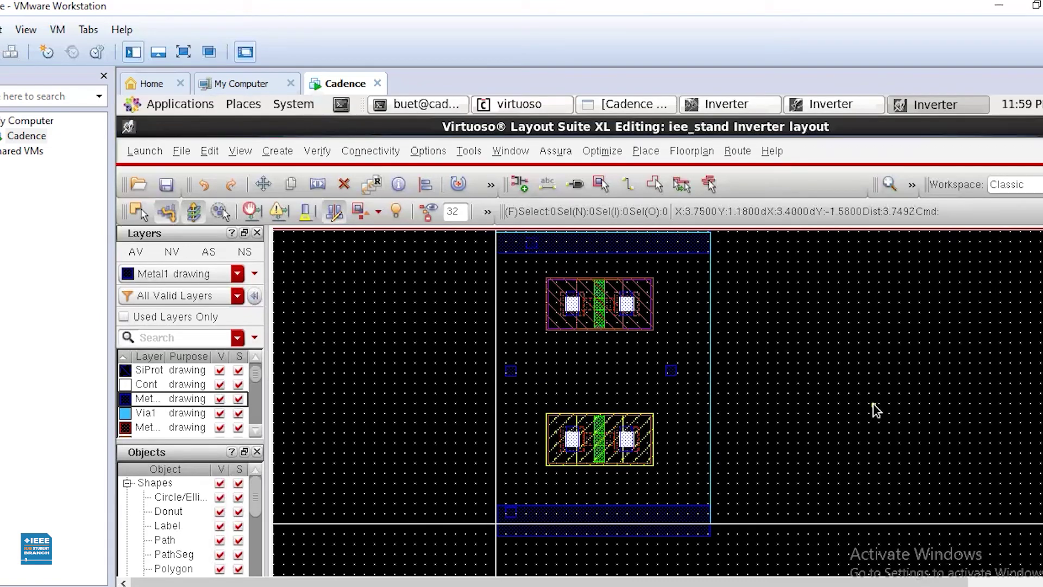
{"action": "key", "text": "p"}
{"action": "key", "text": "Right"}
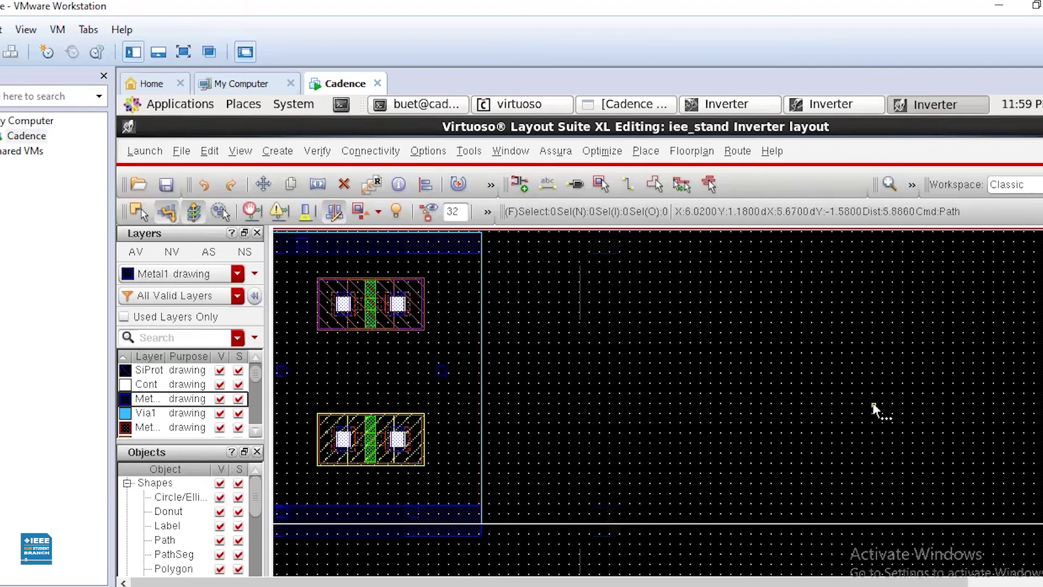
{"action": "key", "text": "Left"}
{"action": "key", "text": "Escape"}
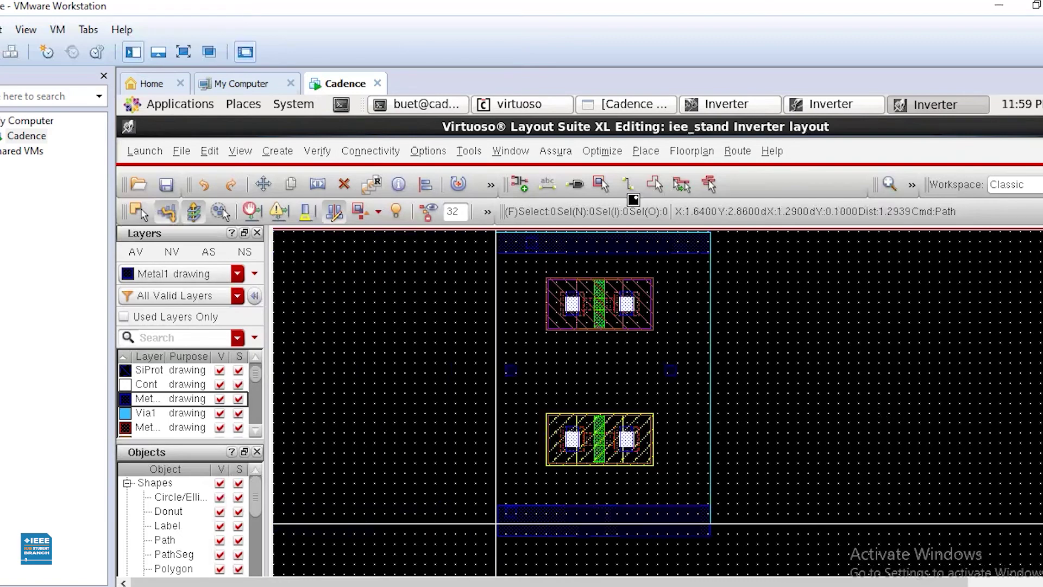
- Wire the PMOS gate to the NMOS gate in Poly and connect the two transistors' right-hand contacts with a Metal1 wire
{"action": "key", "text": "p"}
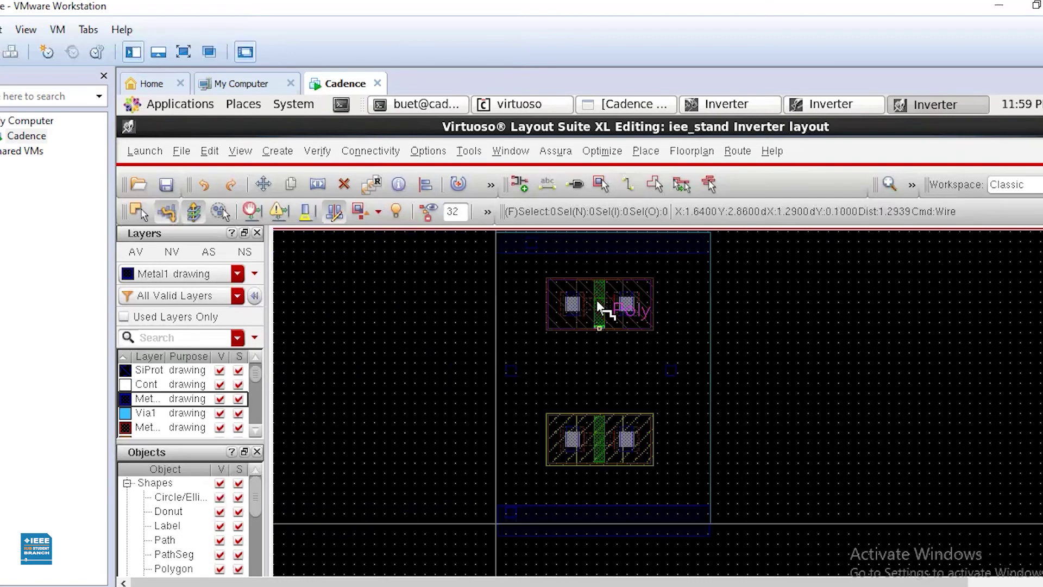
{"action": "left_click", "coordinate": [600, 279]}
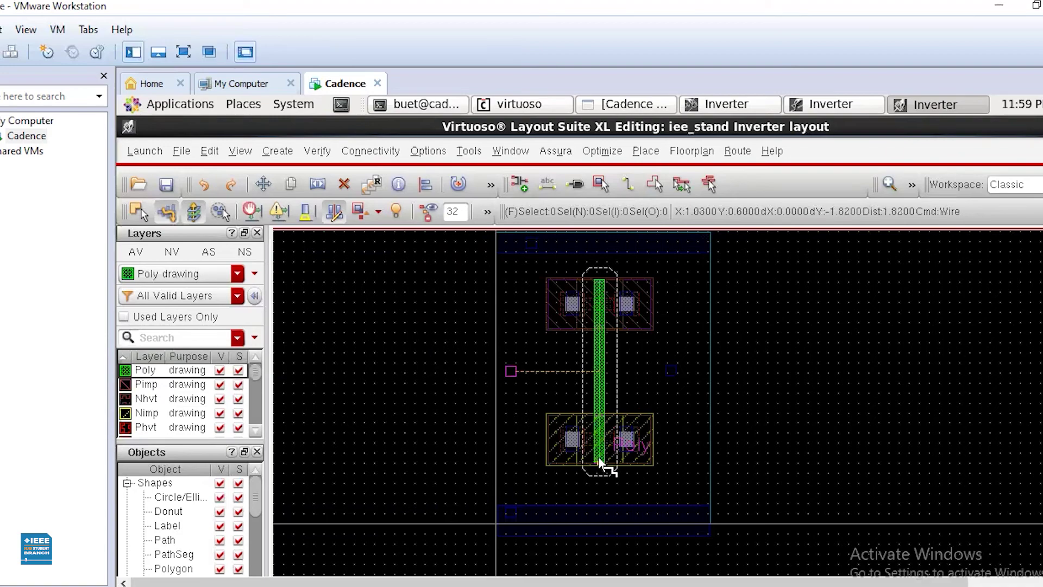
{"action": "double_click", "coordinate": [598, 463]}
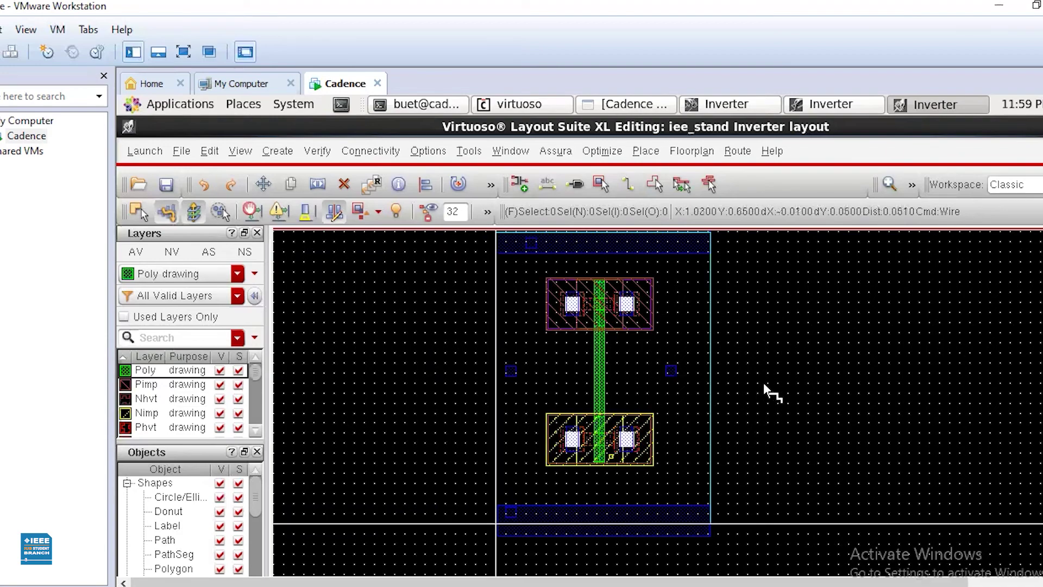
{"action": "left_click", "coordinate": [627, 293]}
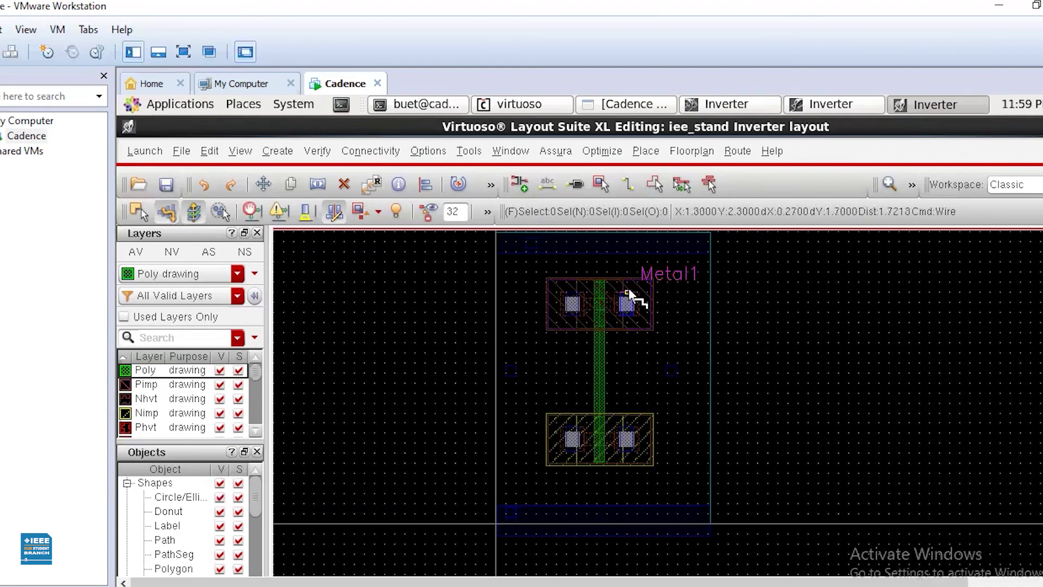
{"action": "double_click", "coordinate": [627, 448]}
{"action": "left_click", "coordinate": [572, 427]}
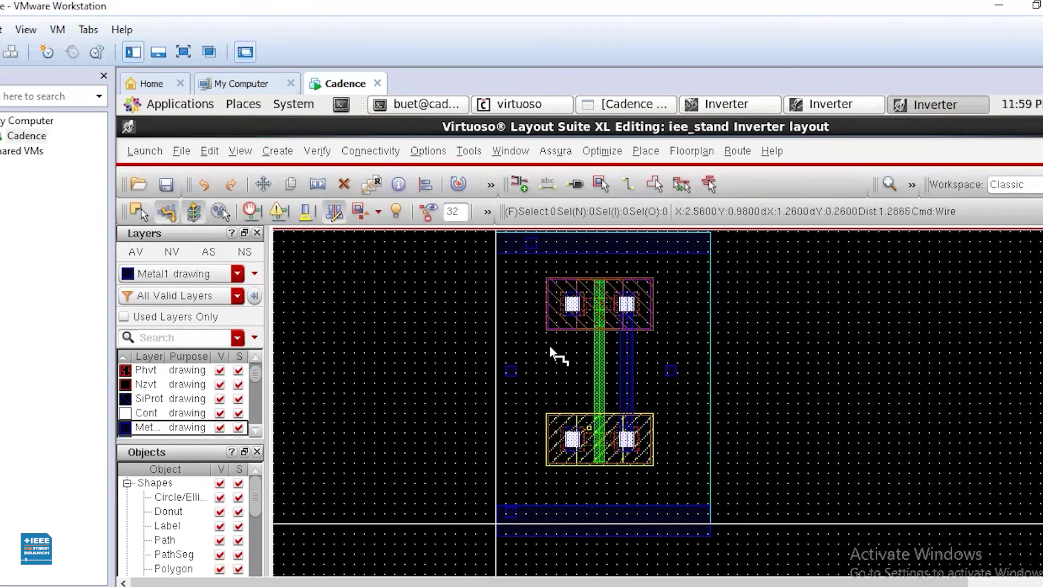
{"action": "left_click", "coordinate": [568, 311]}
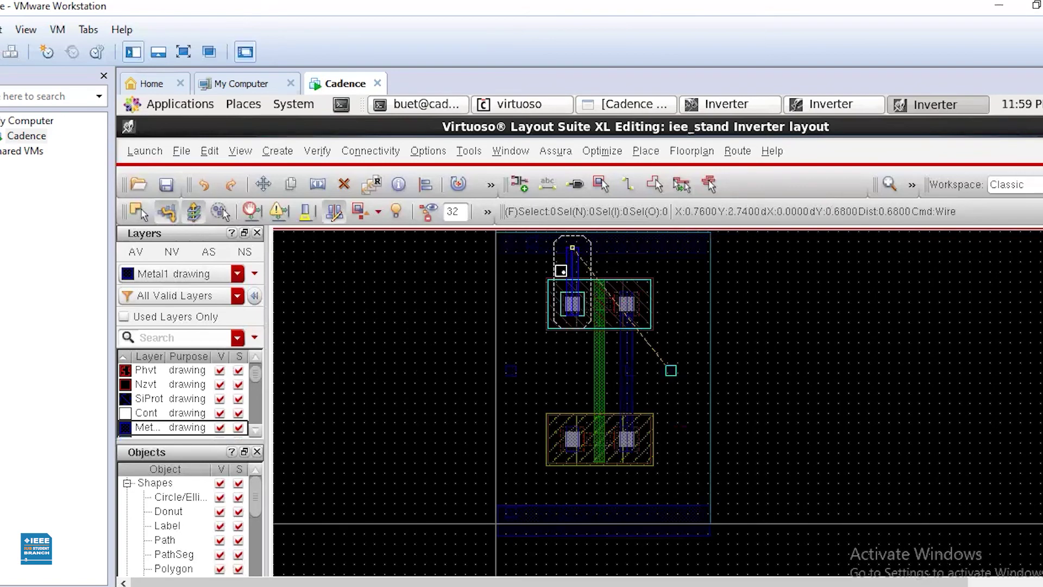
{"action": "key", "text": "Escape"}
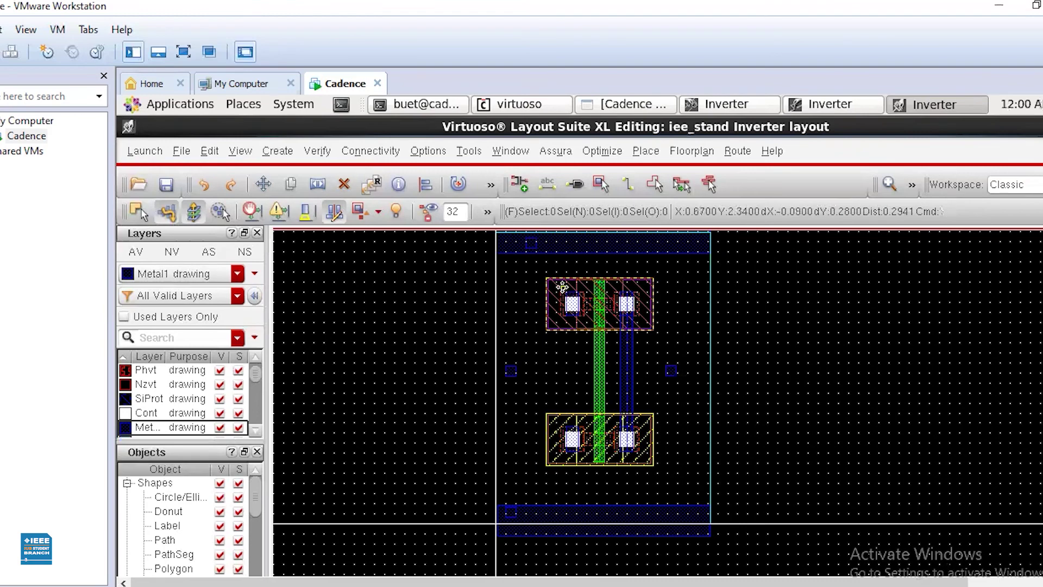
- Set the PMOS instance's Bodytie Type parameter to Integrated, accept the instance properties and deselect the transistor
{"action": "left_click", "coordinate": [563, 293]}
{"action": "key", "text": "q"}
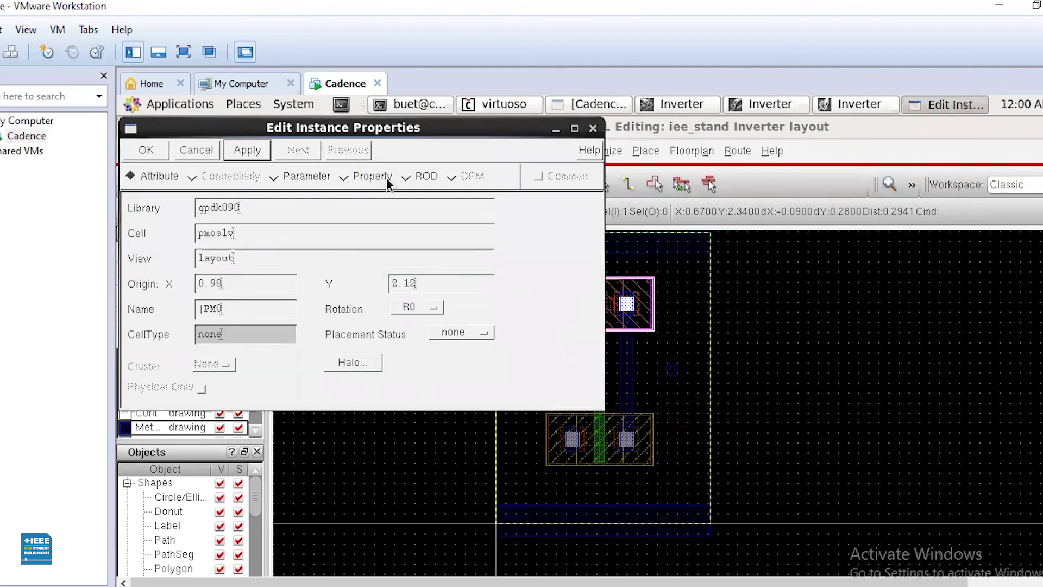
{"action": "left_click", "coordinate": [406, 175]}
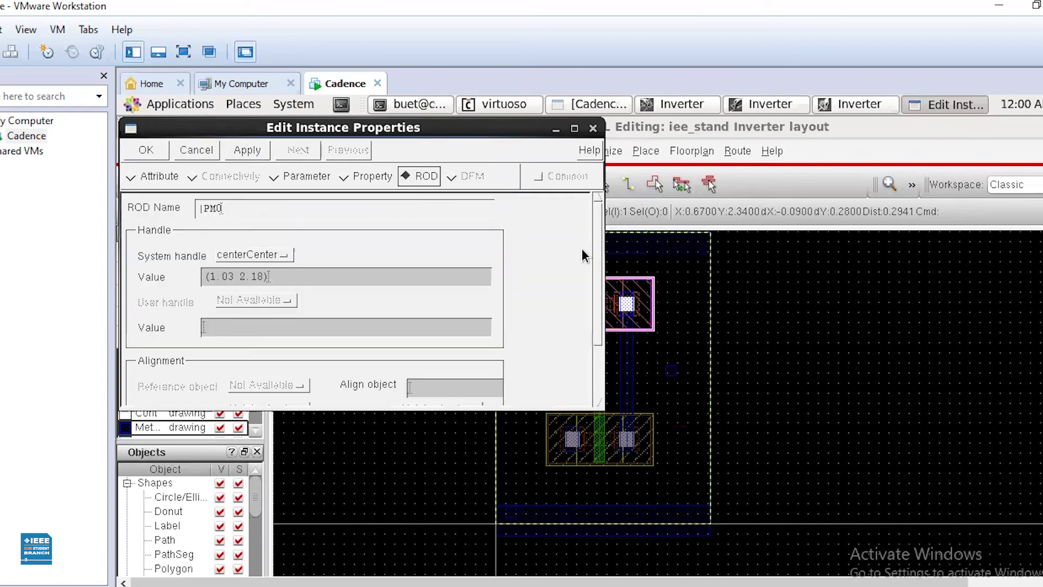
{"action": "scroll", "coordinate": [600, 385], "scroll_direction": "down", "scroll_amount": 3}
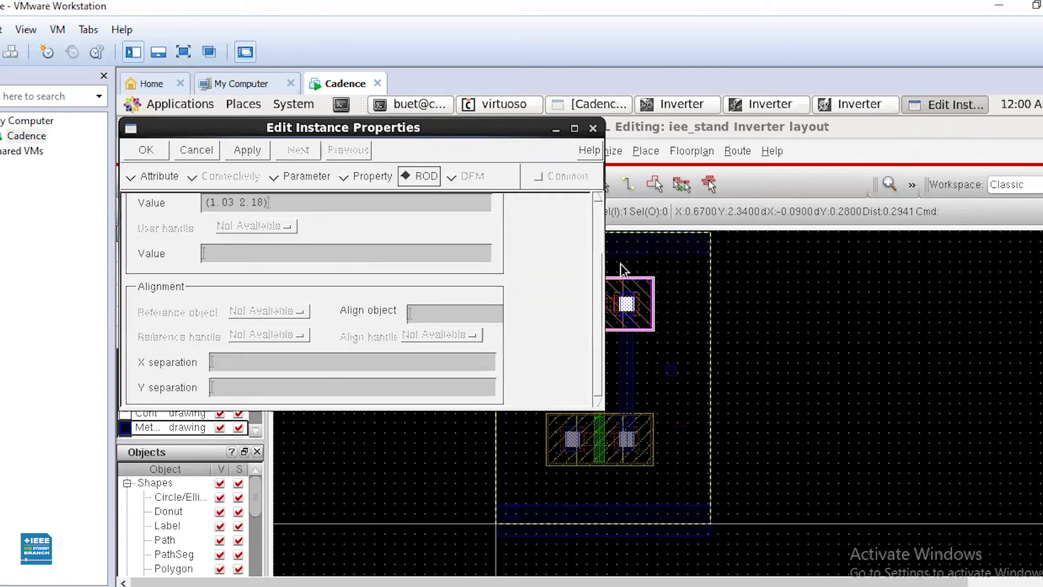
{"action": "scroll", "coordinate": [311, 179], "scroll_direction": "up", "scroll_amount": 3}
{"action": "left_click", "coordinate": [307, 176]}
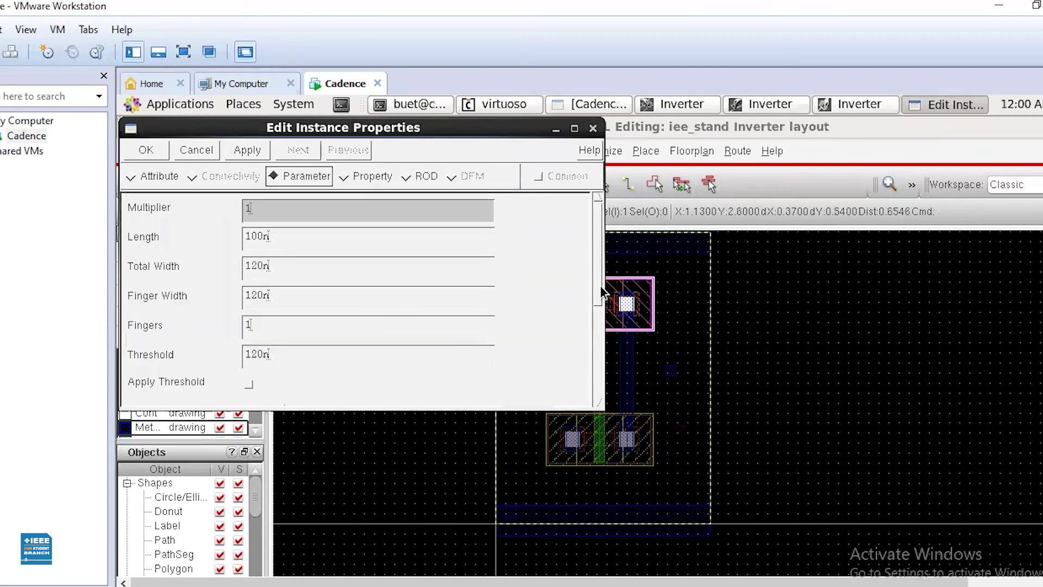
{"action": "left_click_drag", "start_coordinate": [601, 284], "coordinate": [599, 383]}
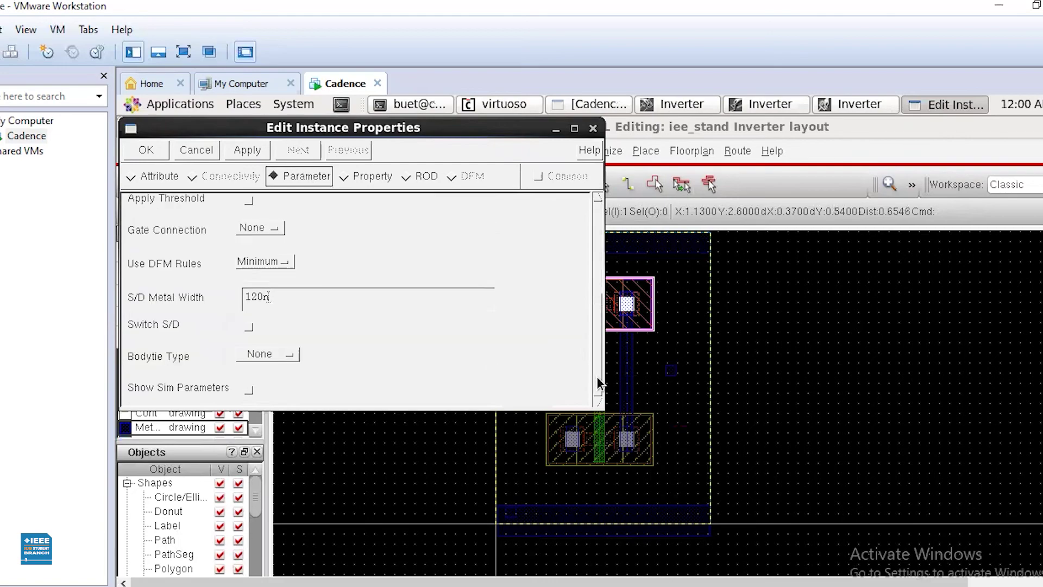
{"action": "left_click", "coordinate": [271, 370]}
{"action": "left_click", "coordinate": [272, 366]}
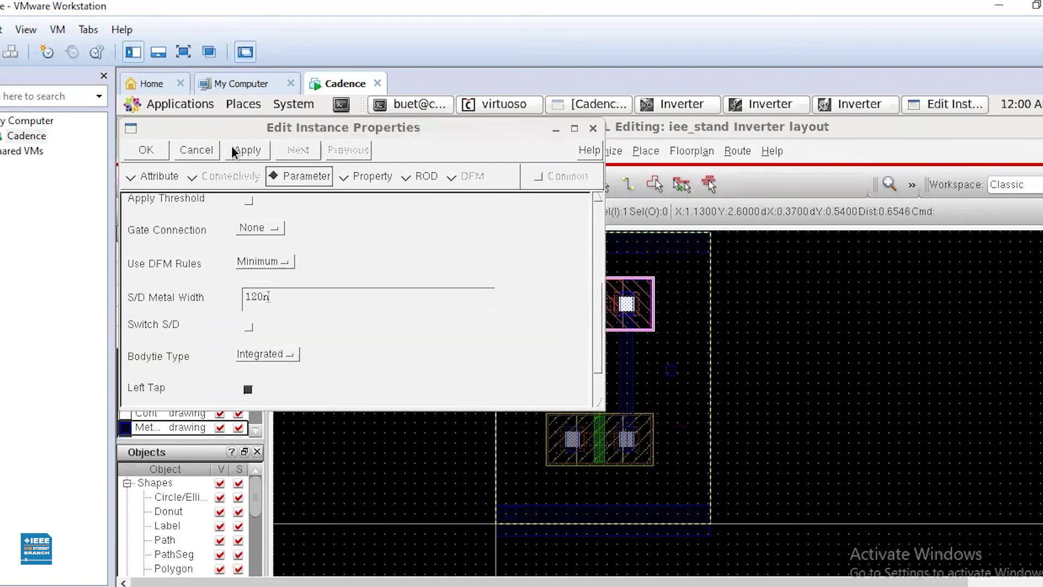
{"action": "left_click", "coordinate": [156, 153]}
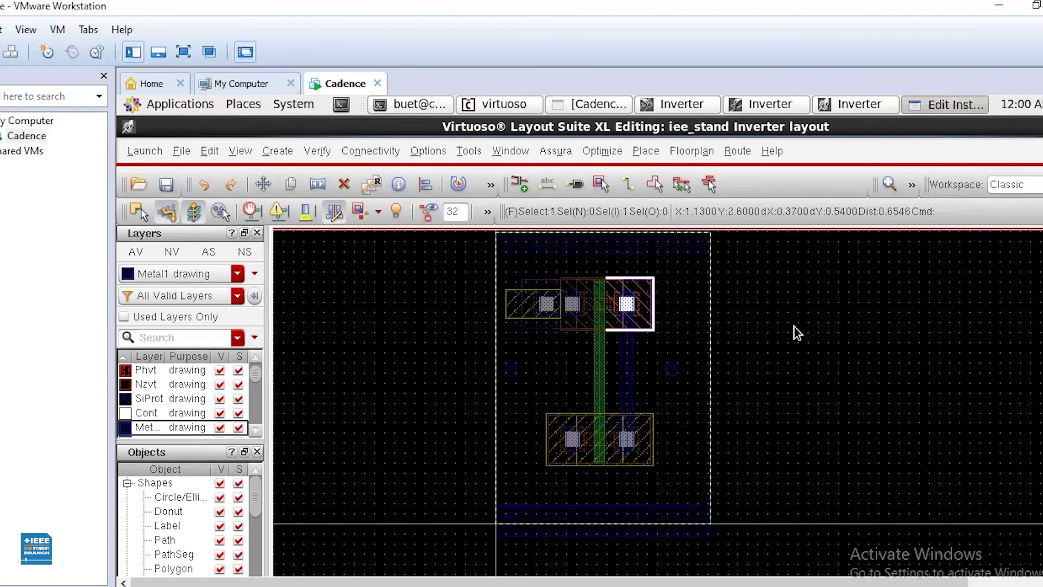
{"action": "left_click", "coordinate": [797, 332]}
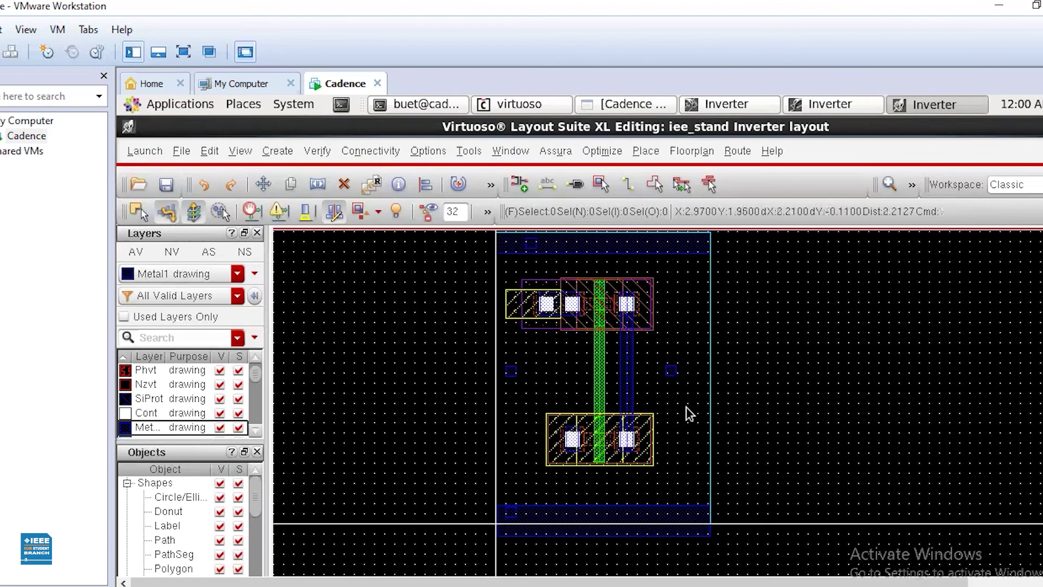
- Set the NMOS instance's Bodytie Type parameter to Integrated, accept the instance properties and deselect the transistor
{"action": "left_click", "coordinate": [560, 429]}
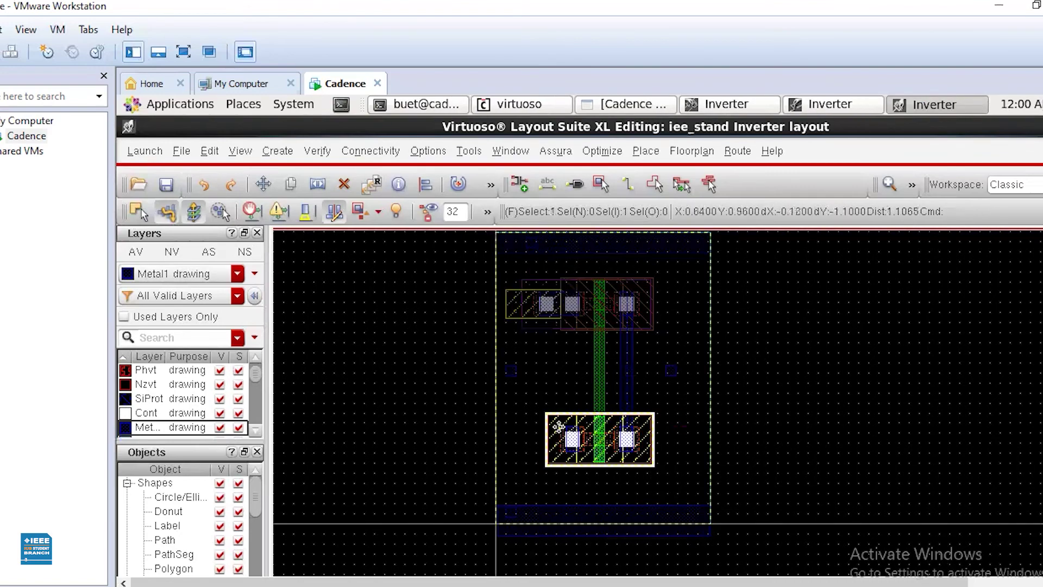
{"action": "key", "text": "q"}
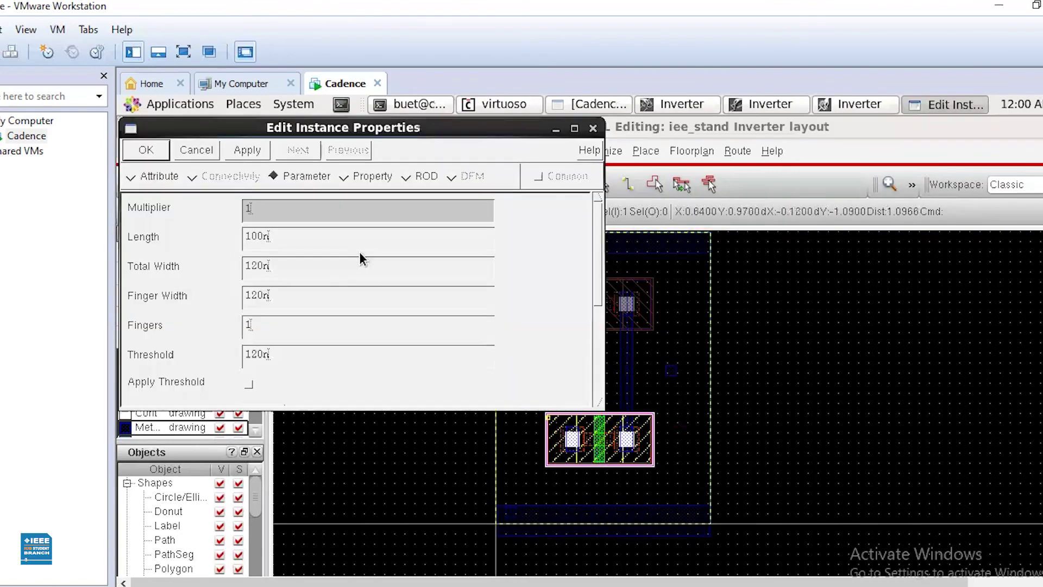
{"action": "left_click", "coordinate": [344, 179]}
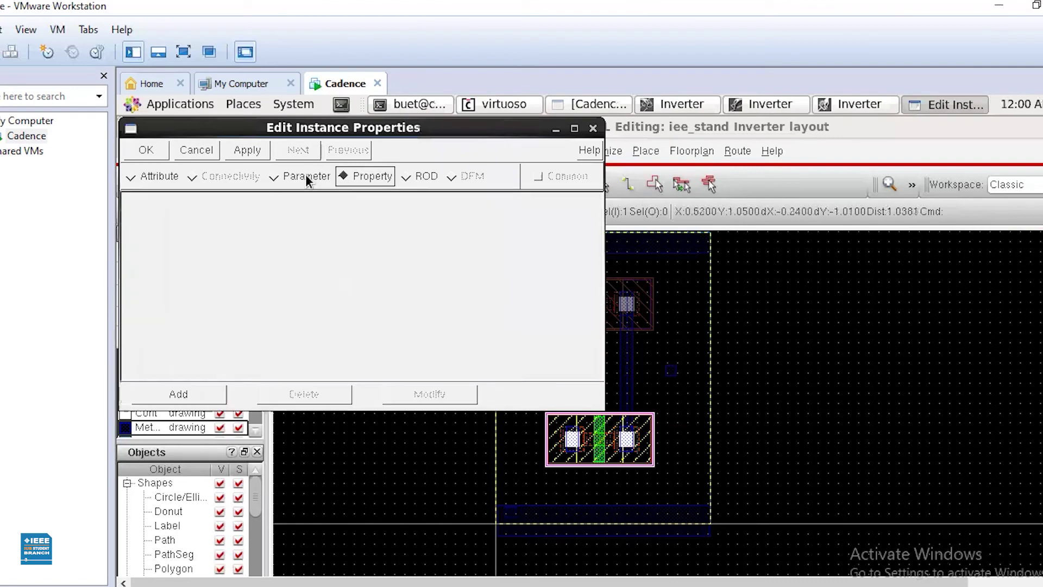
{"action": "left_click", "coordinate": [271, 182]}
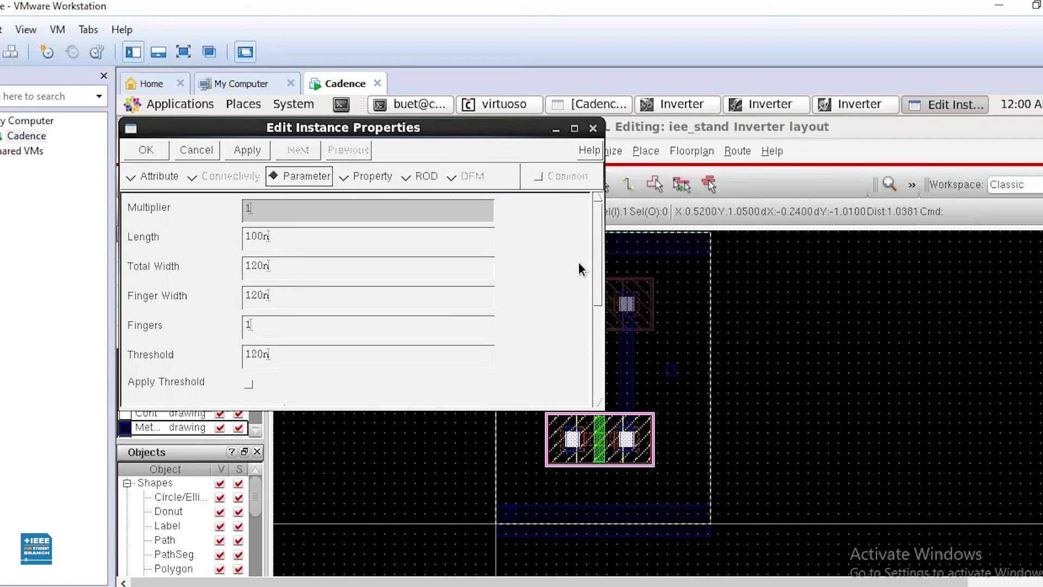
{"action": "left_click_drag", "start_coordinate": [600, 288], "coordinate": [596, 380]}
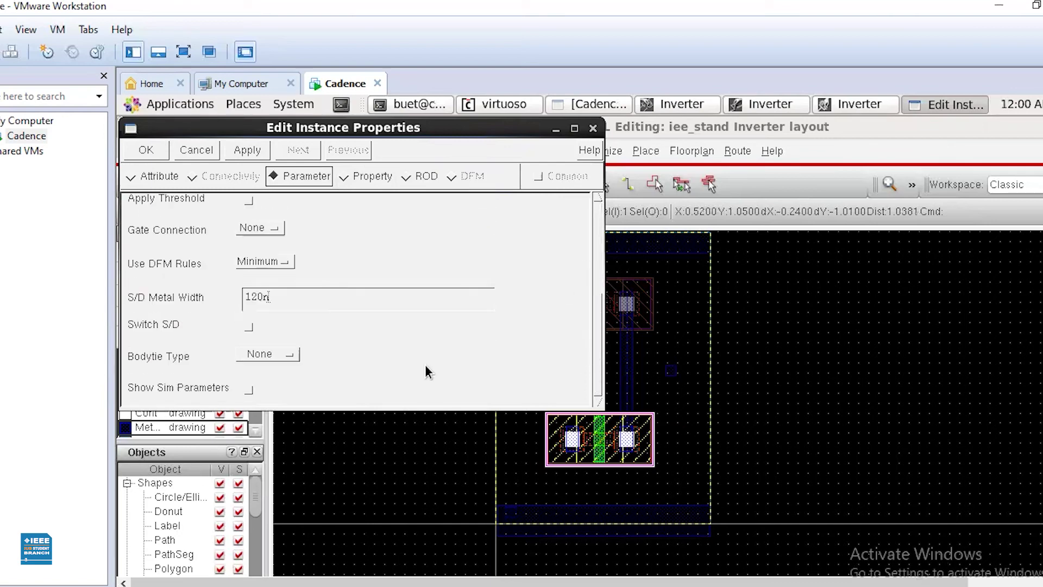
{"action": "left_click", "coordinate": [294, 355]}
{"action": "left_click", "coordinate": [272, 367]}
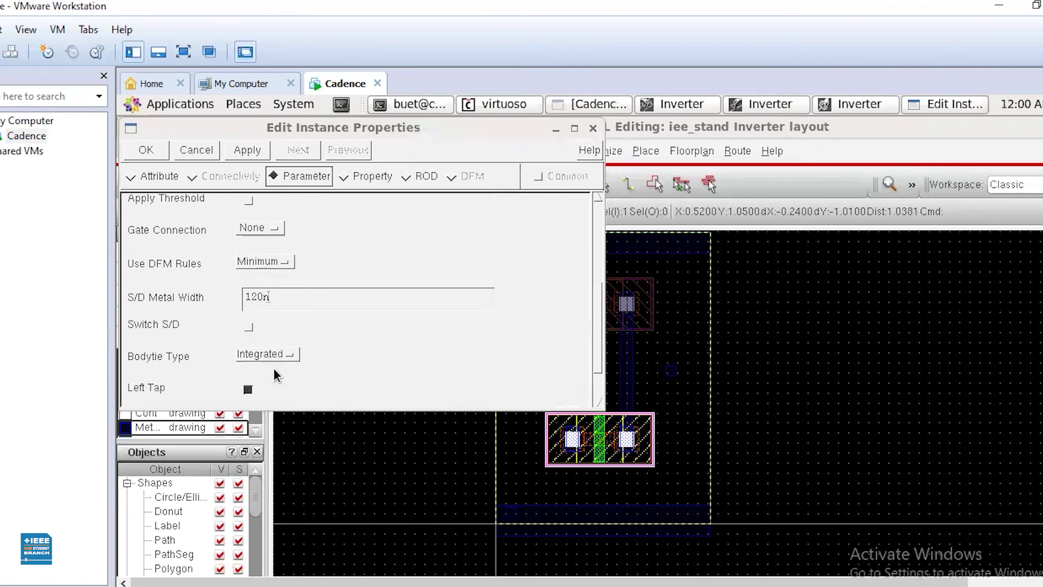
{"action": "left_click", "coordinate": [150, 159]}
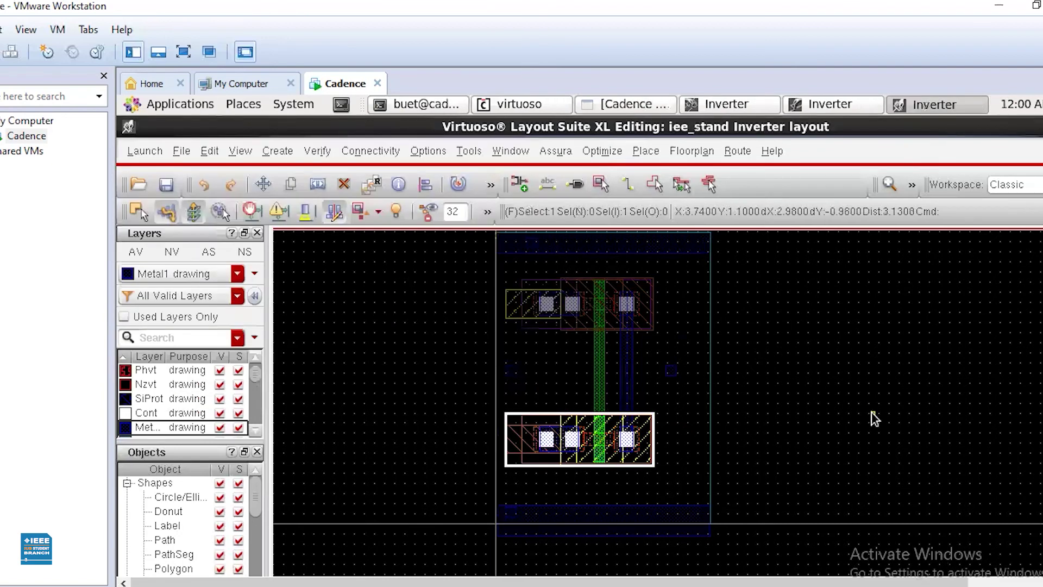
{"action": "left_click", "coordinate": [872, 412]}
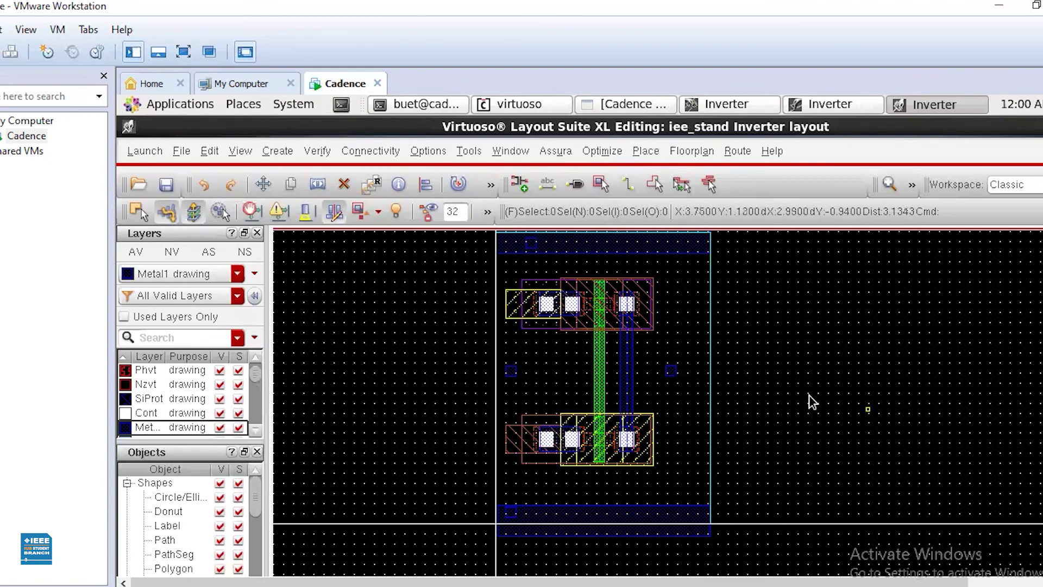
{"action": "left_click", "coordinate": [629, 186]}
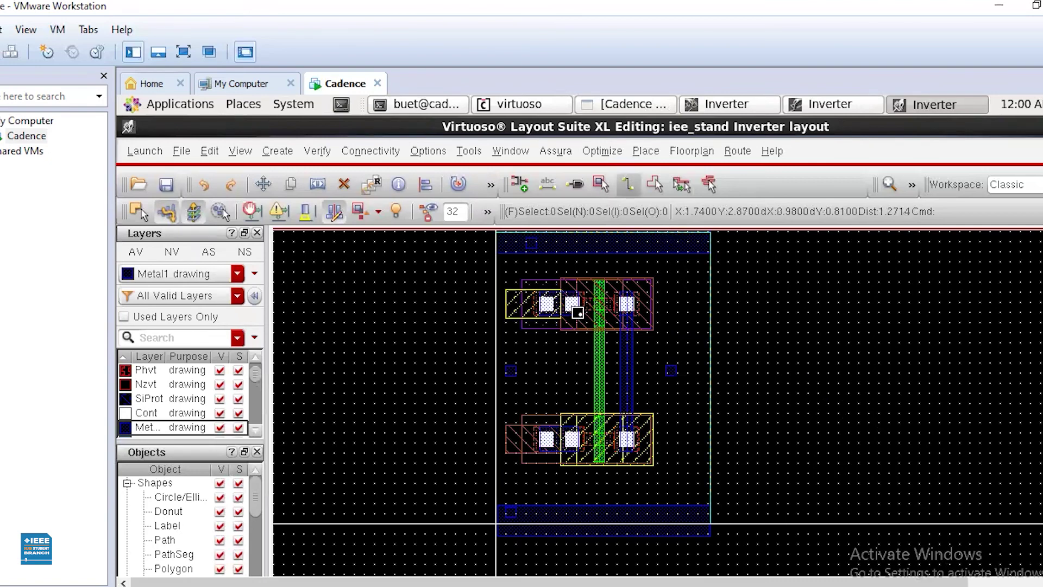
{"action": "left_click", "coordinate": [575, 294]}
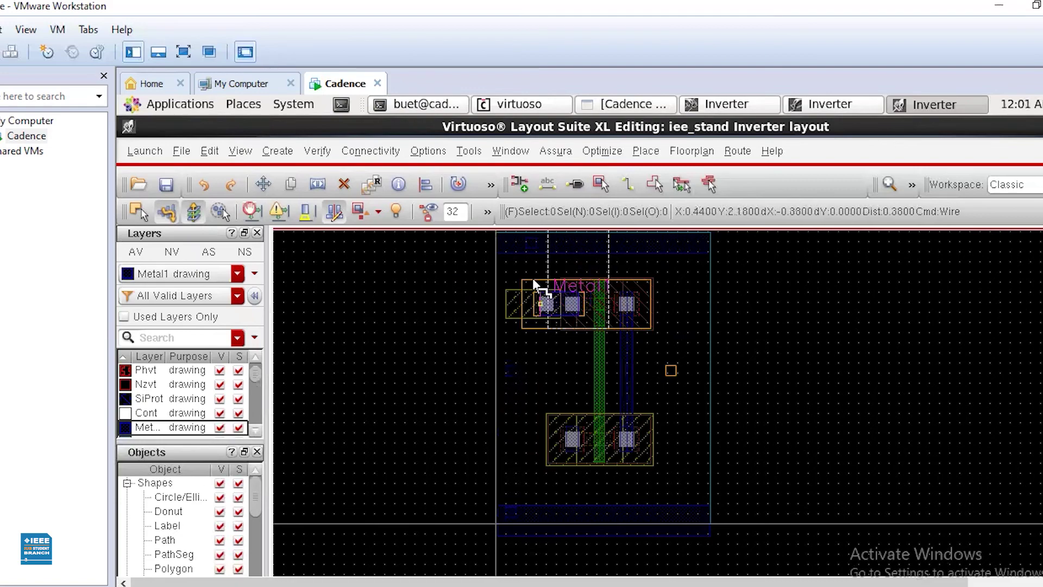
{"action": "key", "text": "Escape"}
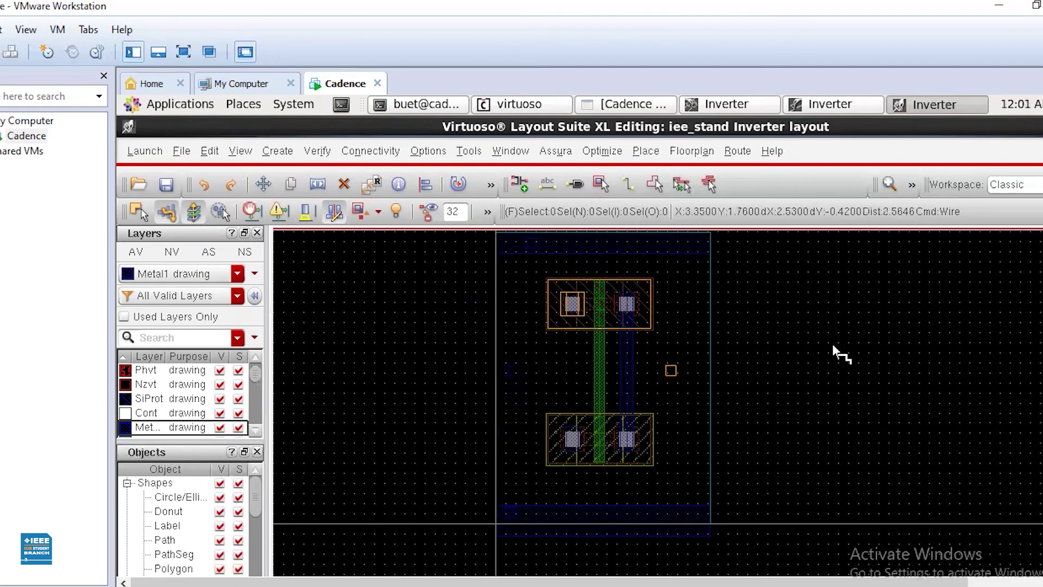
{"action": "key", "text": "Escape"}
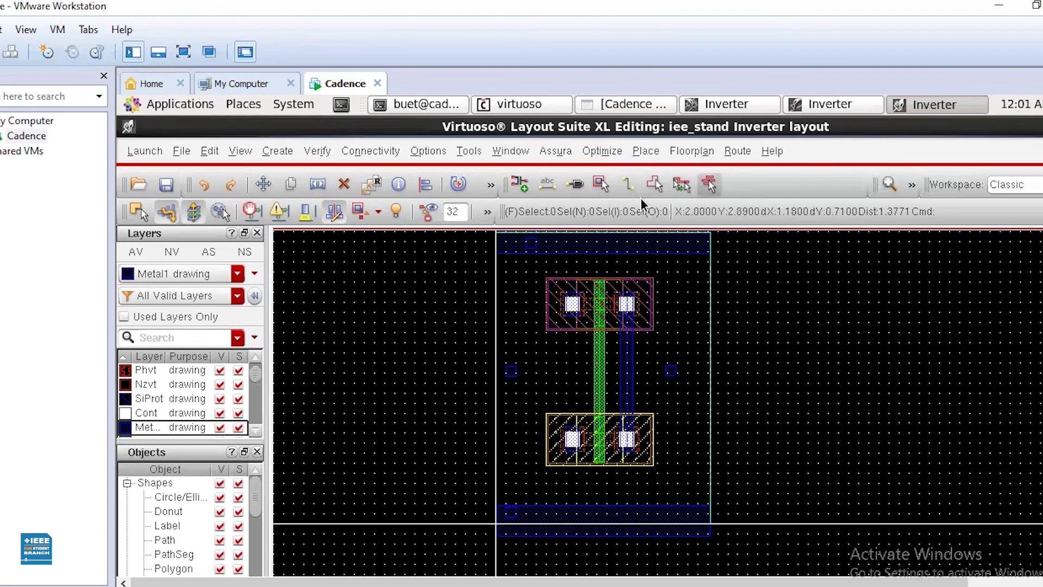
- Try to wire the PMOS's left-hand contact up to the upper Metal1 rail in Metal1
{"action": "left_click", "coordinate": [572, 313]}
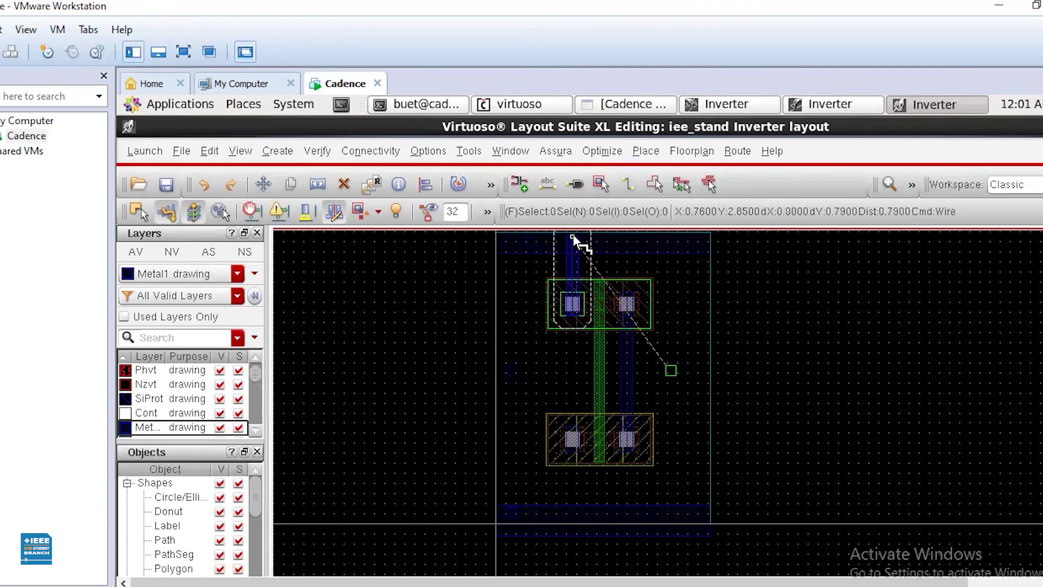
{"action": "scroll", "coordinate": [573, 239], "scroll_direction": "up", "scroll_amount": 2}
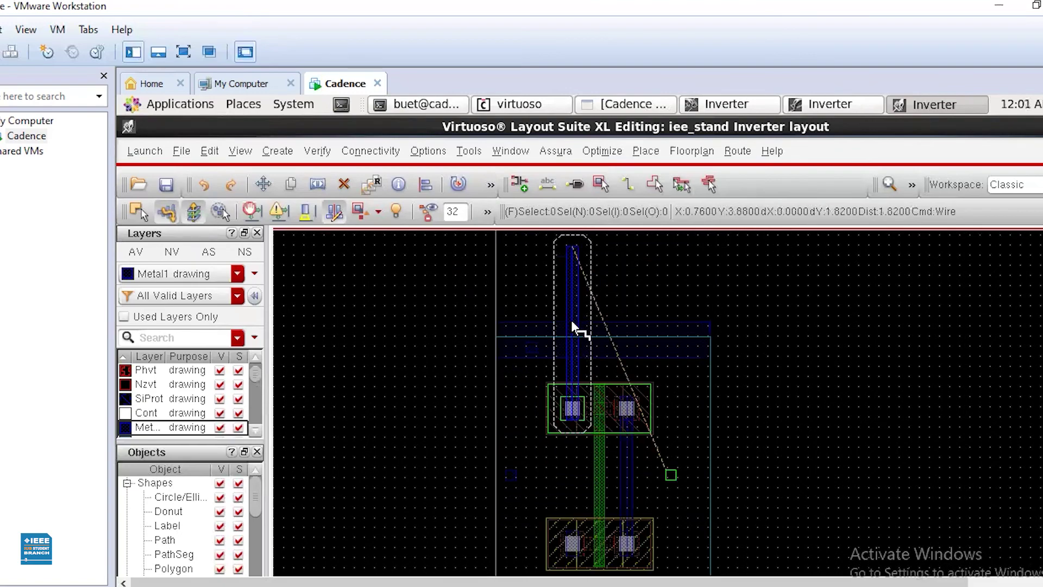
{"action": "double_click", "coordinate": [572, 340]}
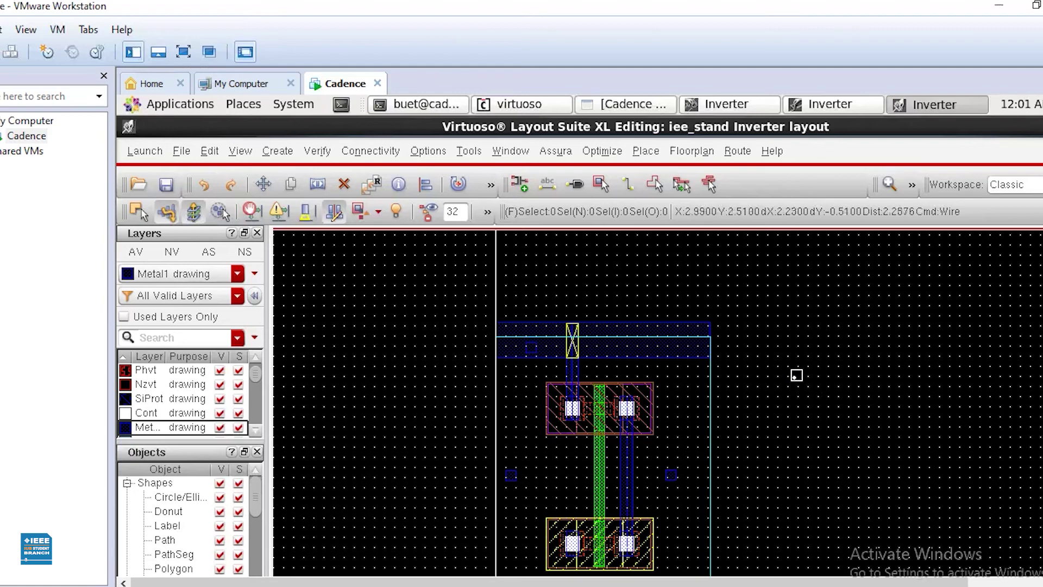
{"action": "key", "text": "Escape"}
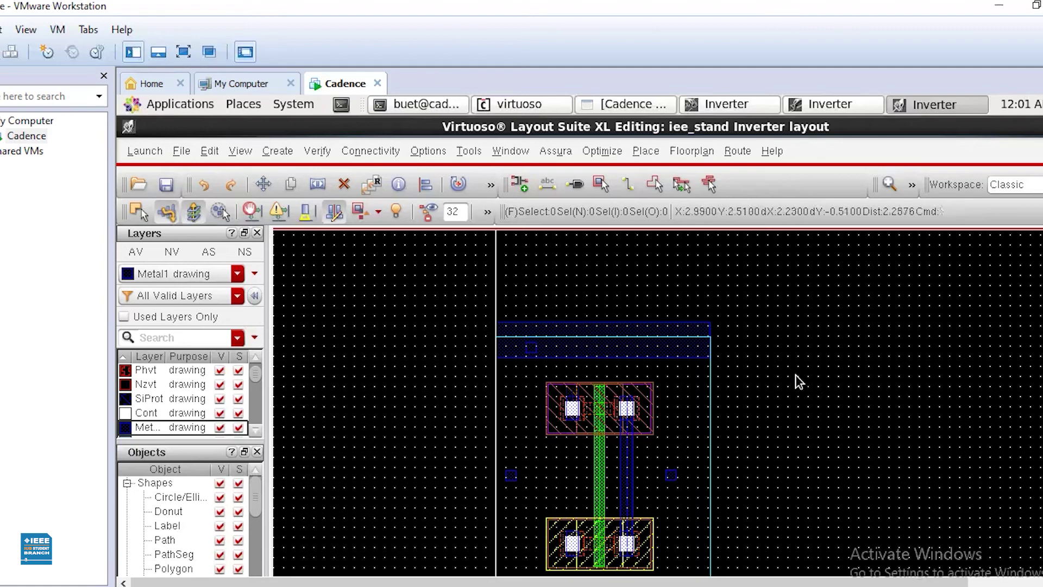
- Check the rectangle pin properties of the pin on the upper Metal1 rail and close them without changes
{"action": "scroll", "coordinate": [515, 342], "scroll_direction": "up", "scroll_amount": 2, "text": "ctrl"}
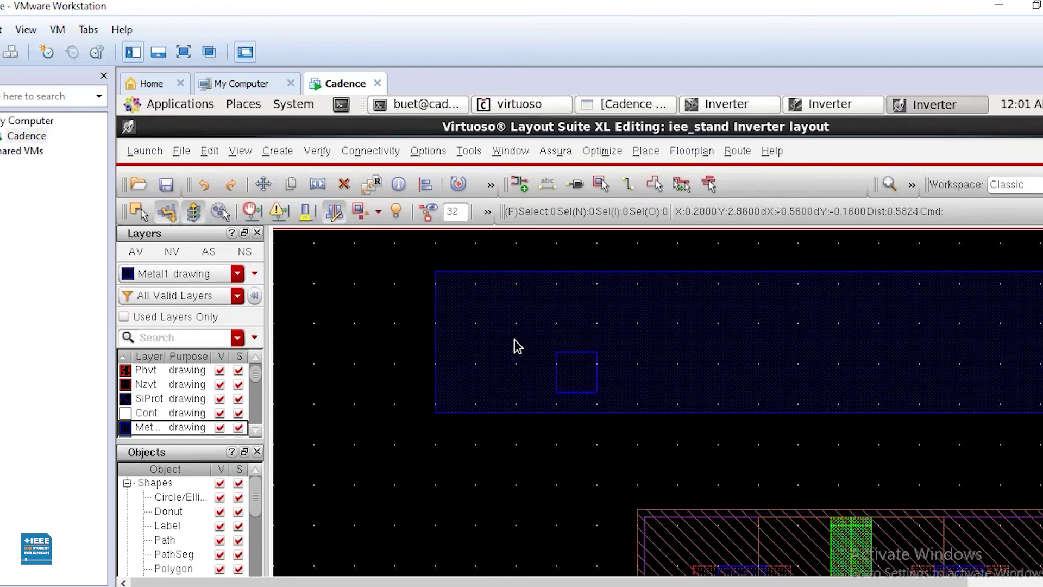
{"action": "scroll", "coordinate": [577, 377], "scroll_direction": "up", "scroll_amount": 2, "text": "ctrl"}
{"action": "scroll", "coordinate": [579, 377], "scroll_direction": "down", "scroll_amount": 2, "text": "ctrl"}
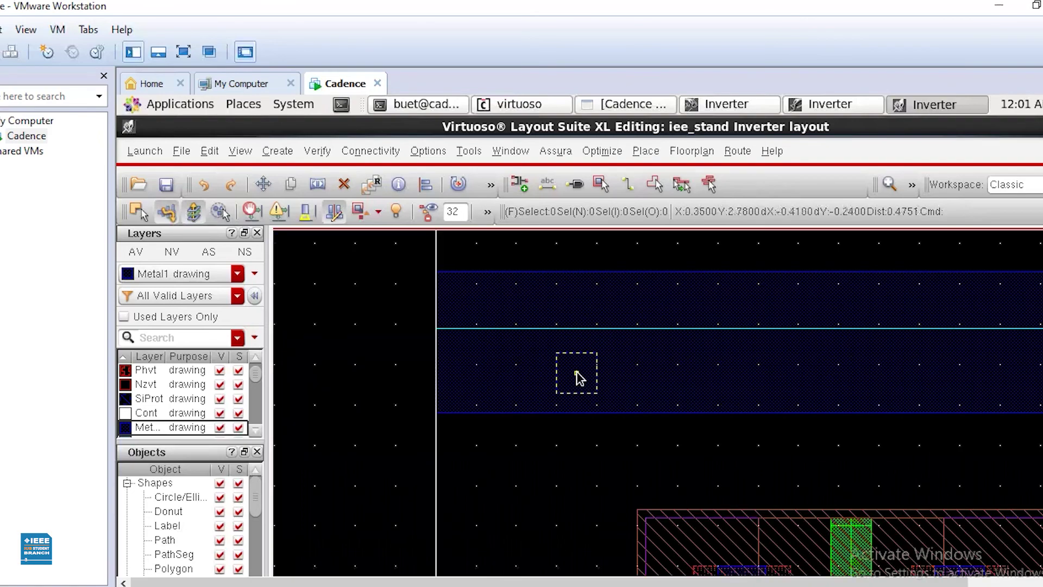
{"action": "left_click", "coordinate": [579, 374]}
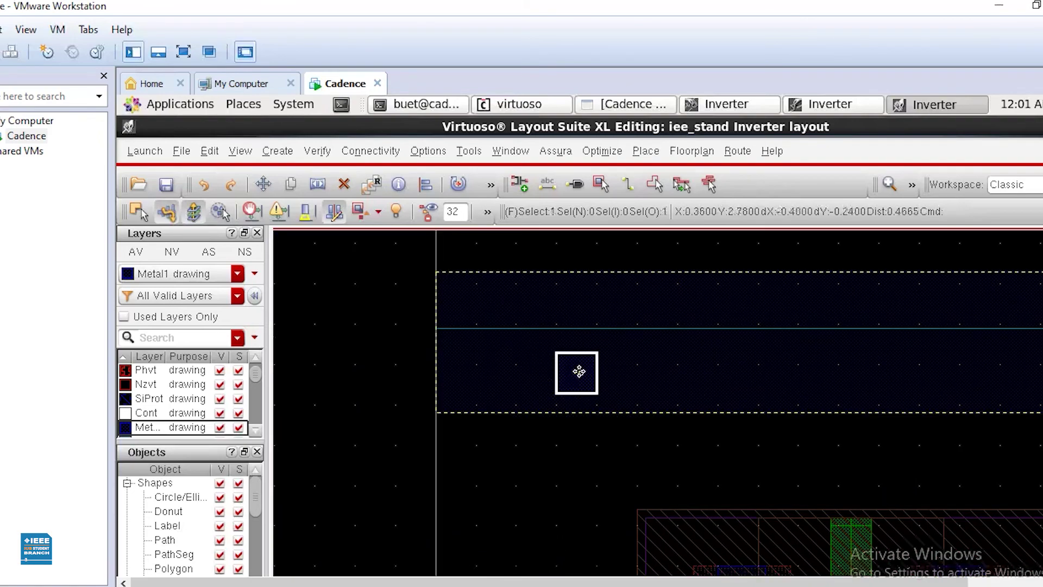
{"action": "key", "text": "q"}
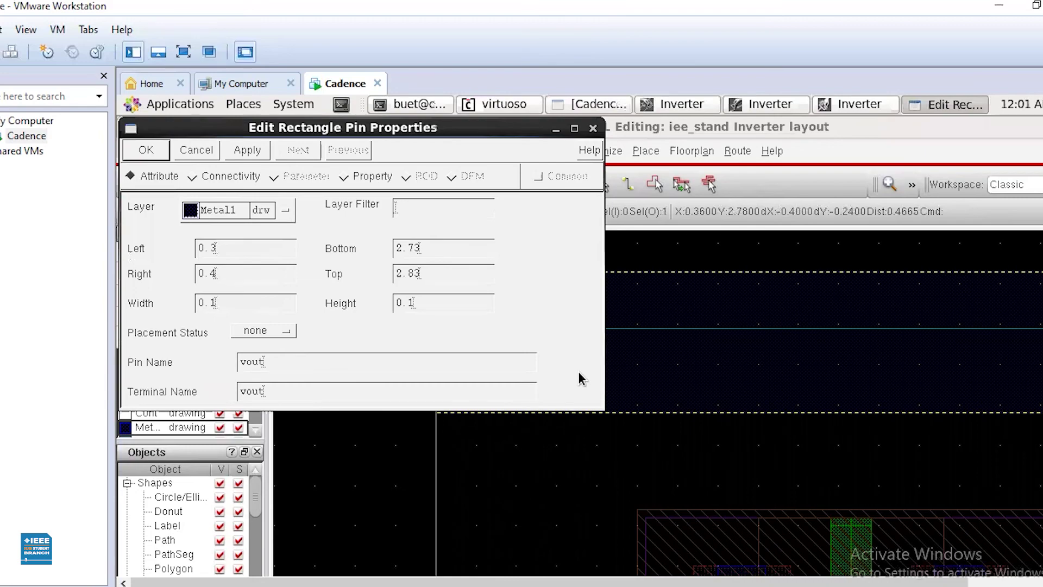
{"action": "left_click", "coordinate": [589, 133]}
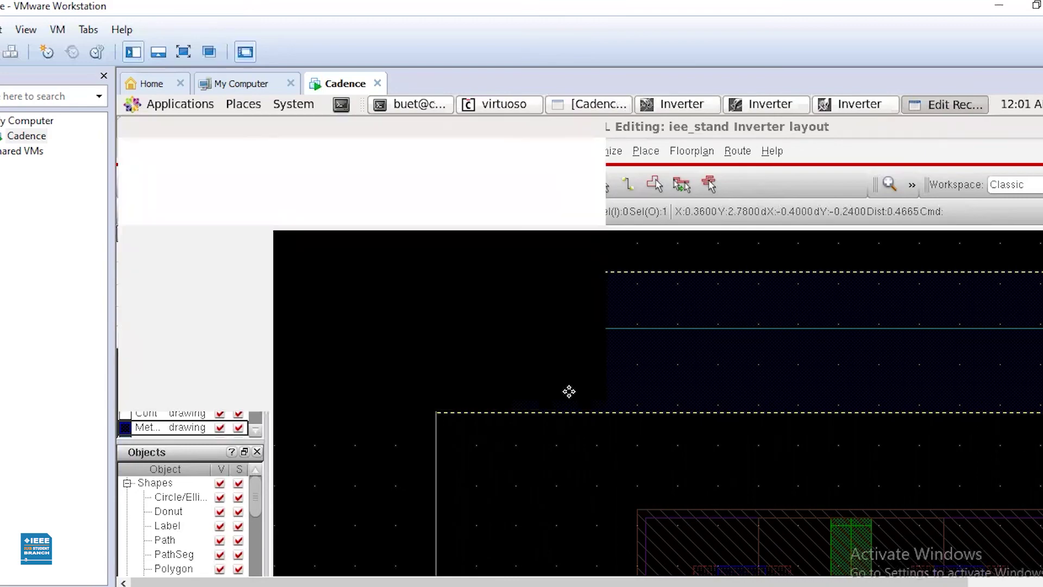
- Check the rectangle pin properties of the pin to the right of the Metal1 wire joining the transistors
{"action": "scroll", "coordinate": [568, 402], "scroll_direction": "down", "scroll_amount": 3, "text": "ctrl"}
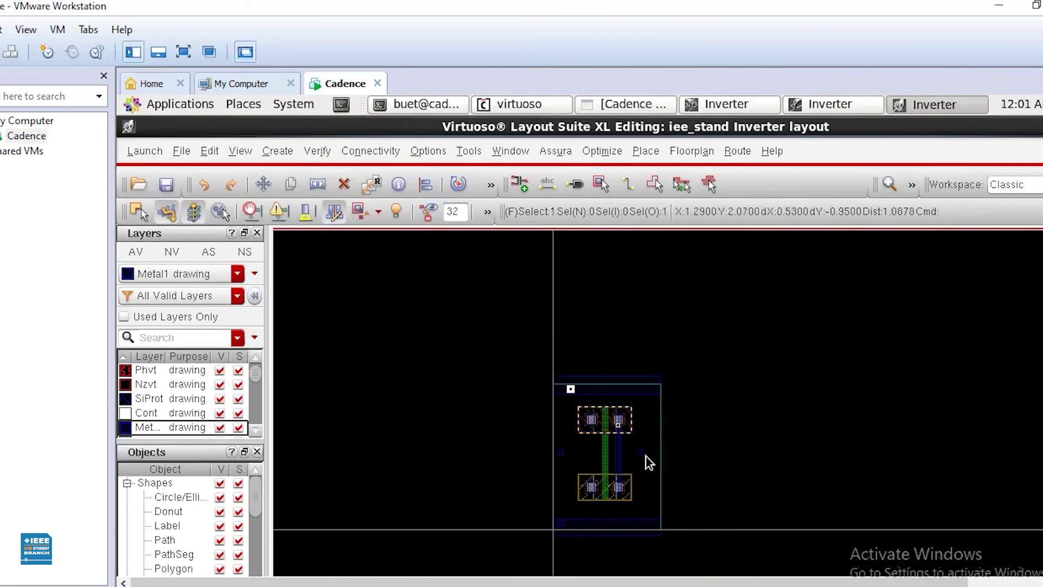
{"action": "scroll", "coordinate": [647, 457], "scroll_direction": "up", "scroll_amount": 2, "text": "ctrl"}
{"action": "left_click", "coordinate": [621, 441]}
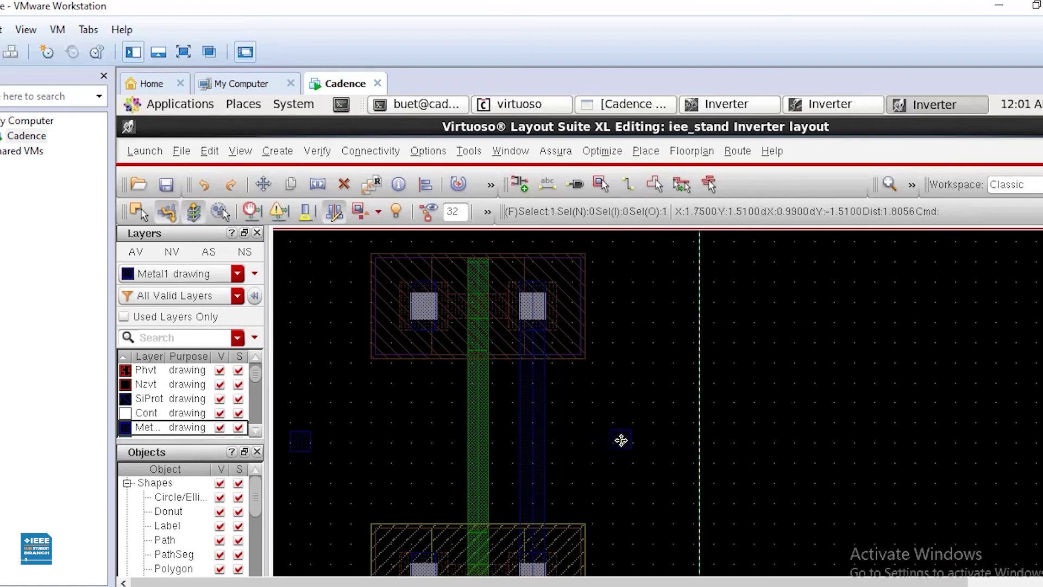
{"action": "key", "text": "q"}
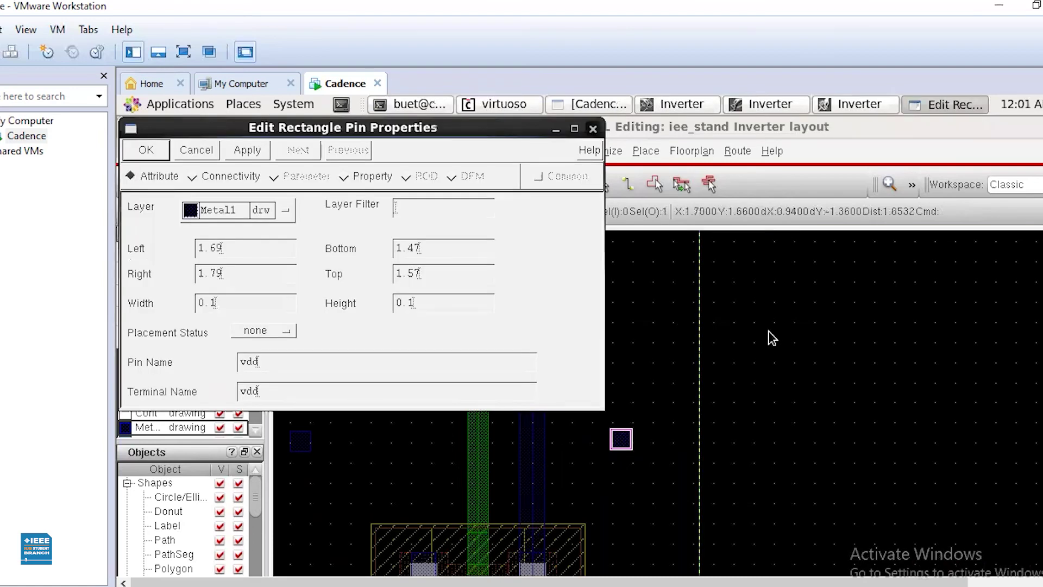
{"action": "key", "text": "Return"}
- Move the vout pin off the upper Metal1 rail, about 1.5 straight down into the area left of the transistors
{"action": "key", "text": "f"}
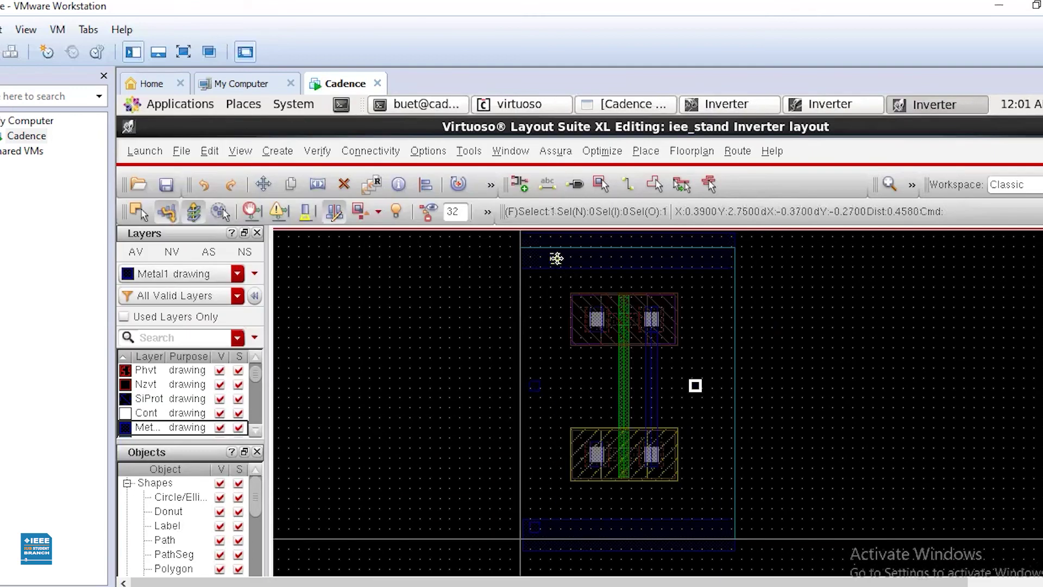
{"action": "key", "text": "m"}
{"action": "left_click", "coordinate": [556, 259]}
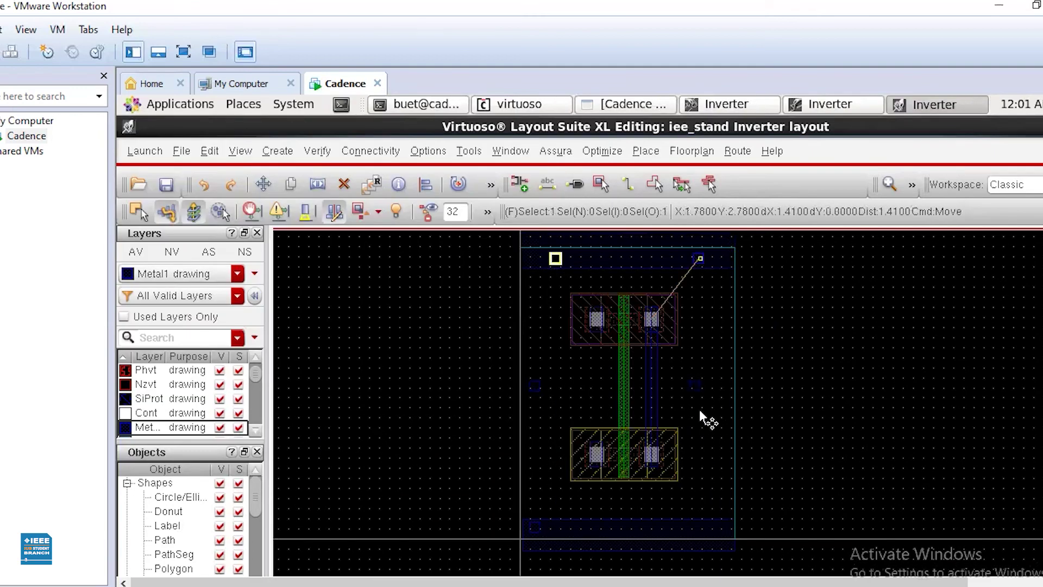
{"action": "left_click", "coordinate": [701, 413]}
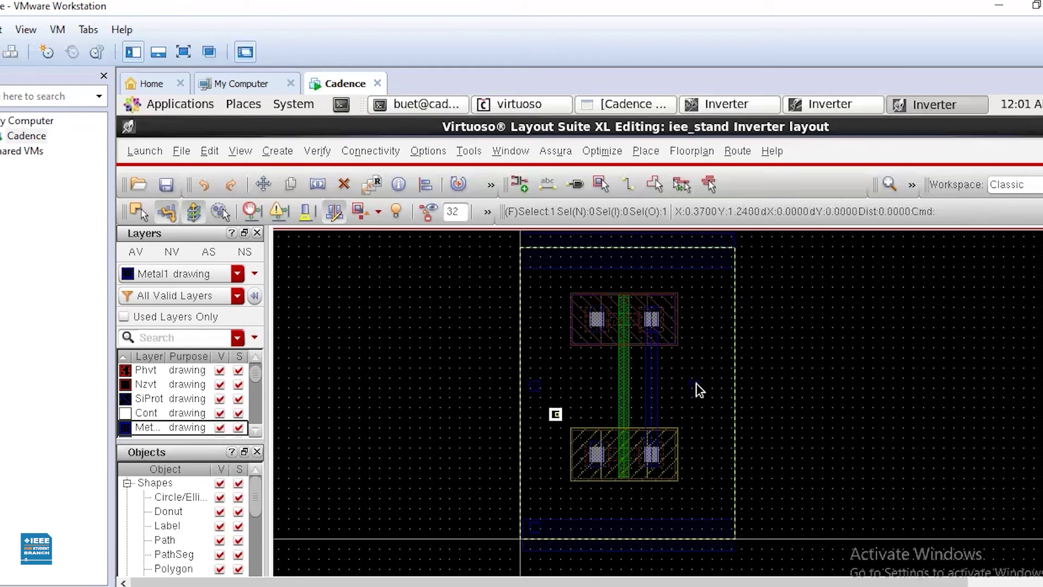
- Move the vdd pin from the right of the transistors onto the left part of the upper Metal1 rail
{"action": "key", "text": "m"}
{"action": "left_click", "coordinate": [694, 385]}
{"action": "left_click", "coordinate": [478, 385]}
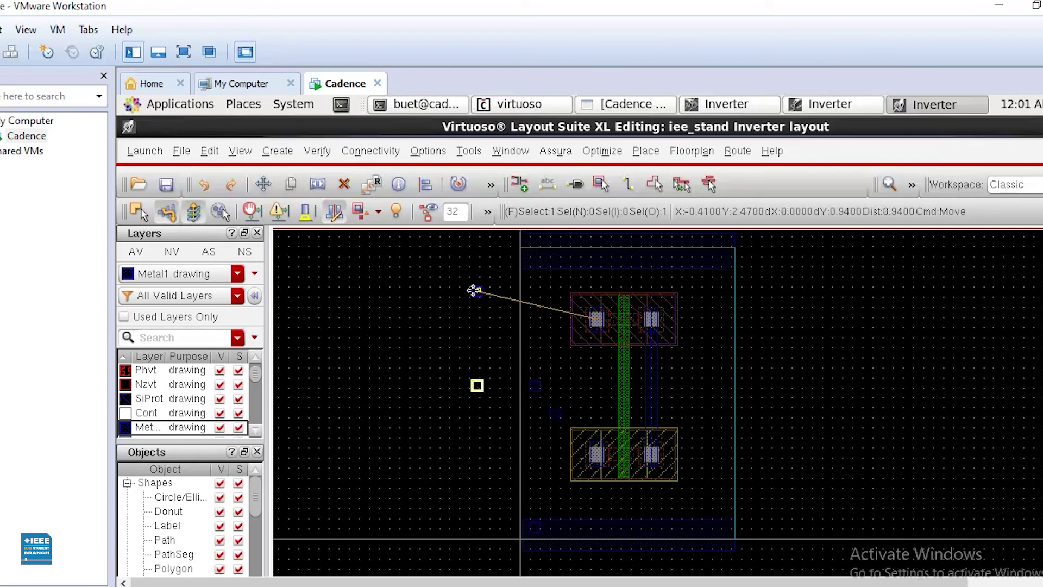
{"action": "left_click", "coordinate": [473, 292]}
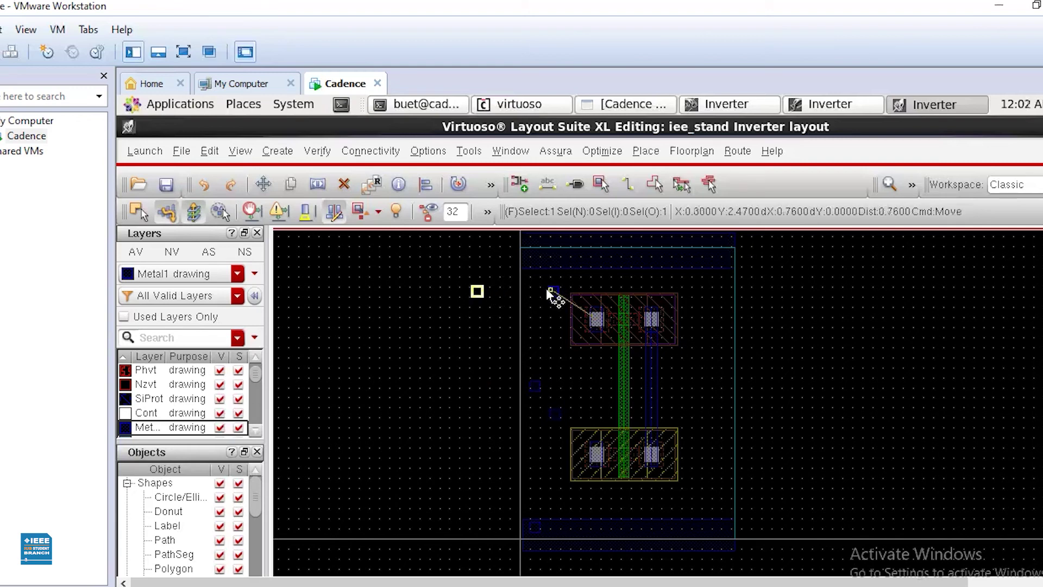
{"action": "left_click", "coordinate": [548, 288]}
{"action": "left_click", "coordinate": [551, 256]}
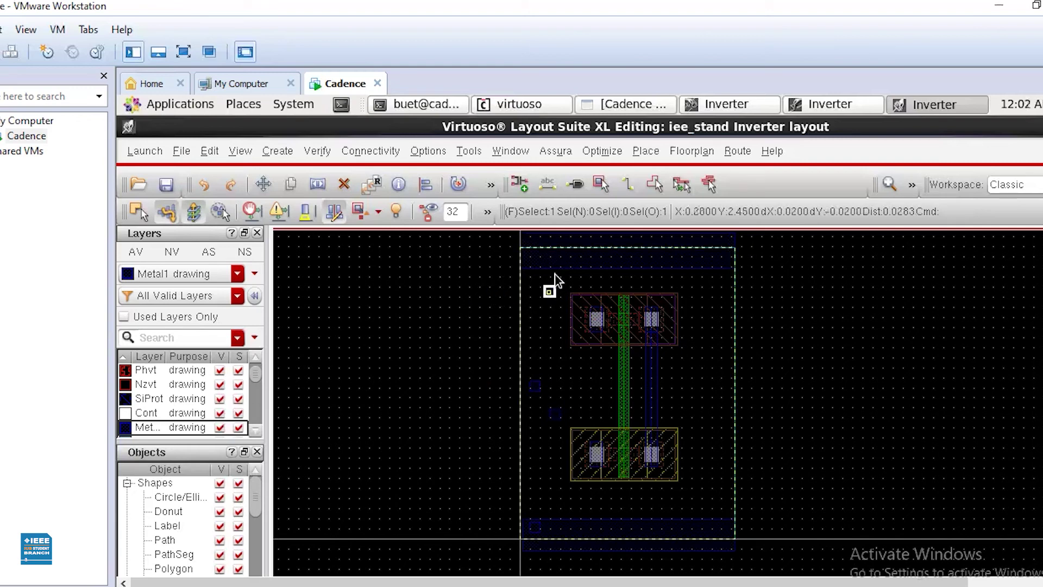
- Move the vout pin to the right of the transistors, midway between the rails at about X 1.79, Y 1.51, and deselect it
{"action": "left_click", "coordinate": [557, 416]}
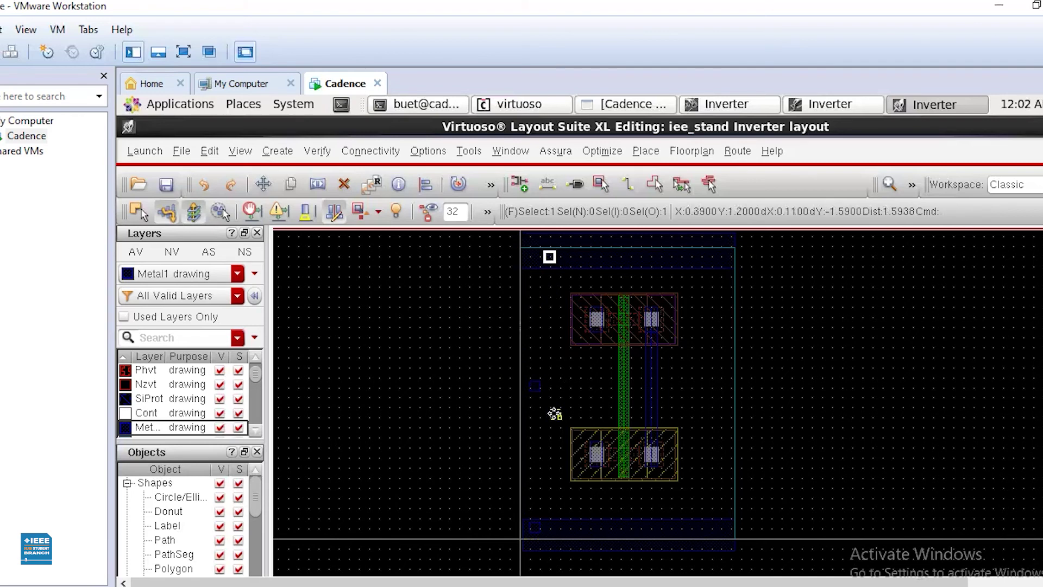
{"action": "left_click", "coordinate": [701, 414]}
{"action": "key", "text": "m"}
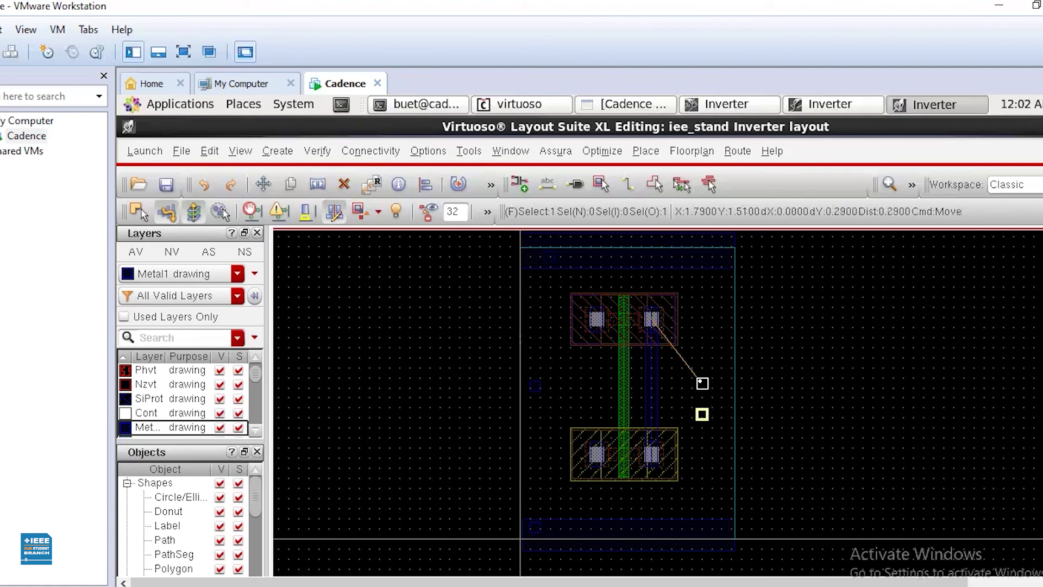
{"action": "left_click", "coordinate": [701, 385]}
{"action": "key", "text": "Escape"}
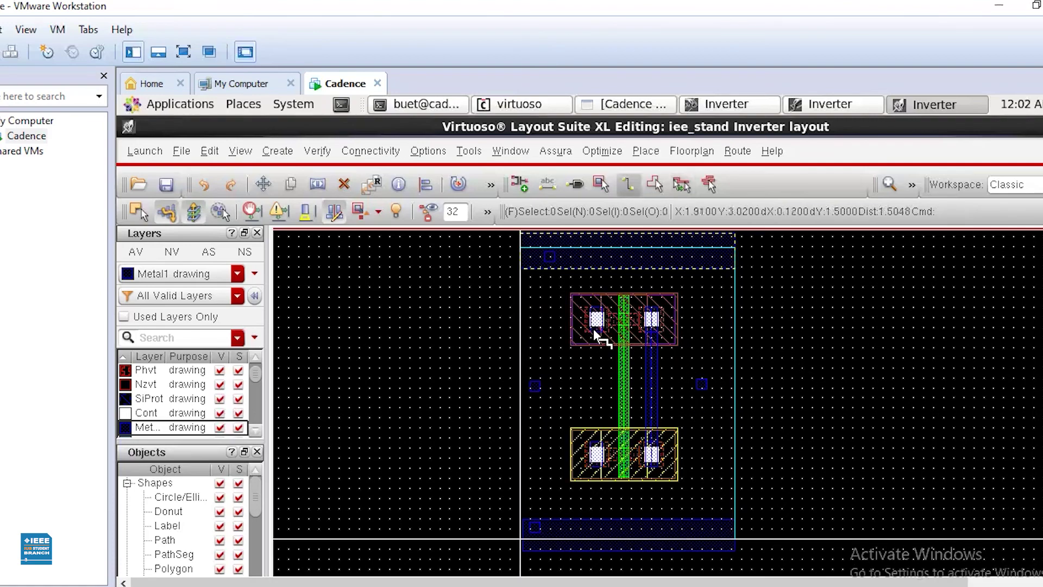
- Connect the PMOS's left-hand contact to the upper Metal1 rail with a vertical Metal1 wire
{"action": "key", "text": "p"}
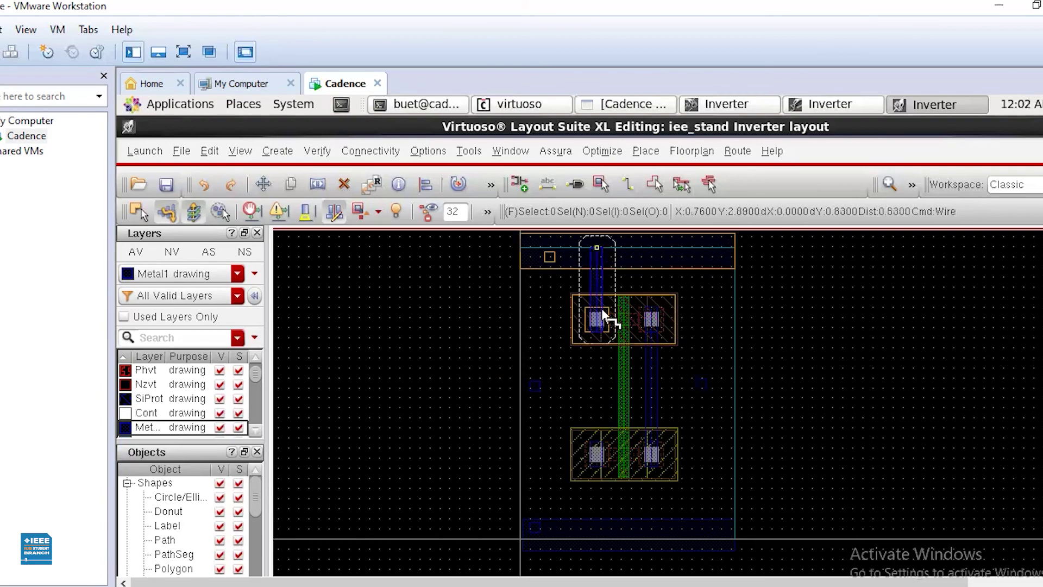
{"action": "scroll", "coordinate": [599, 326], "scroll_direction": "up", "scroll_amount": 2}
{"action": "double_click", "coordinate": [600, 336]}
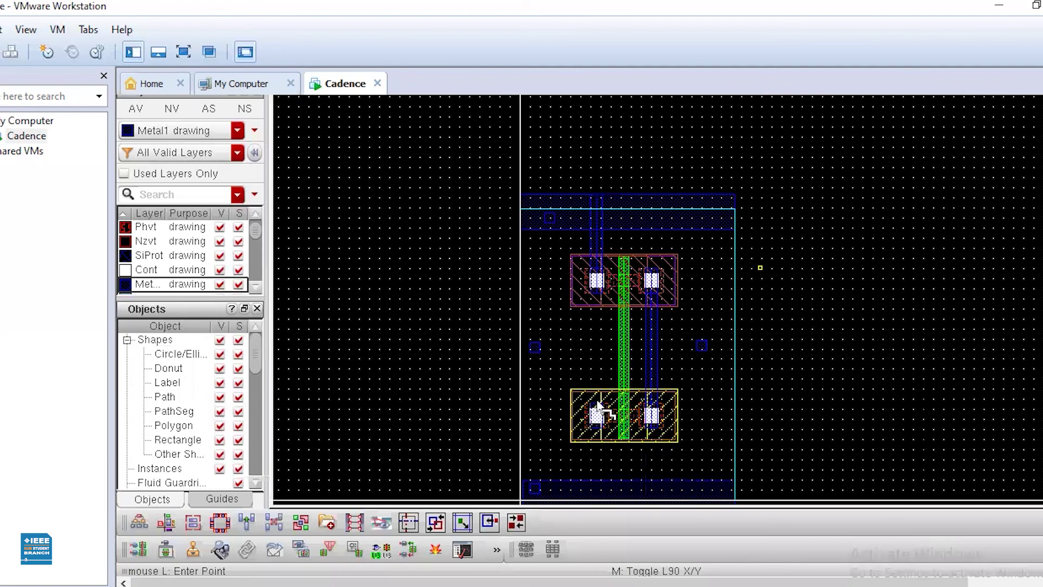
- Connect the NMOS's left-hand contact to the lower Metal1 rail with a vertical Metal1 wire
{"action": "left_click", "coordinate": [596, 403]}
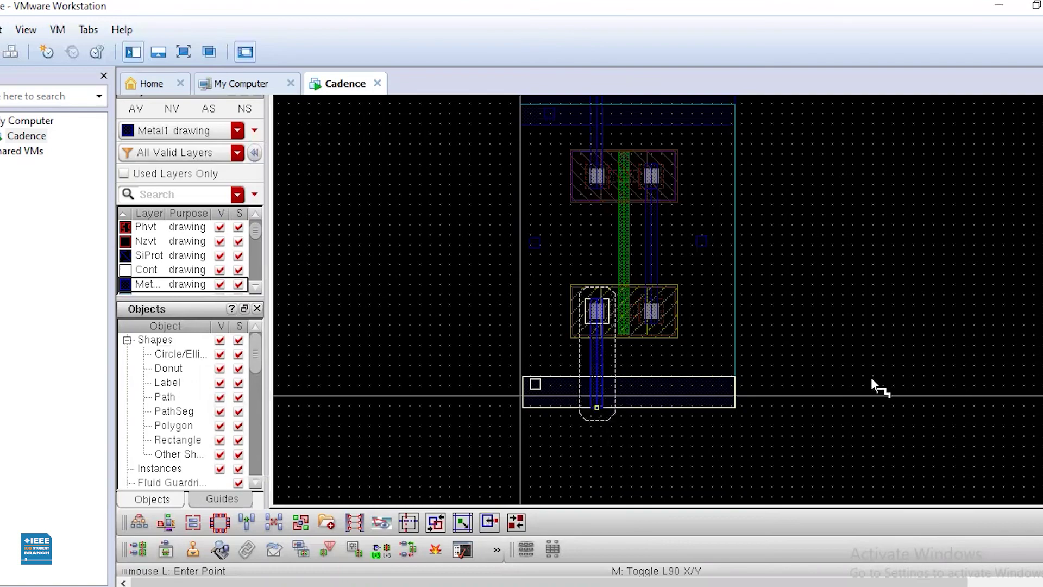
{"action": "key", "text": "Return"}
- Connect the vout pin to the vertical wire joining the right-hand transistor contacts with a horizontal Metal1 wire
{"action": "key", "text": "shift+z"}
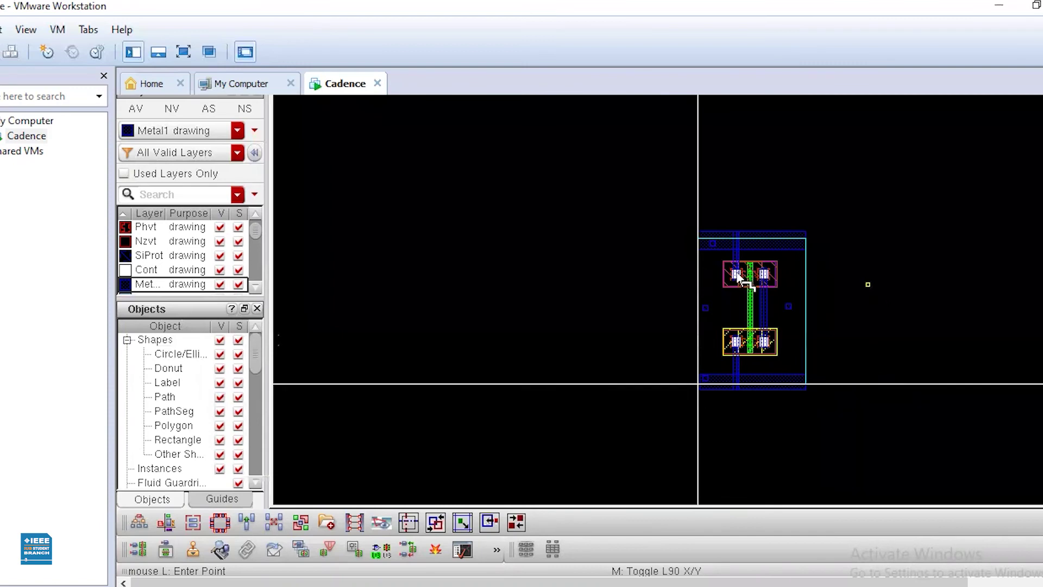
{"action": "key", "text": "Right"}
{"action": "key", "text": "Left"}
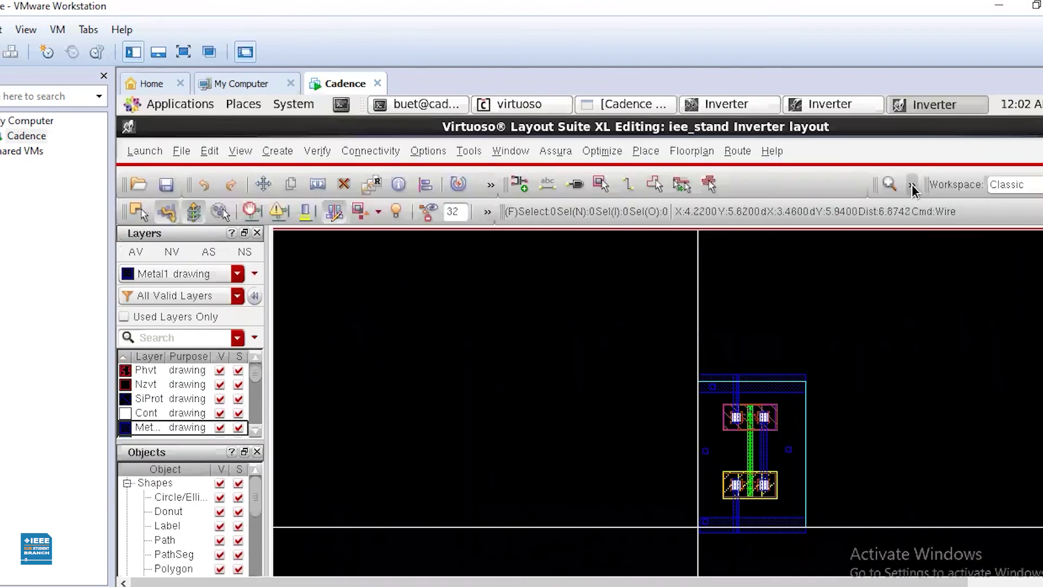
{"action": "left_click", "coordinate": [913, 186]}
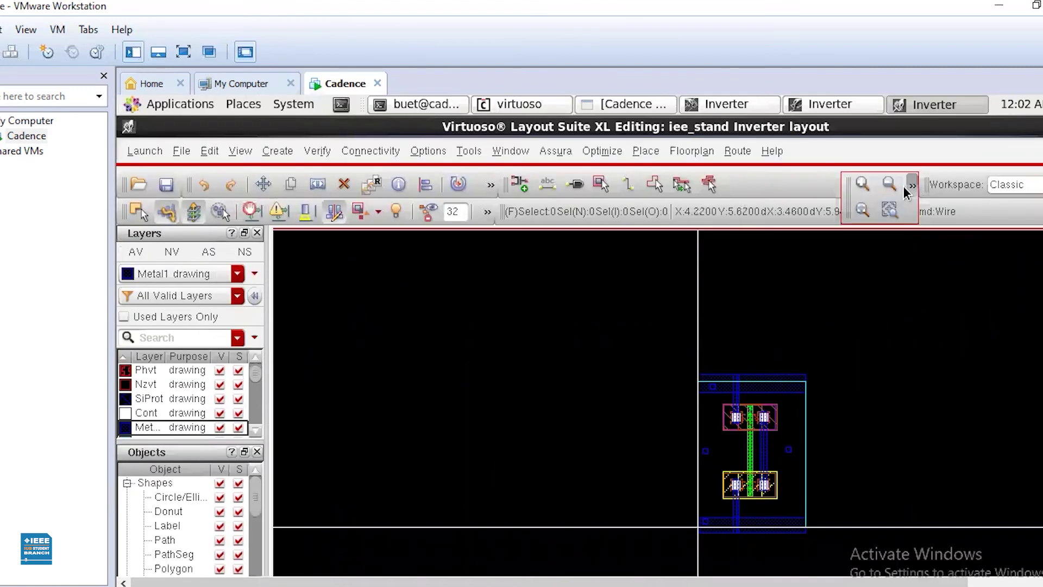
{"action": "left_click", "coordinate": [860, 210]}
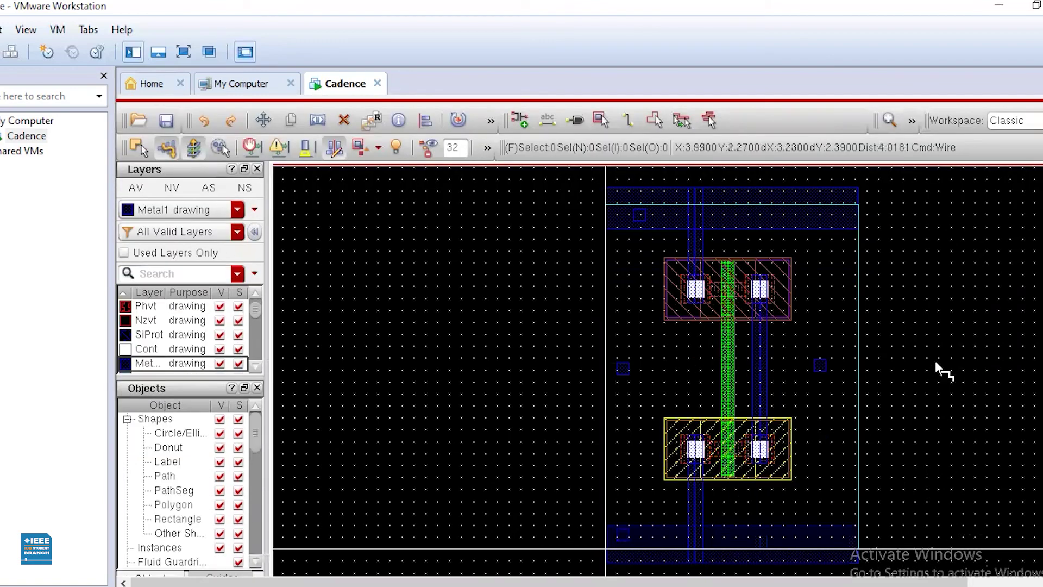
{"action": "left_click", "coordinate": [667, 368]}
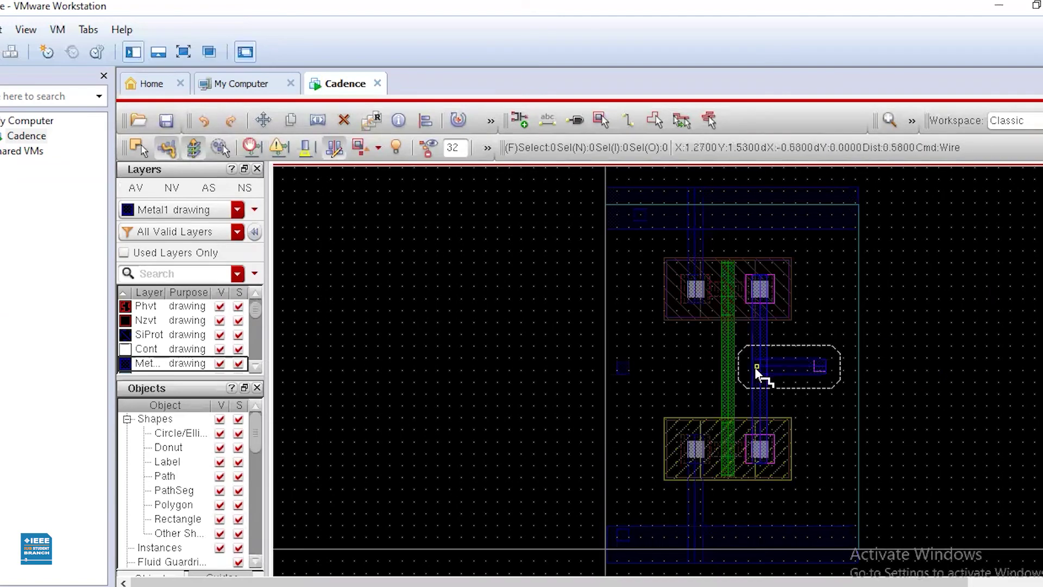
{"action": "double_click", "coordinate": [756, 368]}
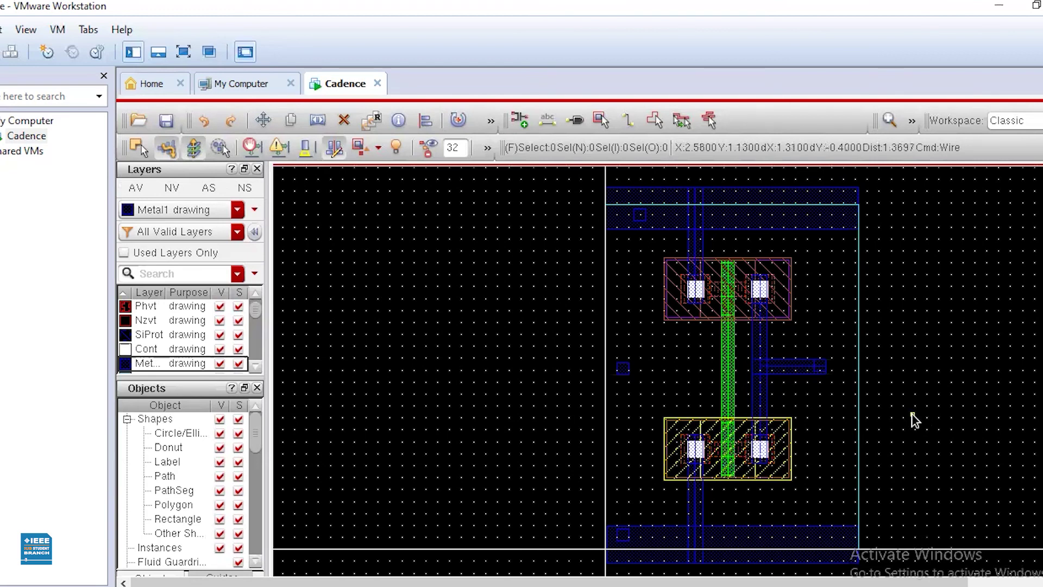
{"action": "key", "text": "Escape"}
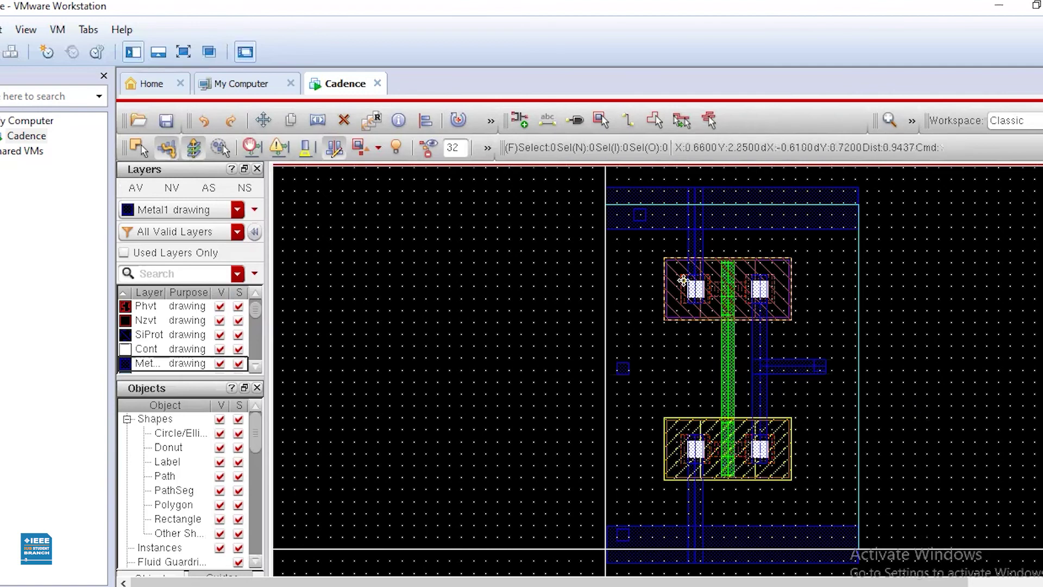
- Set the PMOS instance's Bodytie Type to Integrated, with the left tap enabled
{"action": "left_click", "coordinate": [684, 280]}
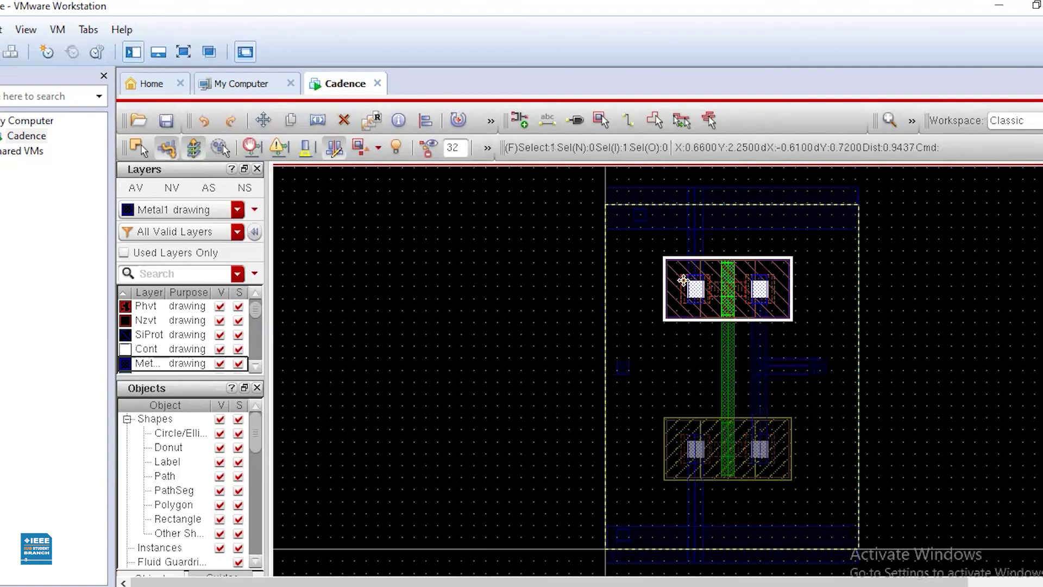
{"action": "key", "text": "q"}
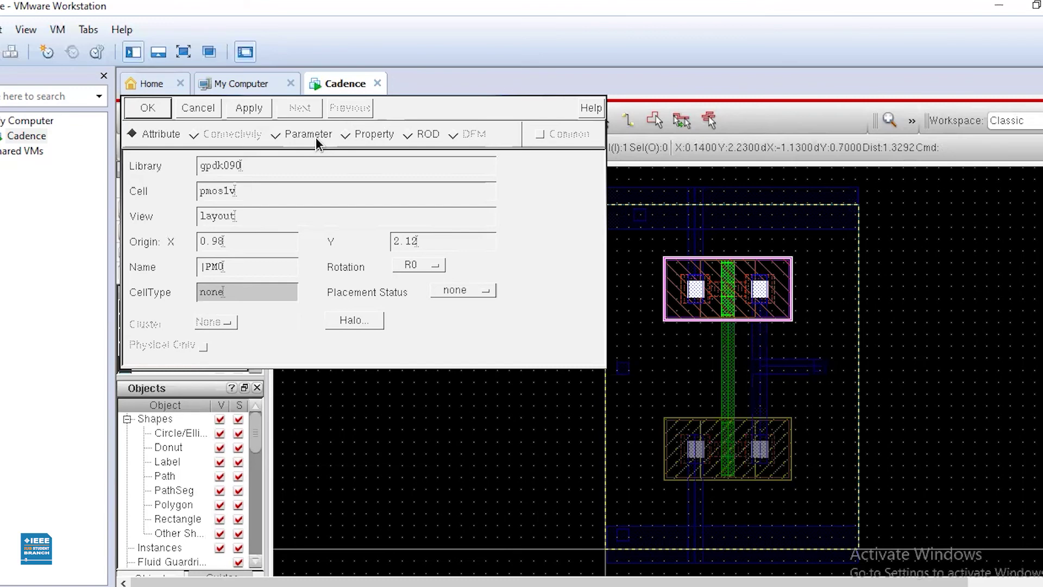
{"action": "left_click", "coordinate": [344, 135]}
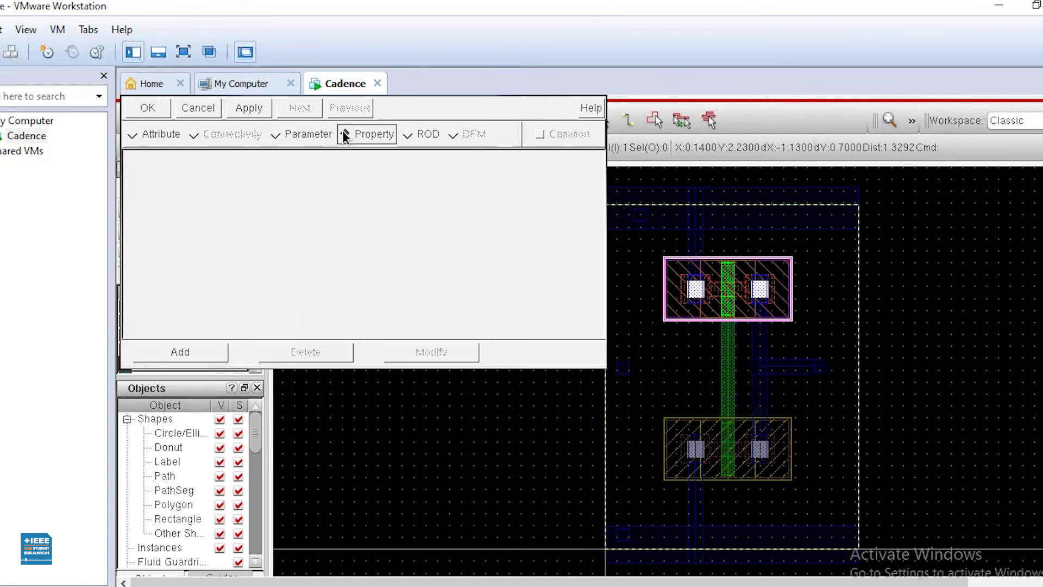
{"action": "left_click", "coordinate": [276, 136]}
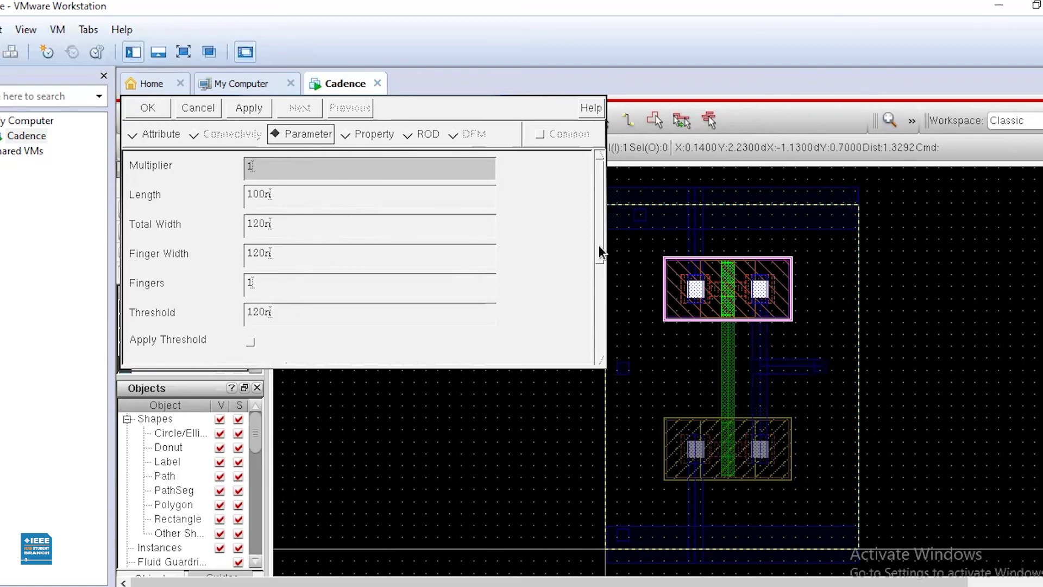
{"action": "left_click_drag", "start_coordinate": [602, 261], "coordinate": [590, 341]}
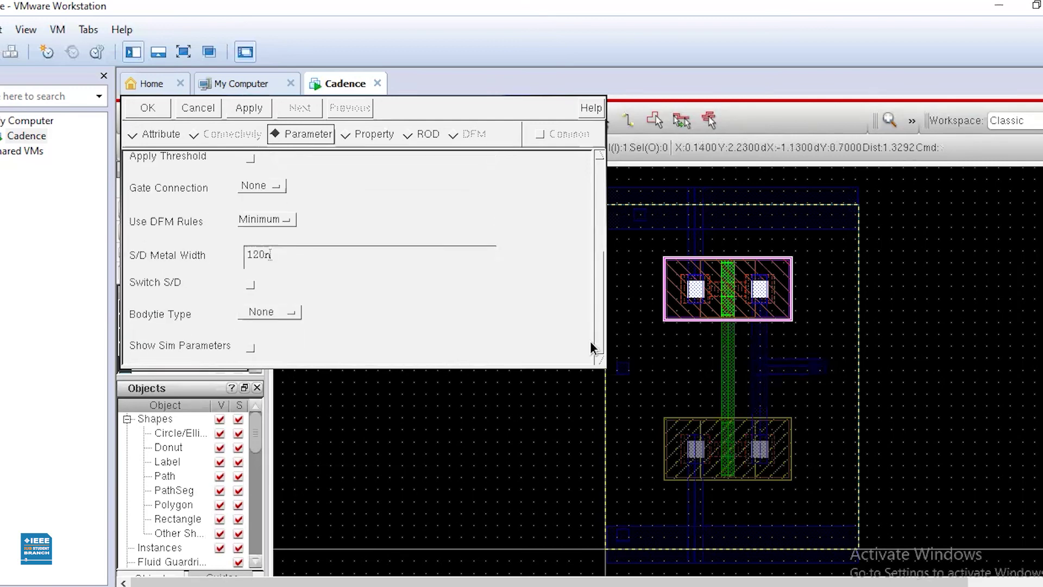
{"action": "left_click", "coordinate": [283, 311]}
{"action": "left_click", "coordinate": [277, 329]}
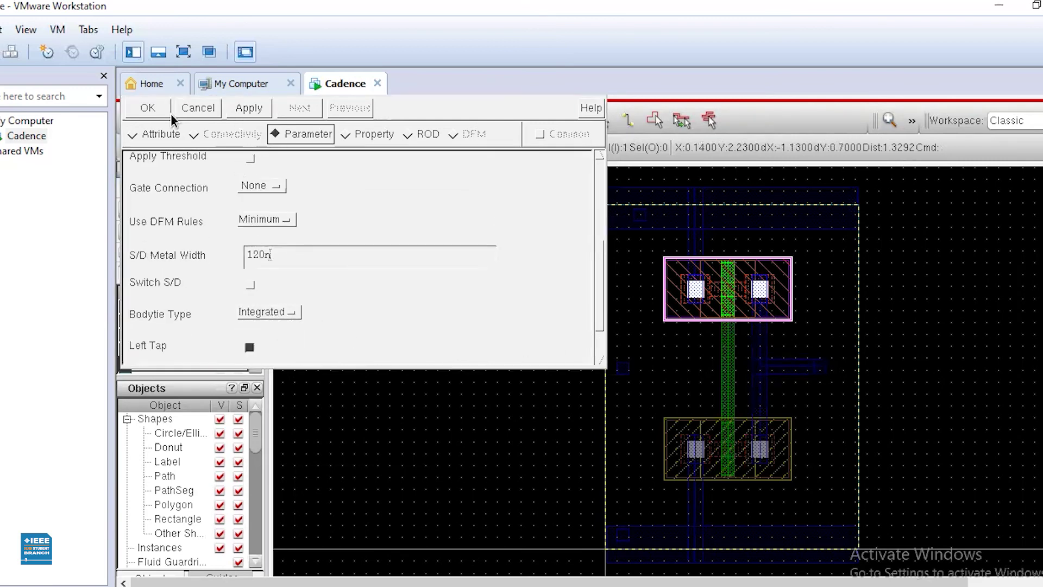
{"action": "left_click", "coordinate": [147, 108]}
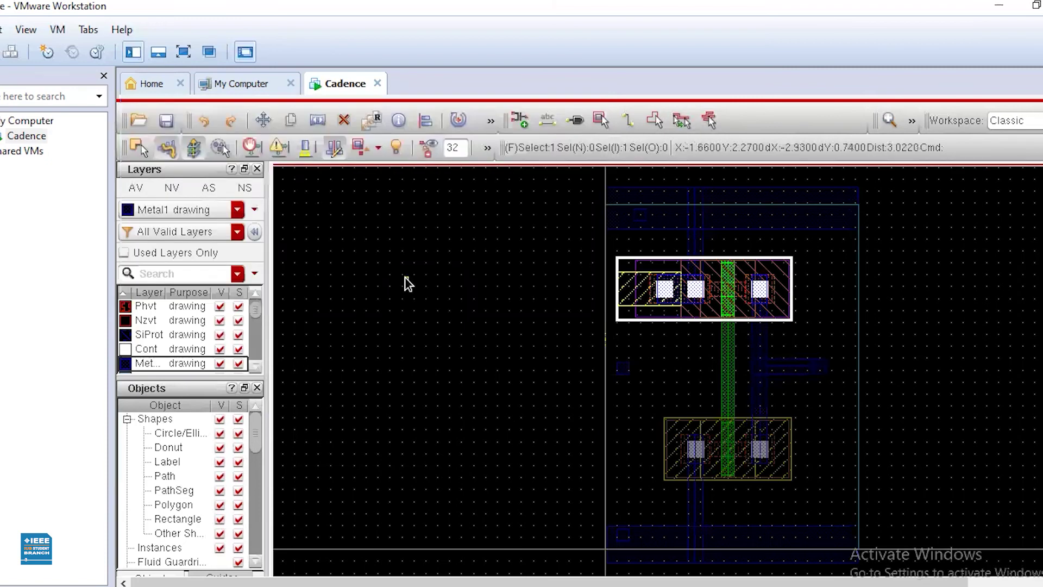
- Set the NMOS instance's Bodytie Type to Integrated, with the left tap enabled
{"action": "left_click", "coordinate": [698, 434]}
{"action": "key", "text": "q"}
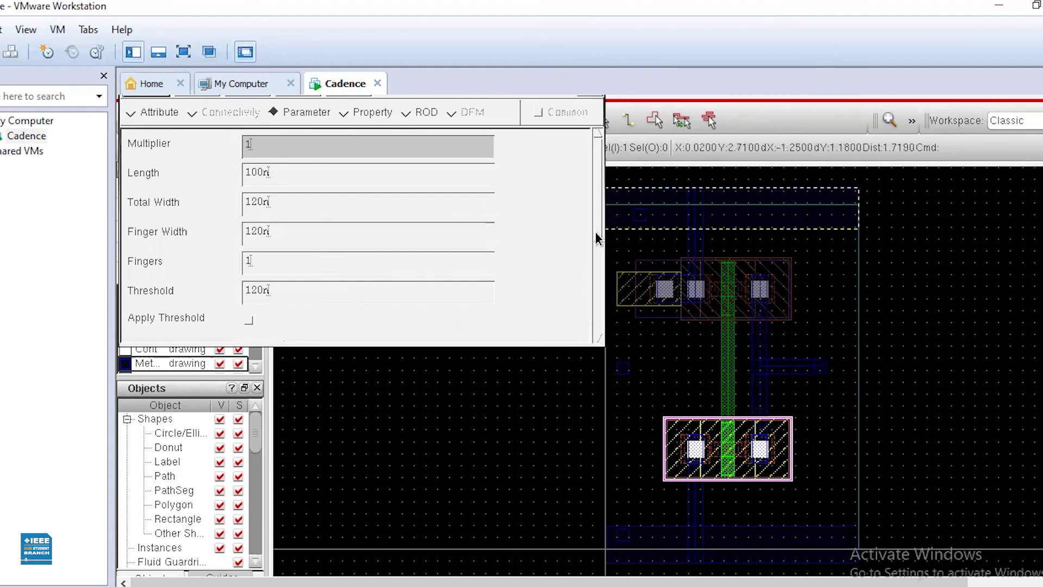
{"action": "scroll", "coordinate": [292, 284], "scroll_direction": "down", "scroll_amount": 3}
{"action": "left_click", "coordinate": [291, 284]}
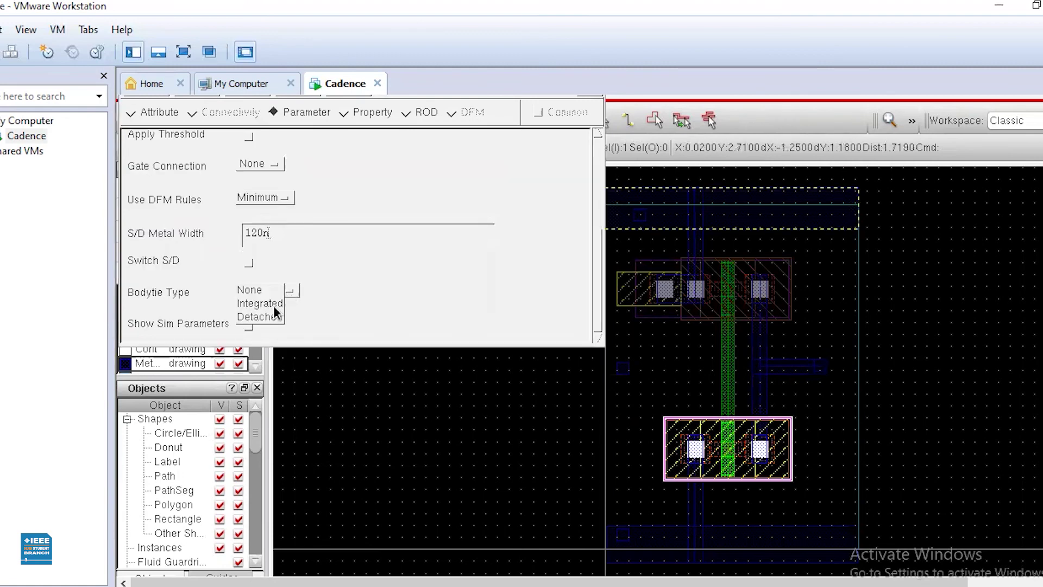
{"action": "left_click", "coordinate": [263, 303]}
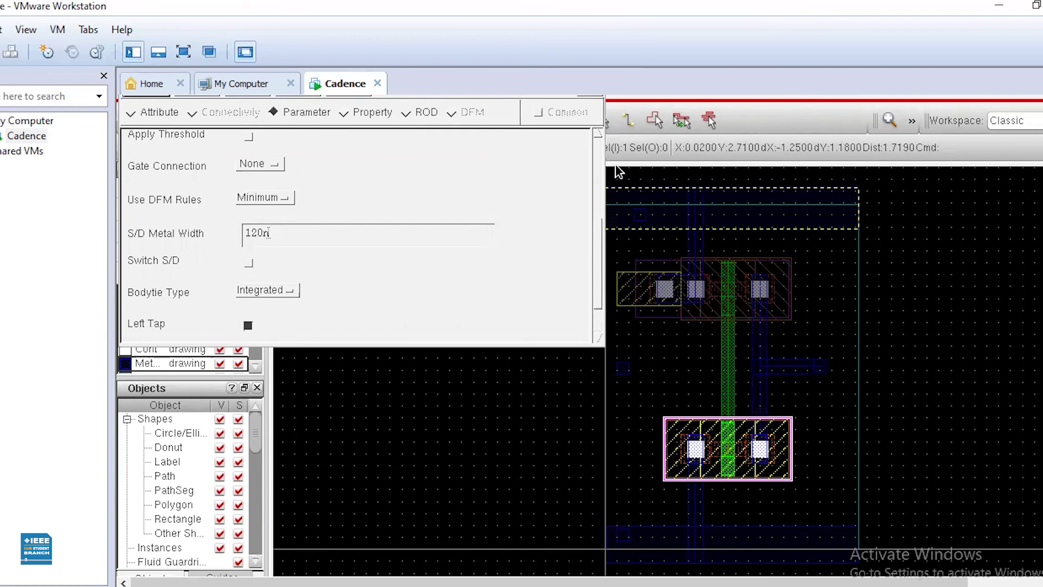
{"action": "scroll", "coordinate": [429, 202], "scroll_direction": "up", "scroll_amount": 3}
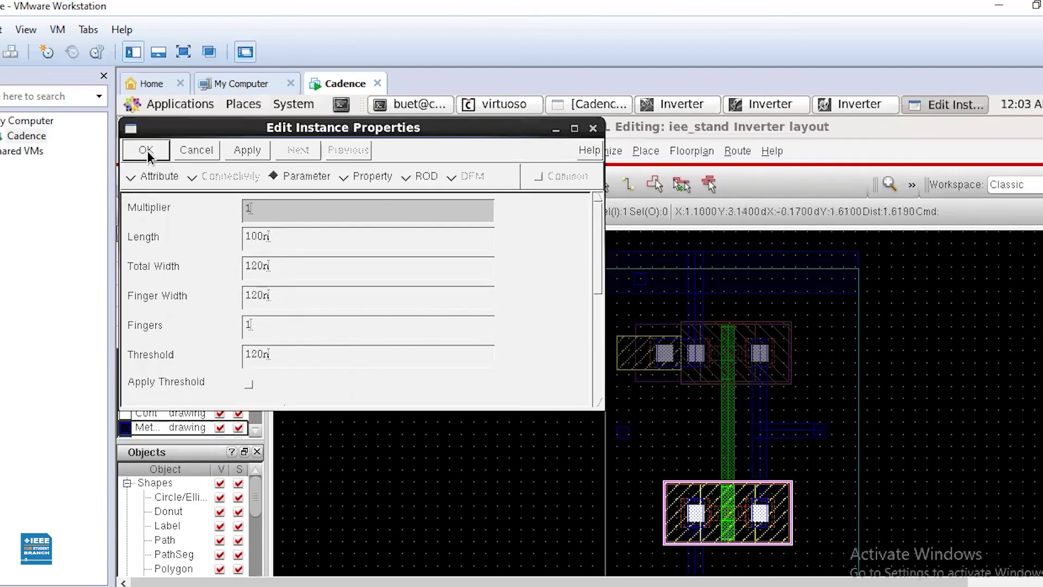
{"action": "key", "text": "Escape"}
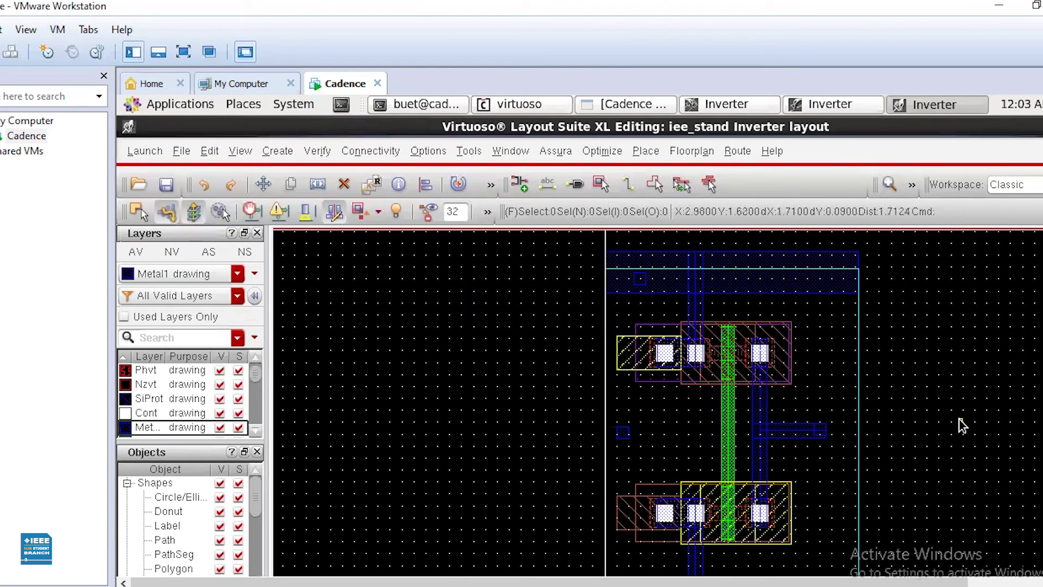
- Create a single M1_POv via and move it between the left-hand pin and the poly gate, level with the pin
{"action": "key", "text": "o"}
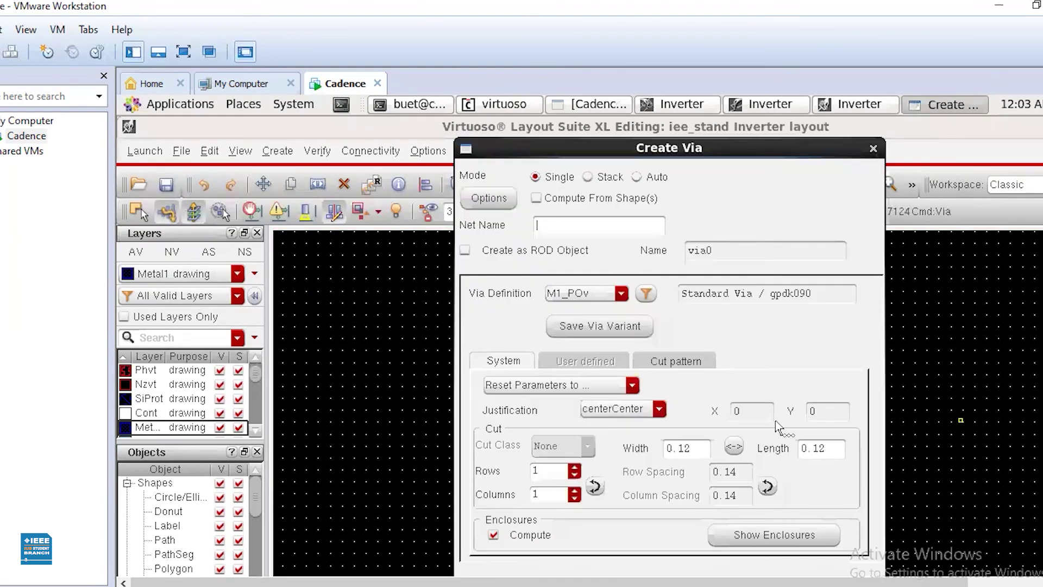
{"action": "left_click", "coordinate": [378, 419]}
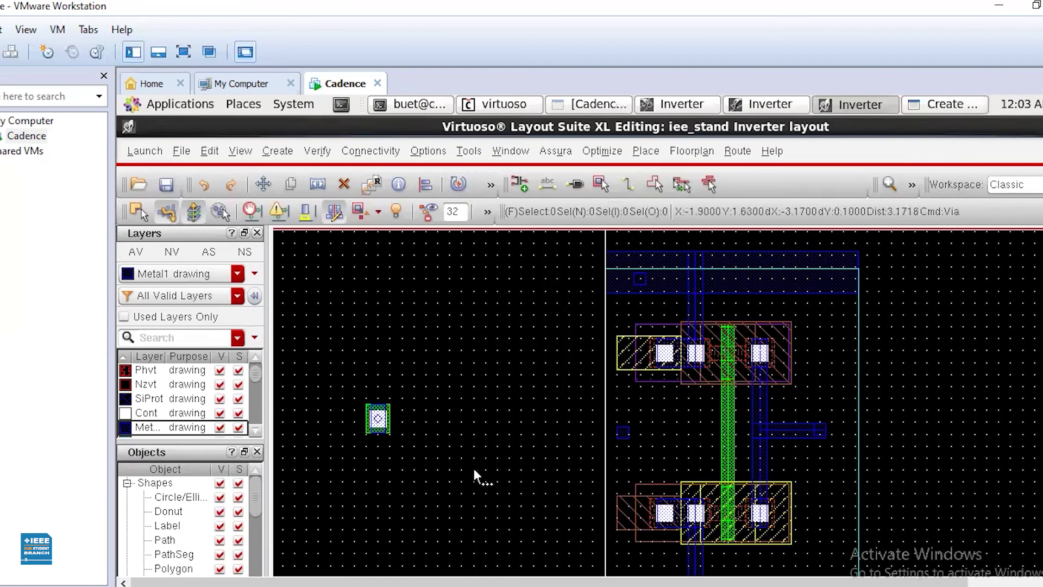
{"action": "key", "text": "Escape"}
{"action": "left_click", "coordinate": [374, 416]}
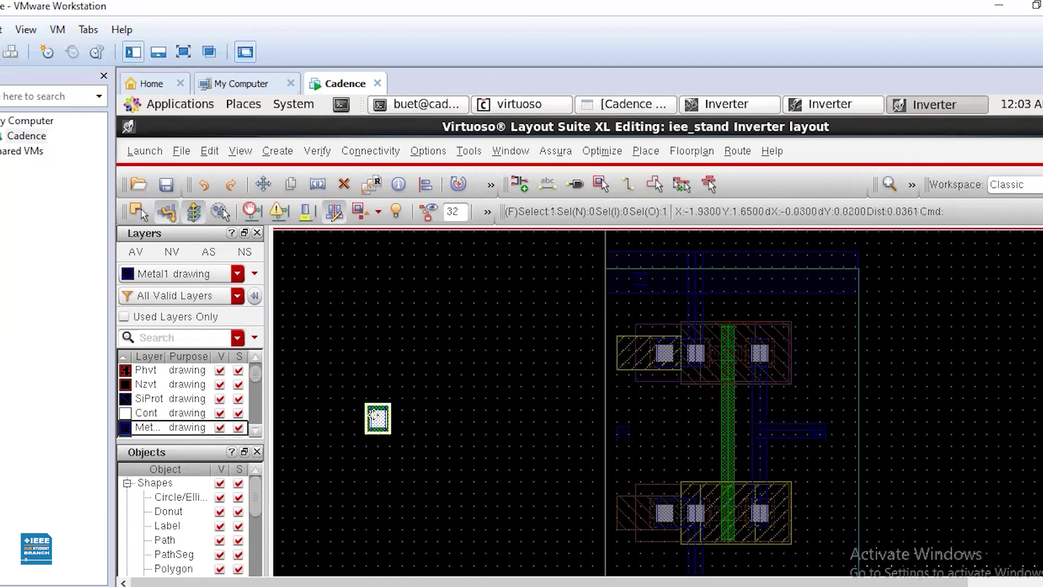
{"action": "left_click_drag", "start_coordinate": [378, 419], "coordinate": [683, 432]}
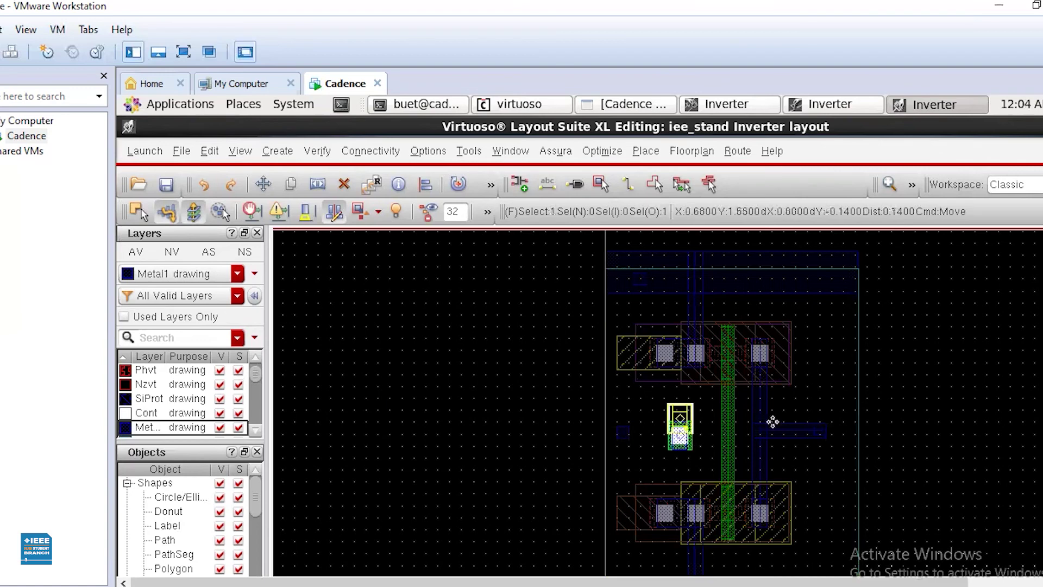
{"action": "left_click", "coordinate": [928, 387]}
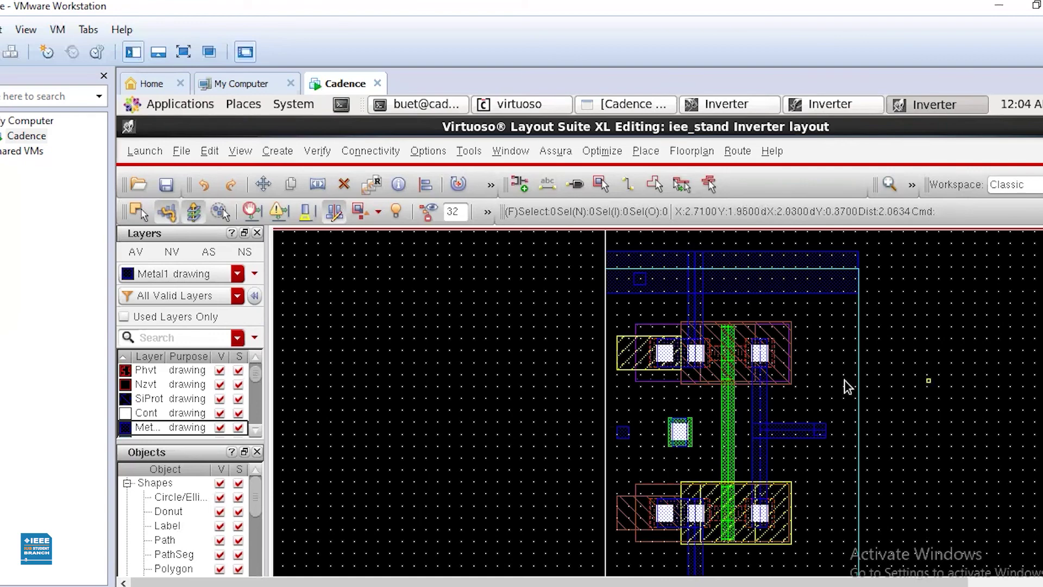
- Connect the left-hand input pin to the M1_POv via with a horizontal Metal1 wire
{"action": "left_click", "coordinate": [625, 185]}
{"action": "left_click", "coordinate": [617, 432]}
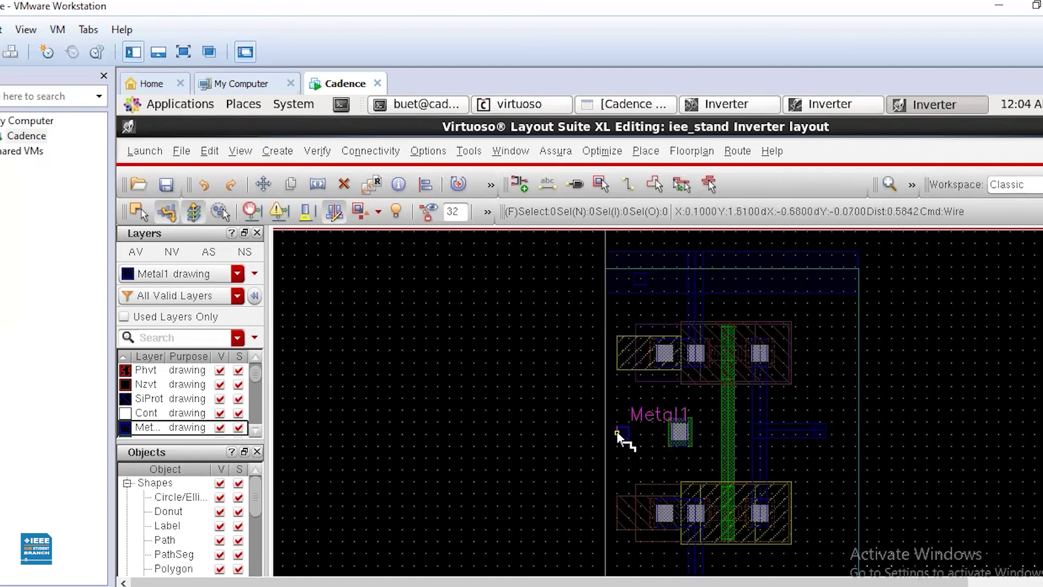
{"action": "left_click", "coordinate": [677, 433]}
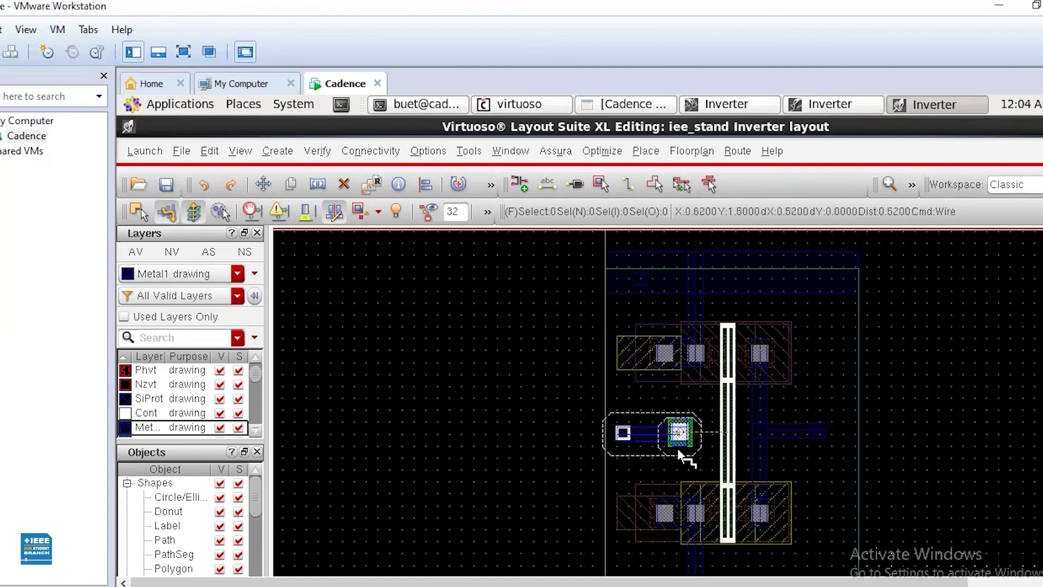
{"action": "key", "text": "Return"}
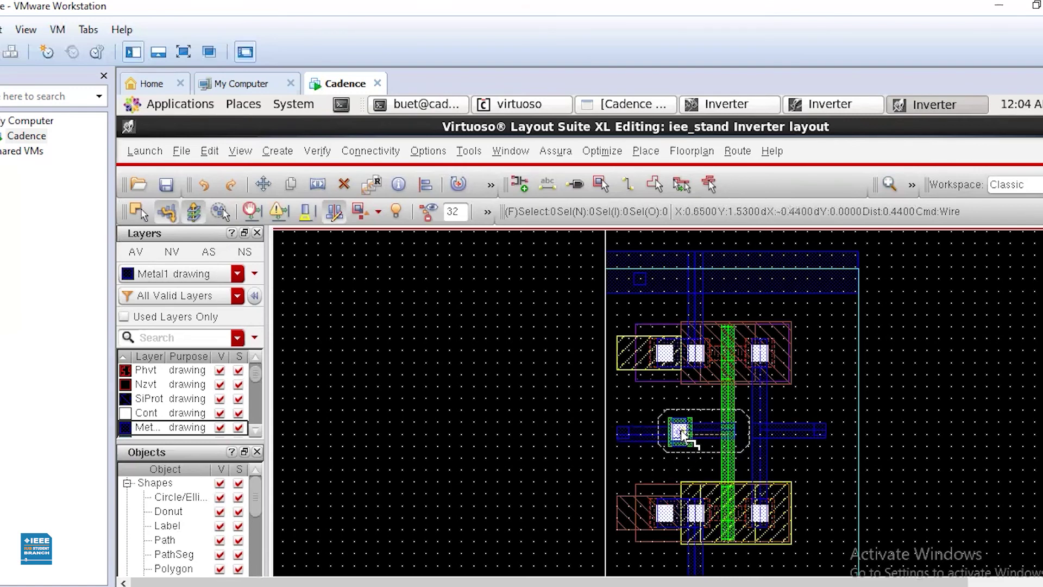
{"action": "key", "text": "Escape"}
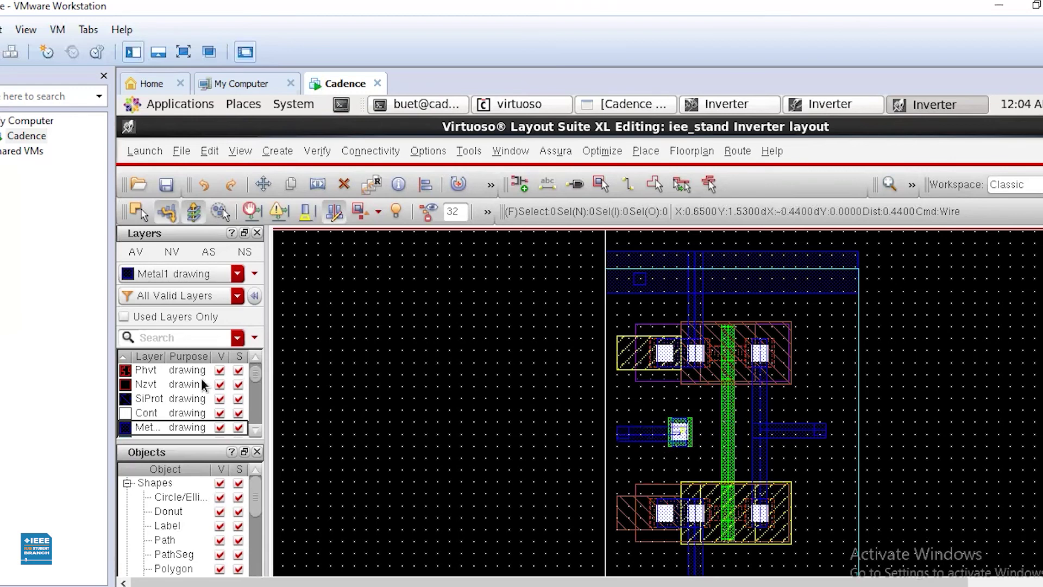
- Connect the vertical poly gate to the M1_POv via with a horizontal wire on the Poly drawing layer
{"action": "left_click", "coordinate": [182, 337]}
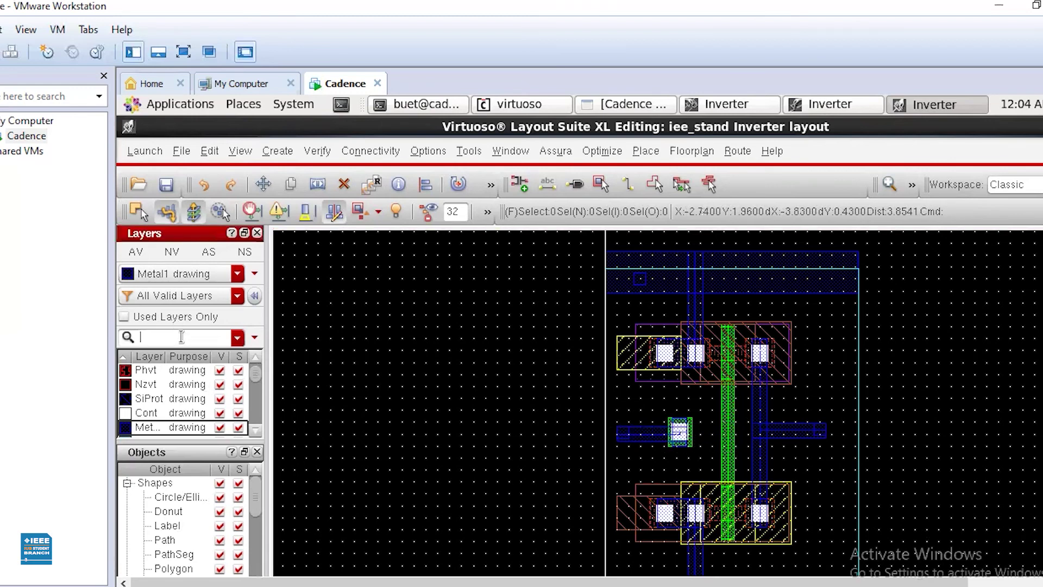
{"action": "type", "text": "p"}
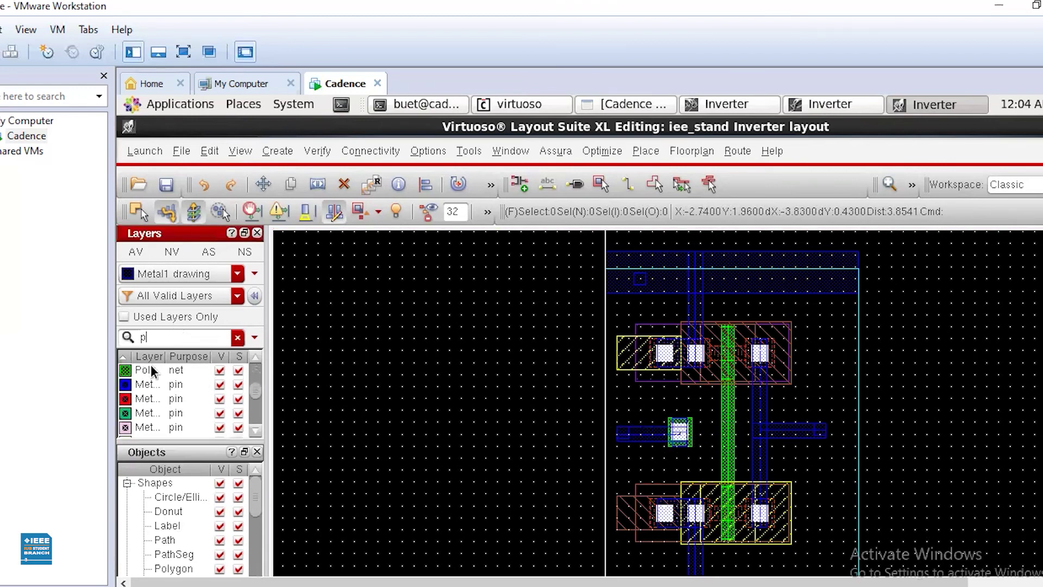
{"action": "left_click", "coordinate": [154, 373]}
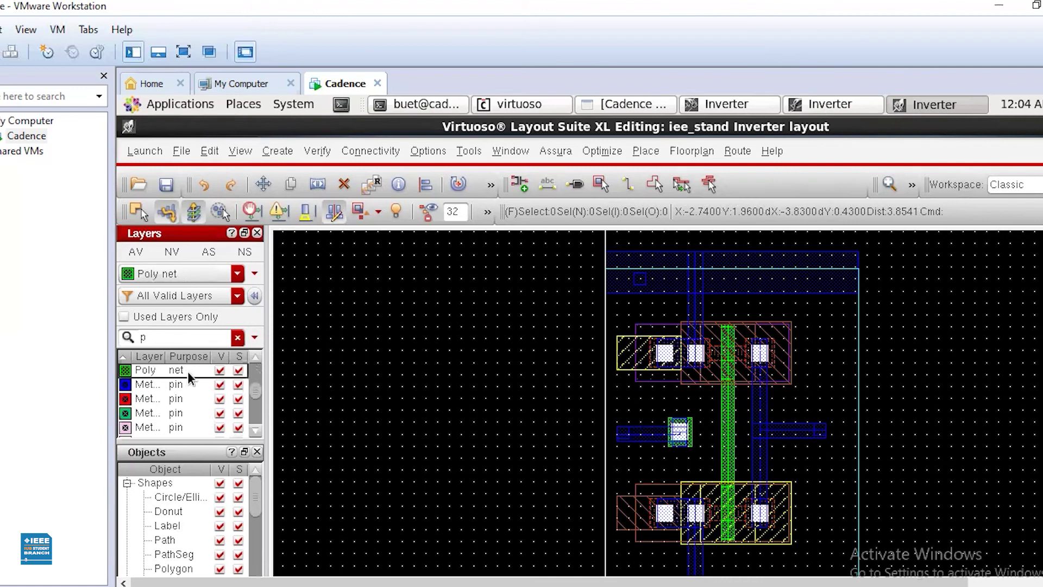
{"action": "left_click", "coordinate": [628, 185]}
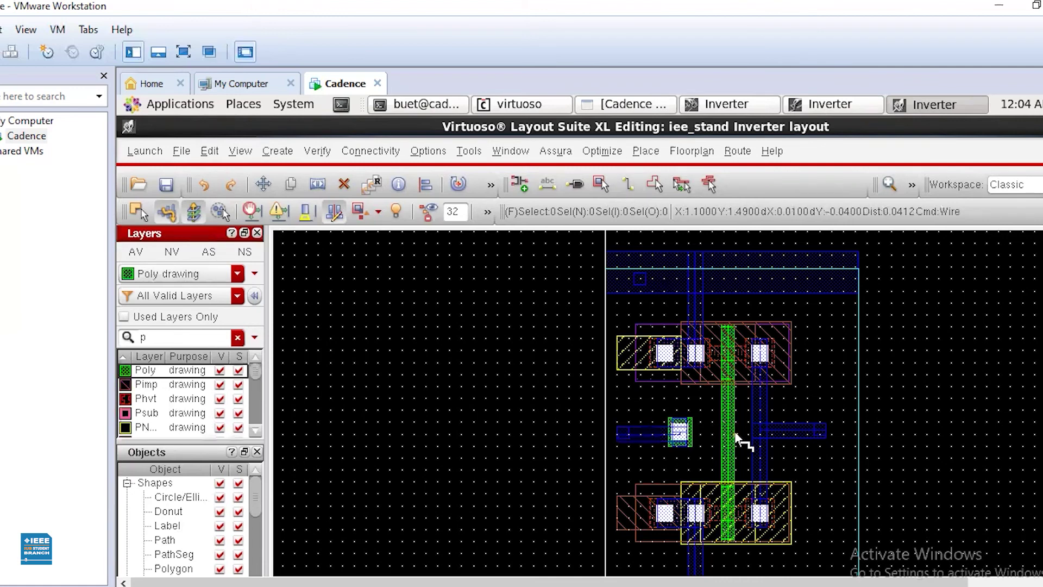
{"action": "left_click", "coordinate": [732, 433]}
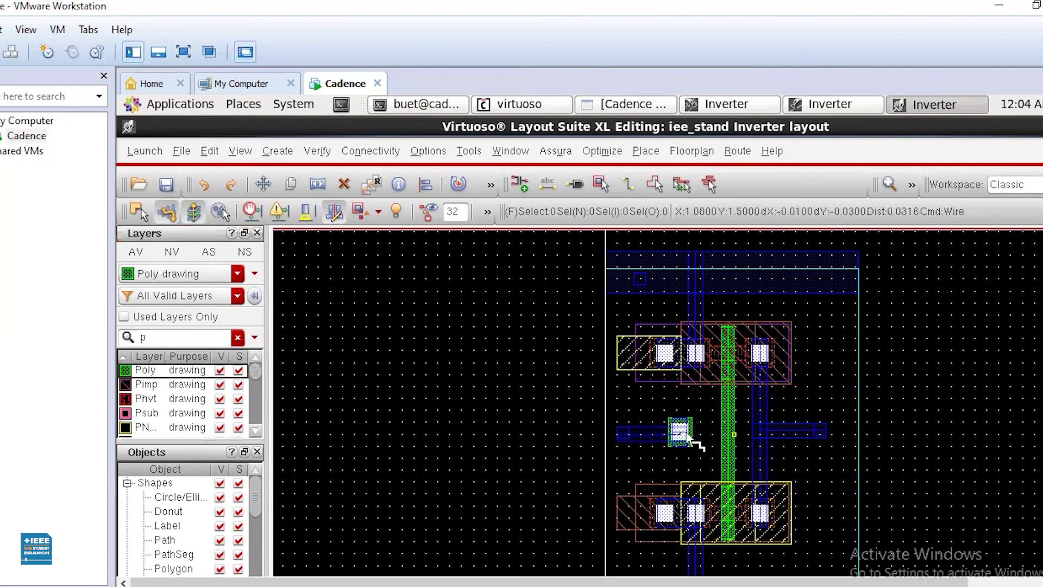
{"action": "left_click", "coordinate": [687, 435]}
{"action": "left_click", "coordinate": [688, 435]}
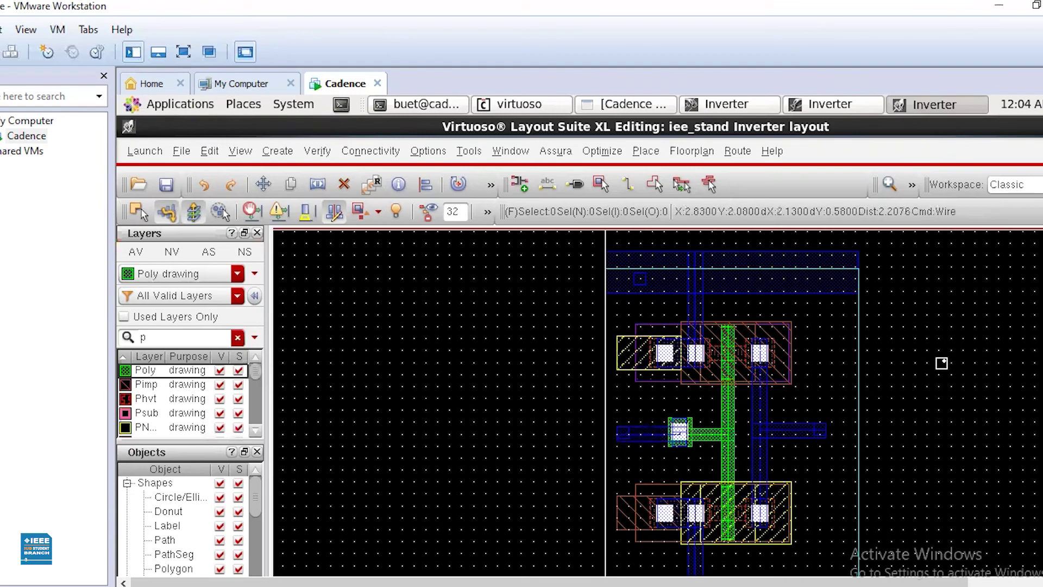
- Leave the wire command, view the Inverter schematic in a maximized window, and return to the layout
{"action": "key", "text": "Escape"}
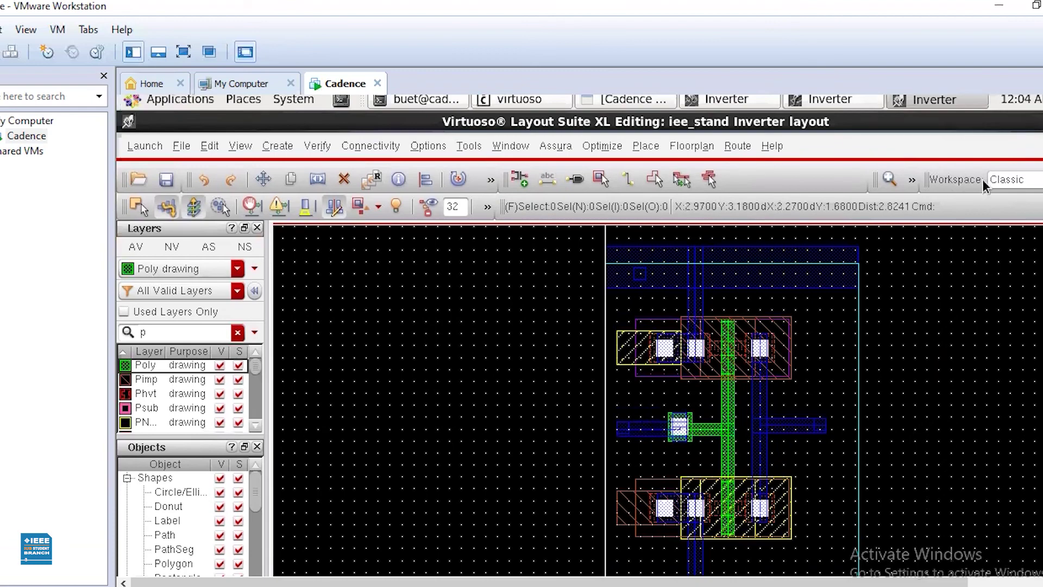
{"action": "left_click", "coordinate": [934, 100]}
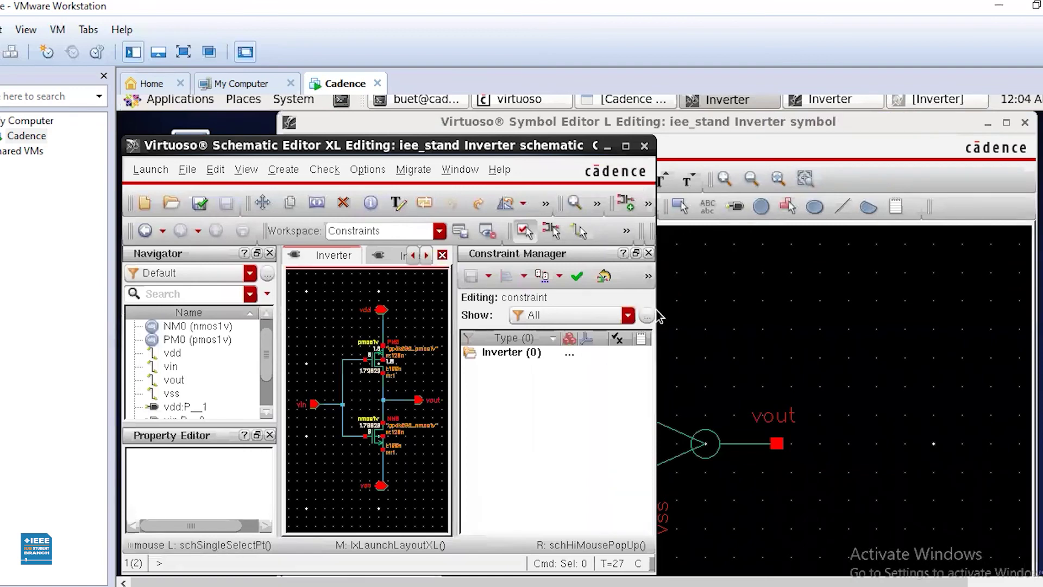
{"action": "left_click", "coordinate": [626, 146]}
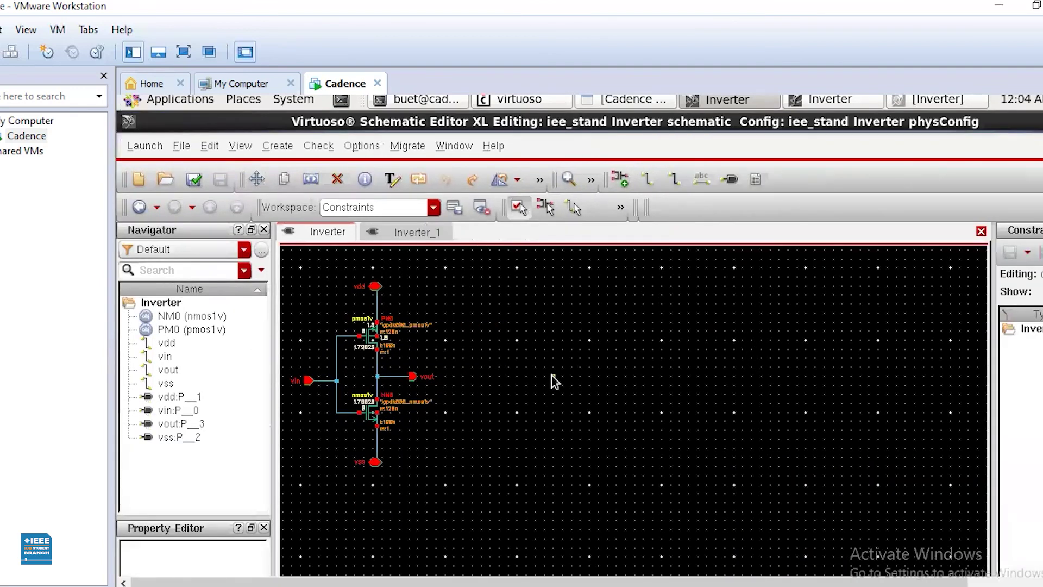
{"action": "left_click", "coordinate": [946, 99]}
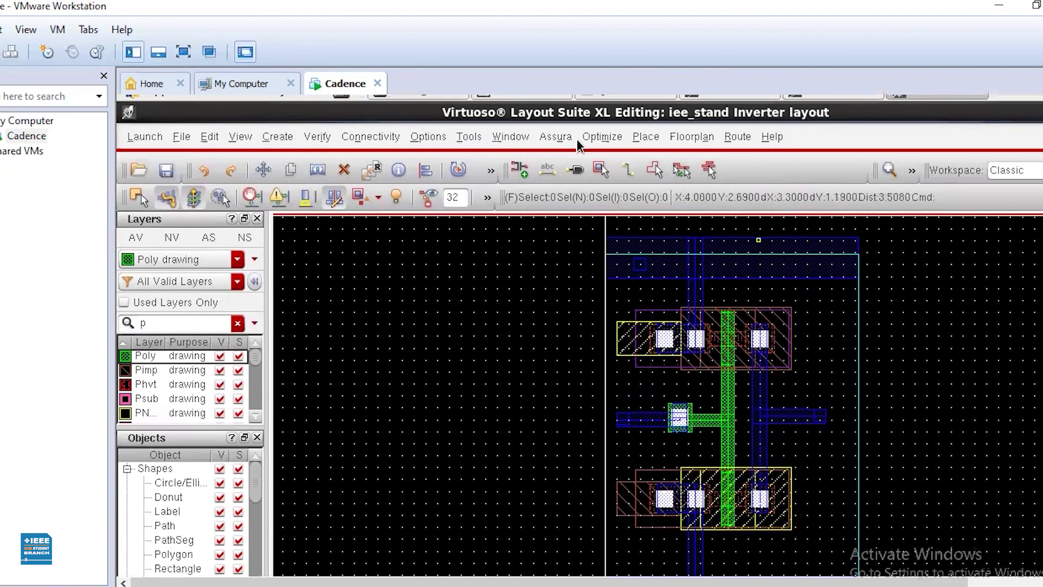
- Open the Assura Run LVS form for the Inverter schematic and layout and try to run it without a rules file
{"action": "left_click", "coordinate": [549, 139]}
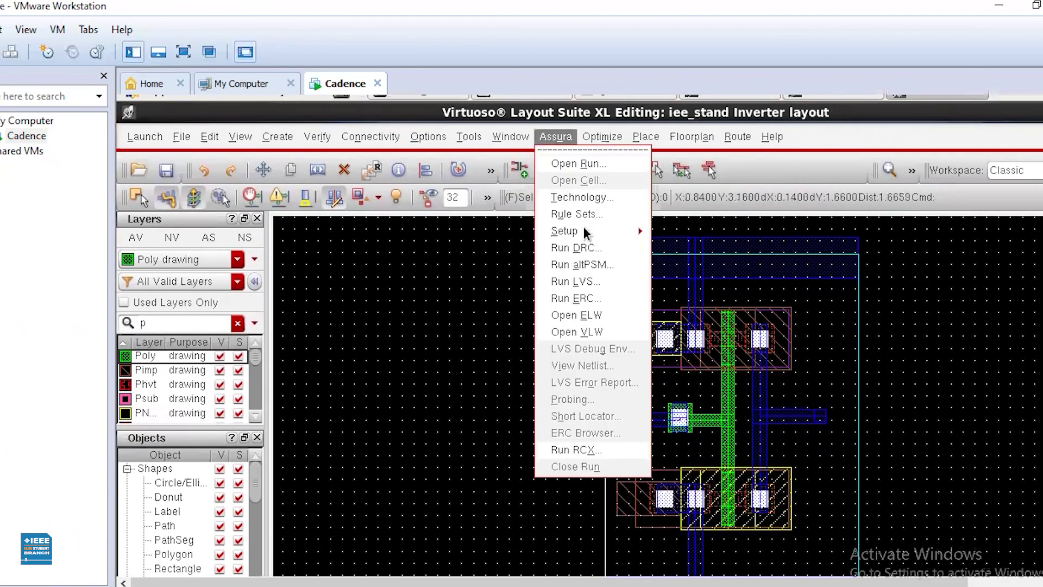
{"action": "left_click", "coordinate": [591, 284]}
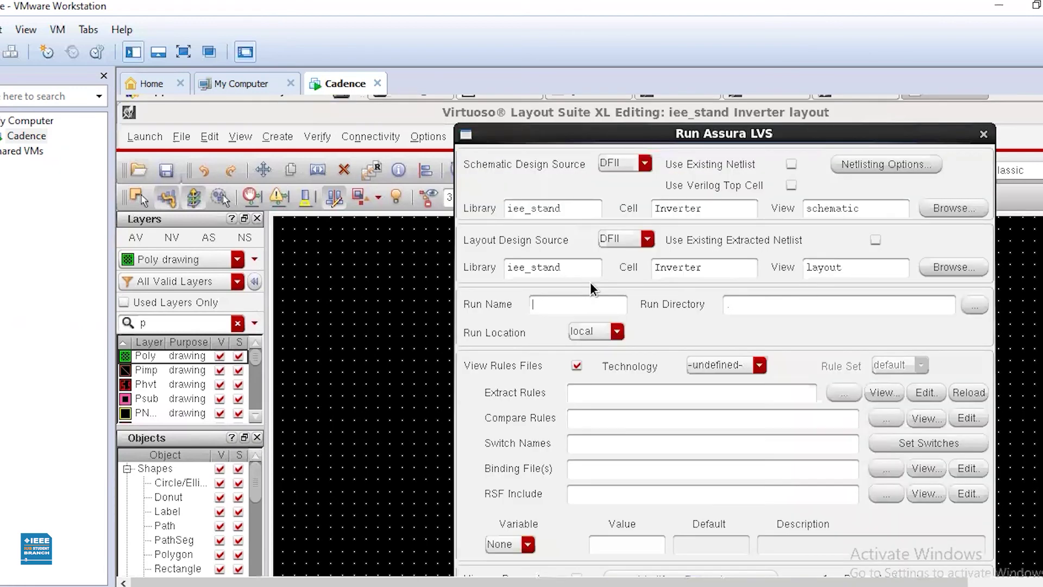
{"action": "left_click", "coordinate": [760, 366]}
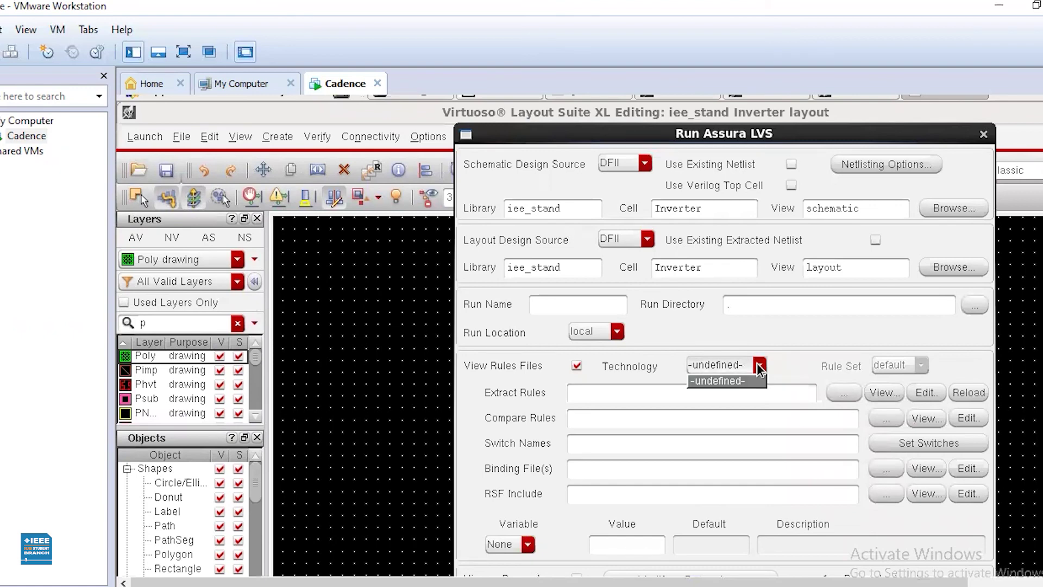
{"action": "left_click", "coordinate": [760, 368]}
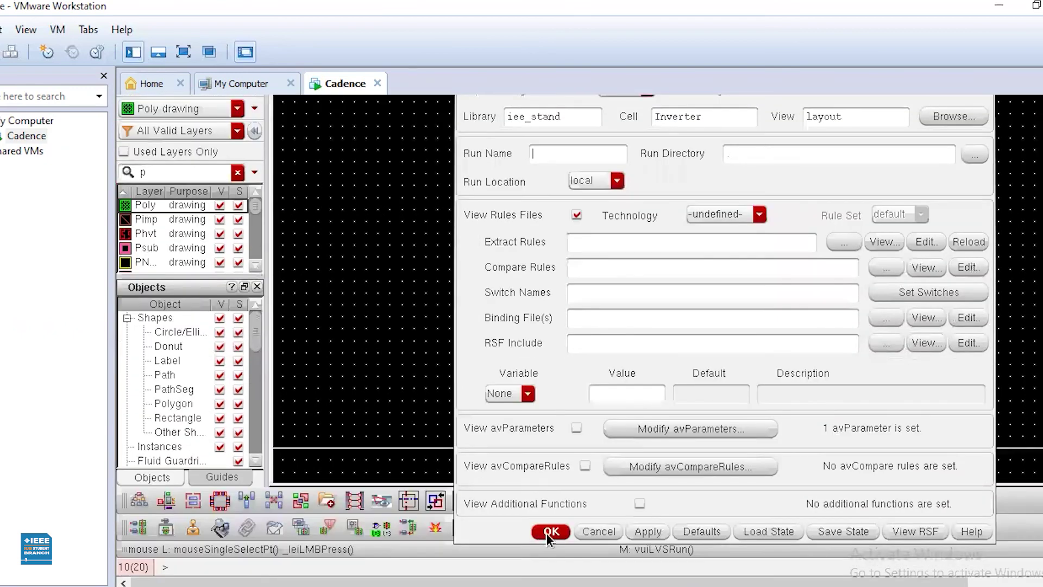
{"action": "left_click", "coordinate": [549, 533]}
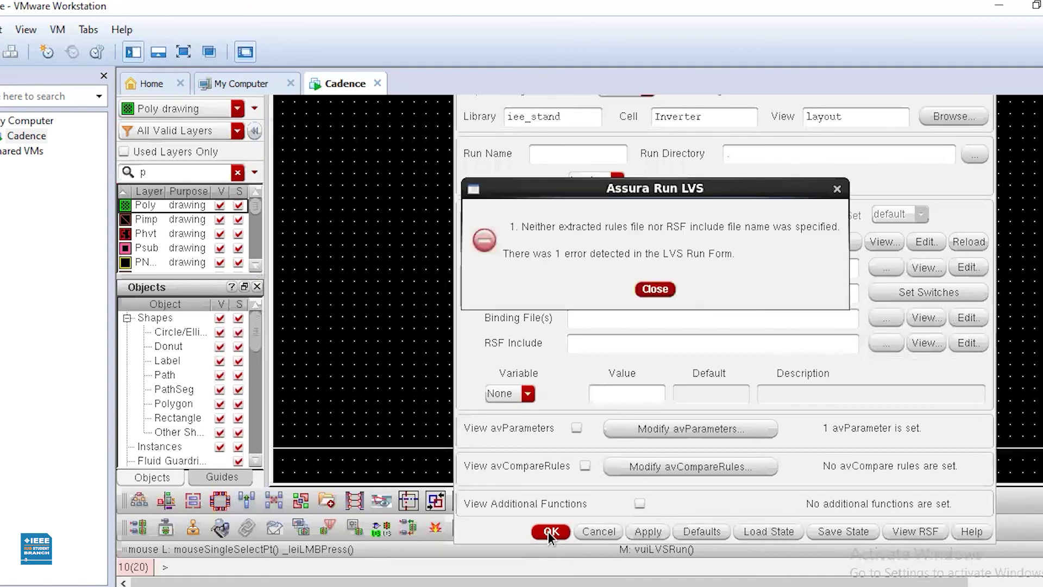
{"action": "left_click", "coordinate": [655, 289]}
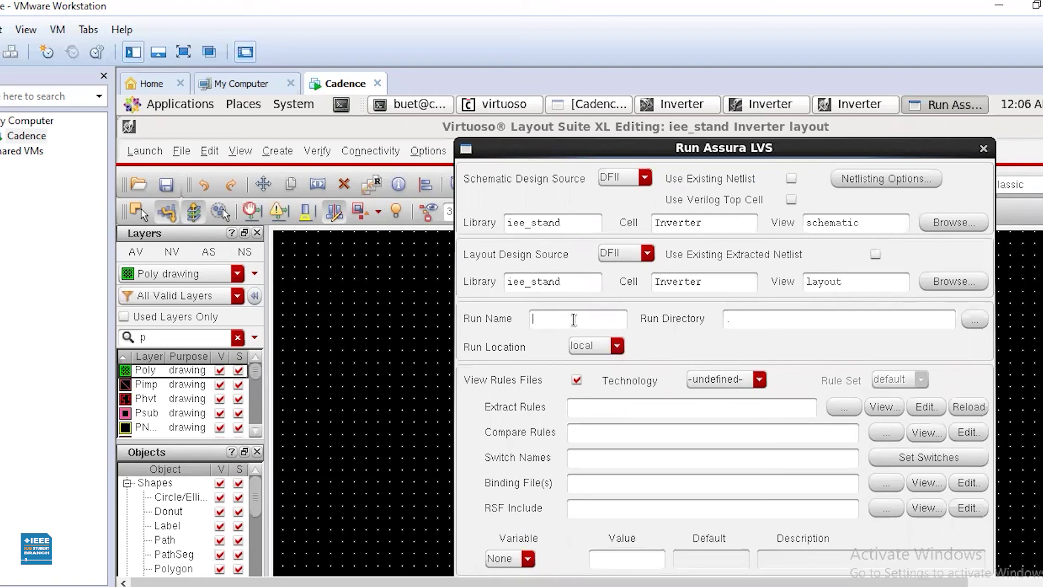
- Try to run LVS with the rules file settings hidden, and show those settings again
{"action": "left_click", "coordinate": [759, 380]}
{"action": "left_click", "coordinate": [577, 380]}
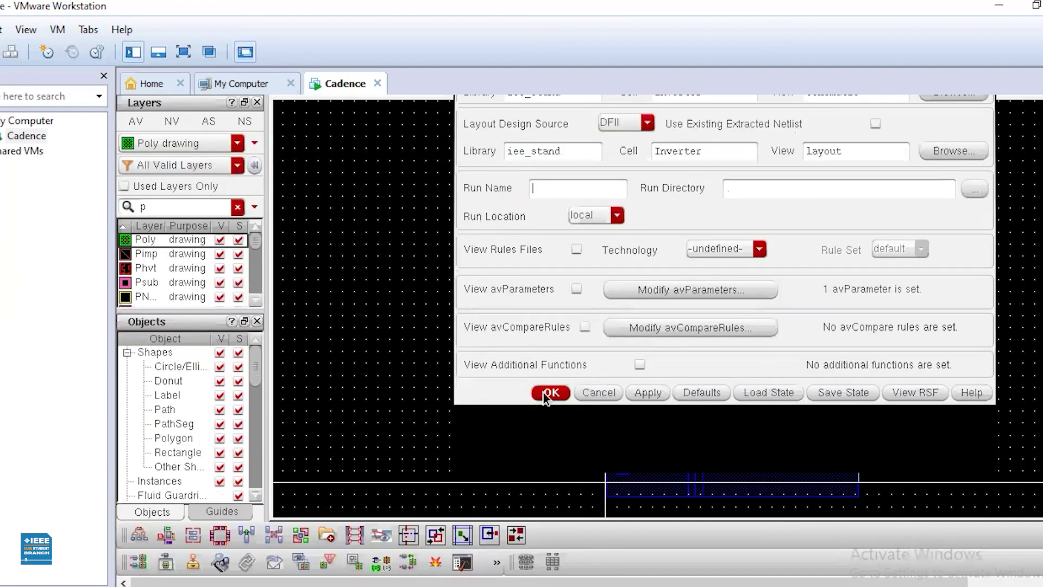
{"action": "left_click", "coordinate": [543, 393]}
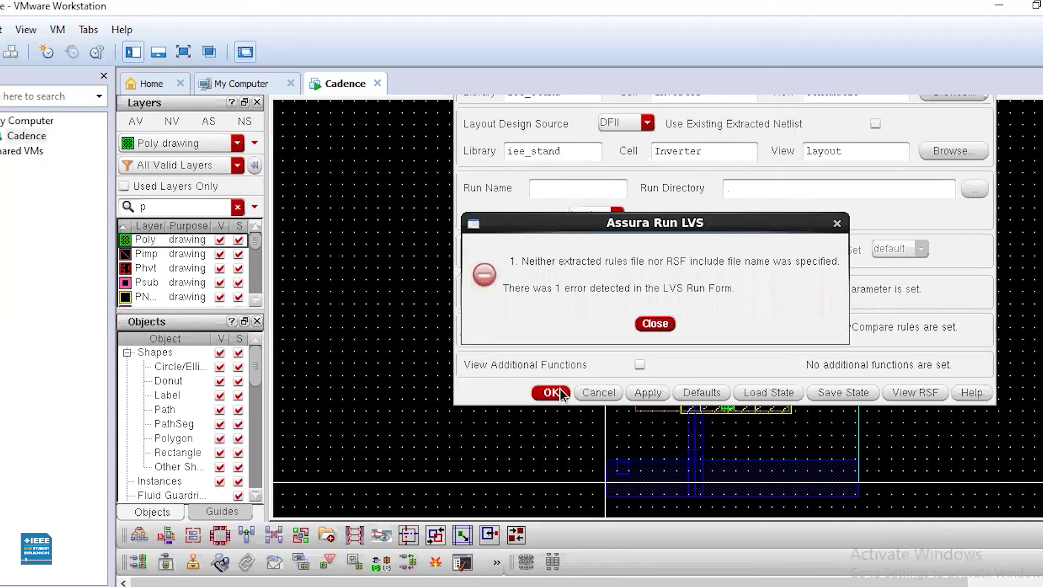
{"action": "left_click", "coordinate": [657, 324]}
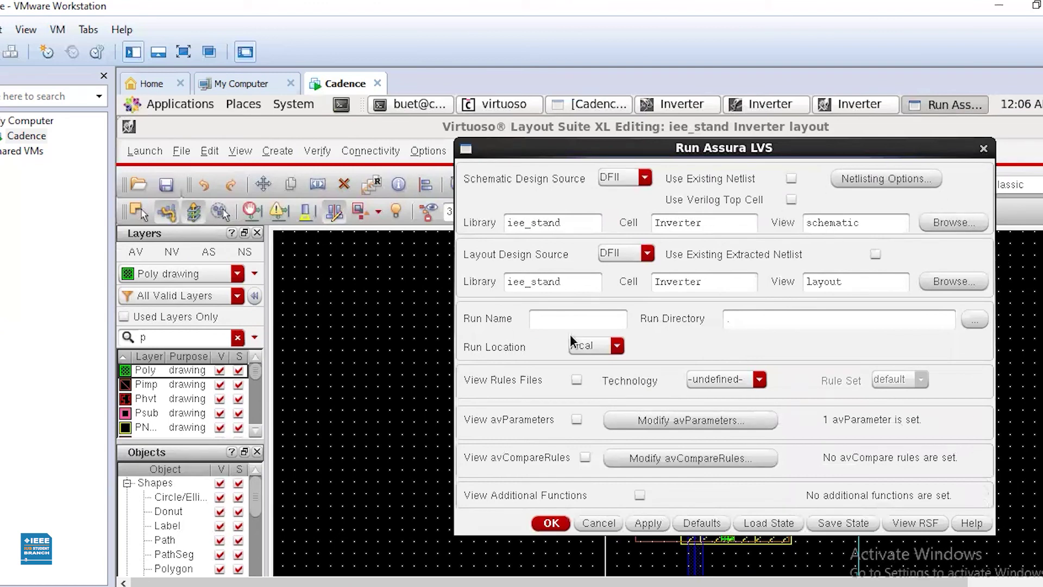
{"action": "left_click", "coordinate": [618, 346]}
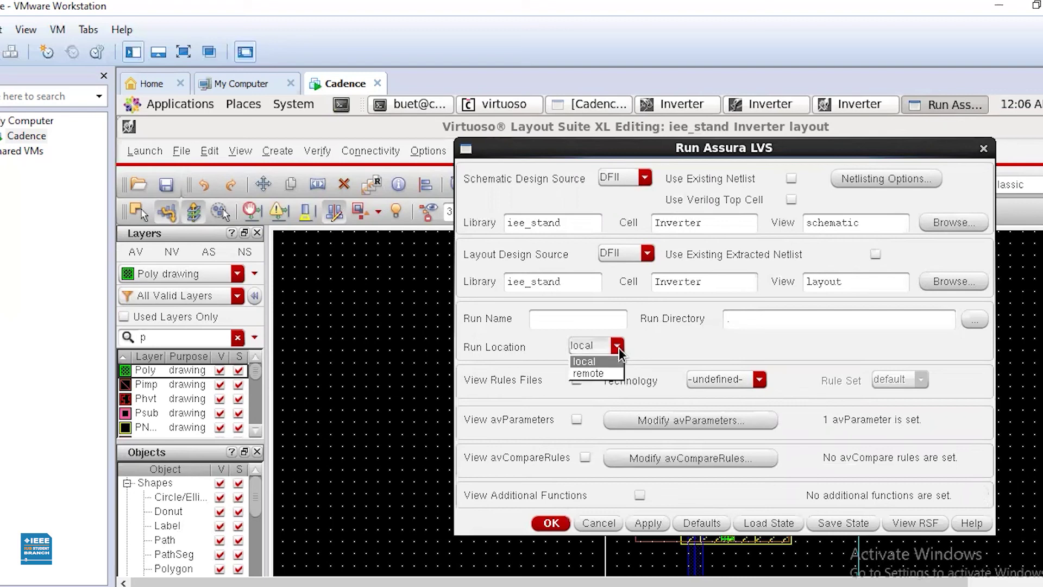
{"action": "left_click", "coordinate": [580, 380]}
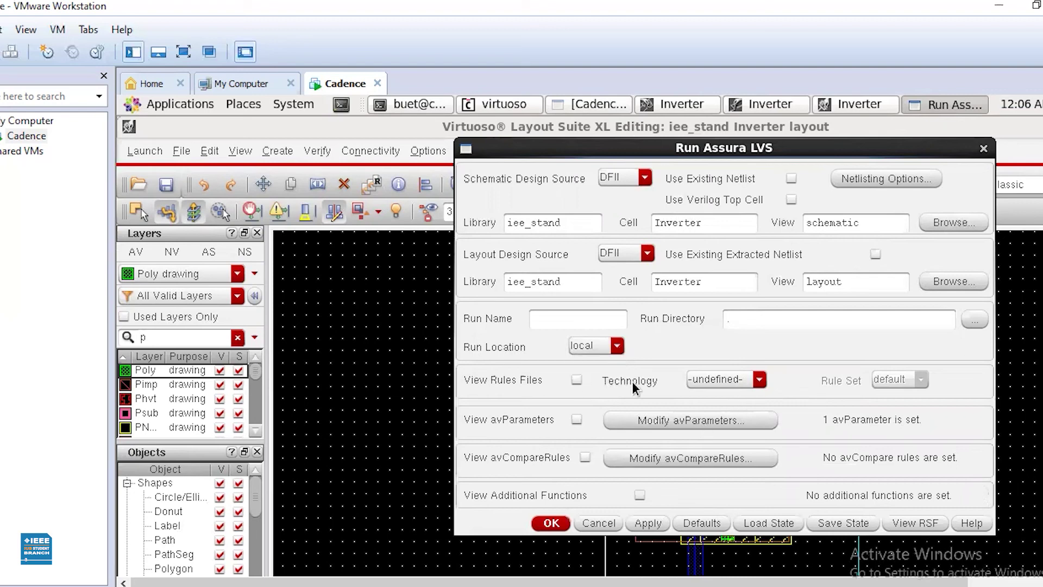
{"action": "left_click", "coordinate": [576, 381]}
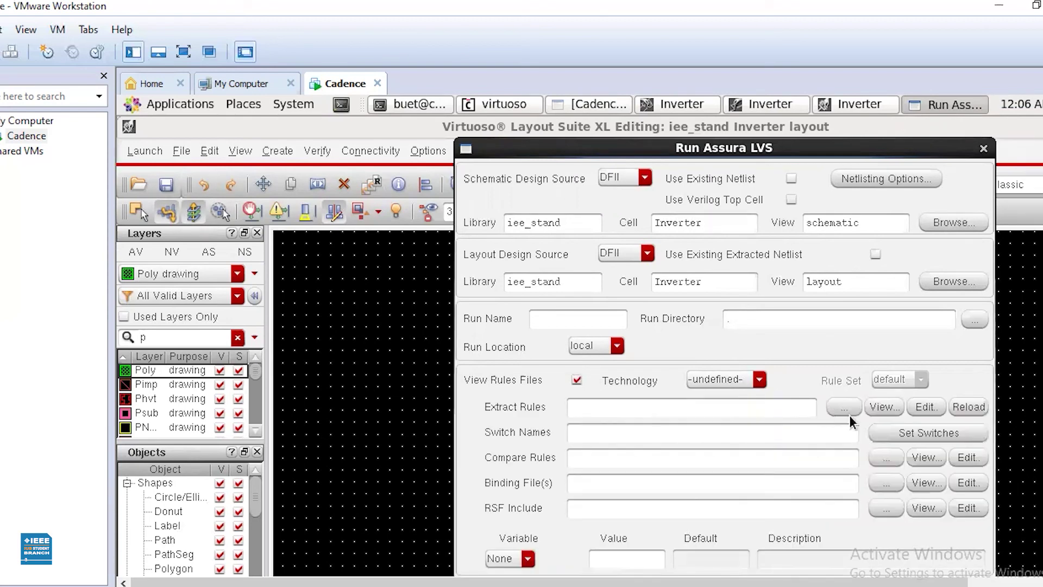
- Browse for the Extract Rules file in the folder /home/buet/cadence/gpdk090_v4.6/assura
{"action": "left_click", "coordinate": [850, 409]}
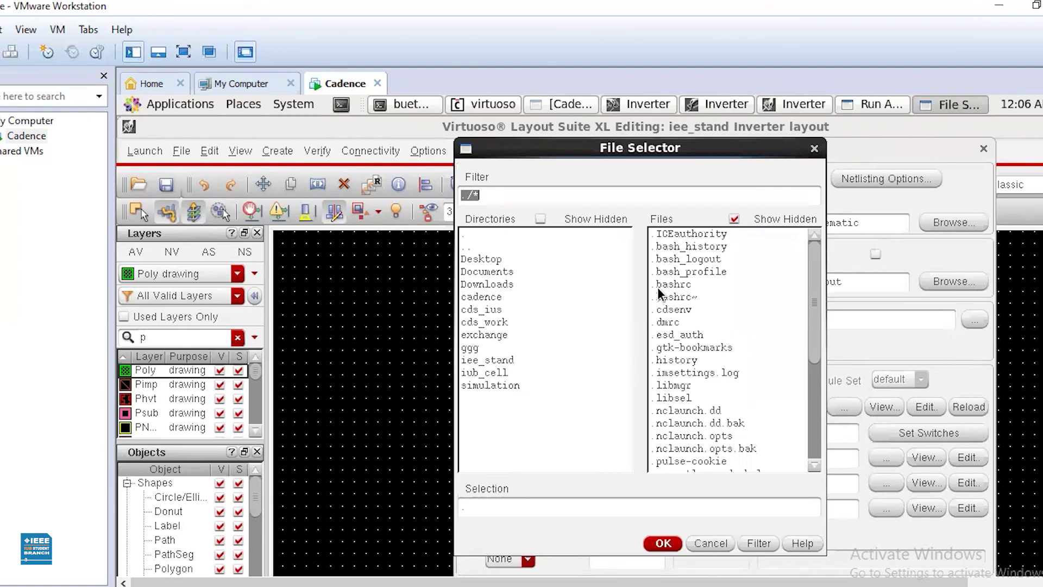
{"action": "double_click", "coordinate": [466, 252]}
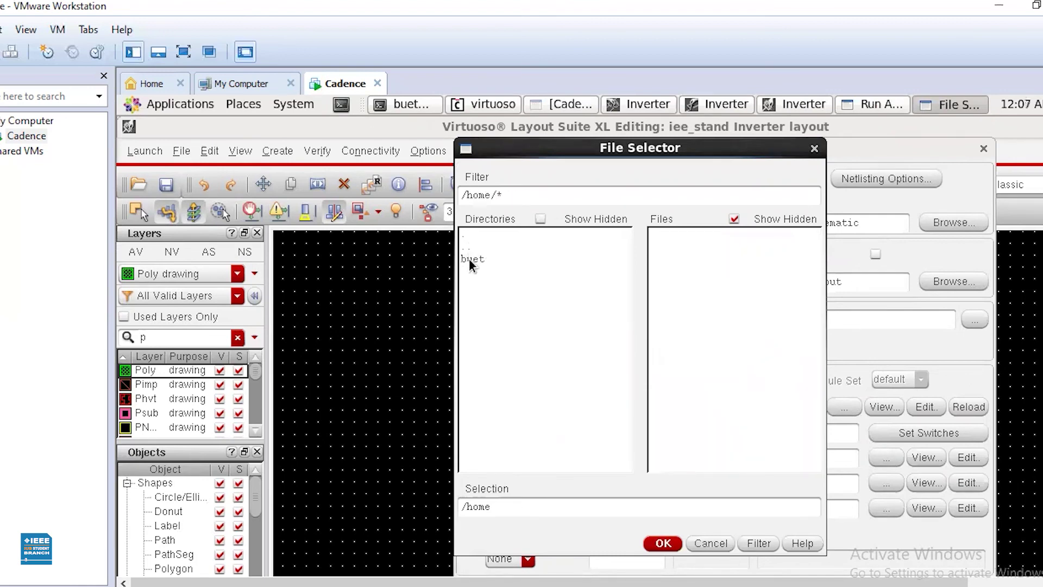
{"action": "left_click", "coordinate": [469, 259]}
{"action": "double_click", "coordinate": [481, 260]}
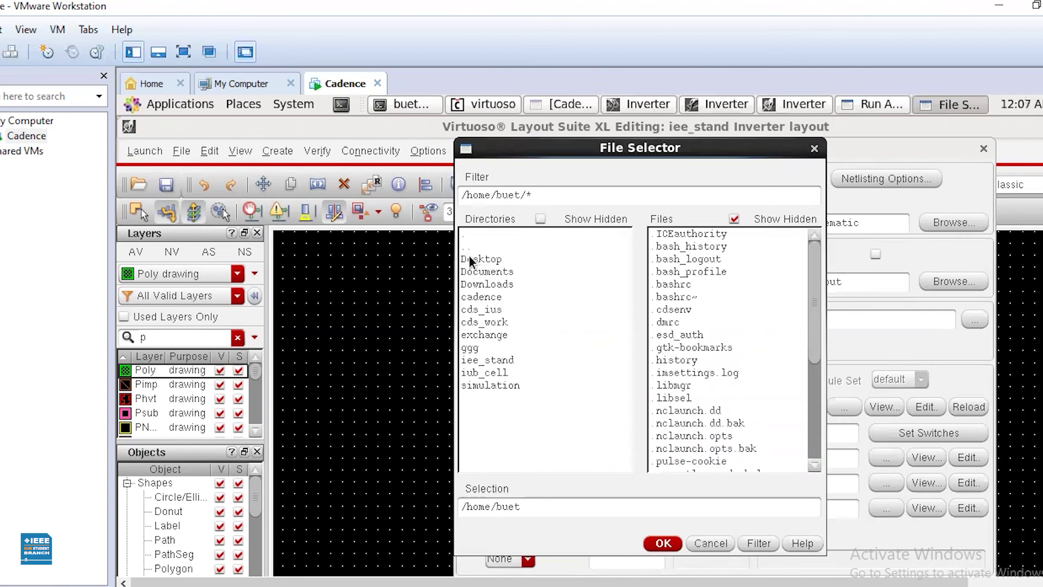
{"action": "double_click", "coordinate": [484, 298]}
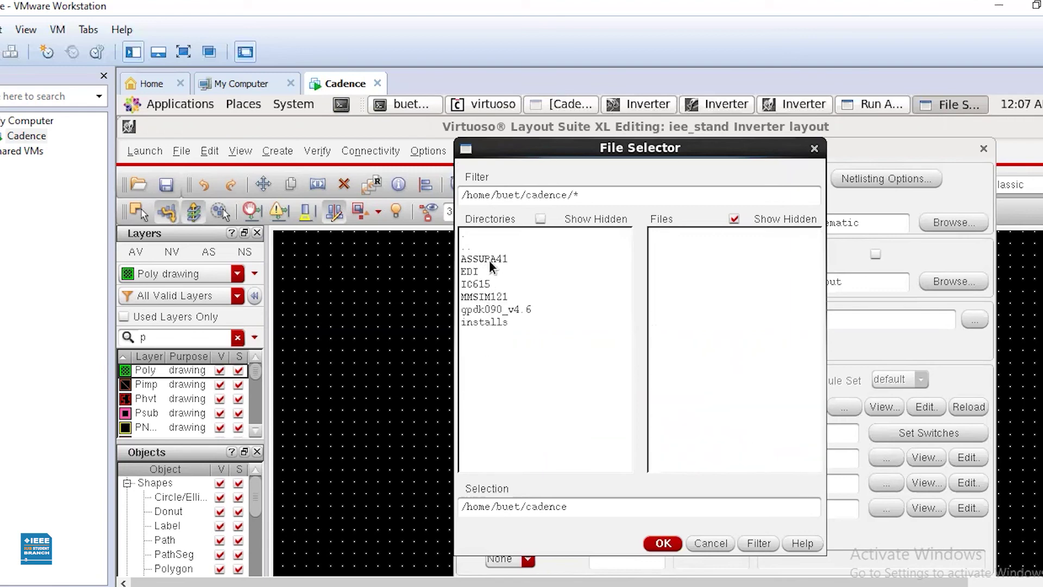
{"action": "double_click", "coordinate": [498, 310]}
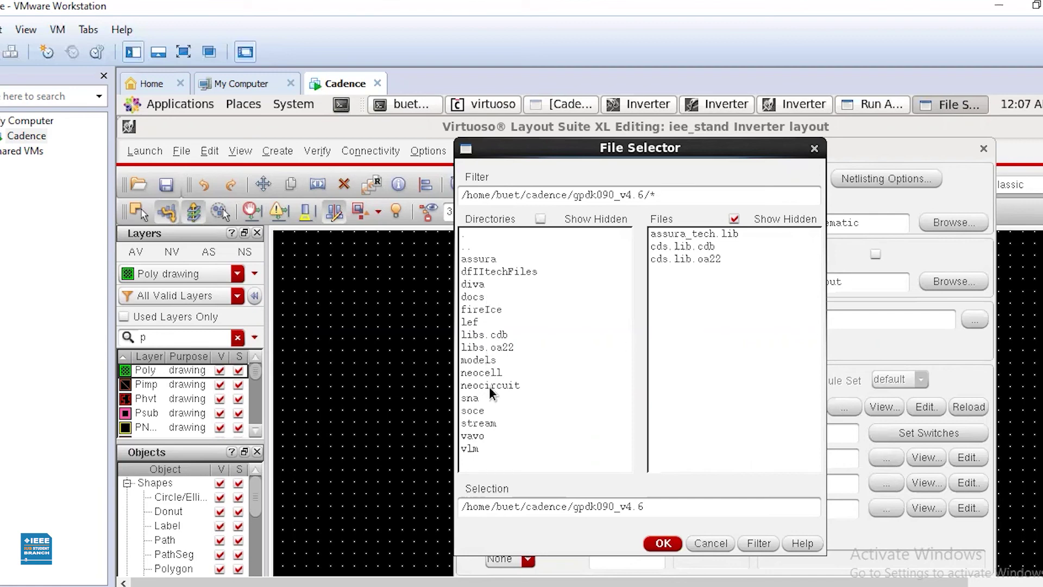
{"action": "double_click", "coordinate": [486, 258]}
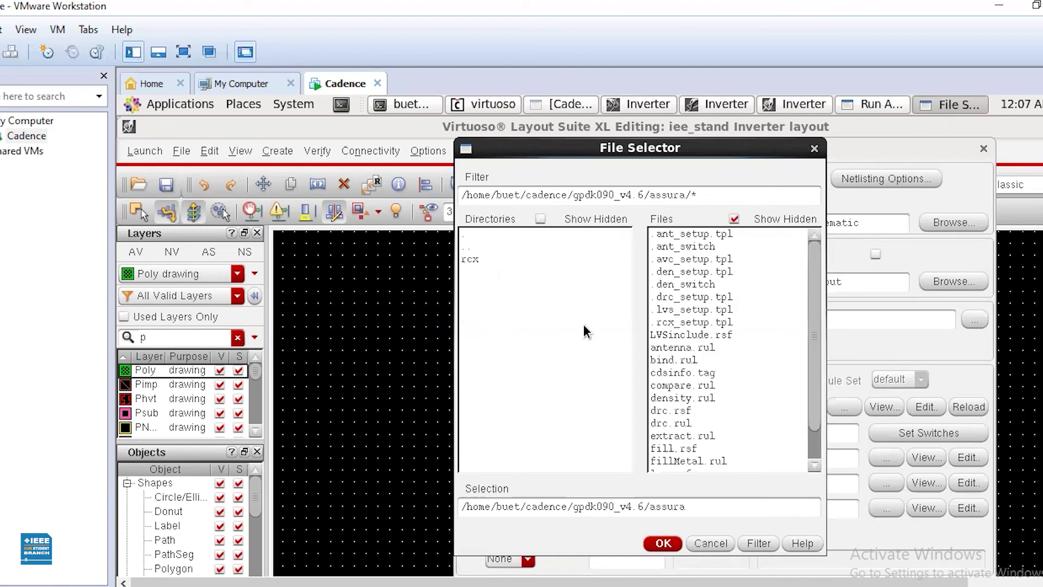
- Choose extract.rul as the Extract Rules file for the LVS run
{"action": "scroll", "coordinate": [780, 381], "scroll_direction": "down", "scroll_amount": 1}
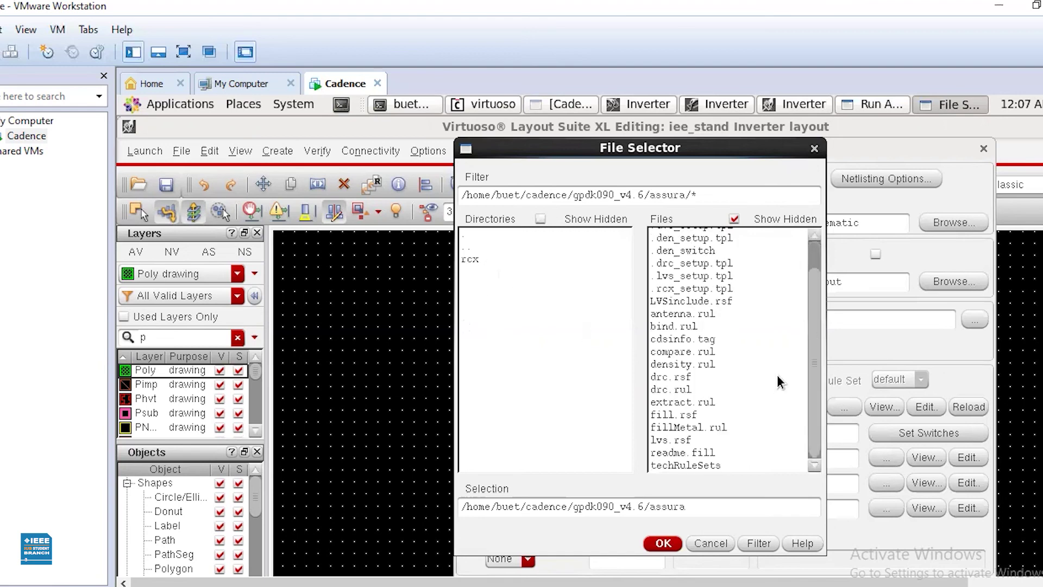
{"action": "scroll", "coordinate": [781, 382], "scroll_direction": "up", "scroll_amount": 1}
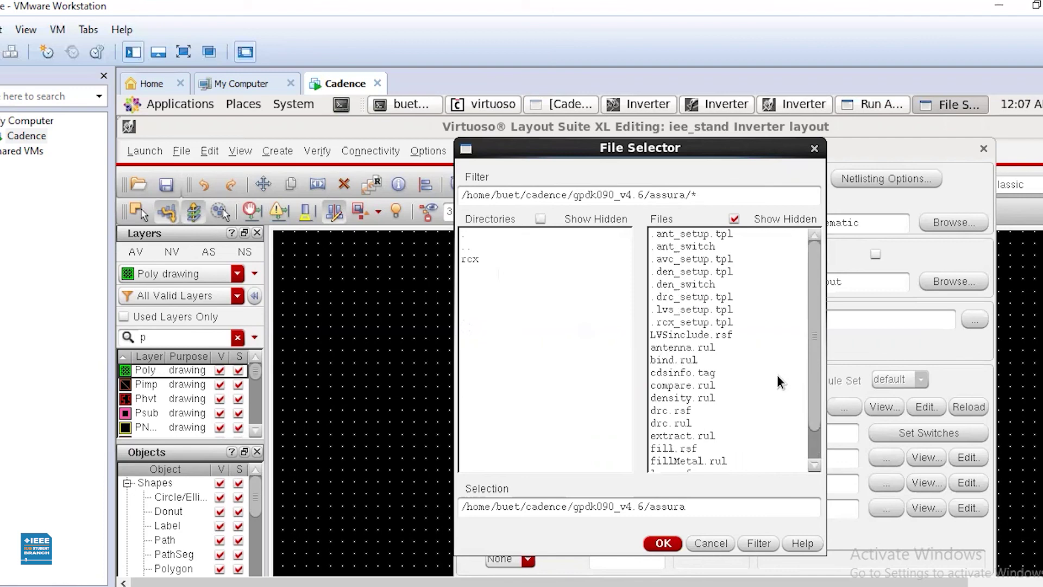
{"action": "scroll", "coordinate": [780, 382], "scroll_direction": "down", "scroll_amount": 1}
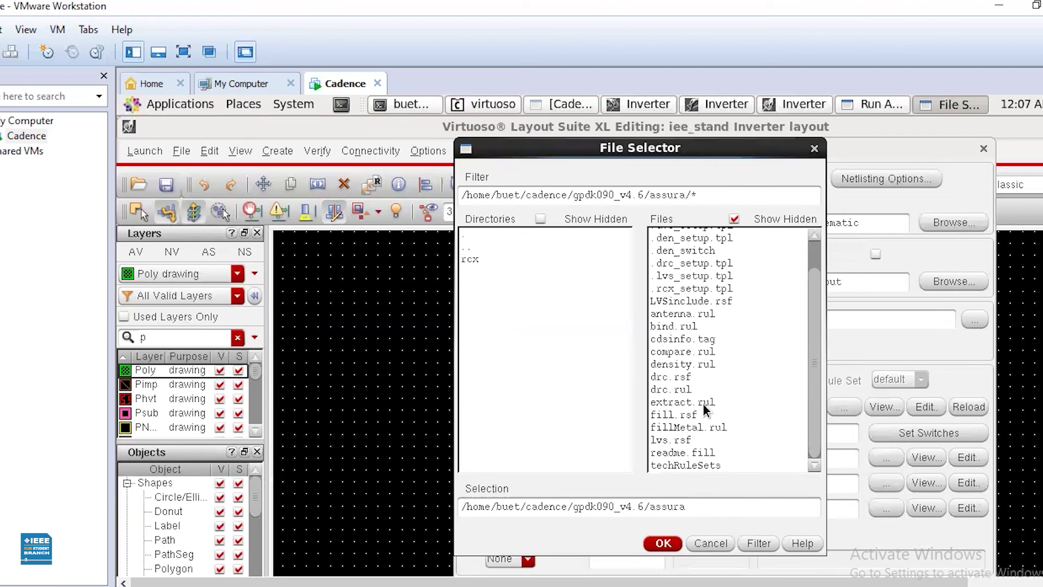
{"action": "left_click", "coordinate": [685, 403]}
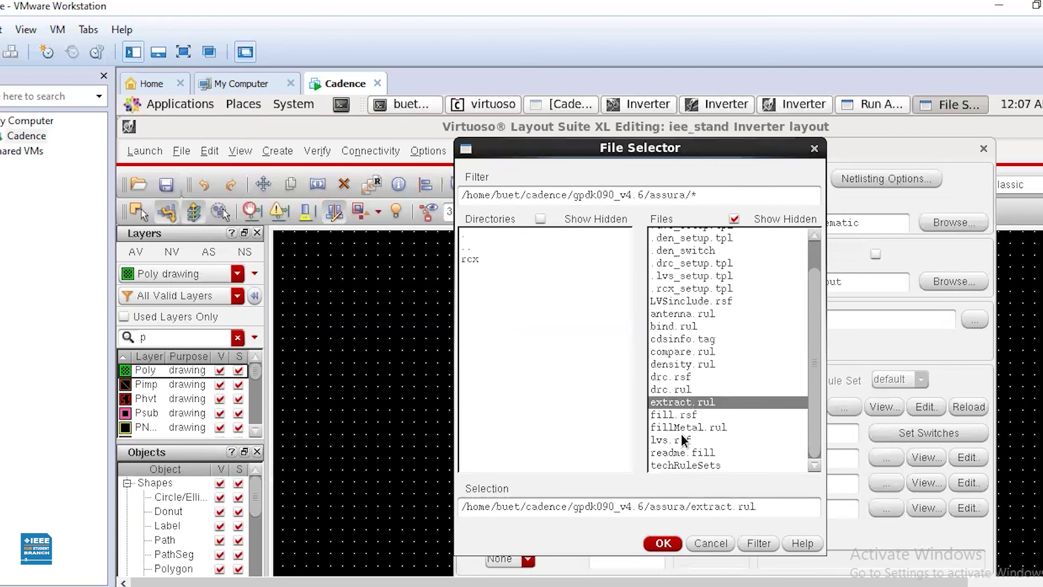
{"action": "left_click", "coordinate": [664, 544]}
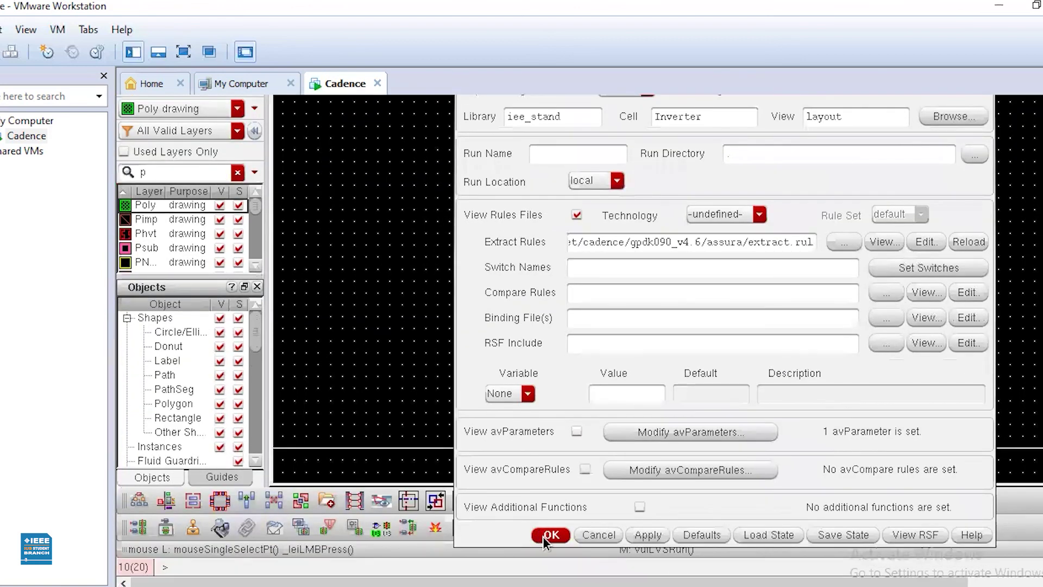
- Run LVS on the Inverter without checking and saving the schematic first, and save the changed layout cellview
{"action": "left_click", "coordinate": [543, 536]}
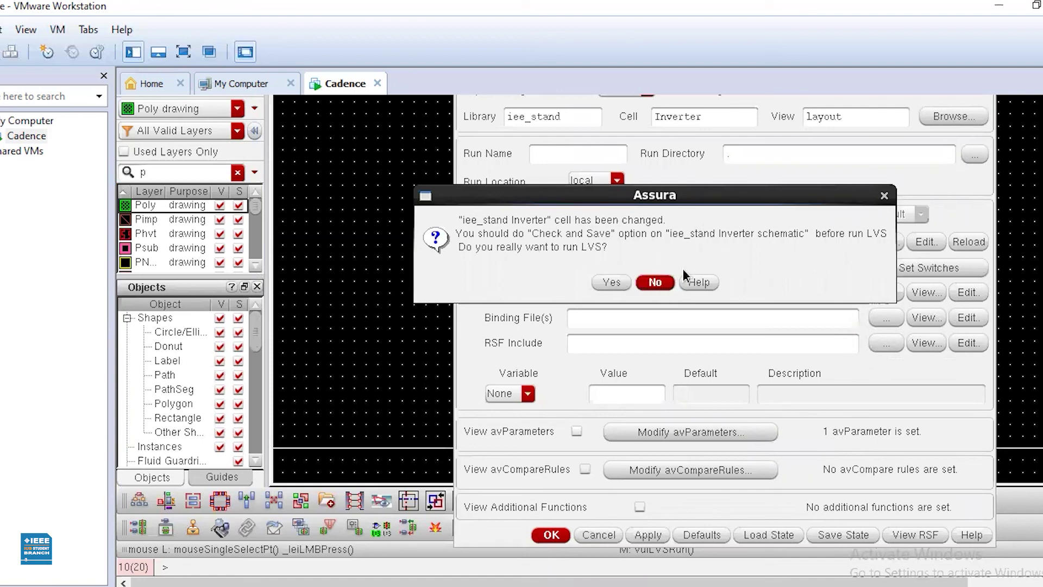
{"action": "left_click", "coordinate": [611, 283]}
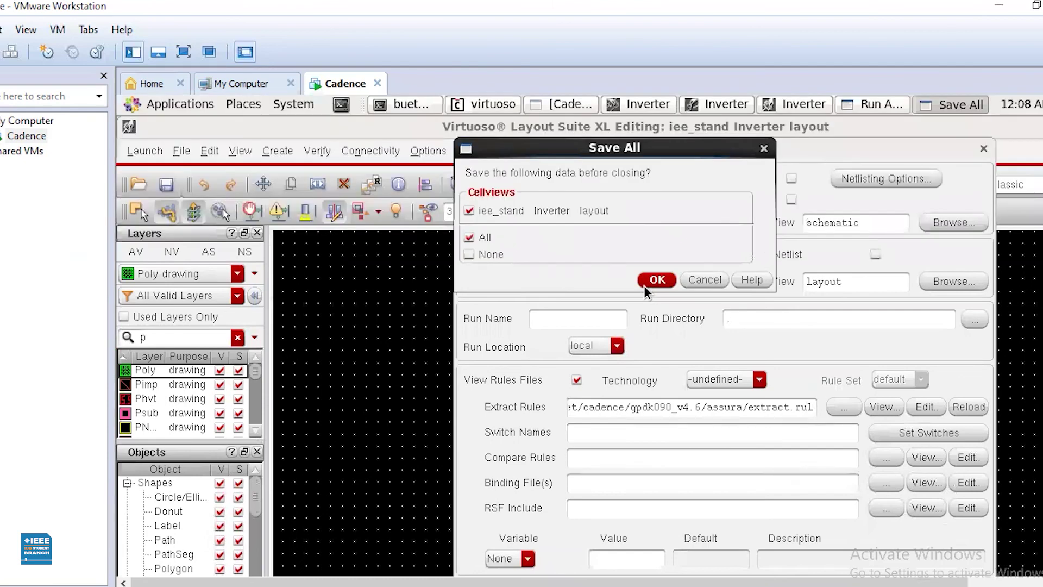
{"action": "left_click", "coordinate": [646, 284]}
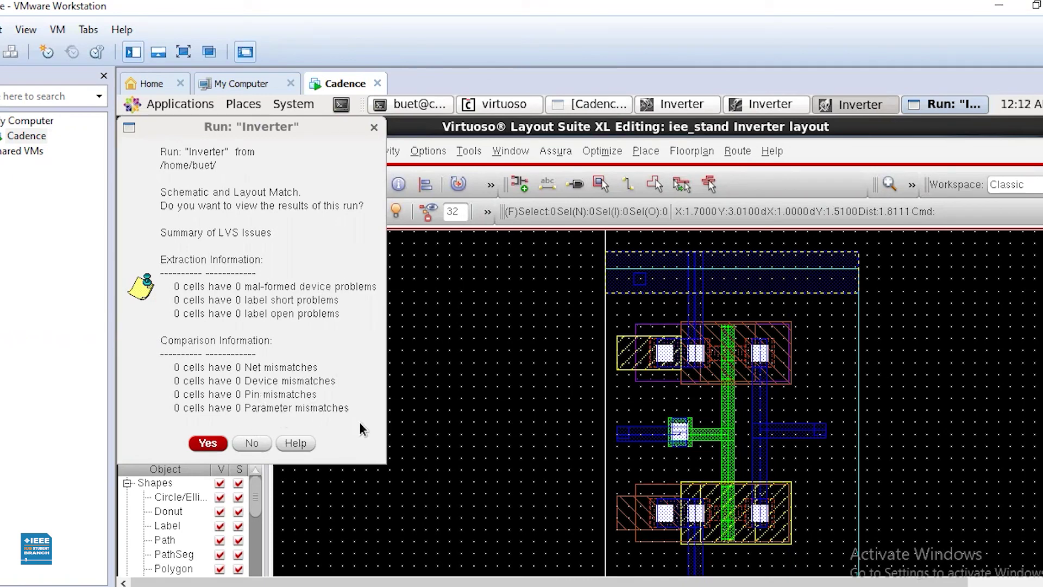
- Open the LVS run results and place the LVS Debug window over the layout to view the comparison
{"action": "left_click", "coordinate": [207, 442]}
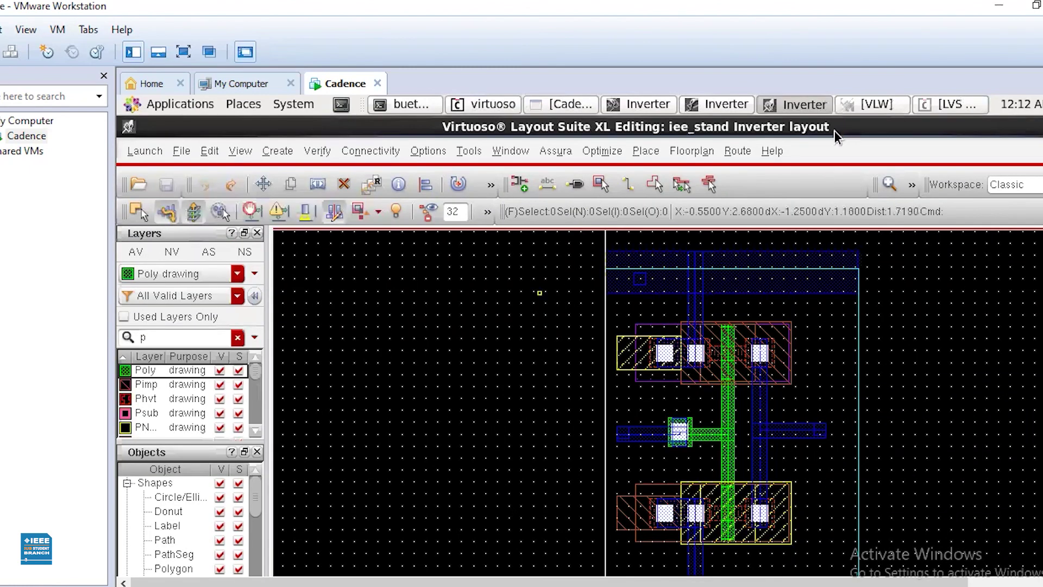
{"action": "left_click", "coordinate": [942, 113]}
{"action": "left_click_drag", "start_coordinate": [416, 125], "coordinate": [541, 225]}
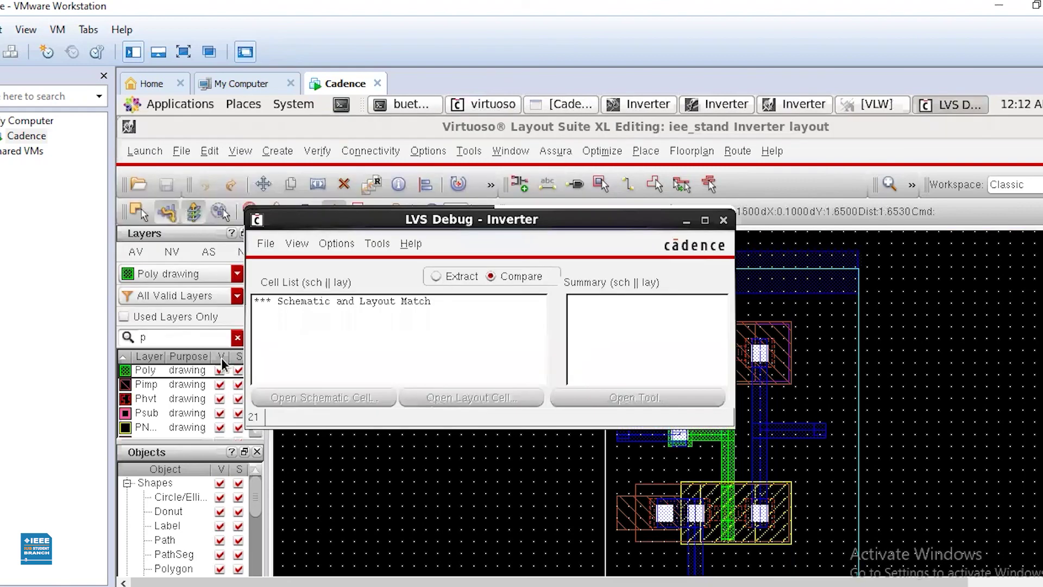